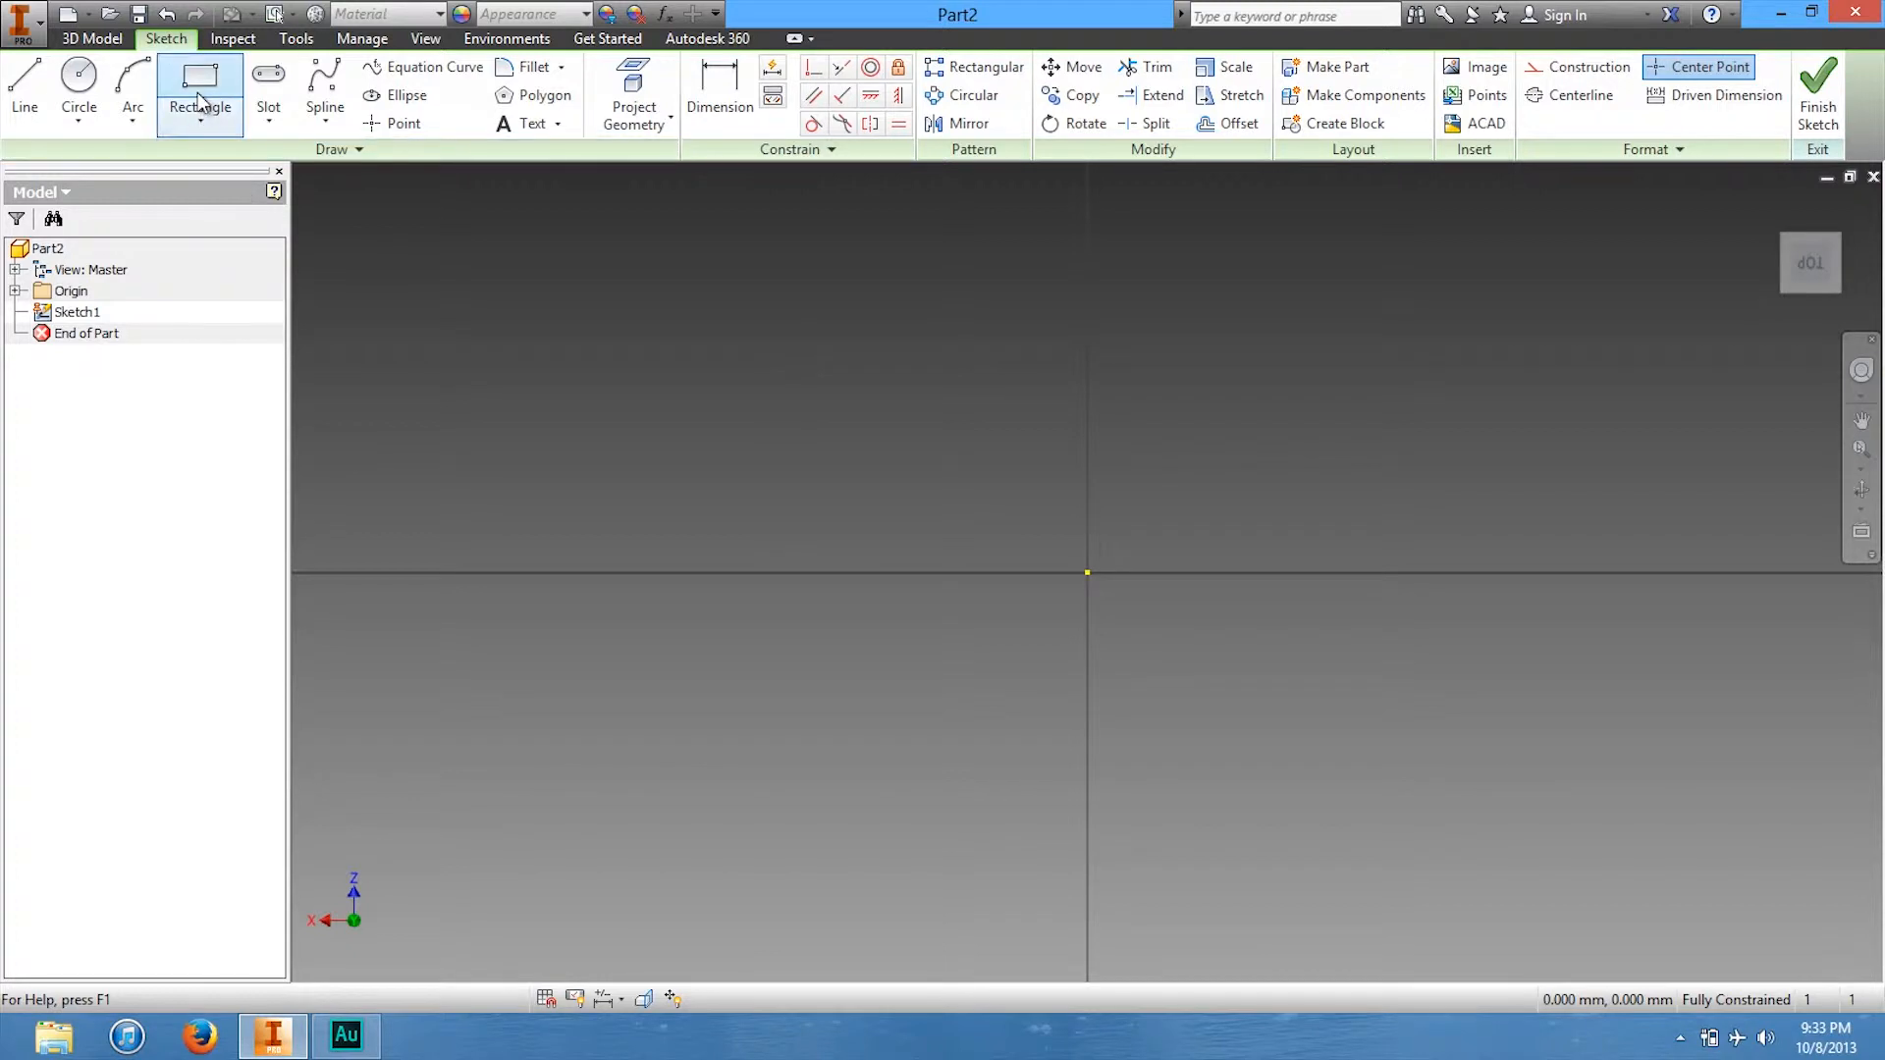
Sketch a rectangle with one corner on the origin, about 19.2 mm wide and about 3 mm high.
left_click(200, 95)
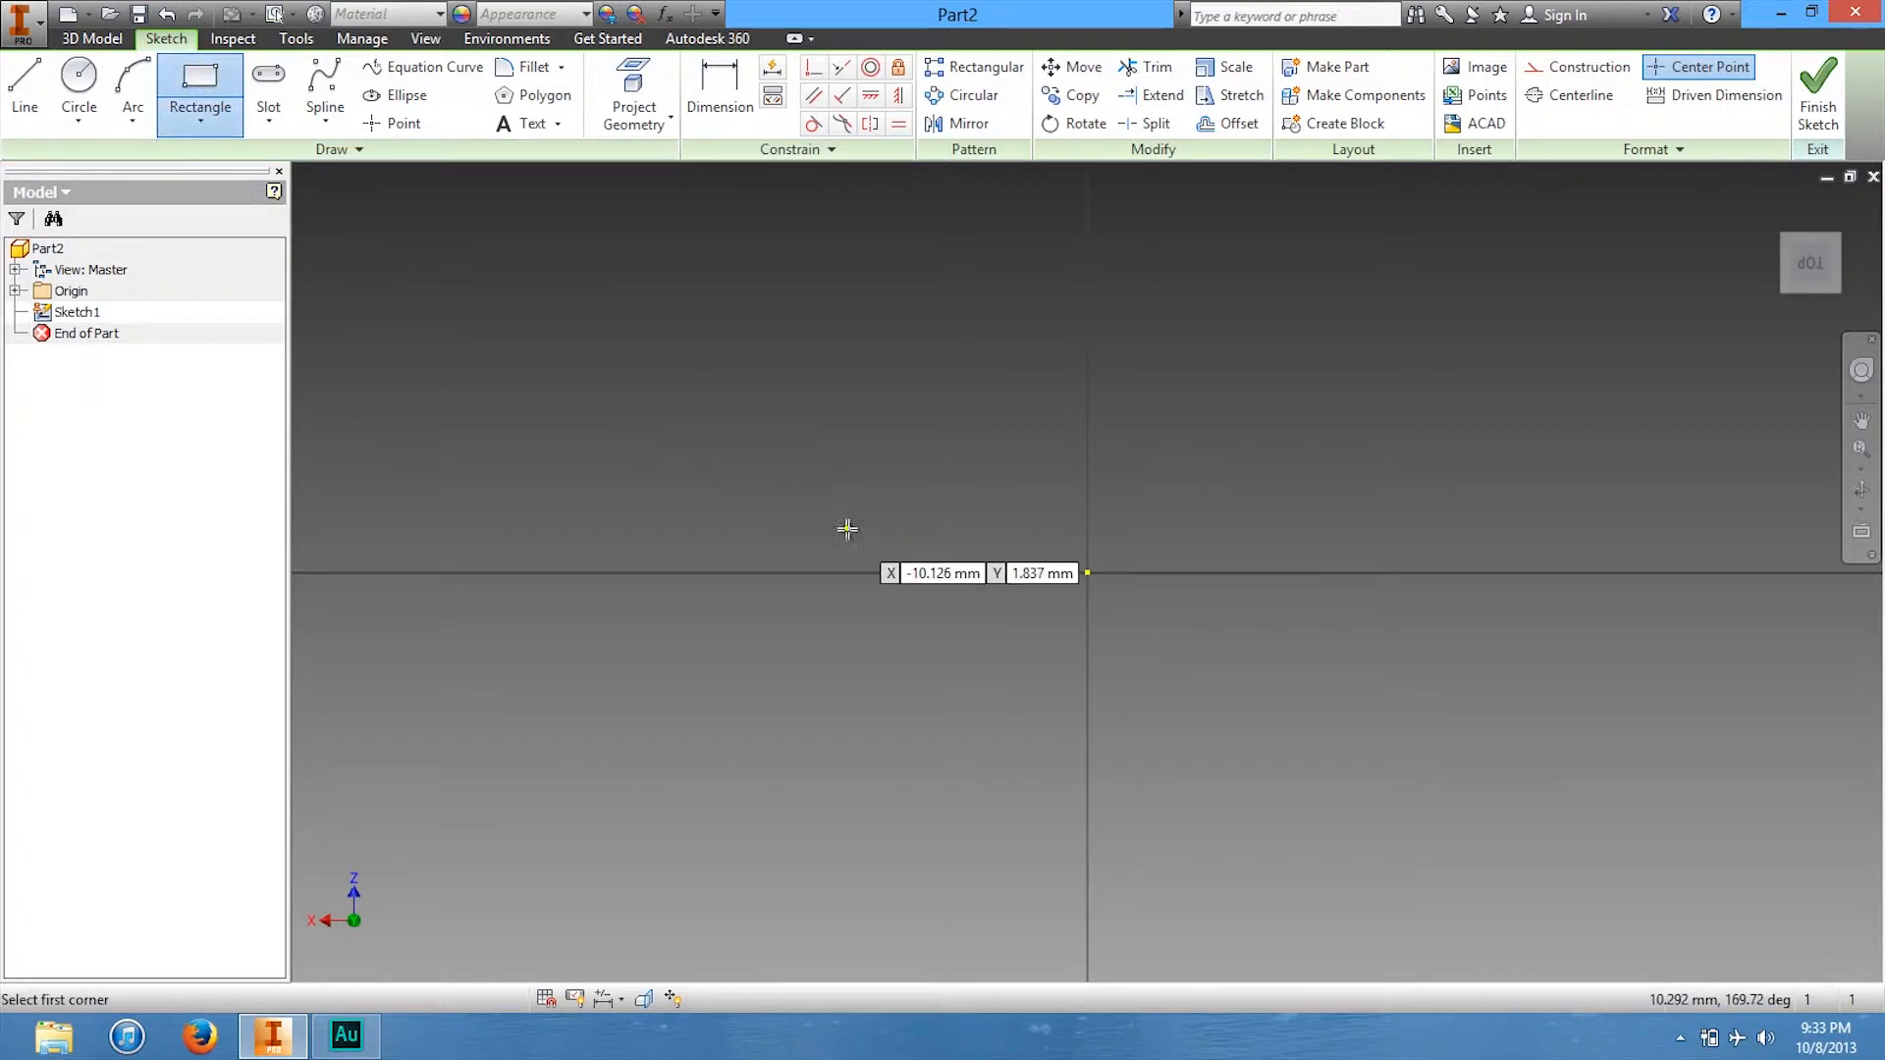
left_click(1088, 573)
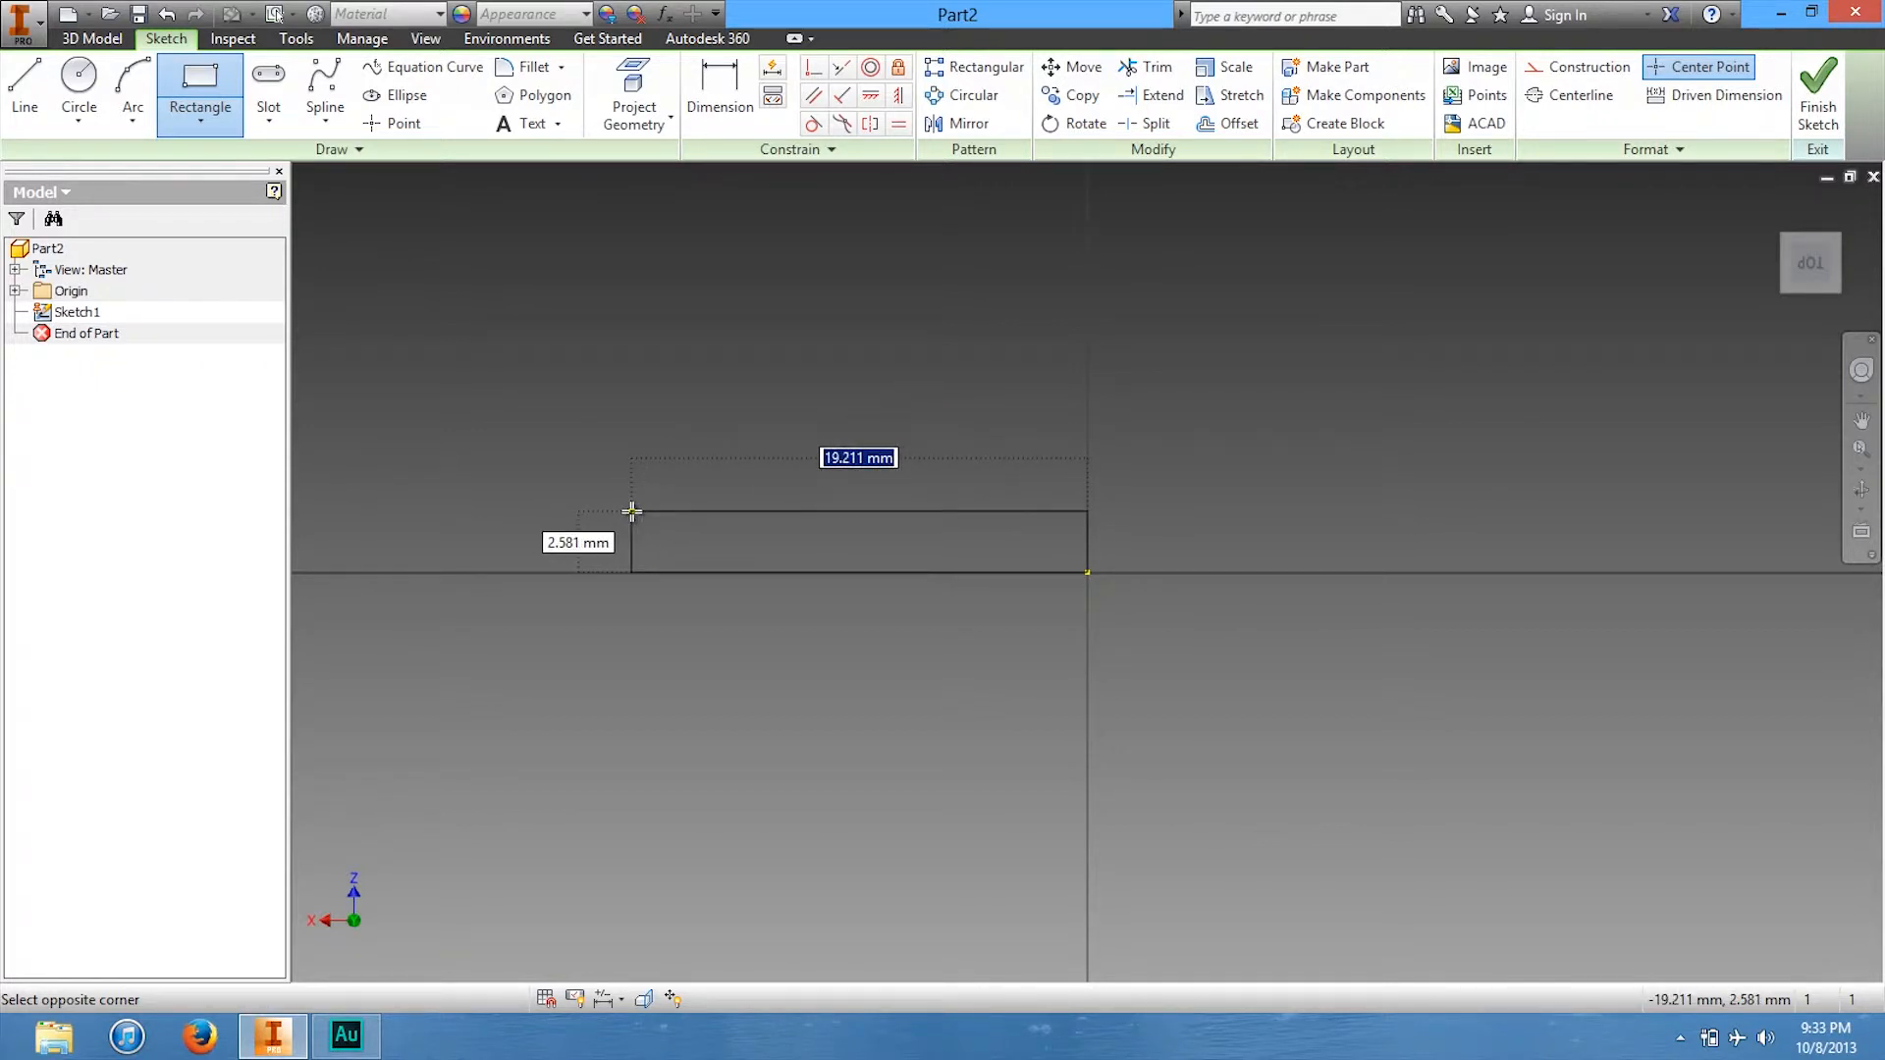
left_click(631, 502)
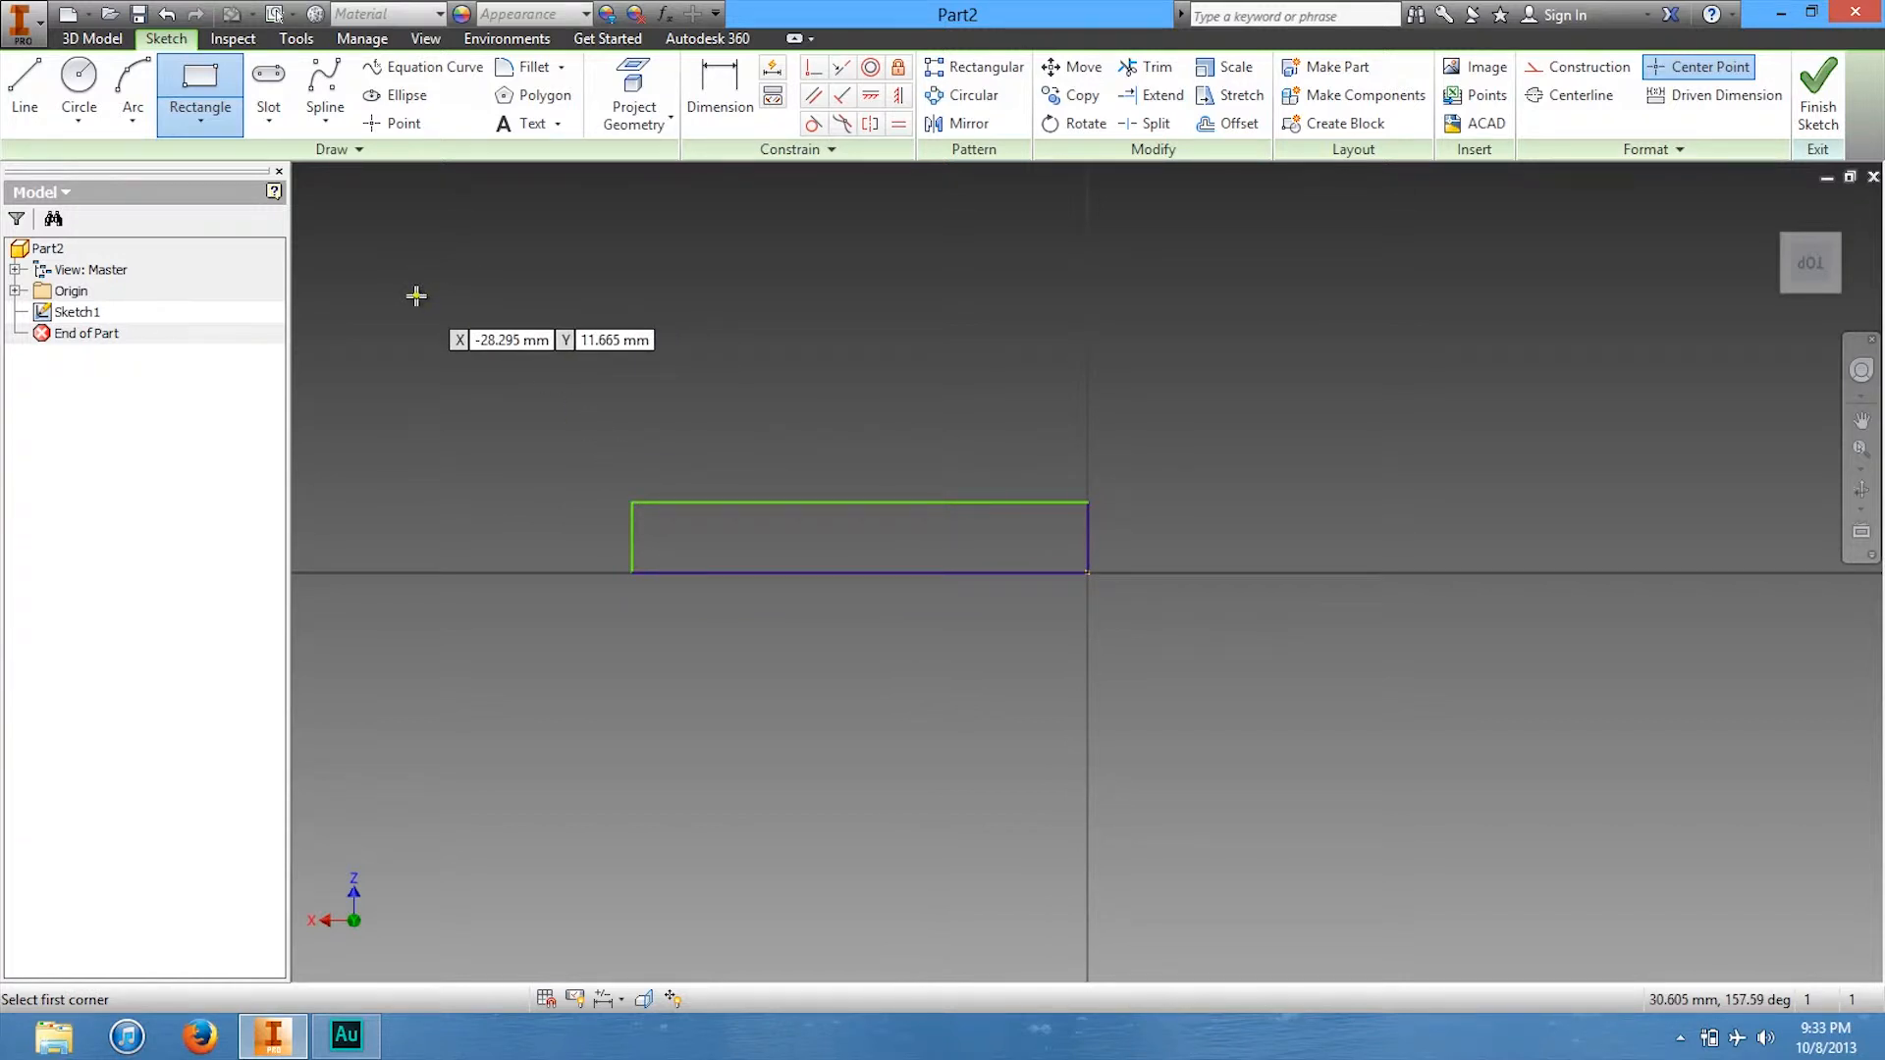
Draw circles centered on the rectangle's two upper corners, each passing through the lower corner directly beneath it.
left_click(79, 86)
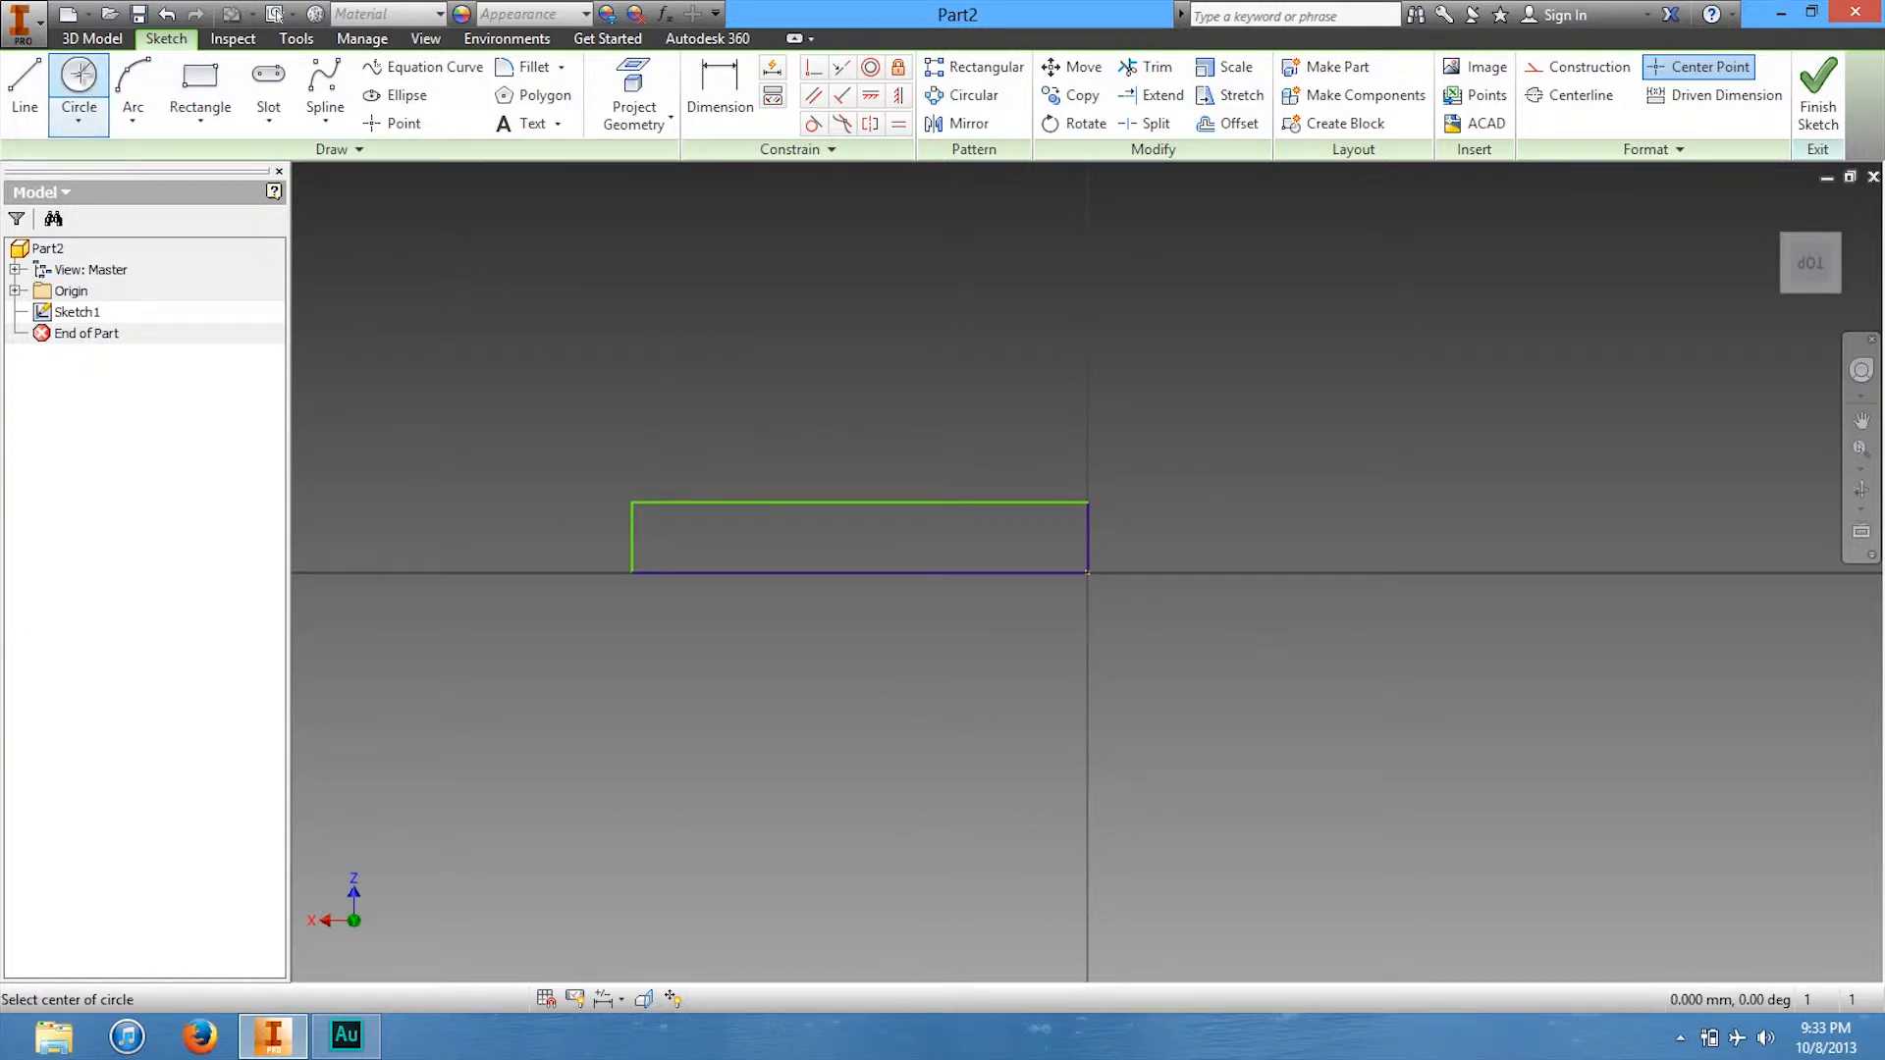
left_click(632, 503)
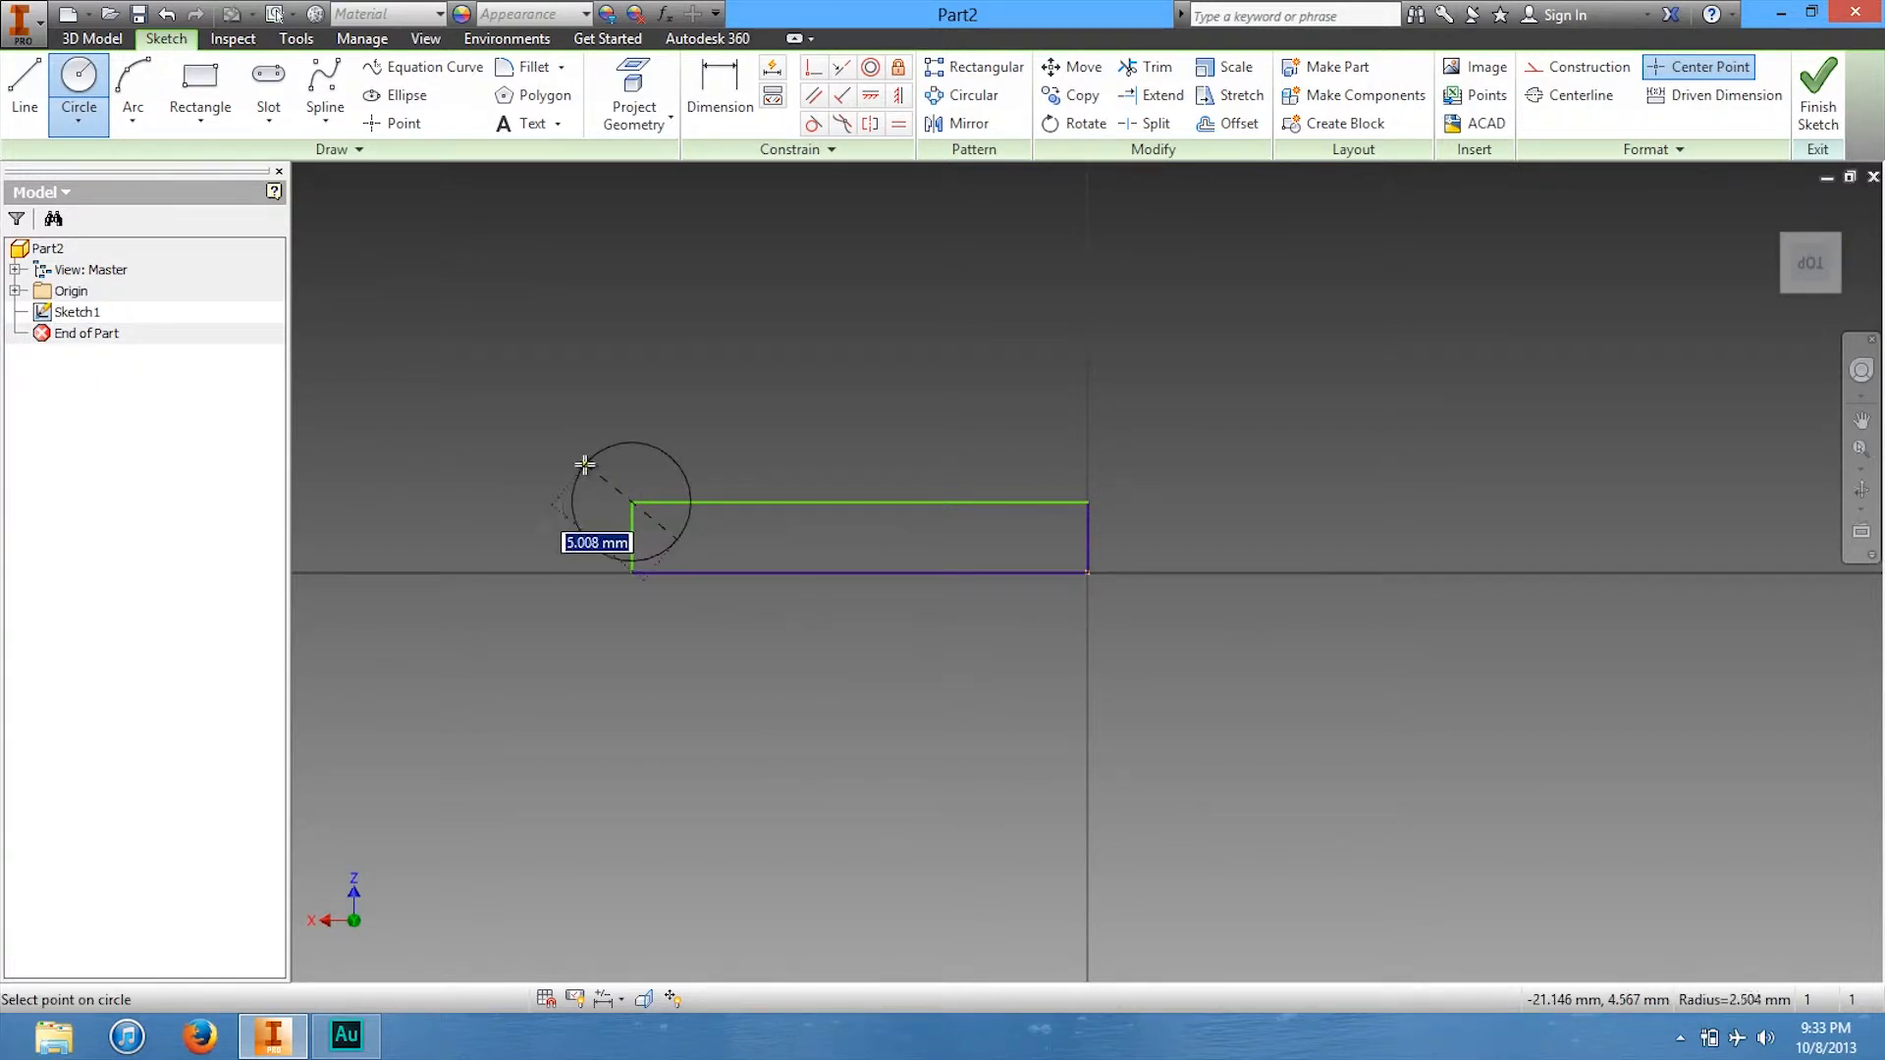
left_click(633, 573)
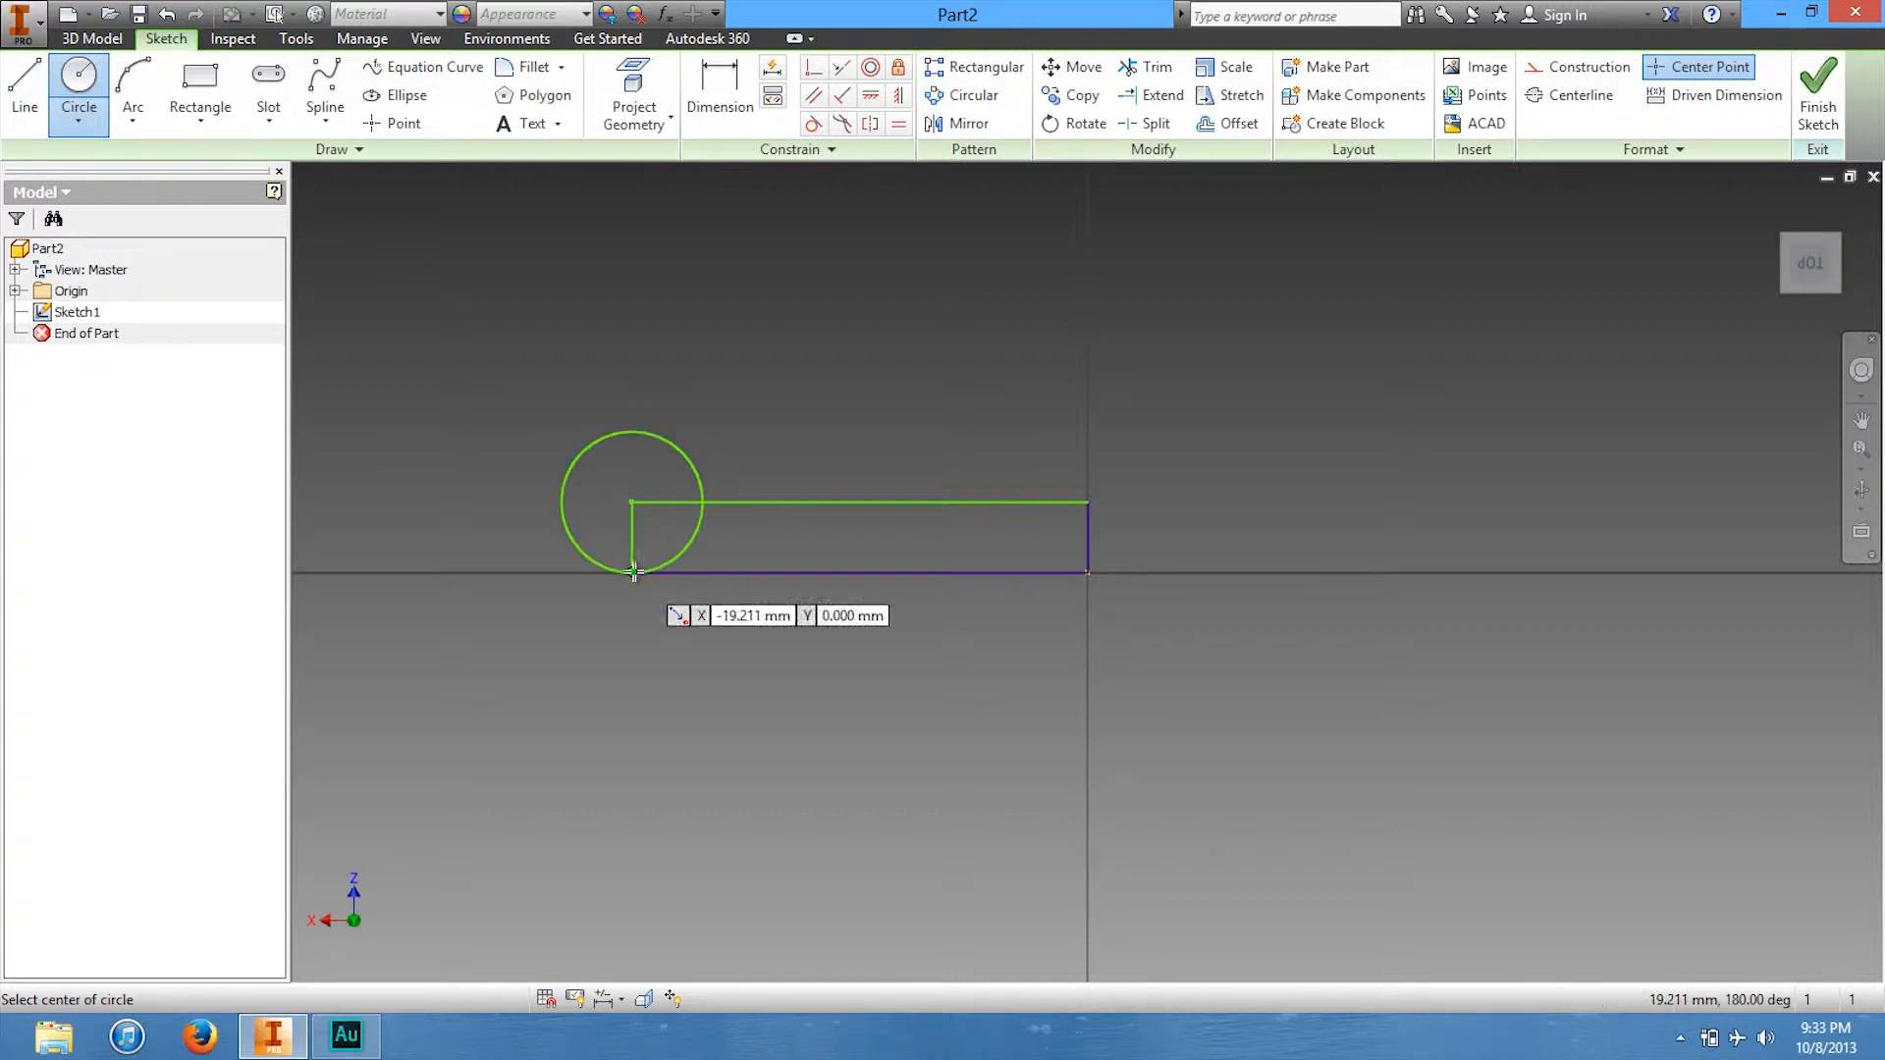
left_click(1089, 503)
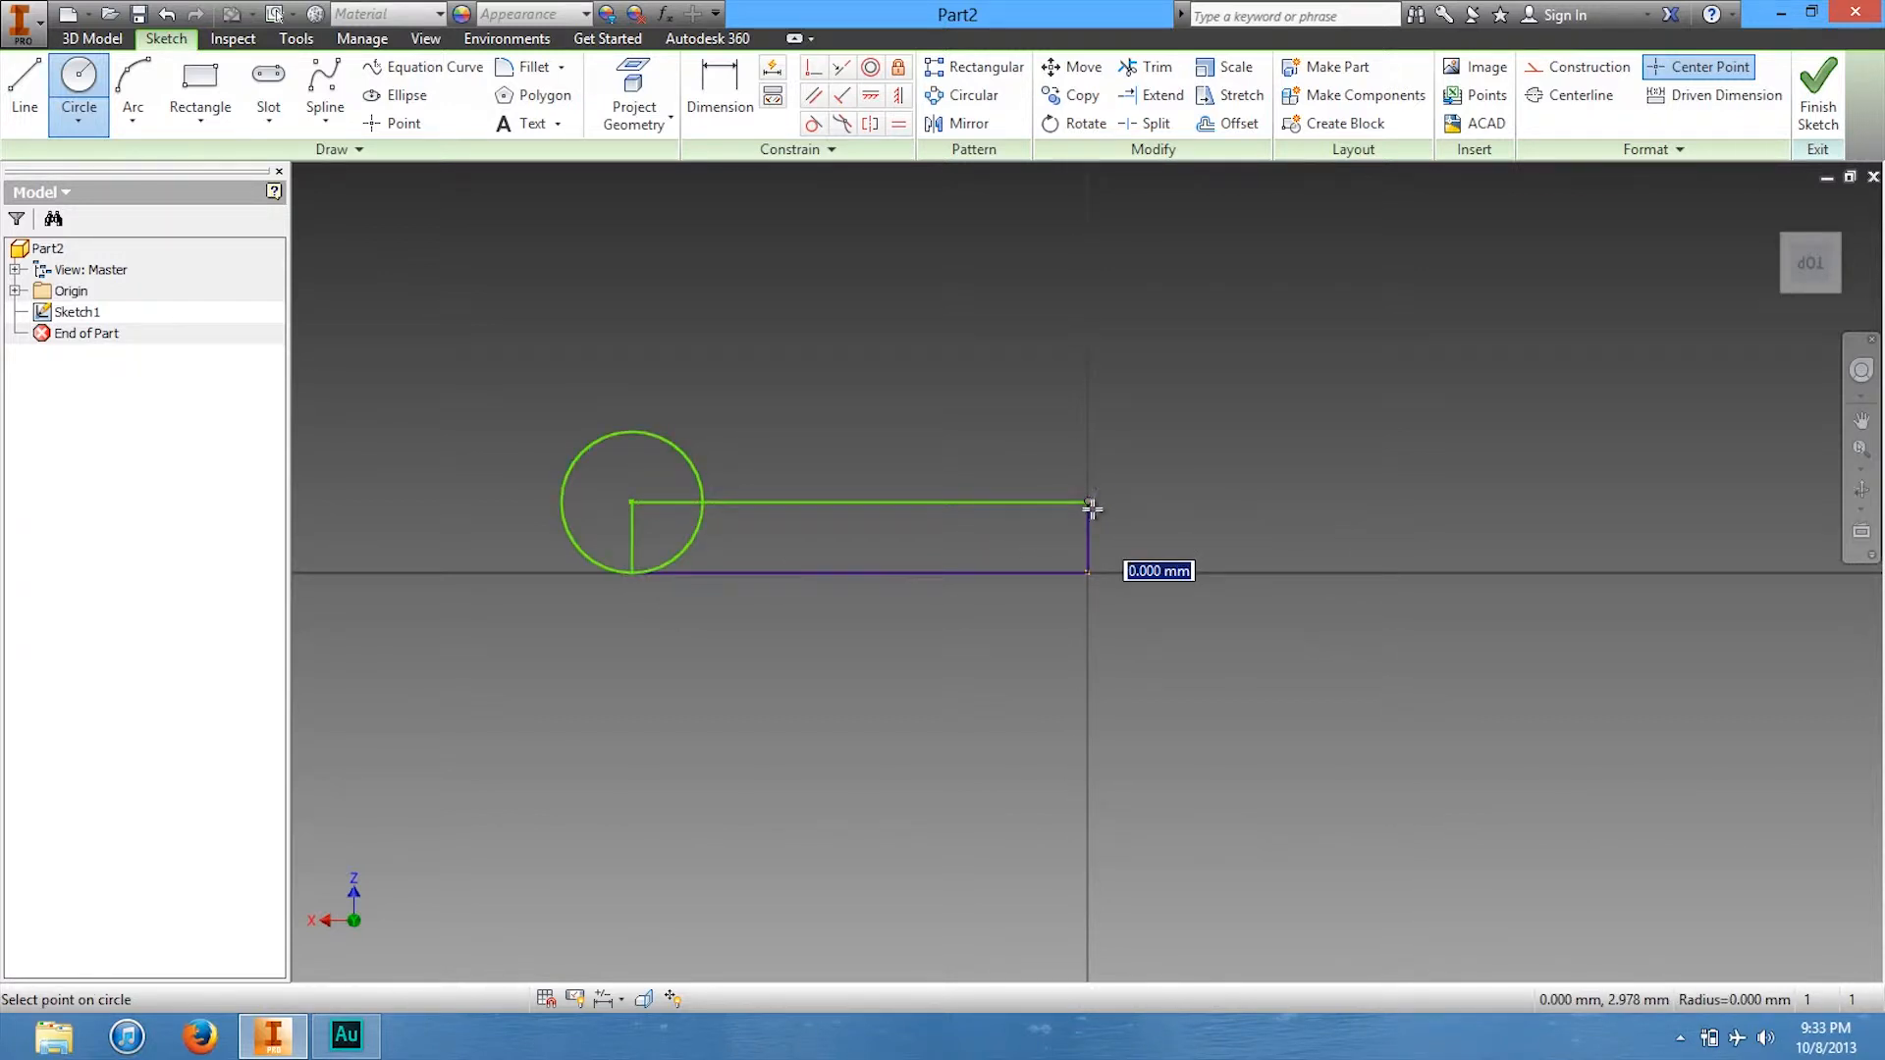
left_click(1086, 572)
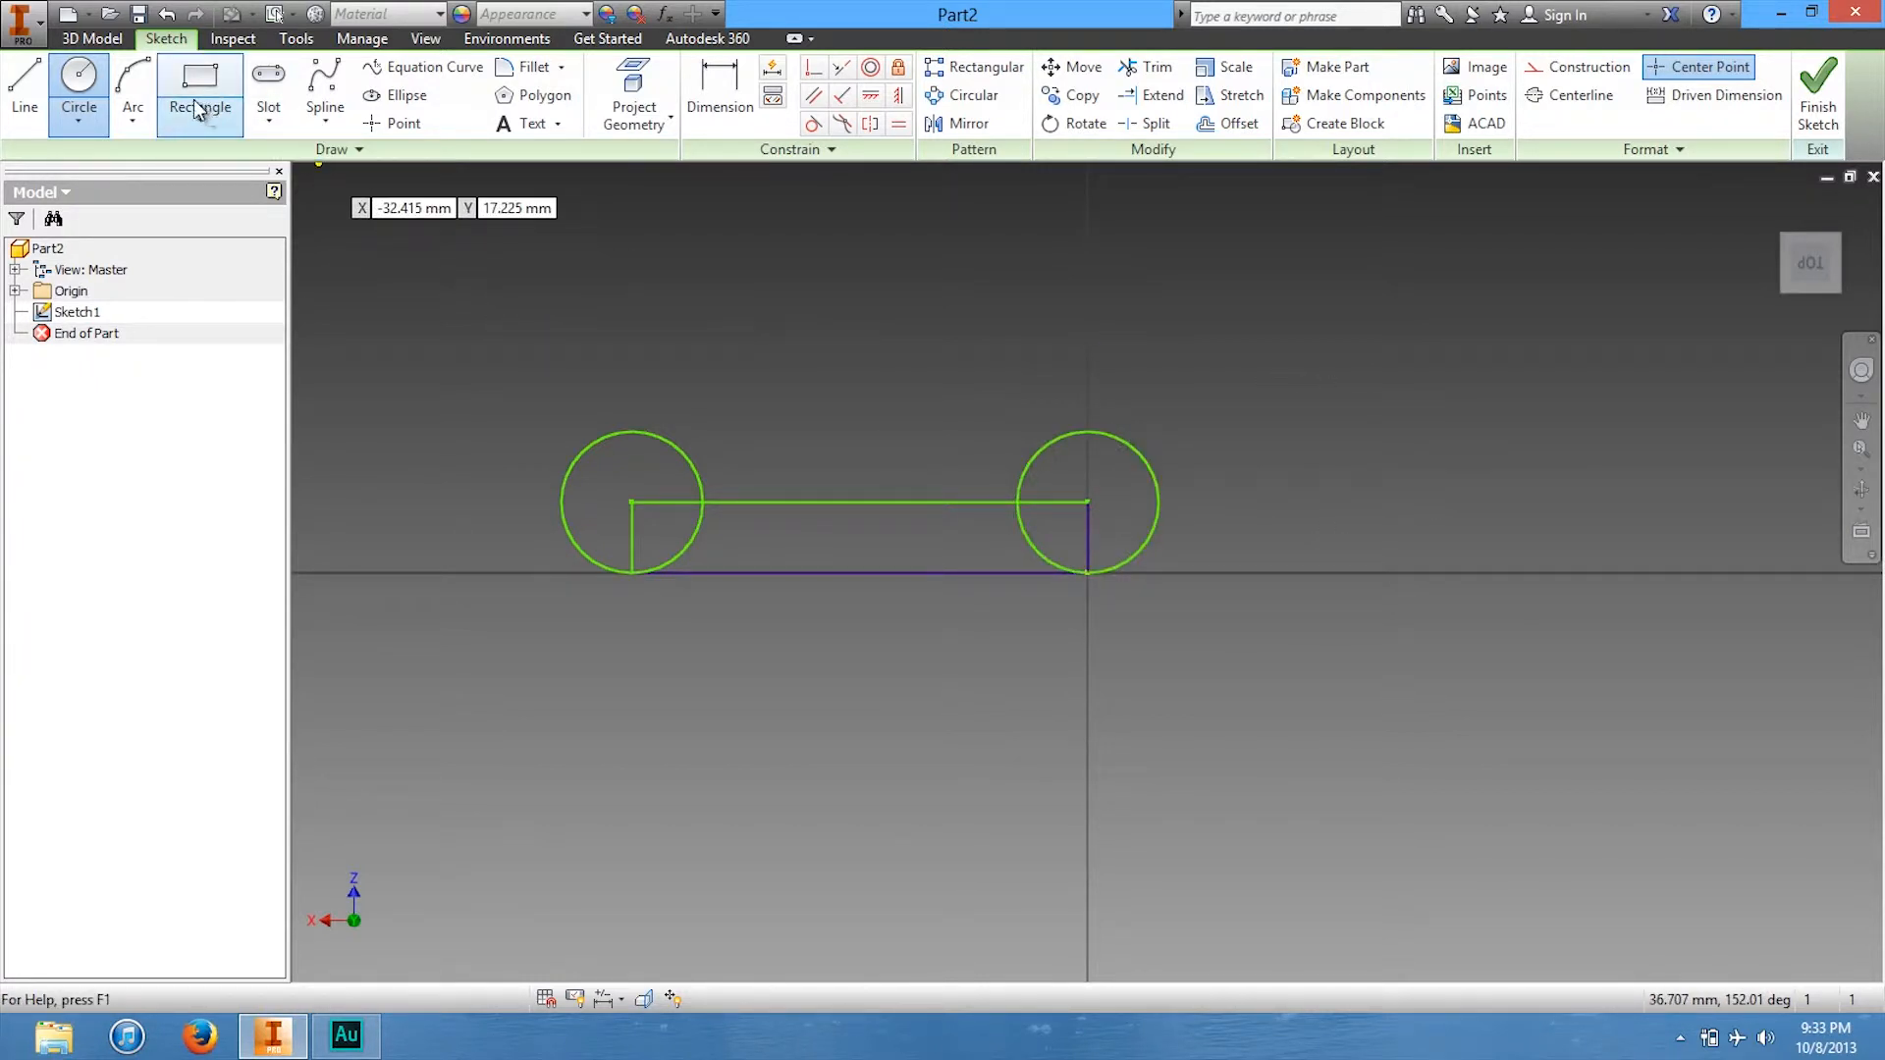
Draw a three-point arc between the rectangle's two lower corners, bulging downward with a radius of about 9.6 mm.
left_click(133, 83)
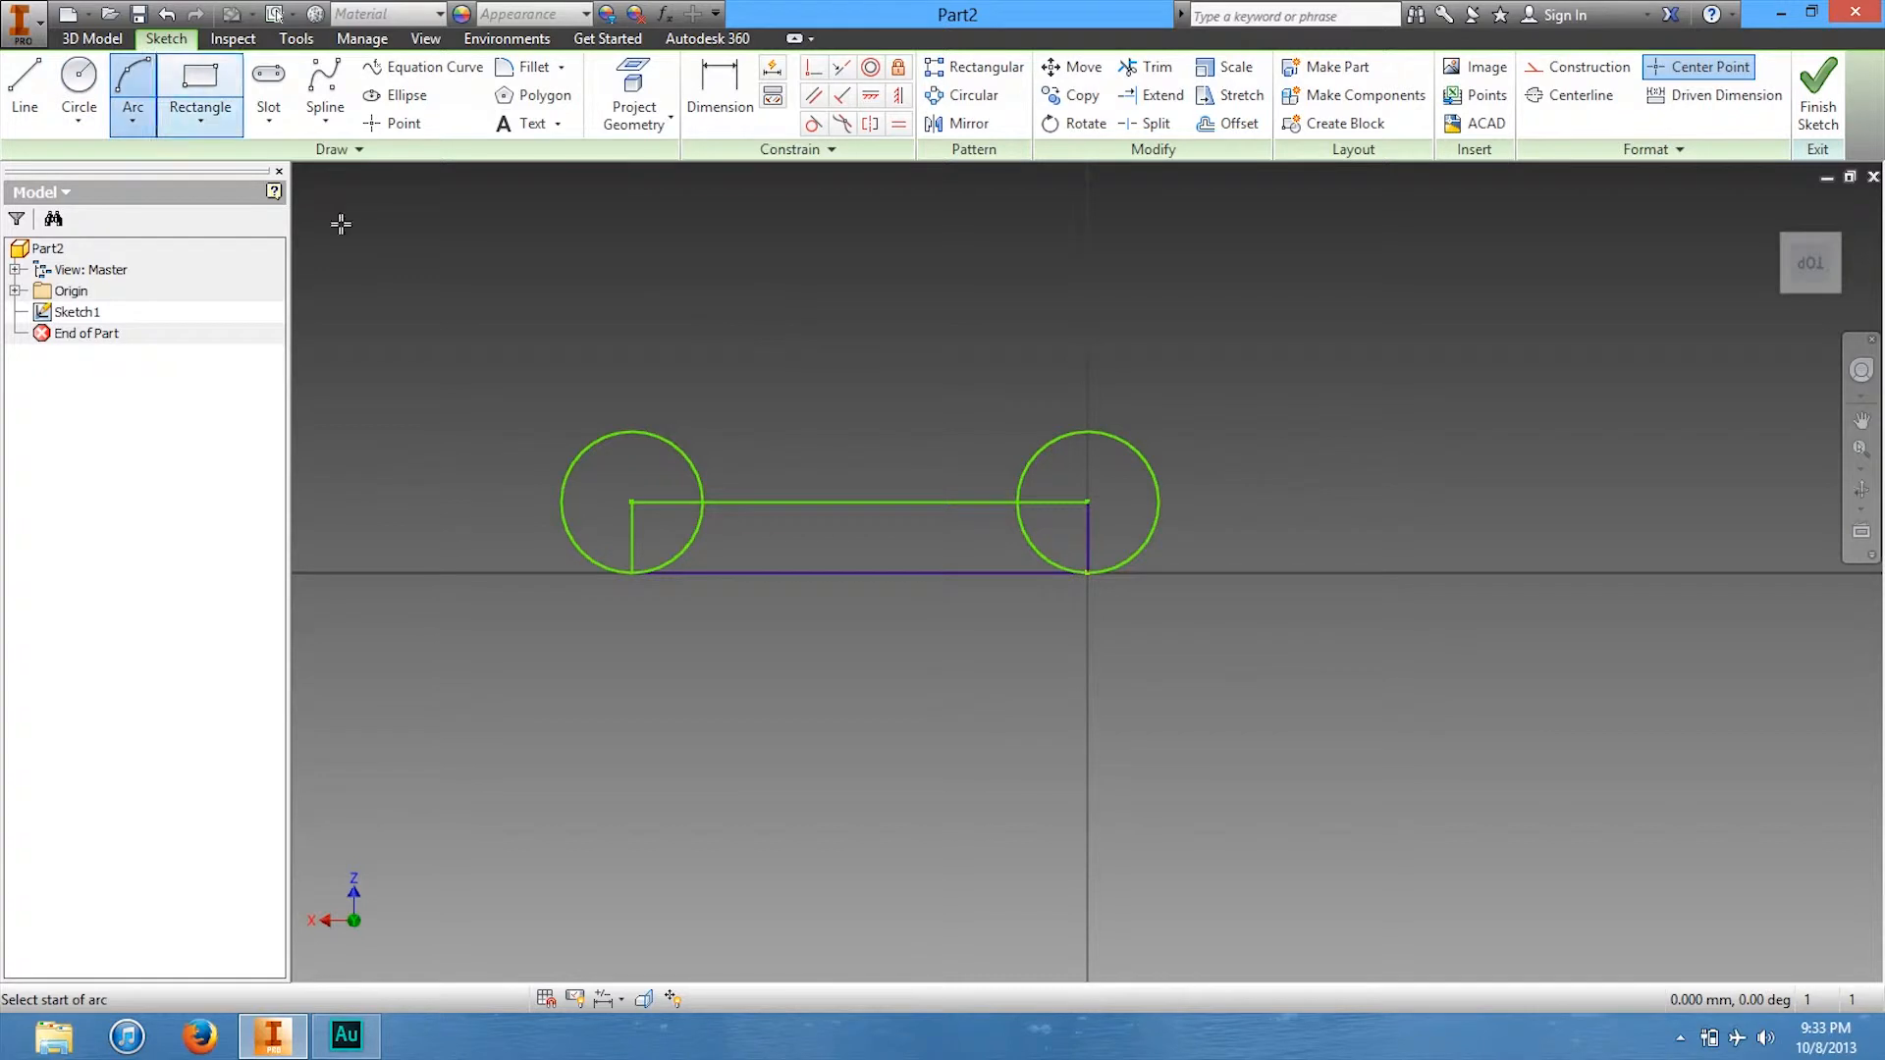
left_click(634, 573)
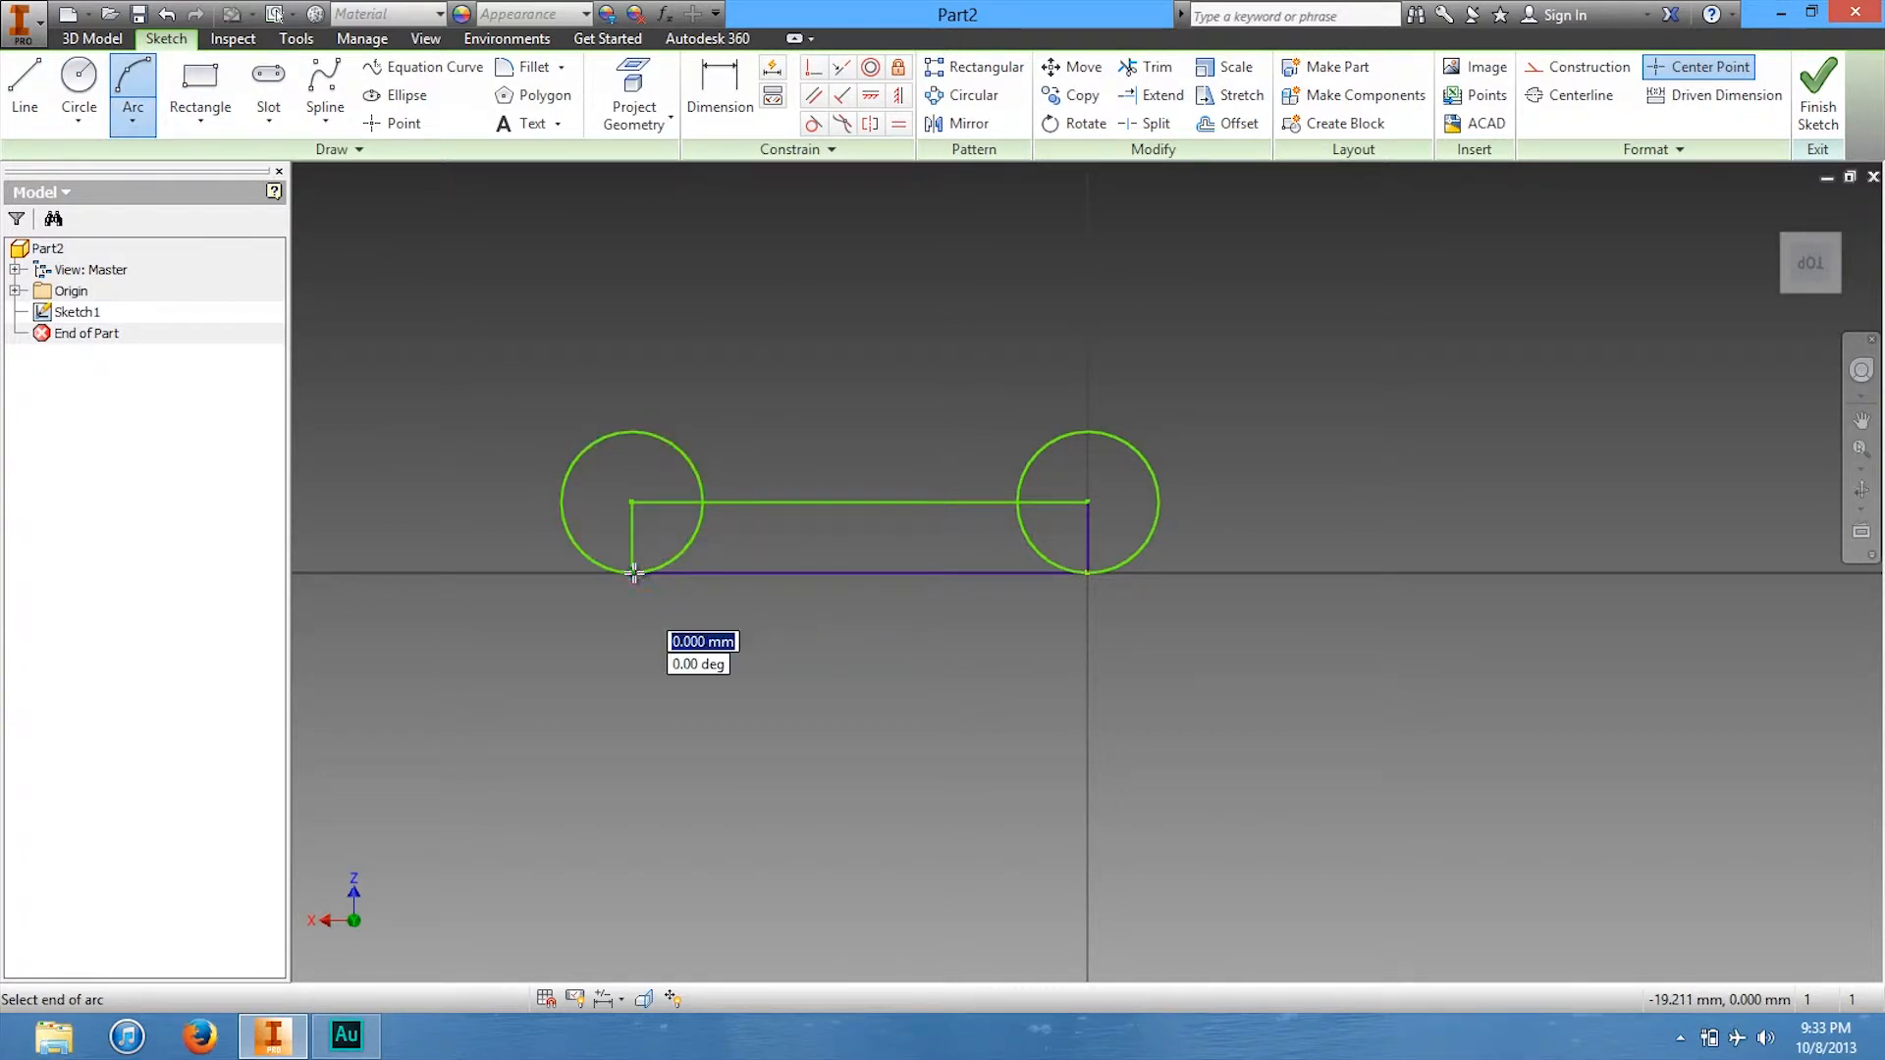
left_click(1089, 573)
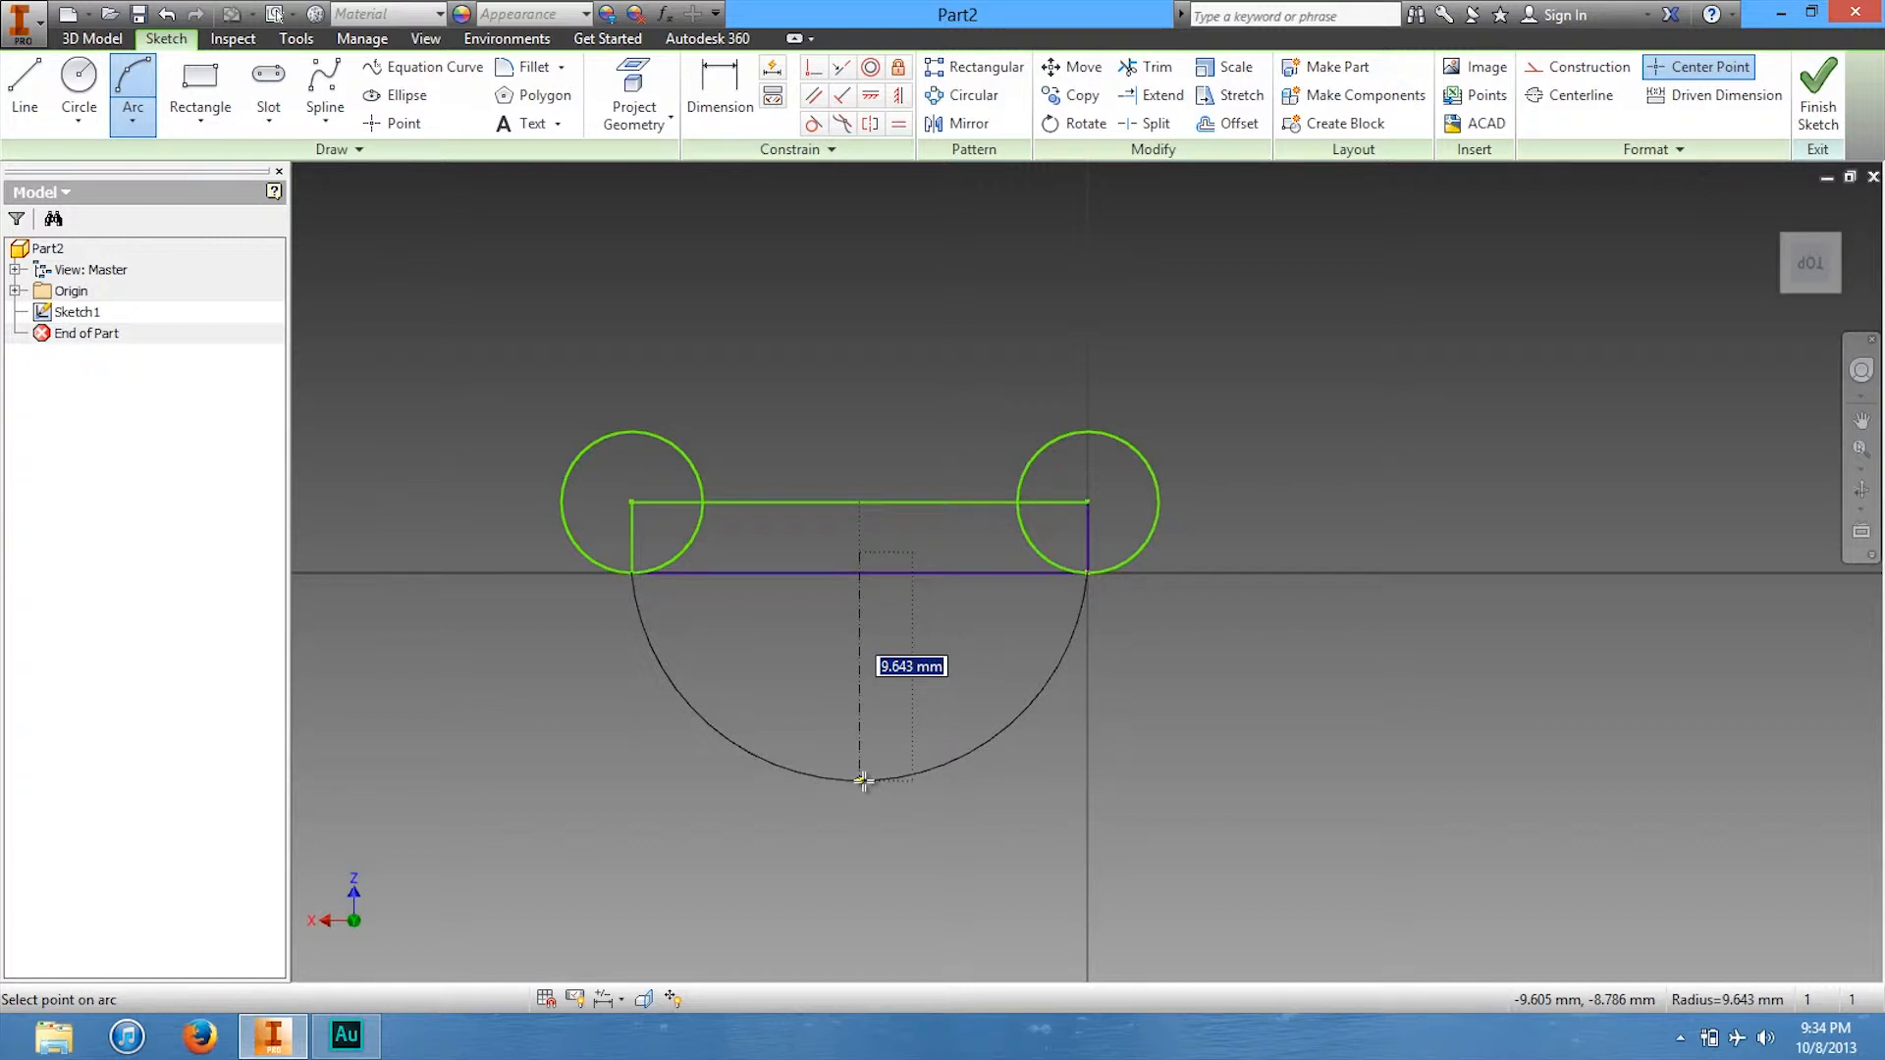
left_click(863, 781)
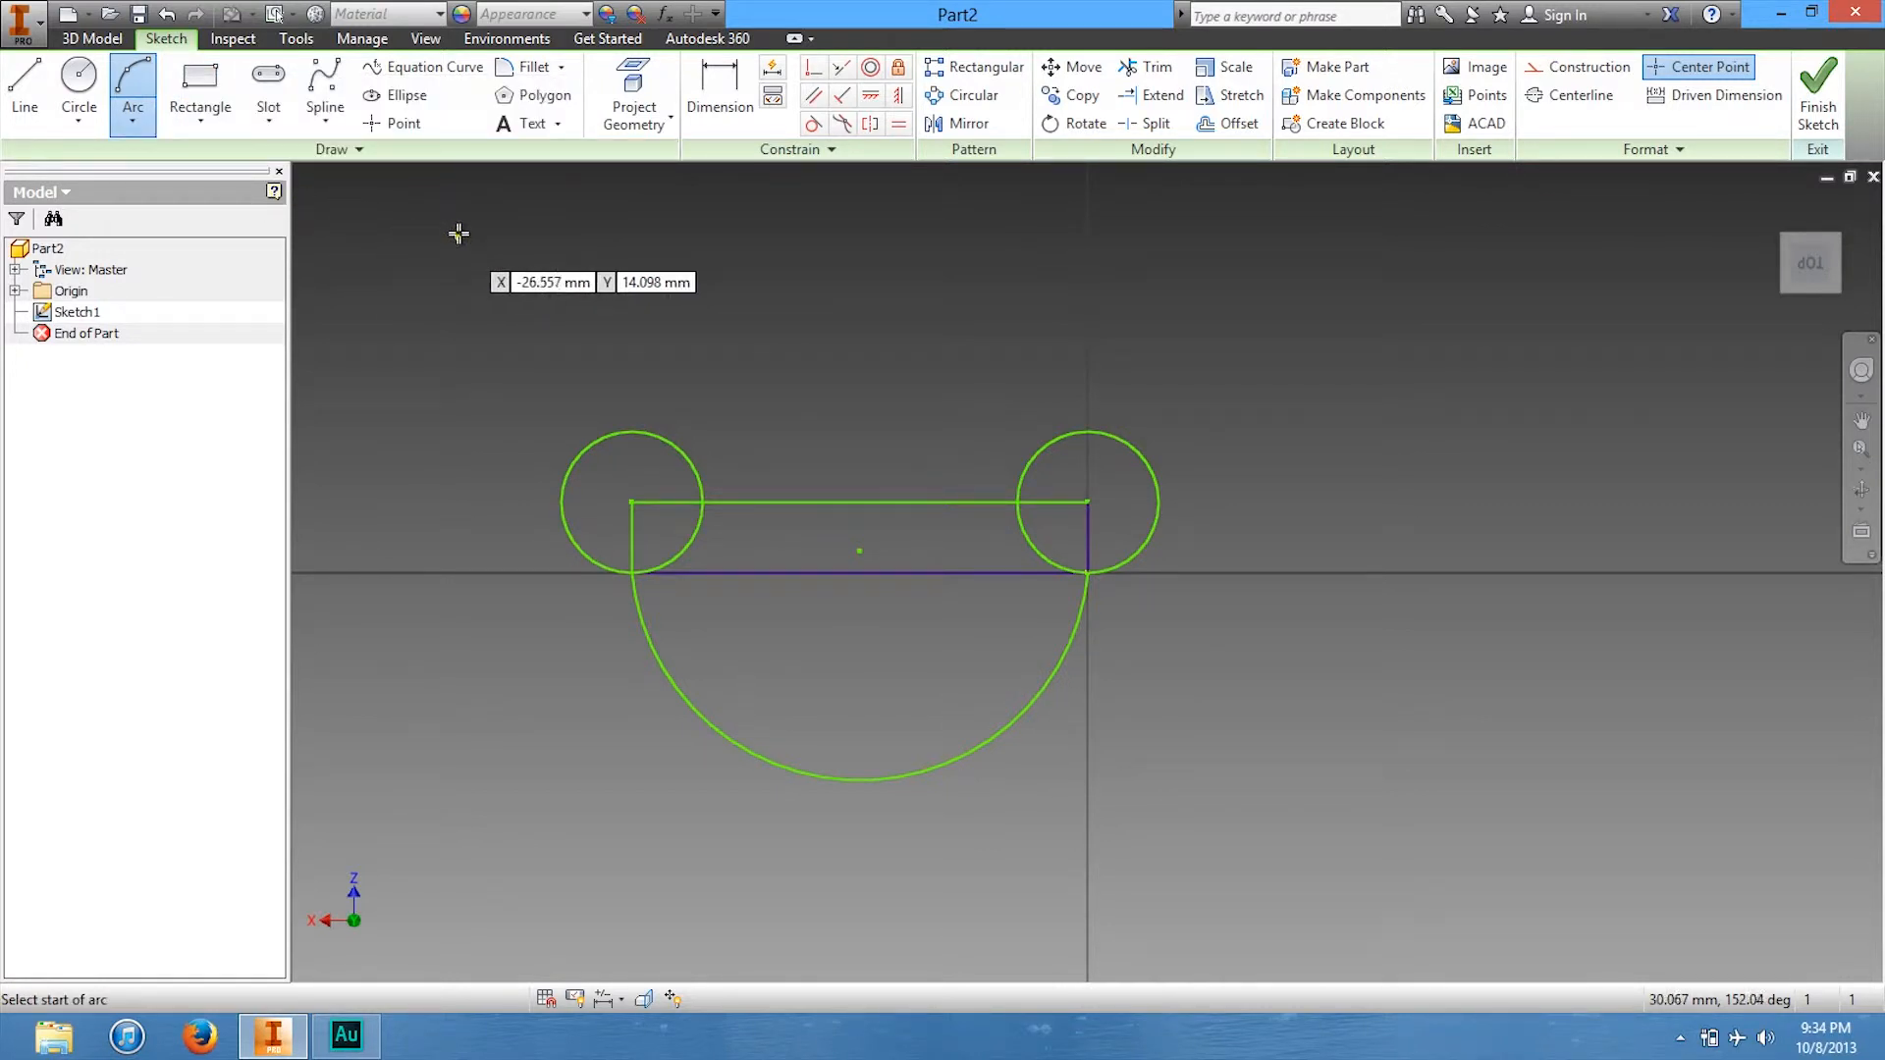
Draw an inscribed 3-sided polygon centered on the arc's center with a vertex at the arc's lowest point, and finish the sketch.
left_click(533, 95)
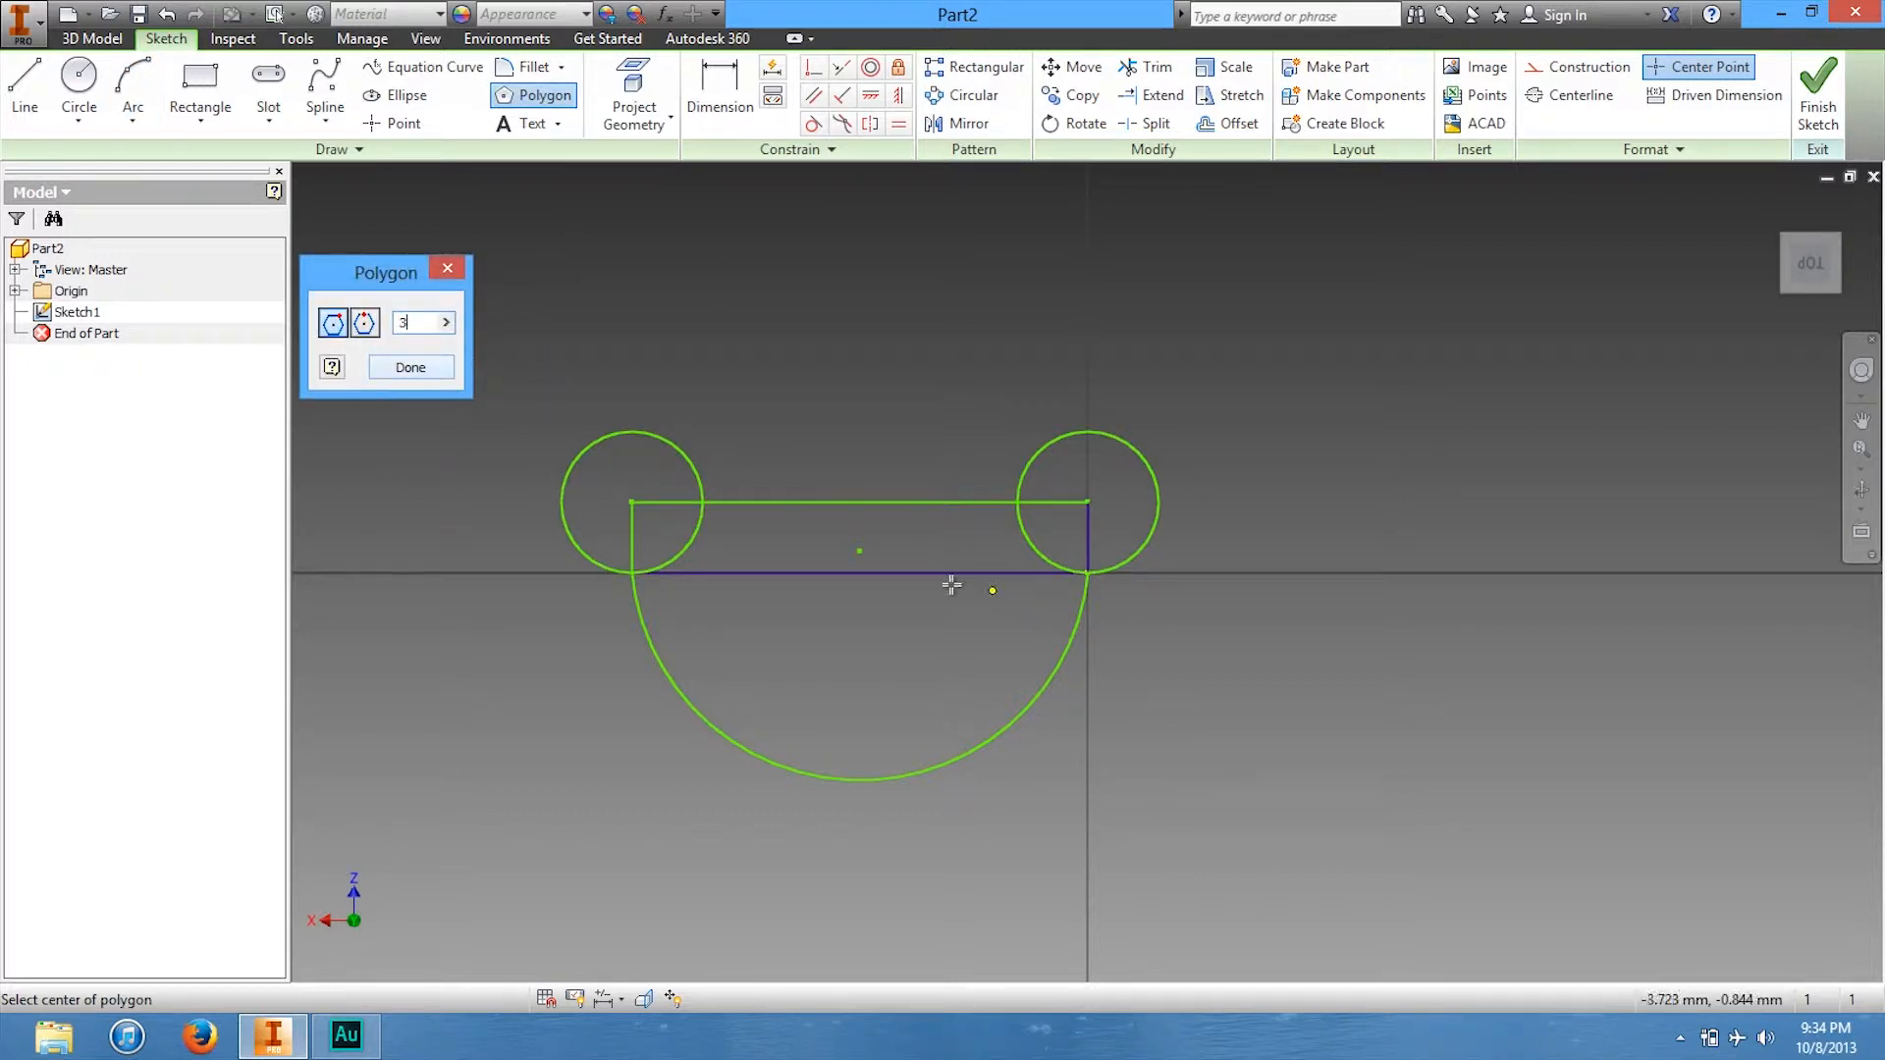
left_click(862, 553)
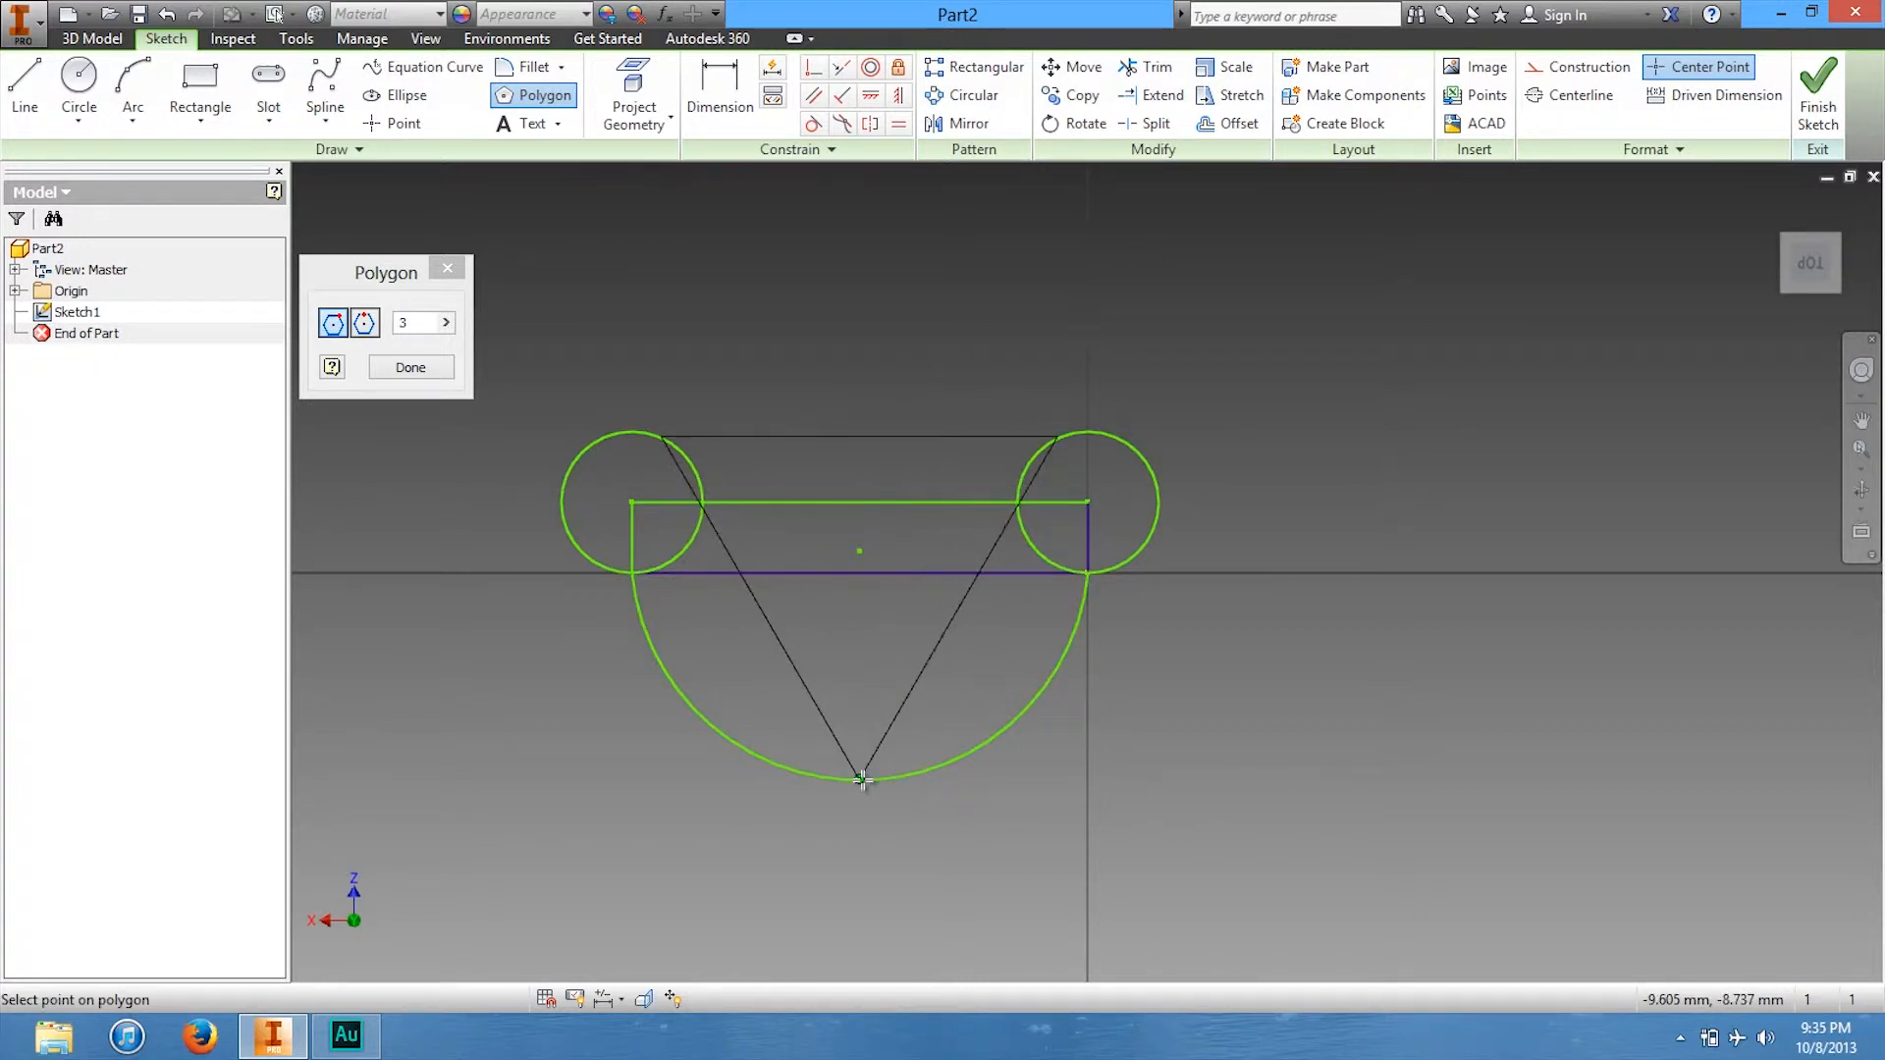
left_click(861, 781)
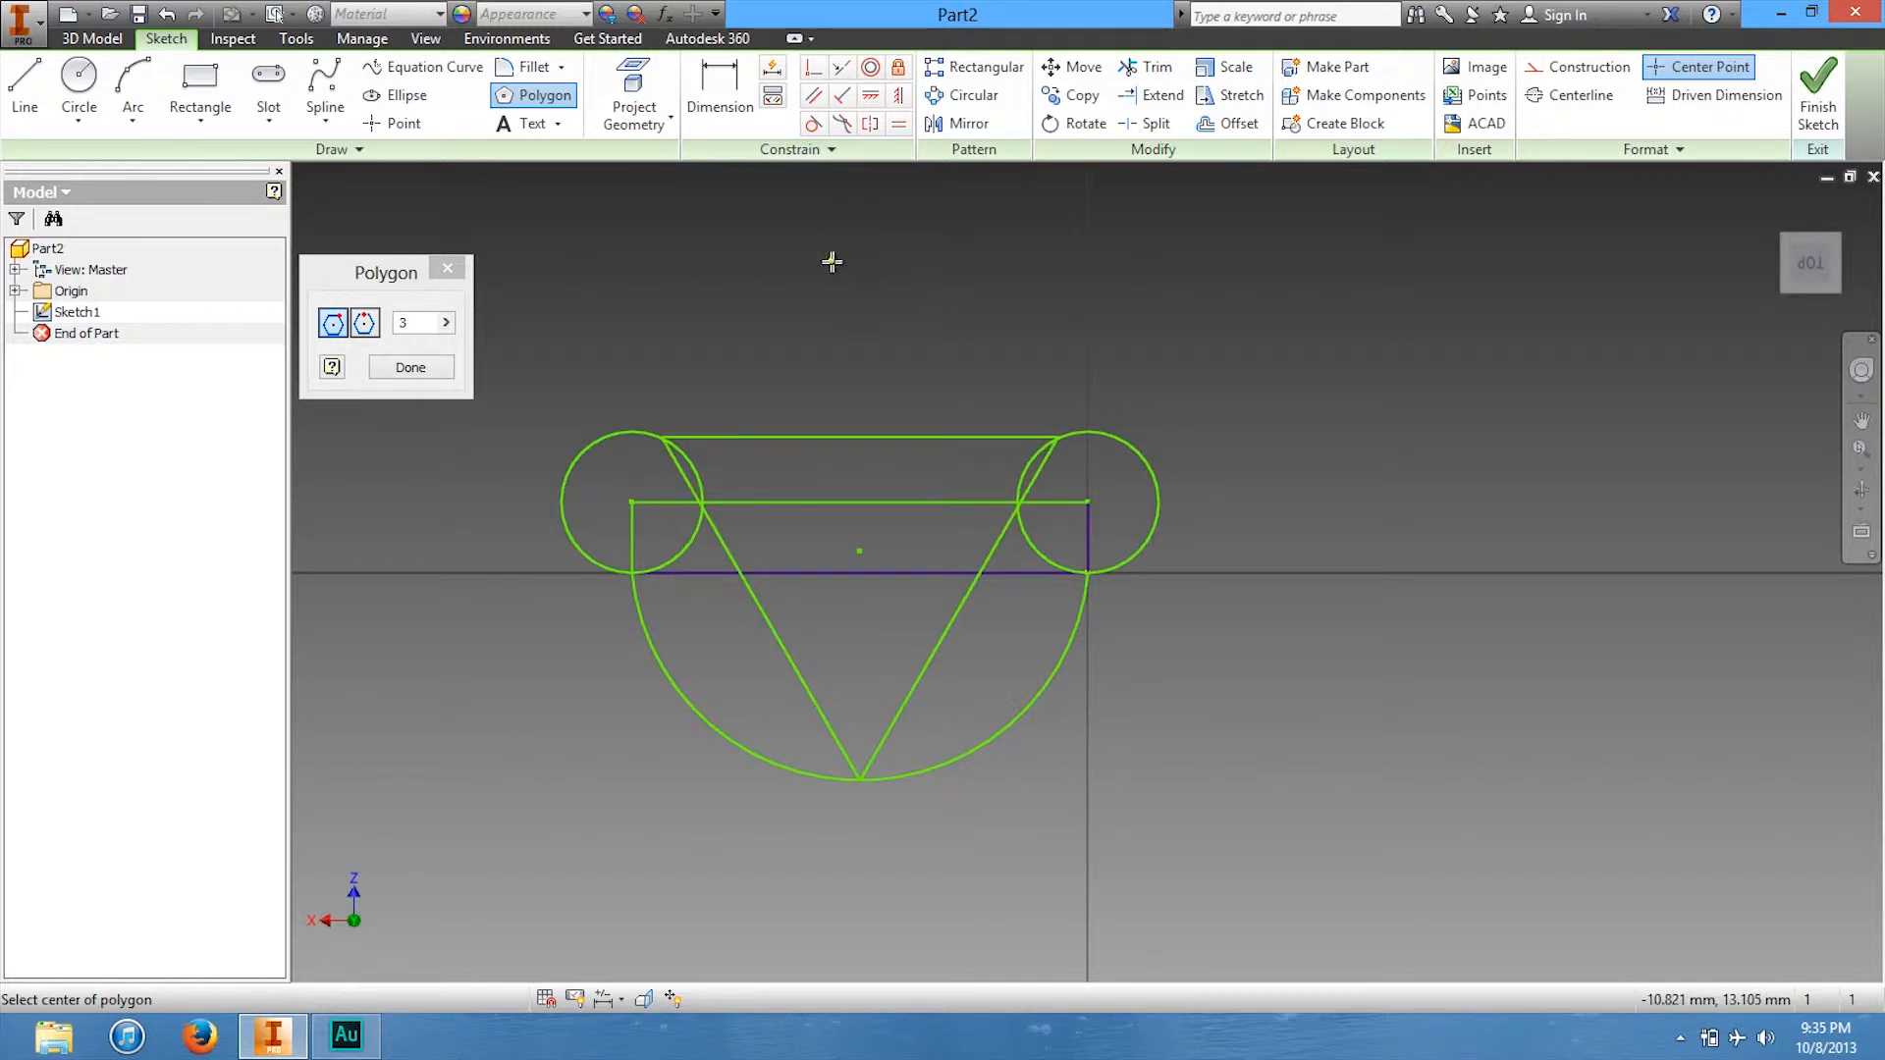
left_click(412, 368)
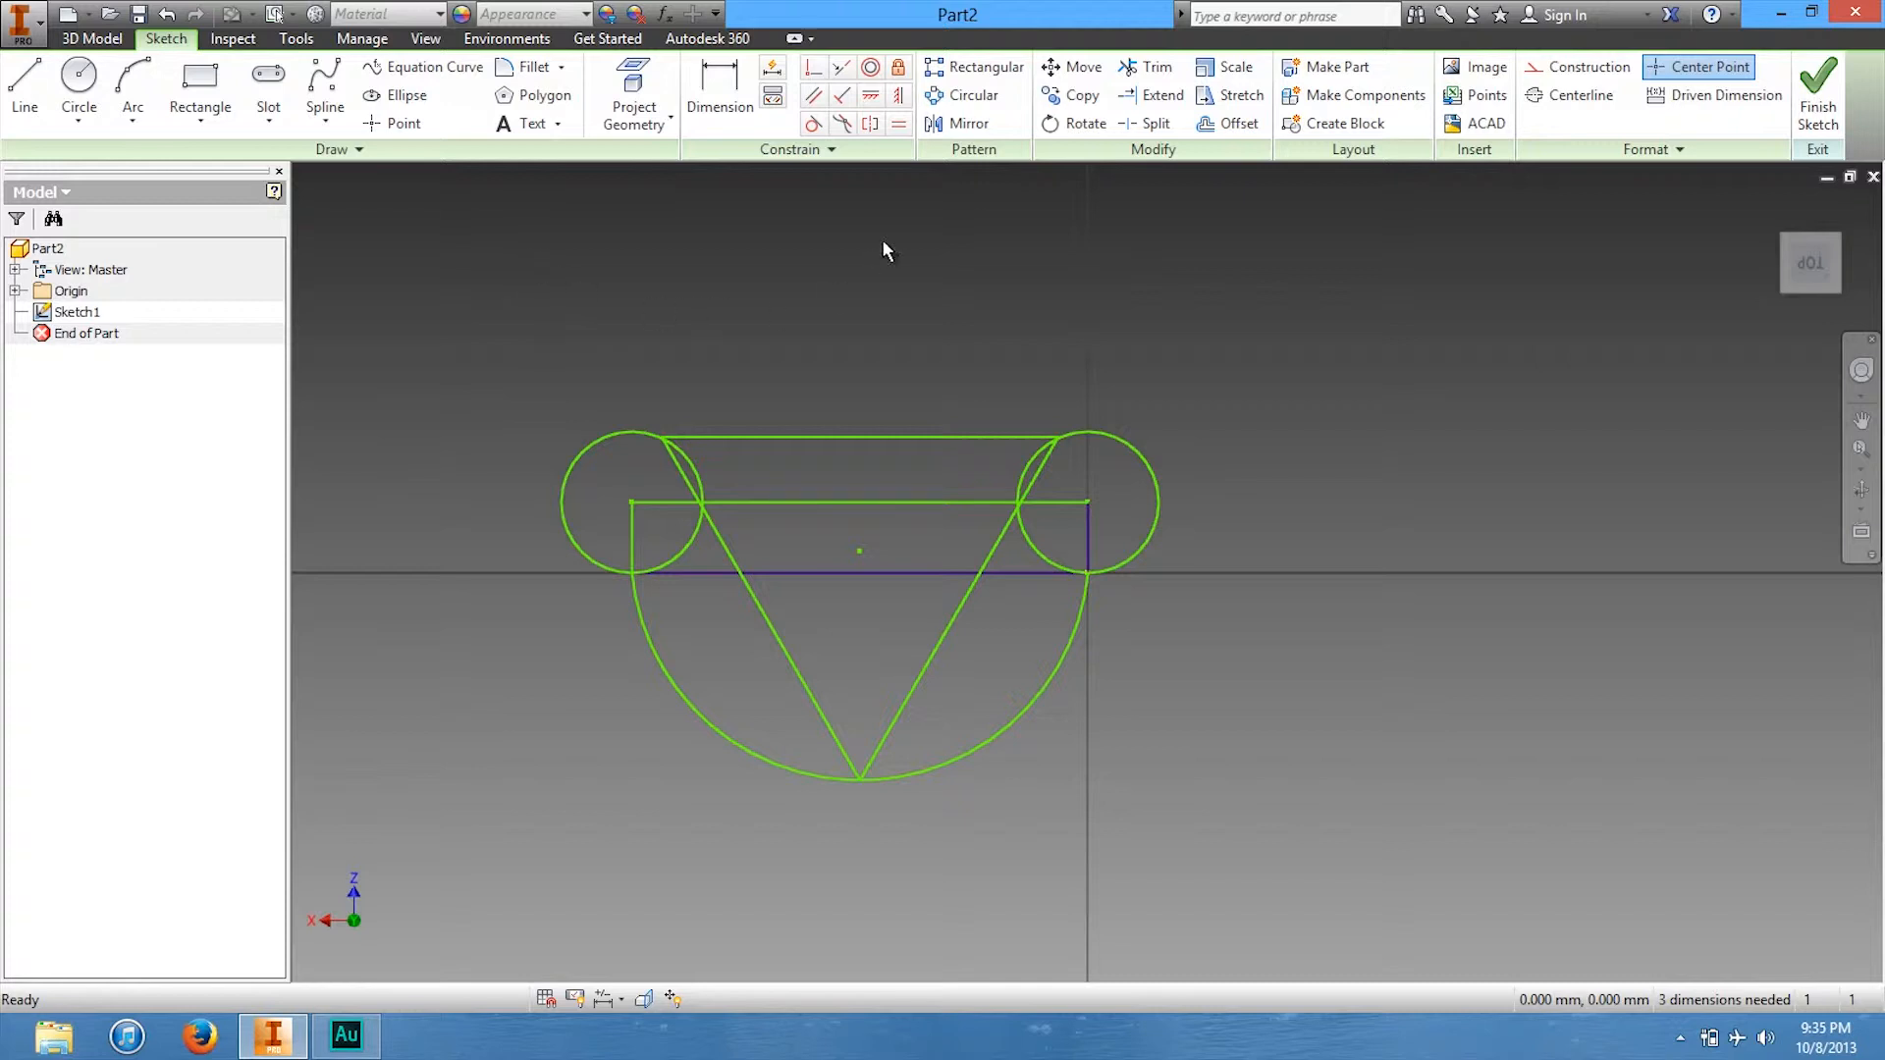
left_click(1818, 106)
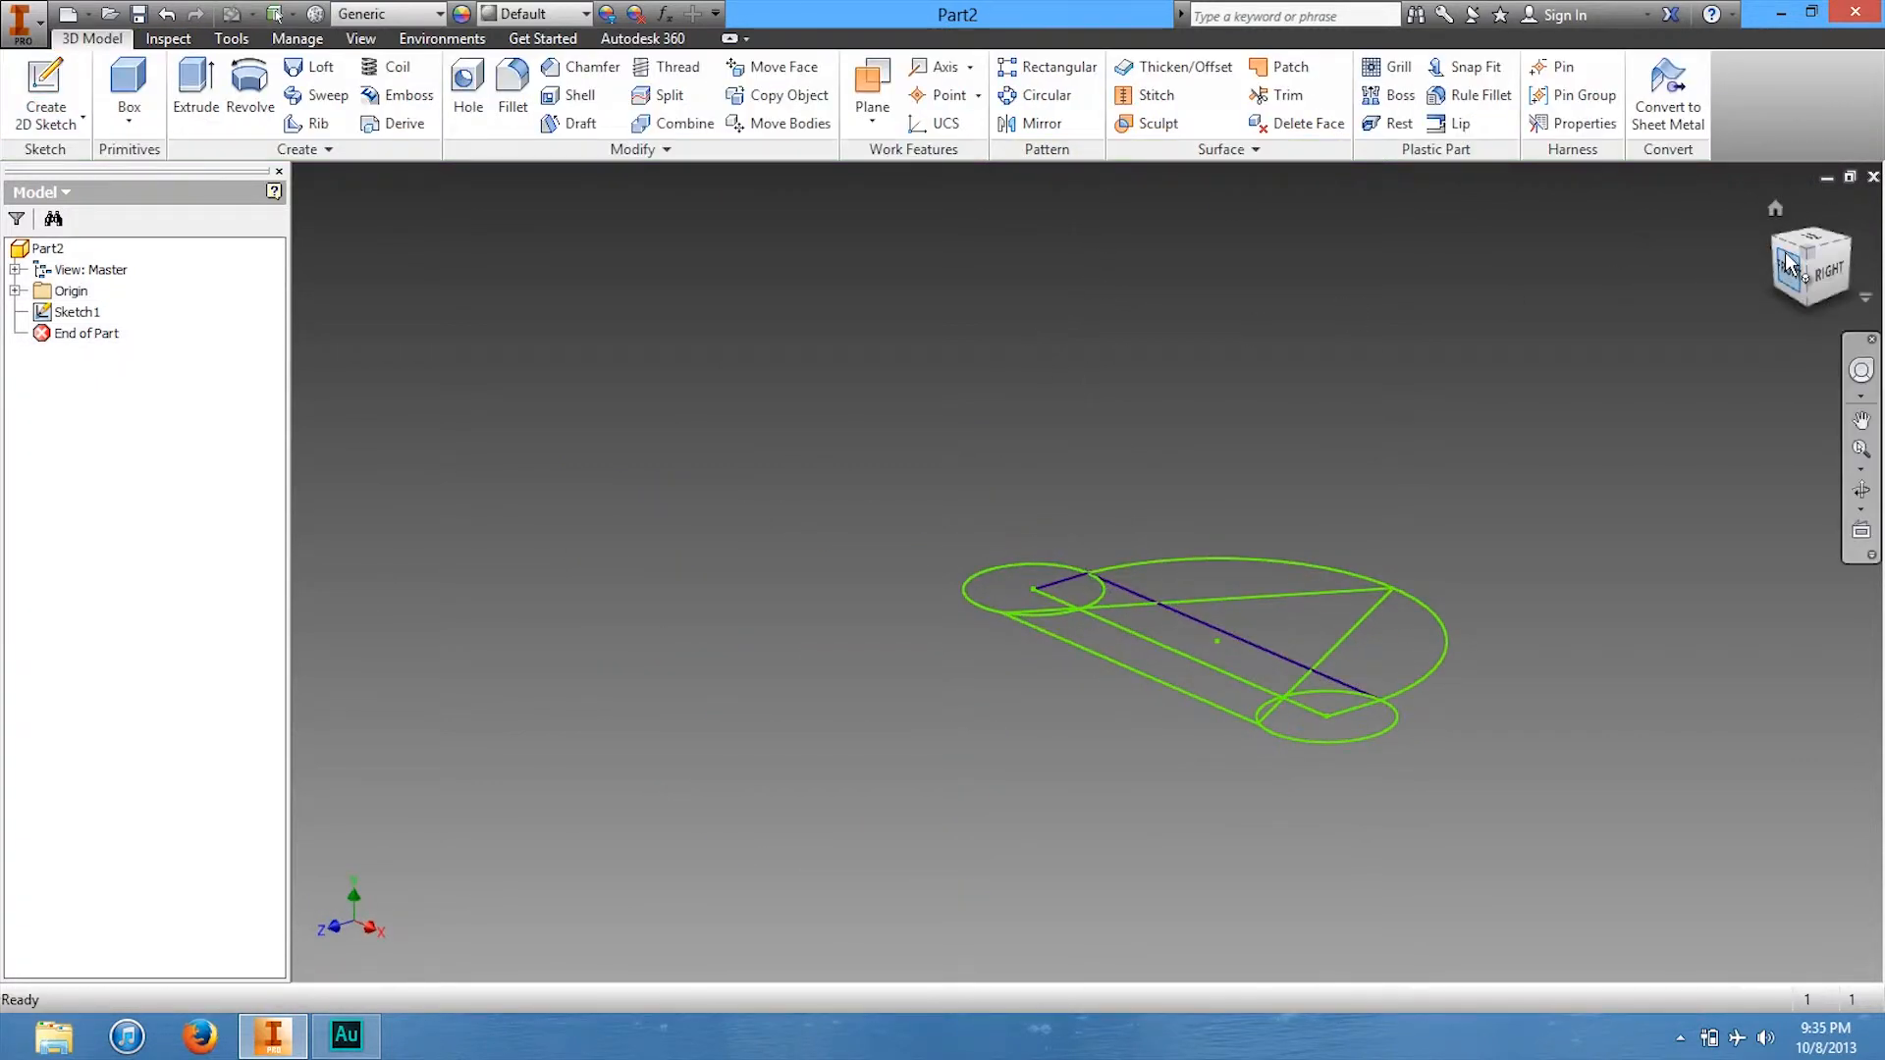
Start an Extrude and select the triangle, both circles, the arc-bounded area and the rectangle as profiles.
mouse_move(1792, 274)
left_mouse_down()
mouse_move(1617, 316)
mouse_move(1515, 370)
mouse_move(1283, 369)
left_mouse_up()
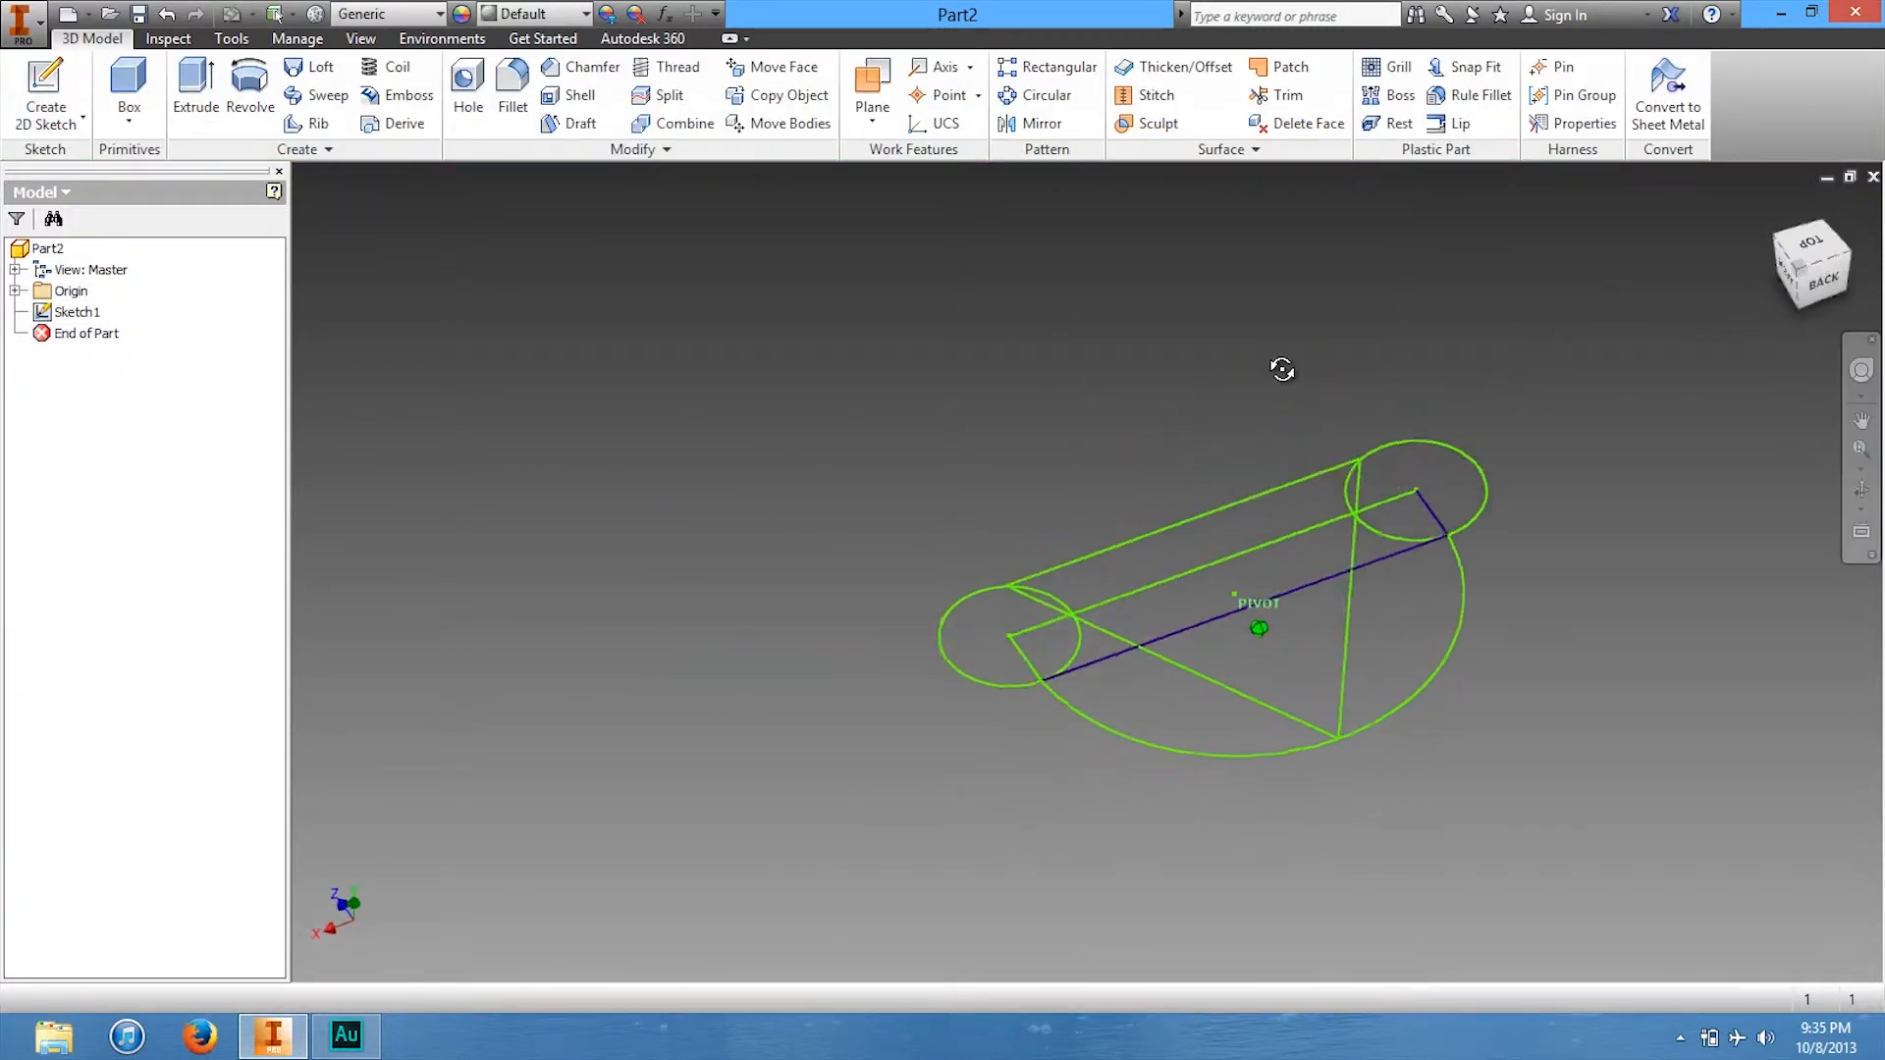
left_click(1813, 245)
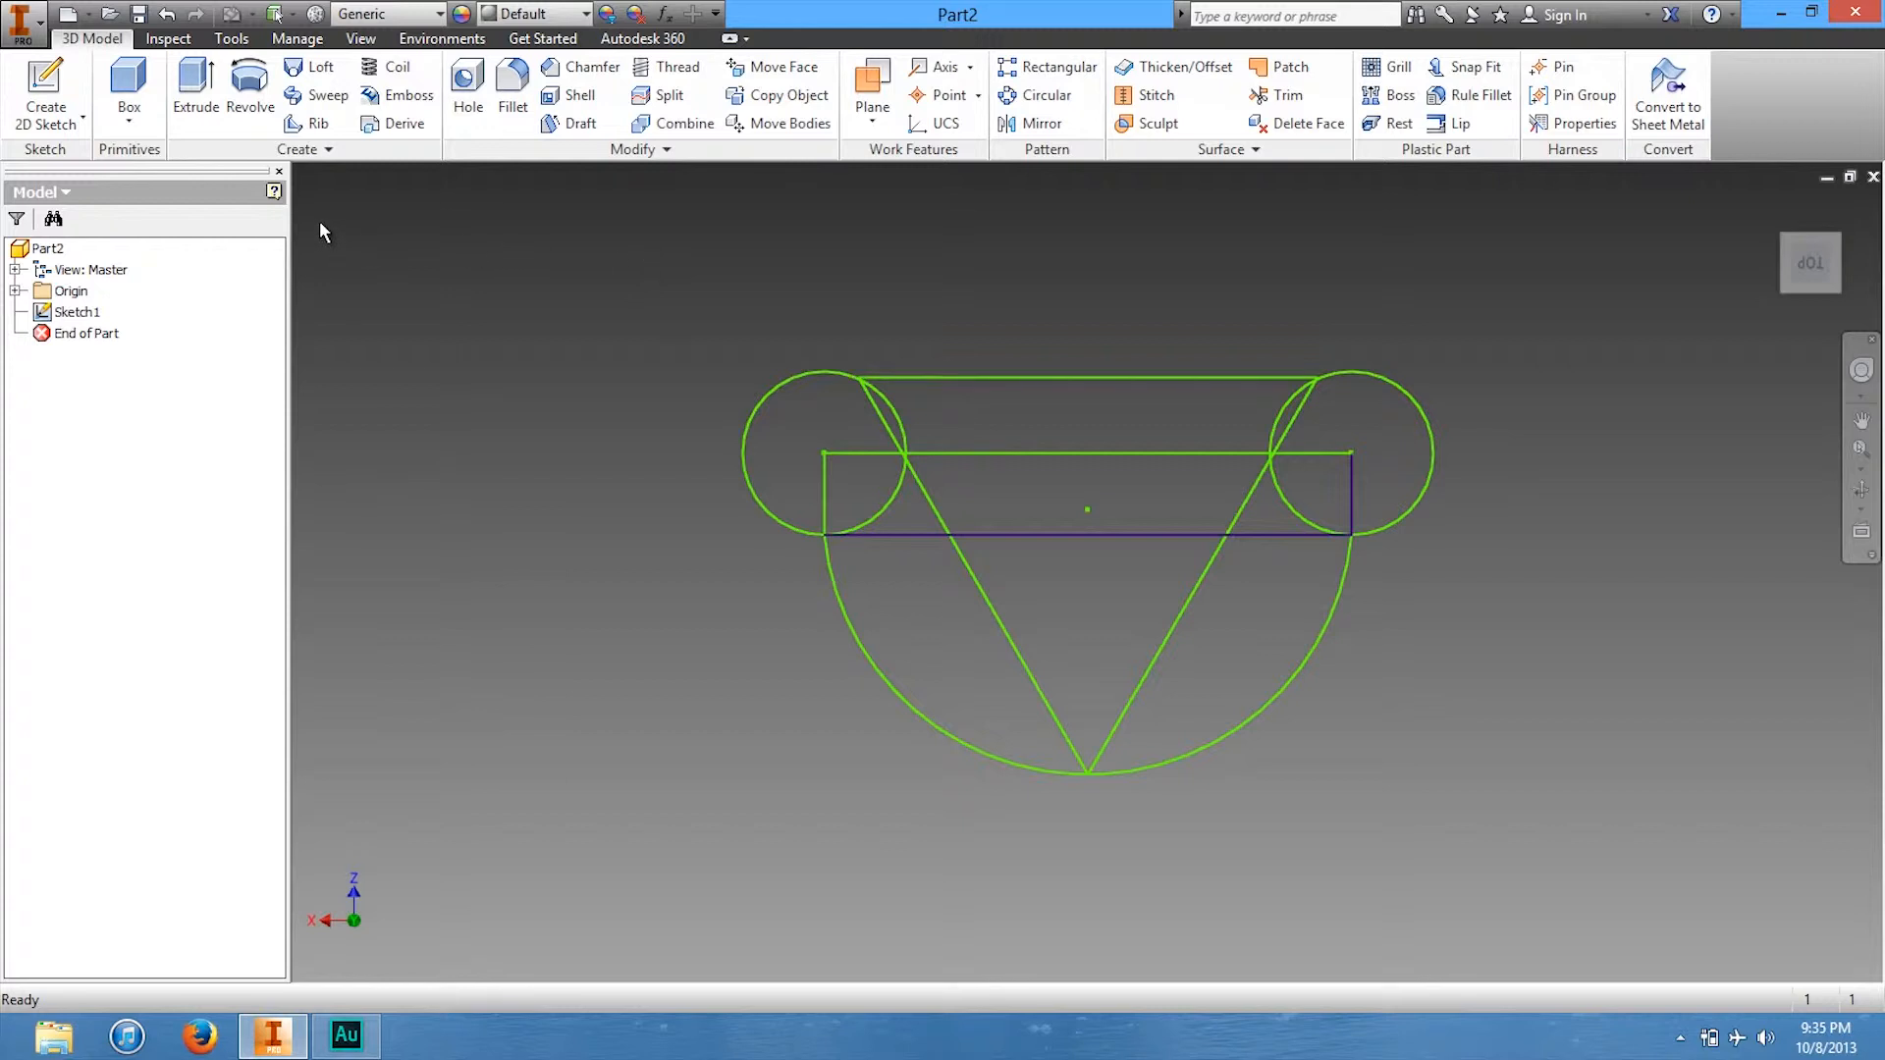
left_click(204, 90)
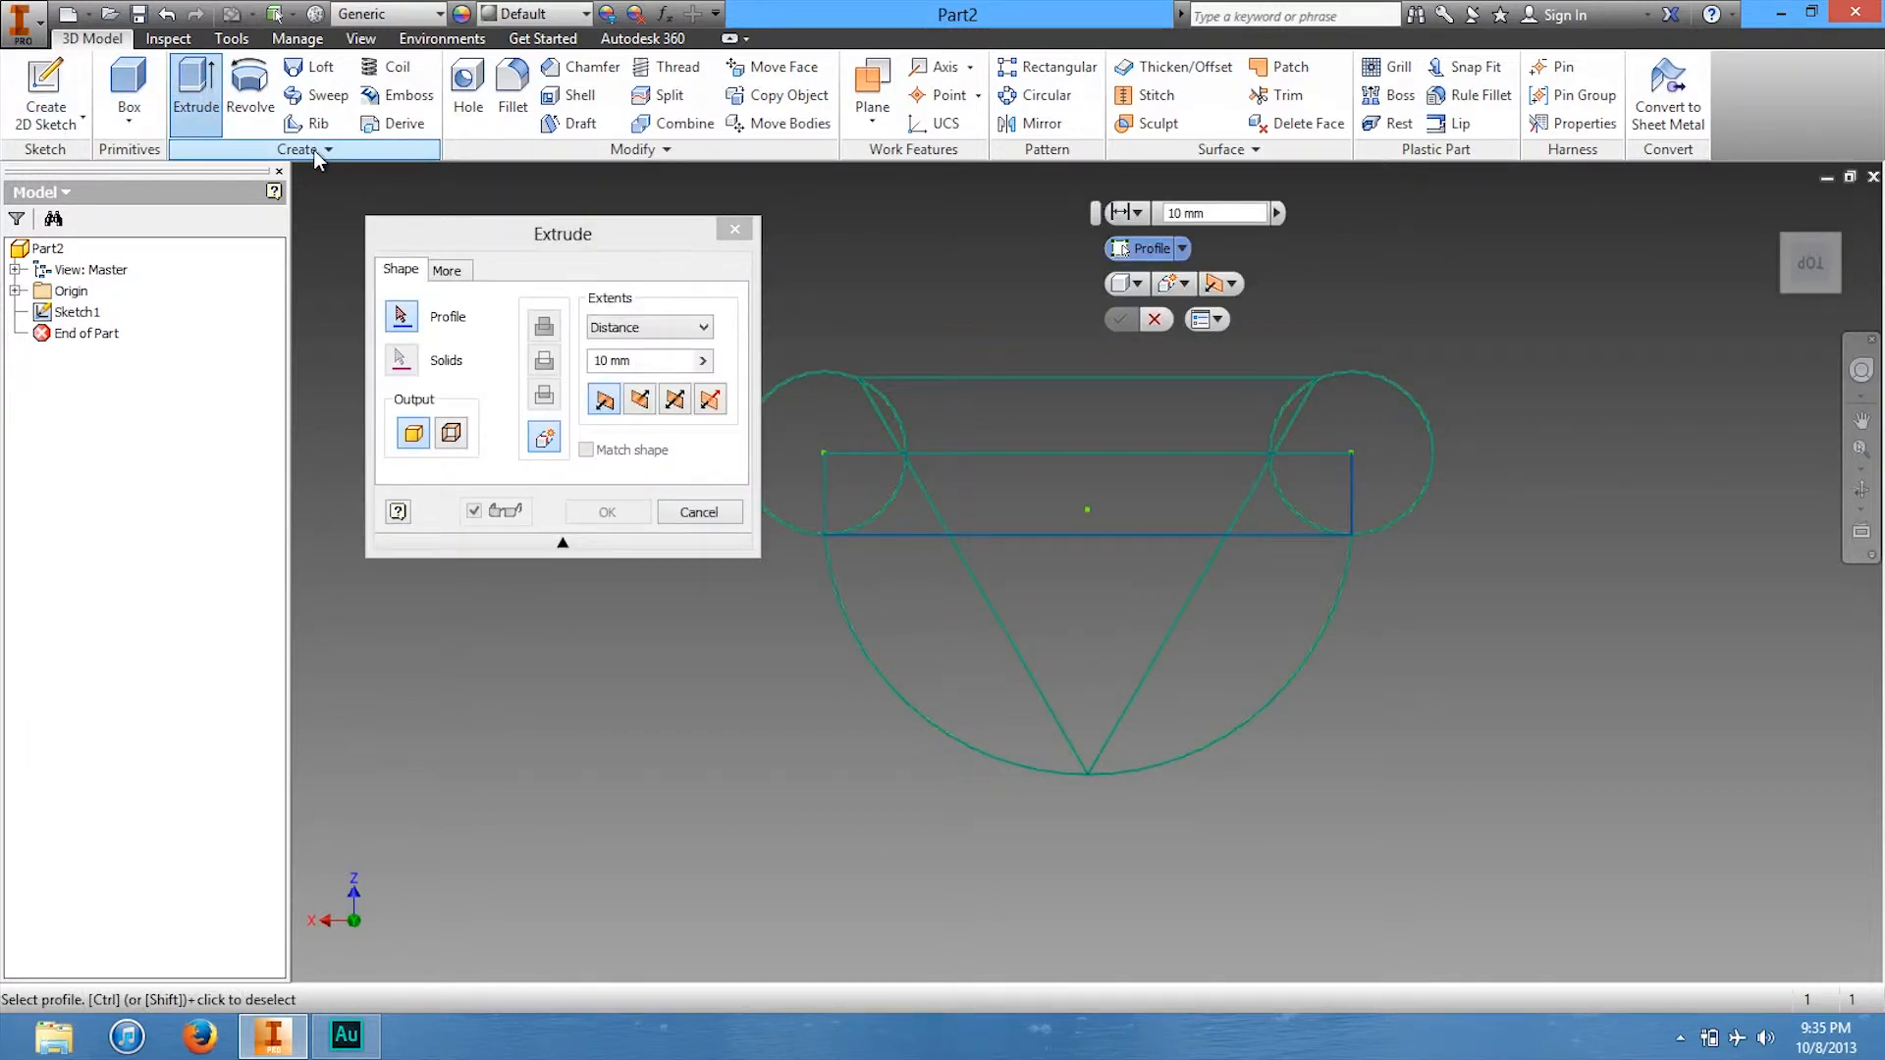
left_click_drag(546, 236, 458, 234)
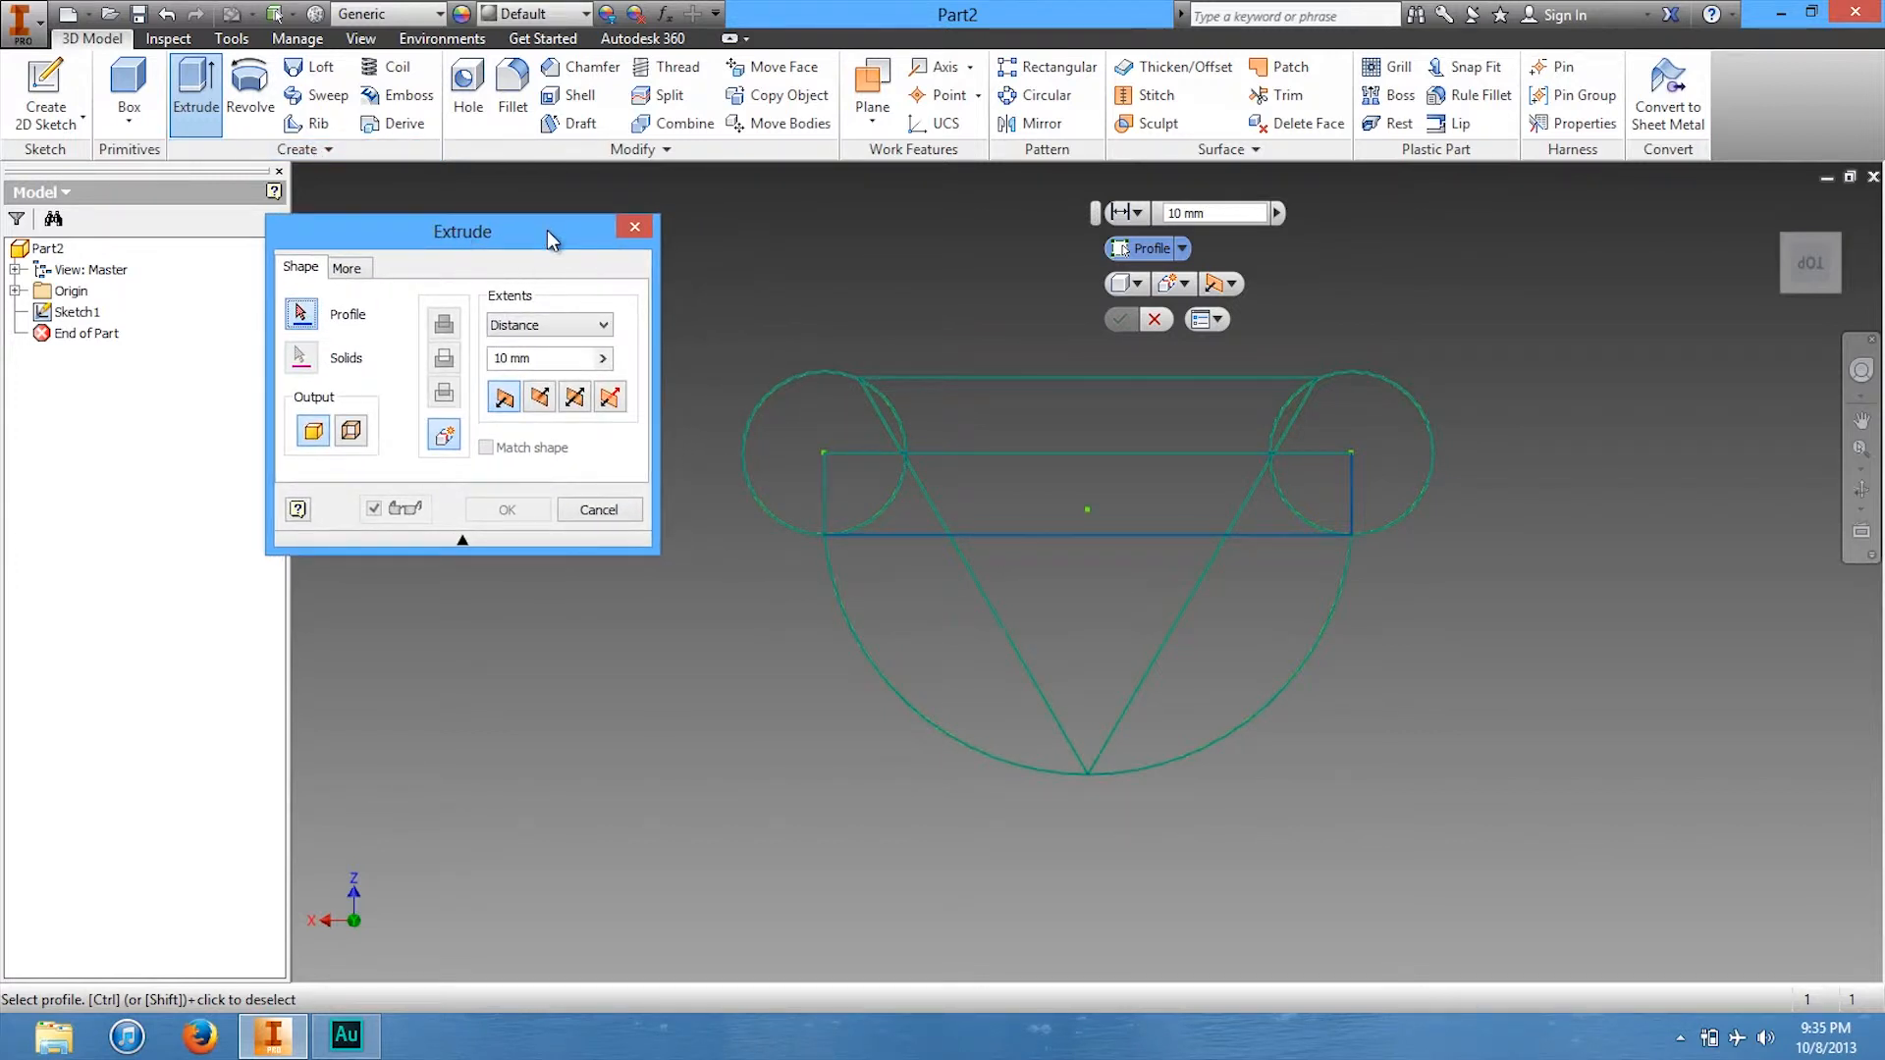
left_click_drag(548, 231, 566, 249)
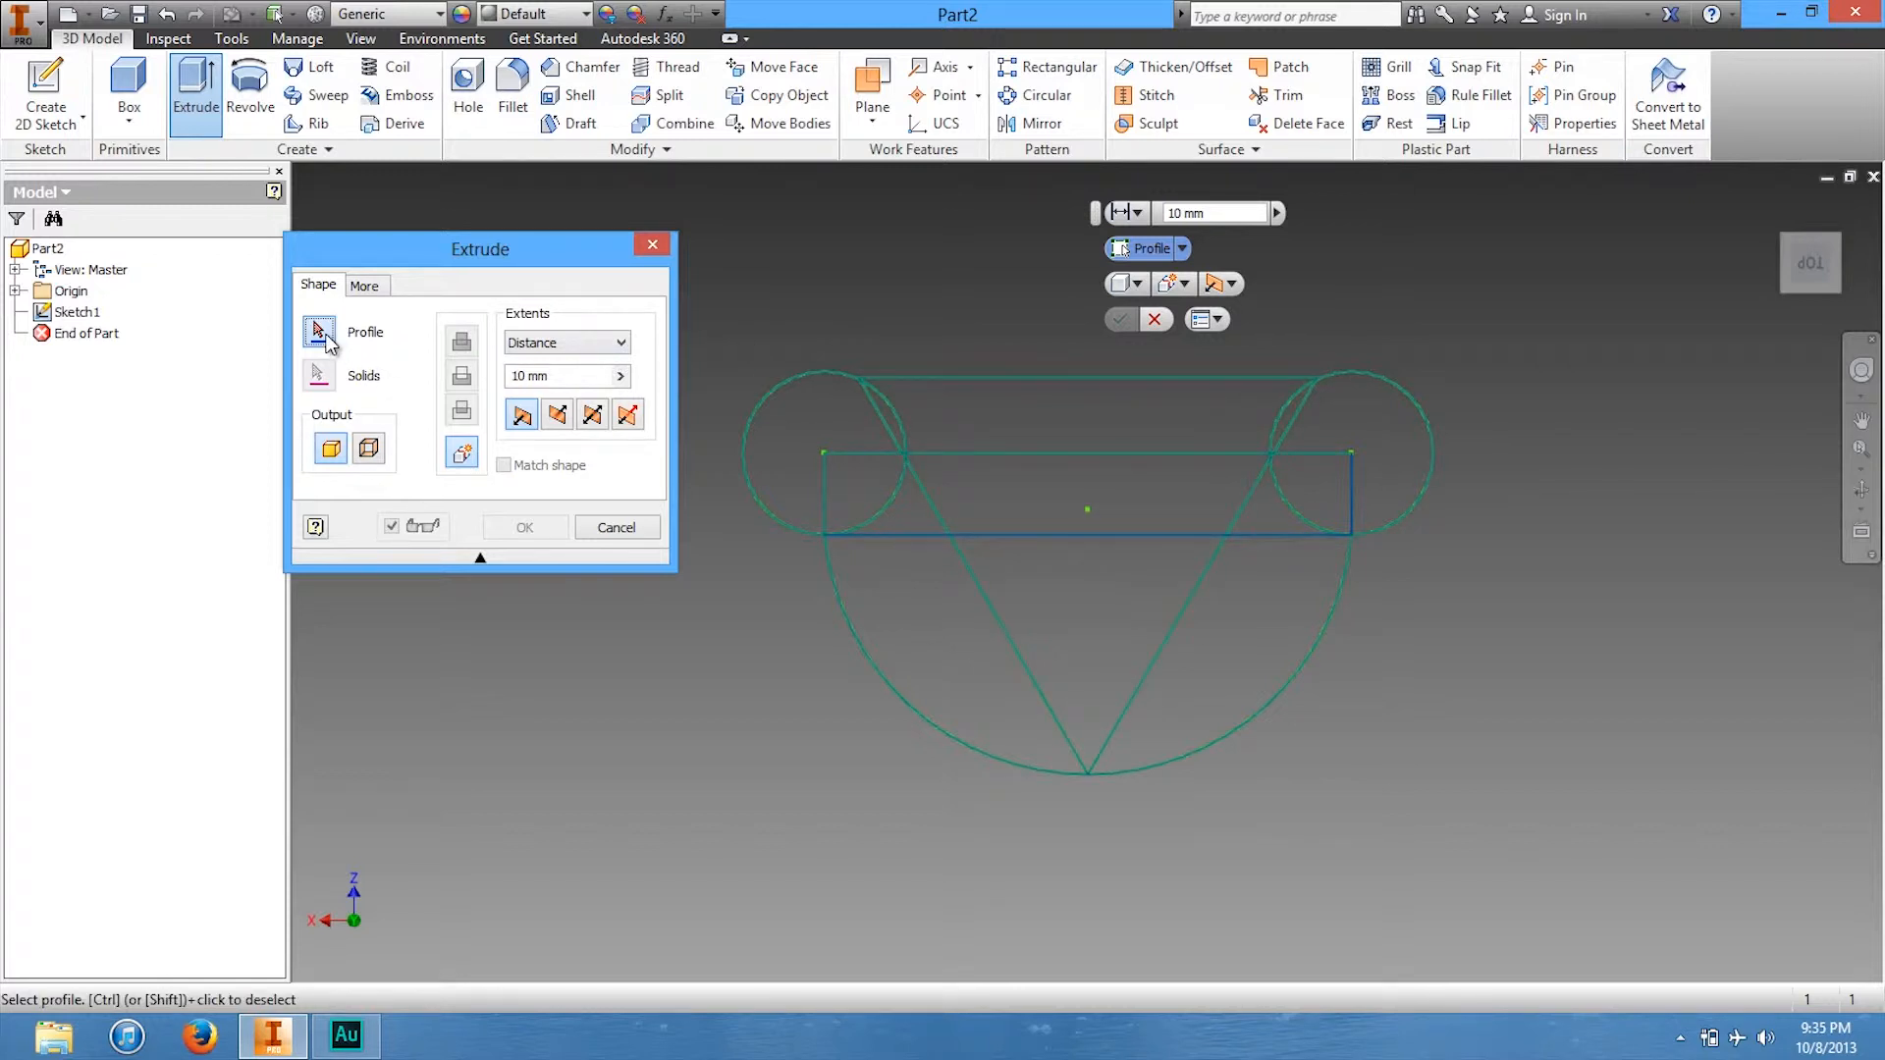
left_click(1141, 422)
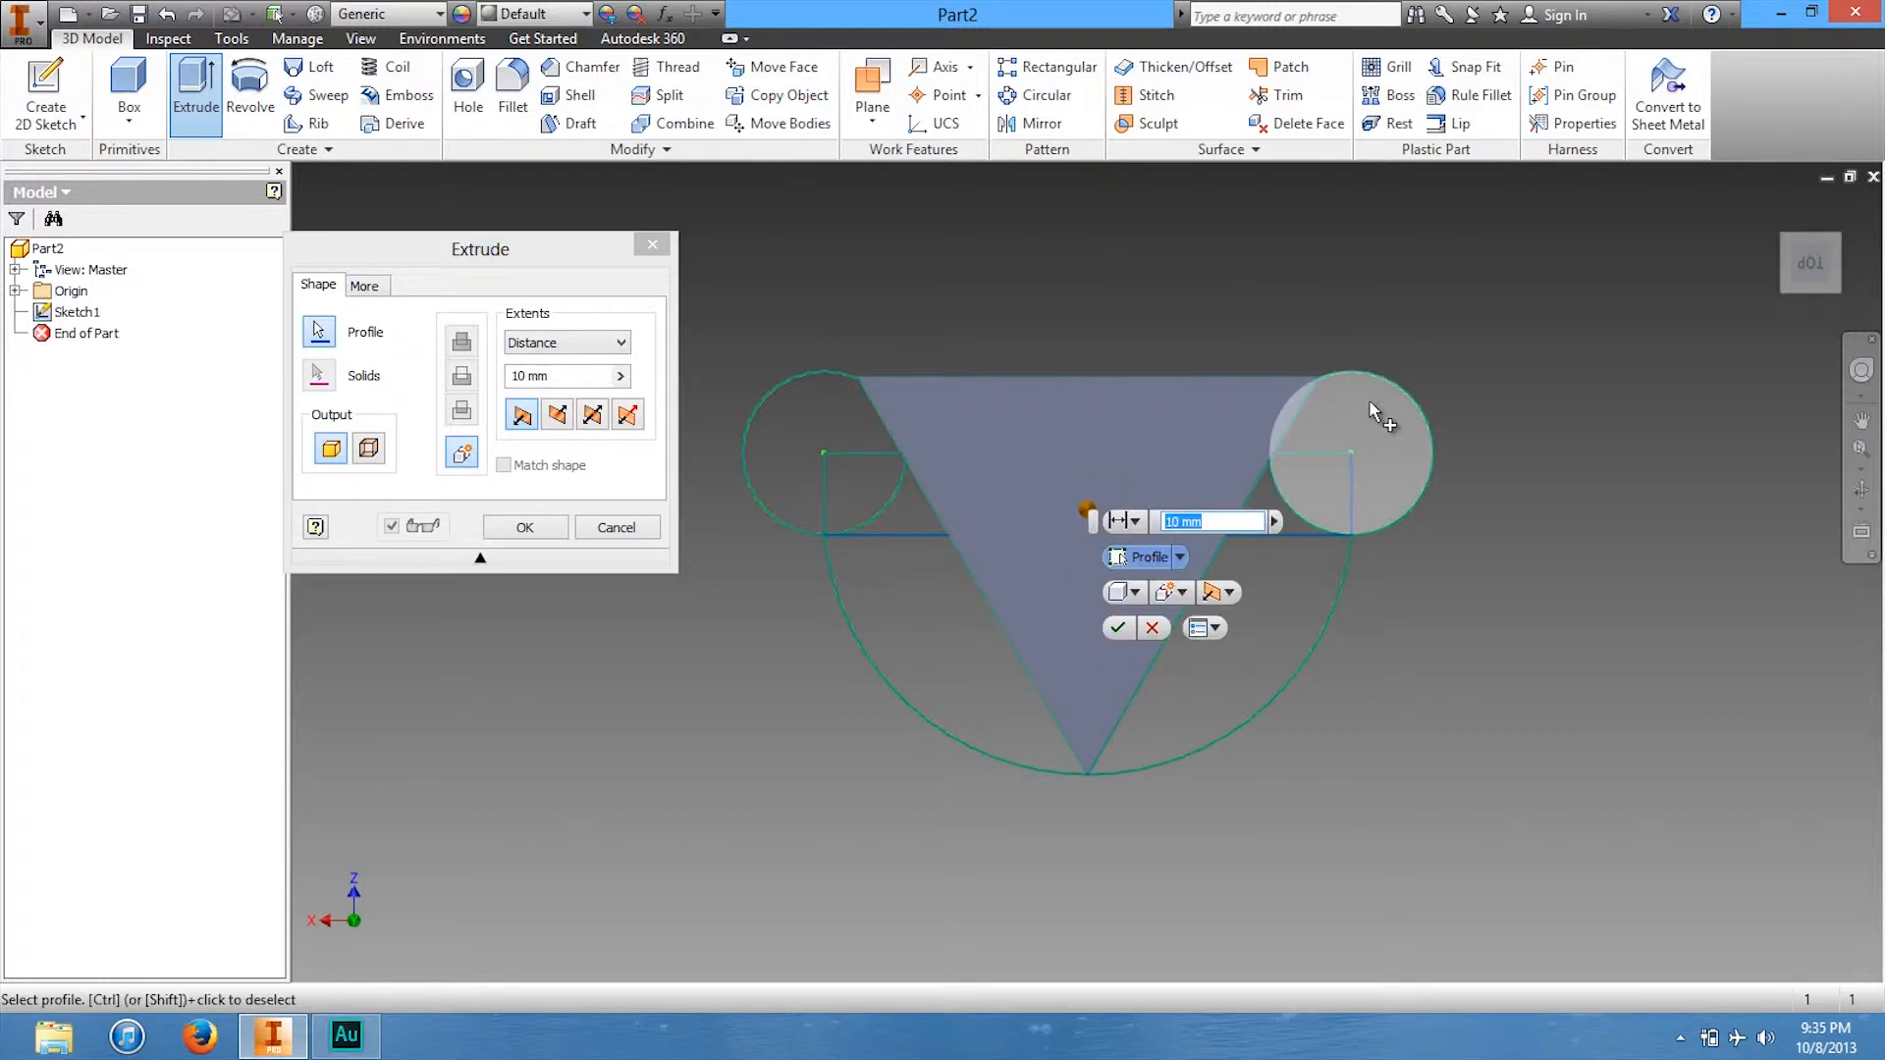
left_click(1371, 404)
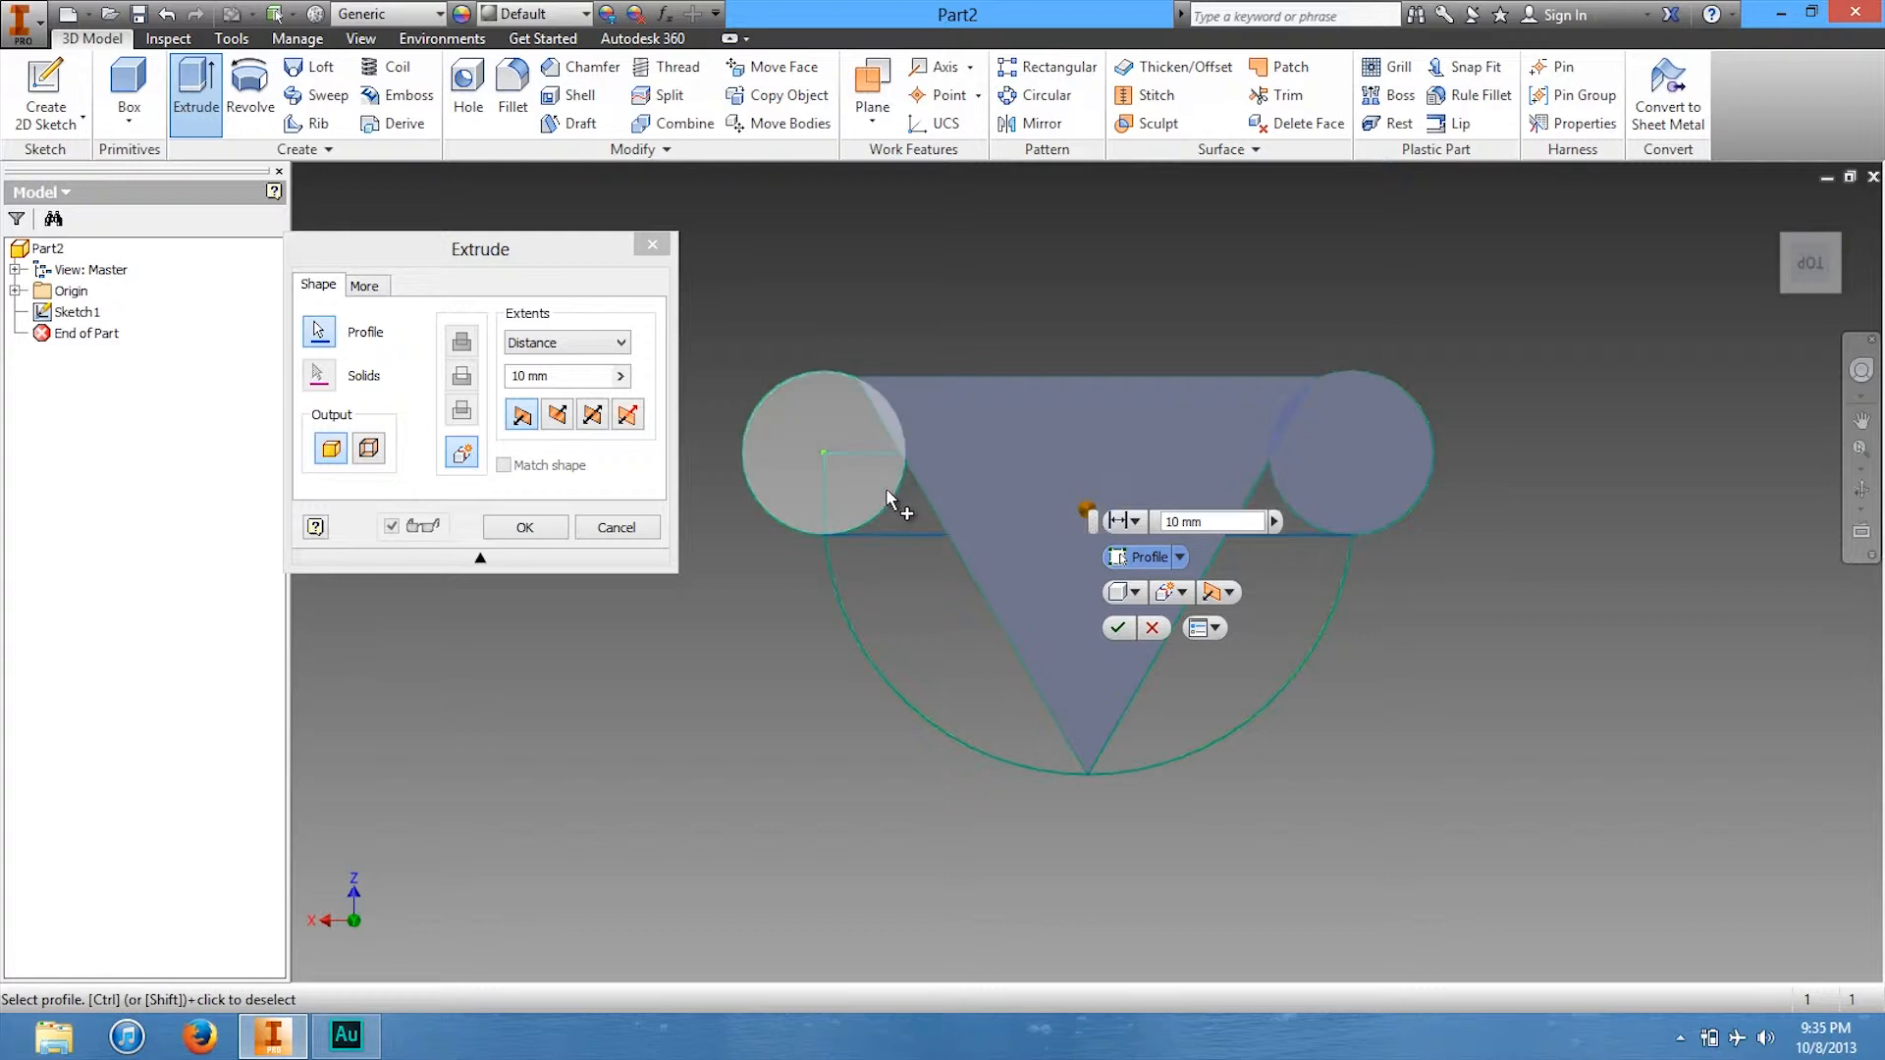
left_click(918, 574)
left_click(800, 422)
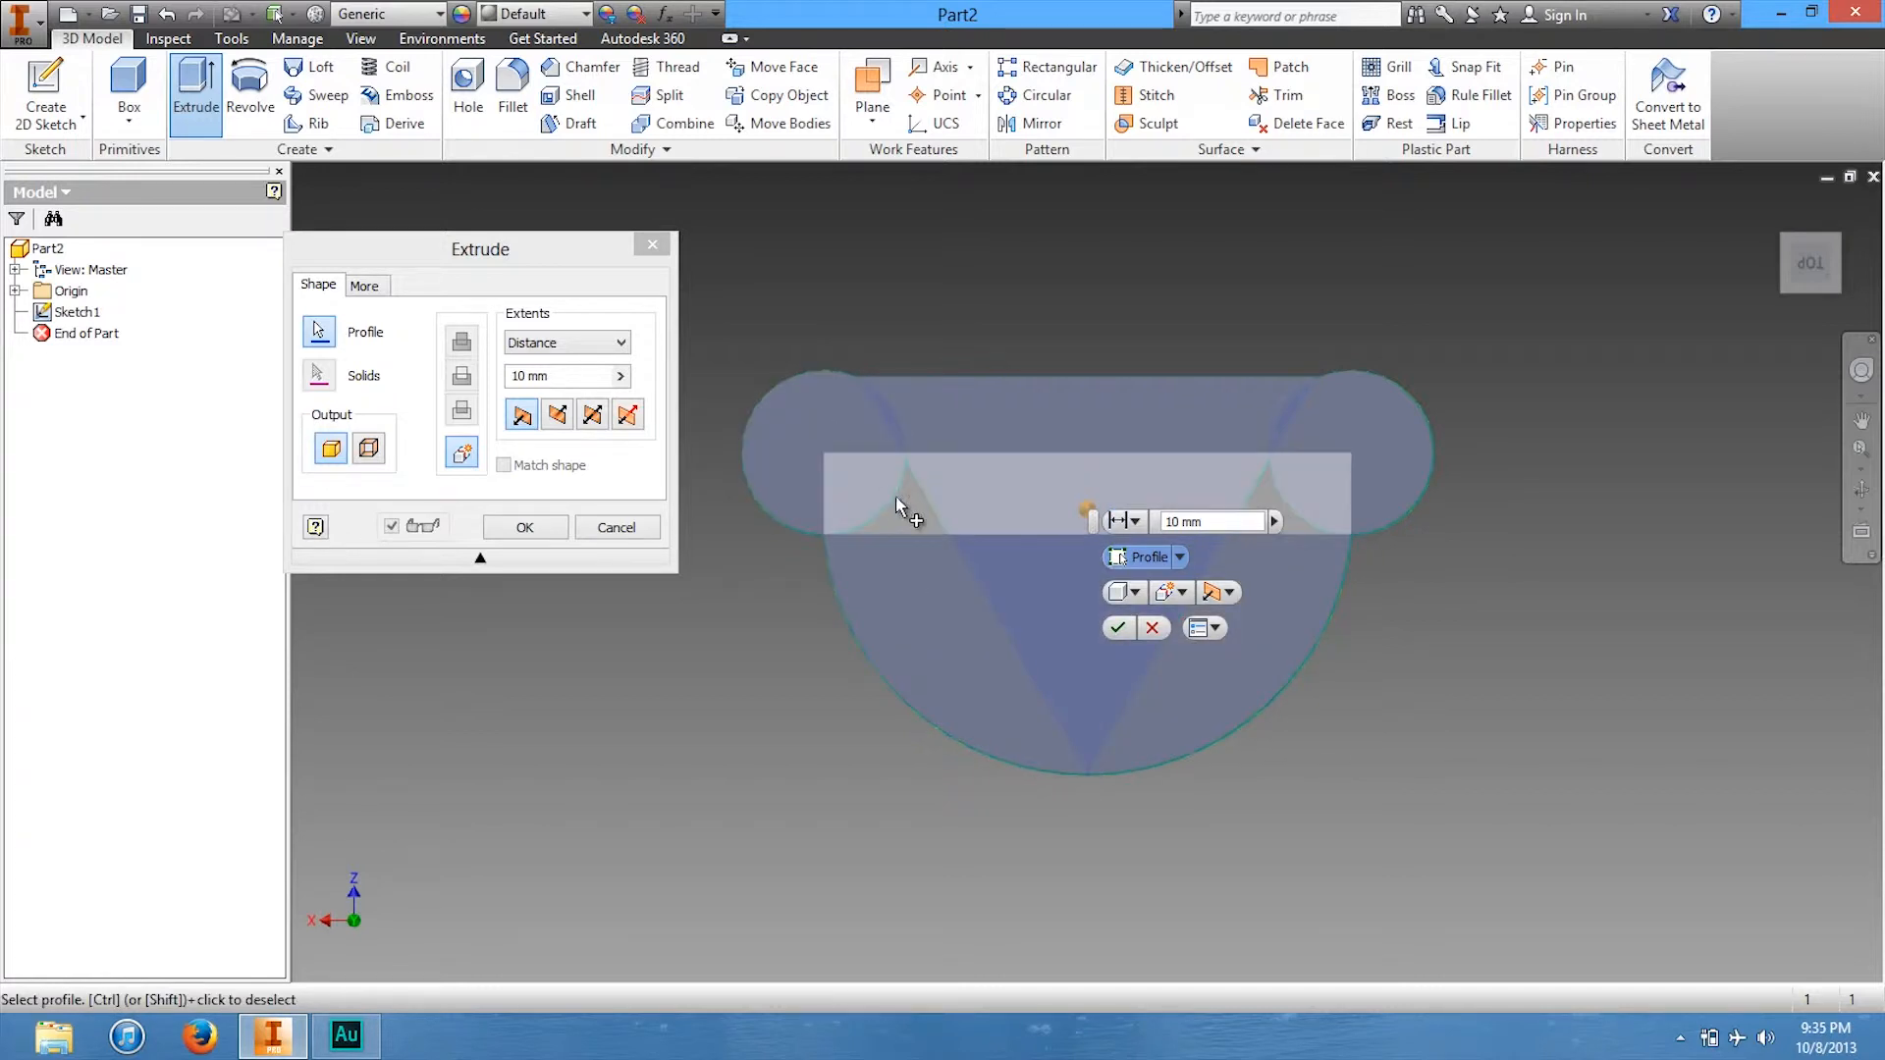
left_click(906, 504)
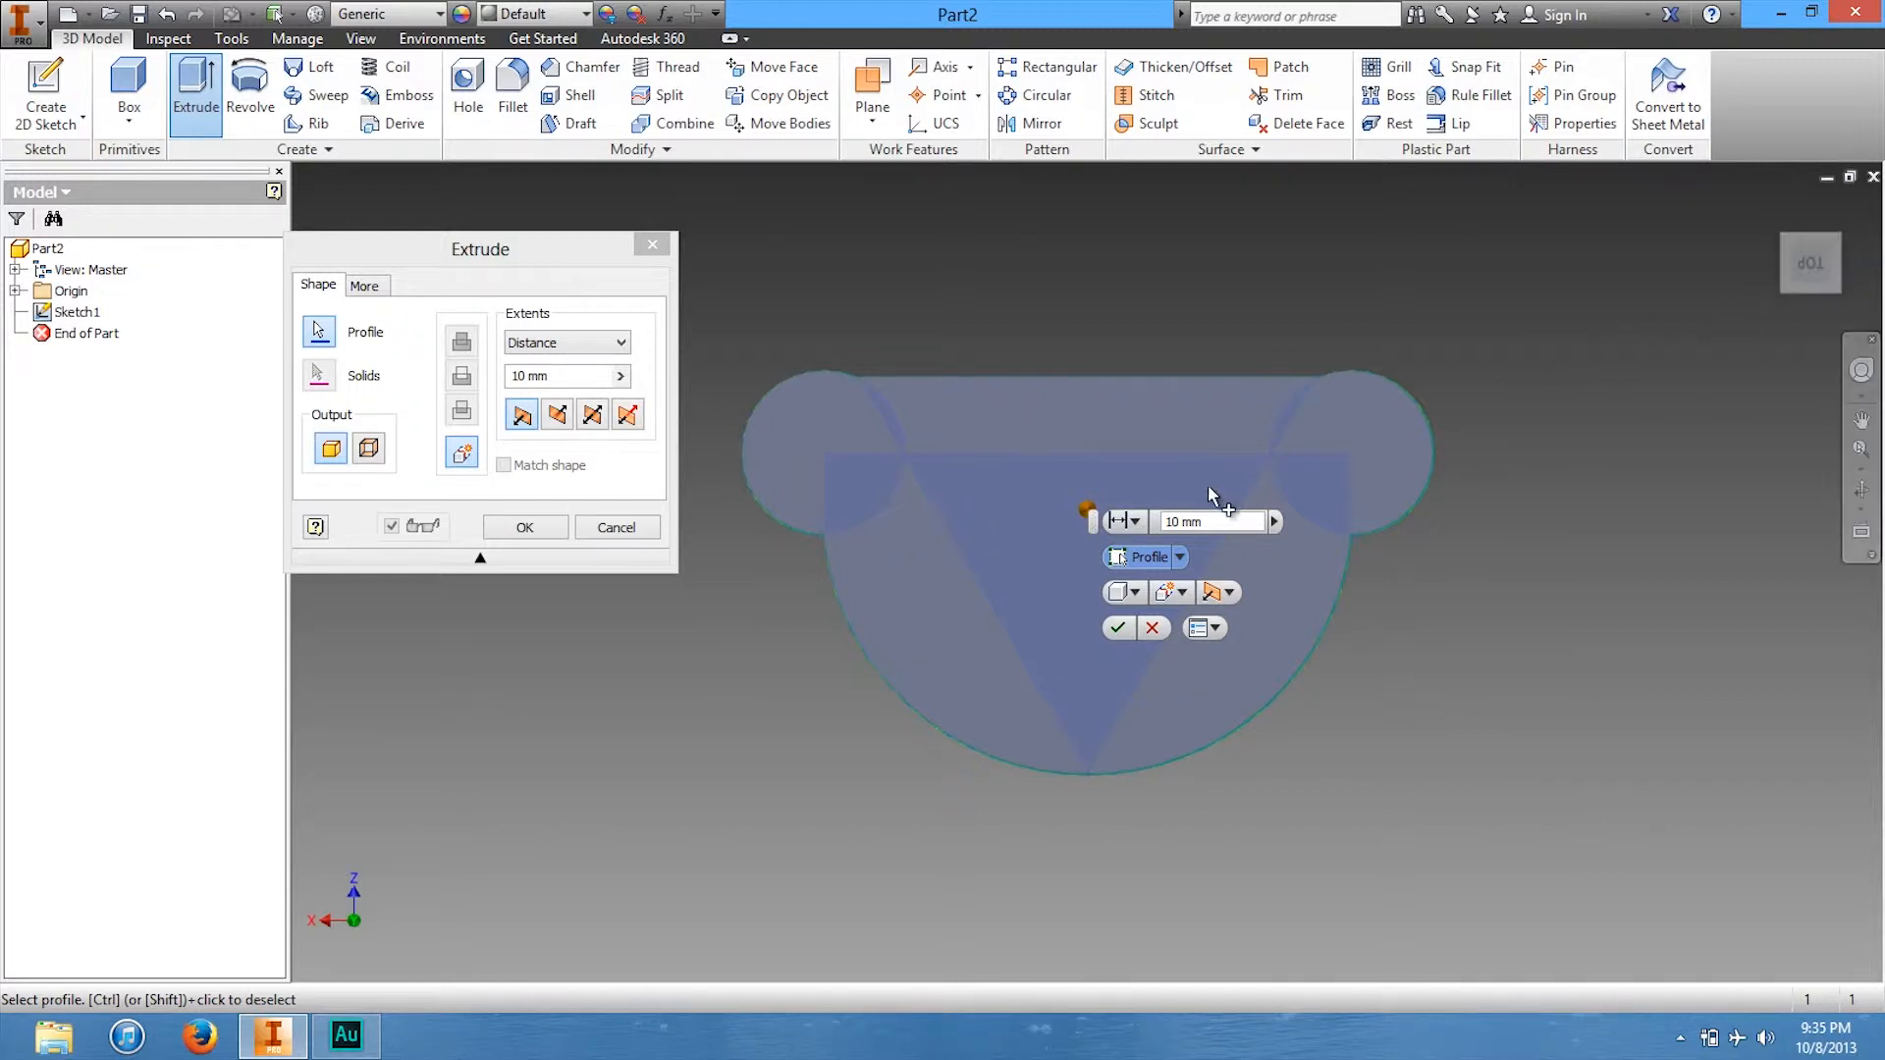
Set the extrusion distance to 4 mm.
mouse_move(1809, 263)
left_mouse_down()
mouse_move(1798, 191)
mouse_move(1798, 228)
left_mouse_up()
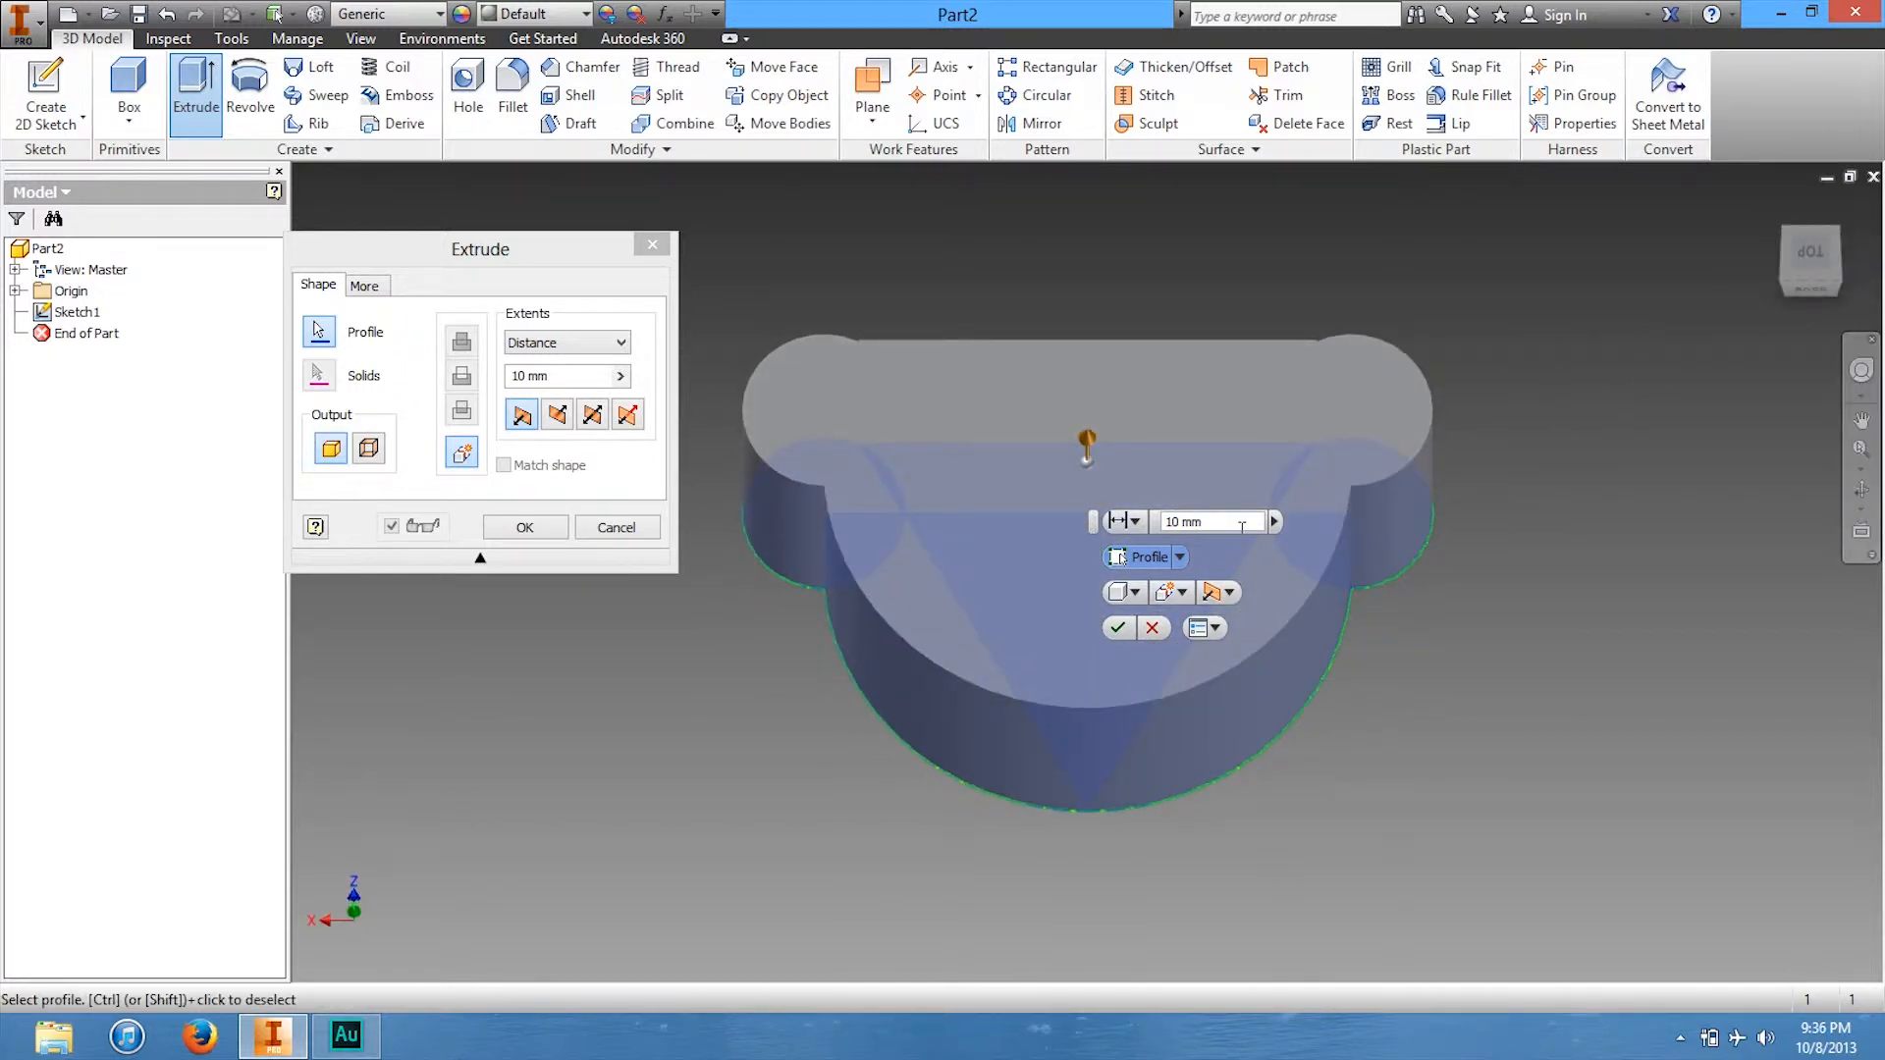
left_click(554, 376)
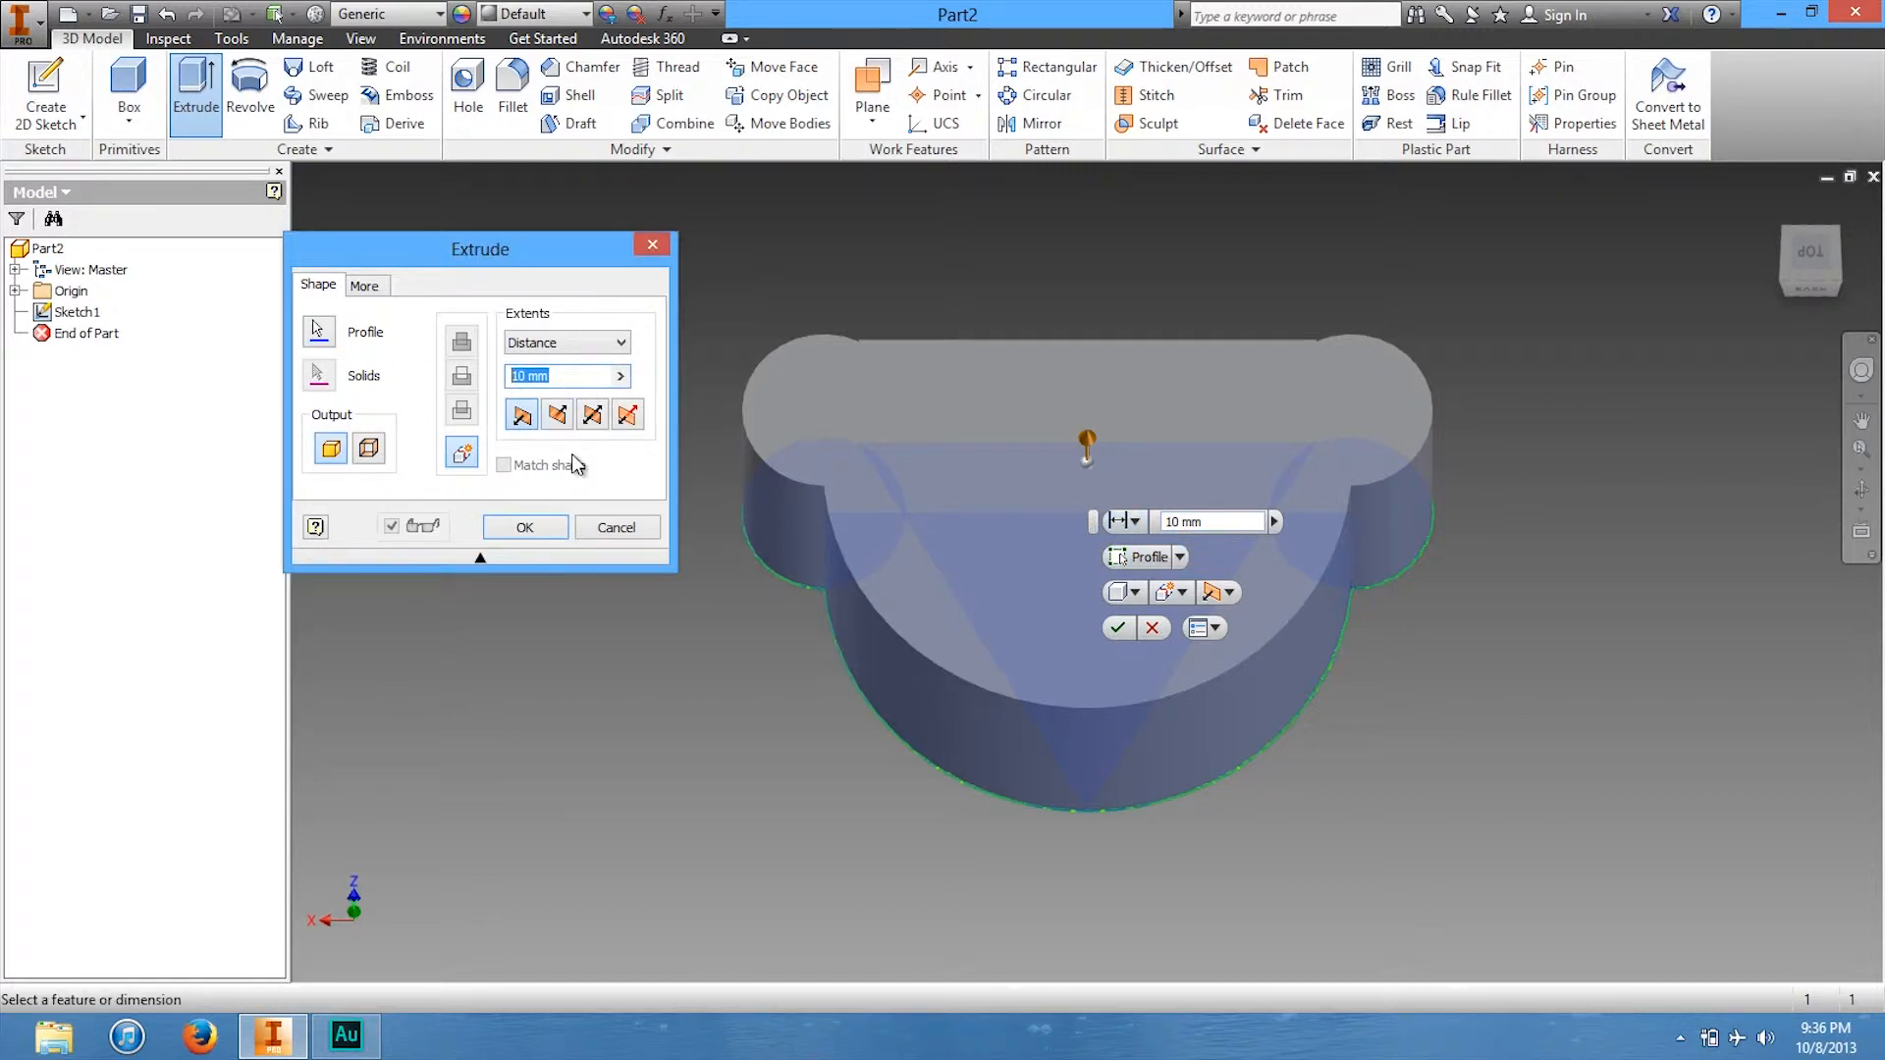
type("4")
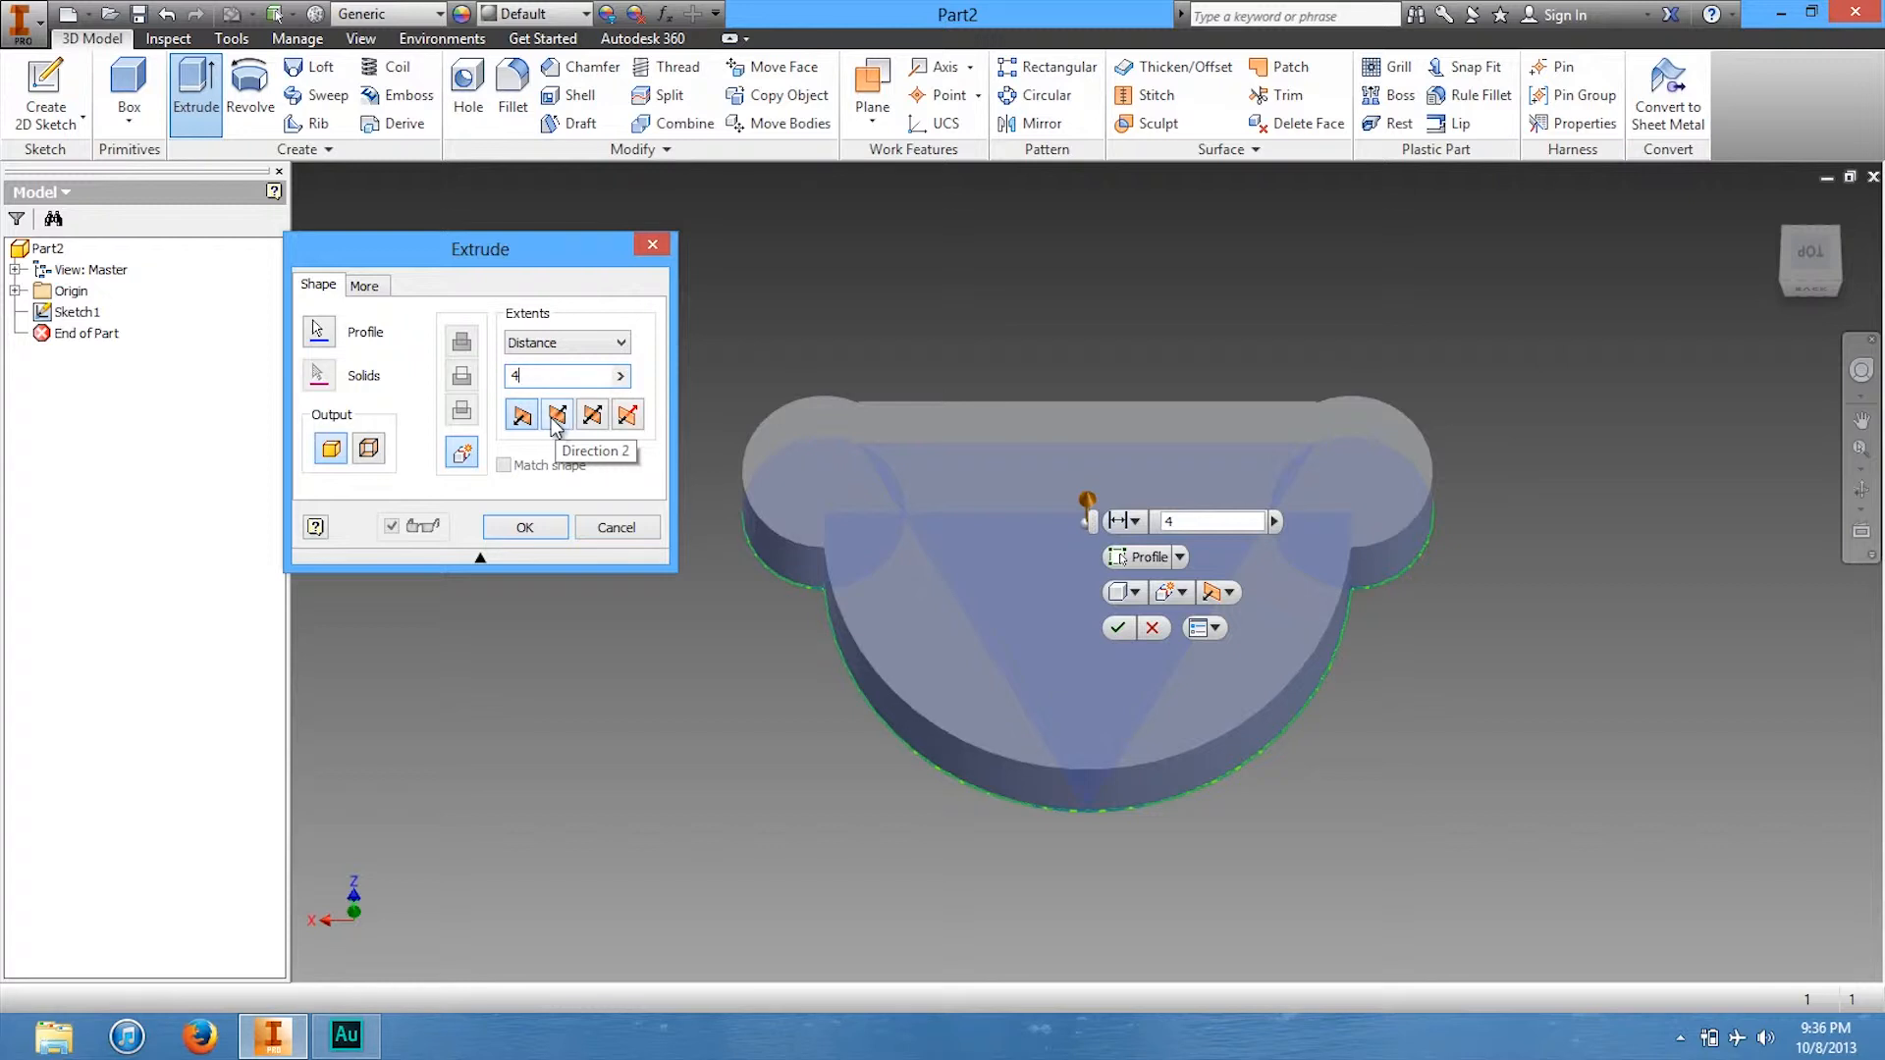
Make the extrusion symmetric about the sketch plane and create the solid.
left_click(1811, 286)
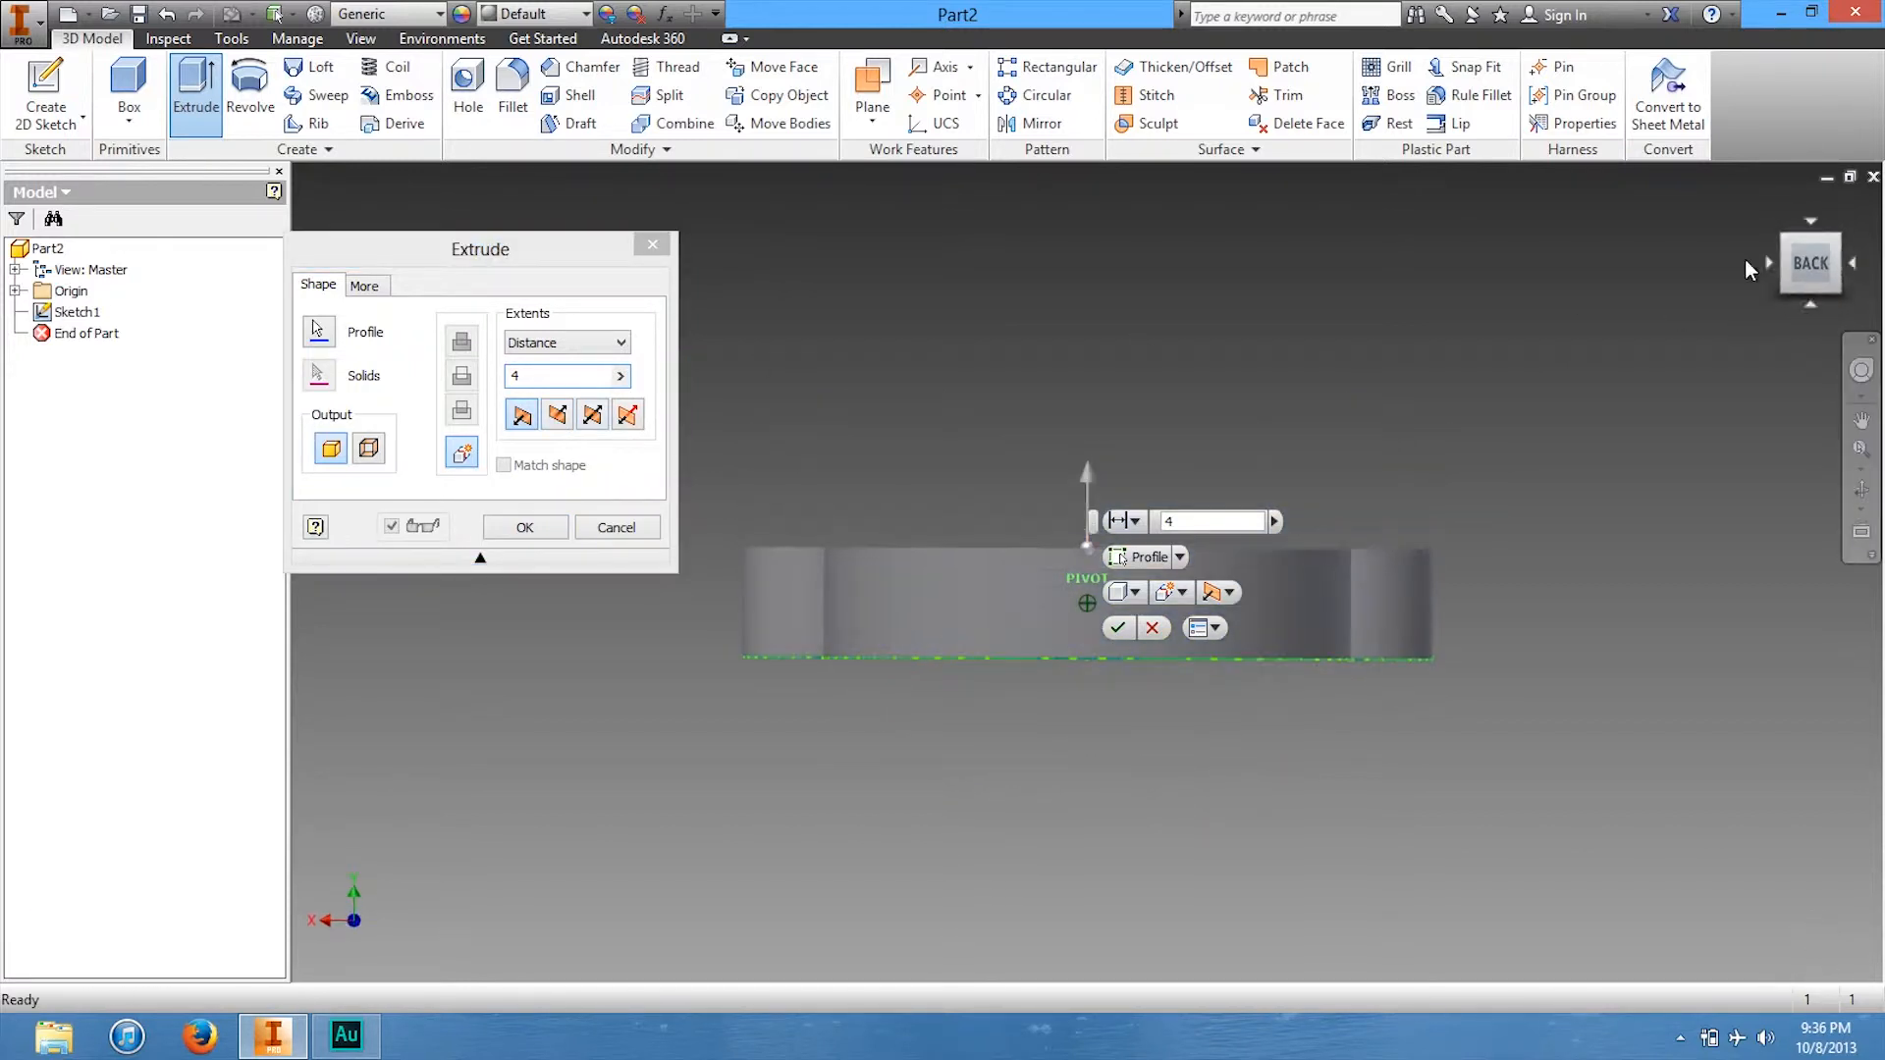
left_click(567, 416)
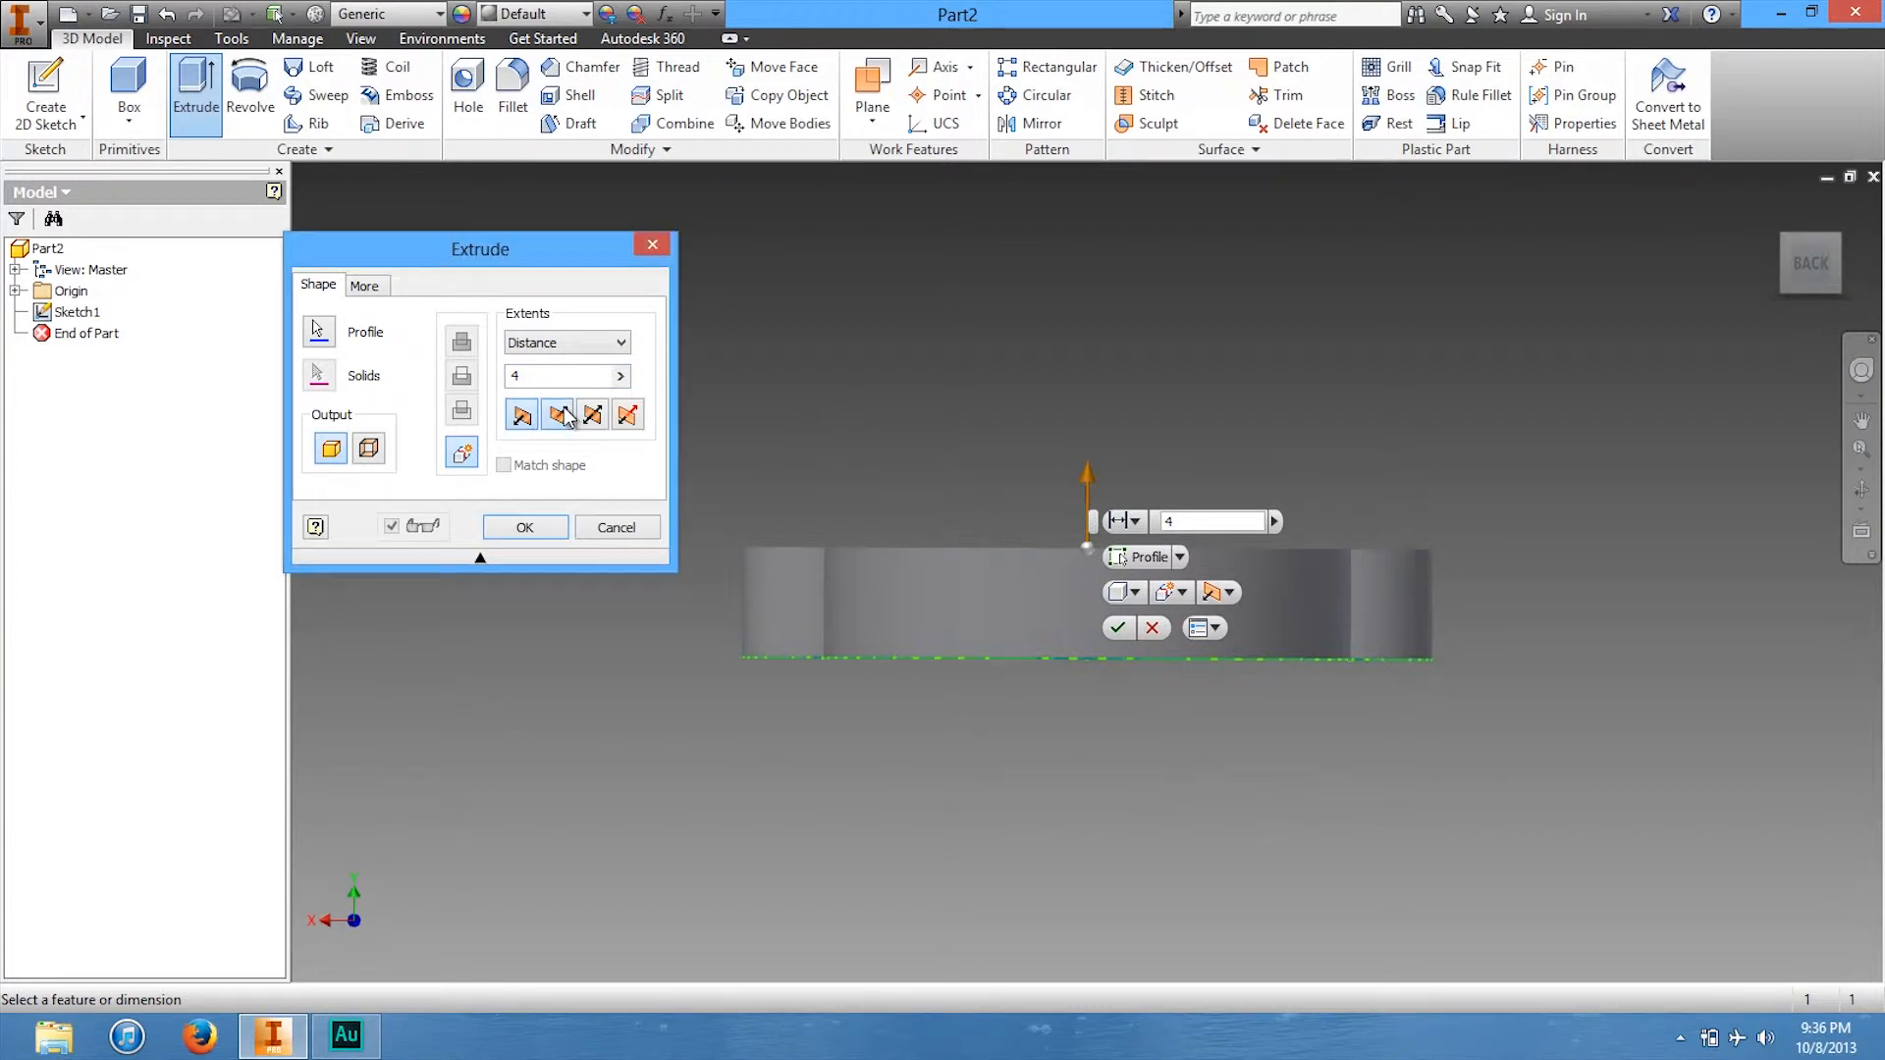
left_click(593, 426)
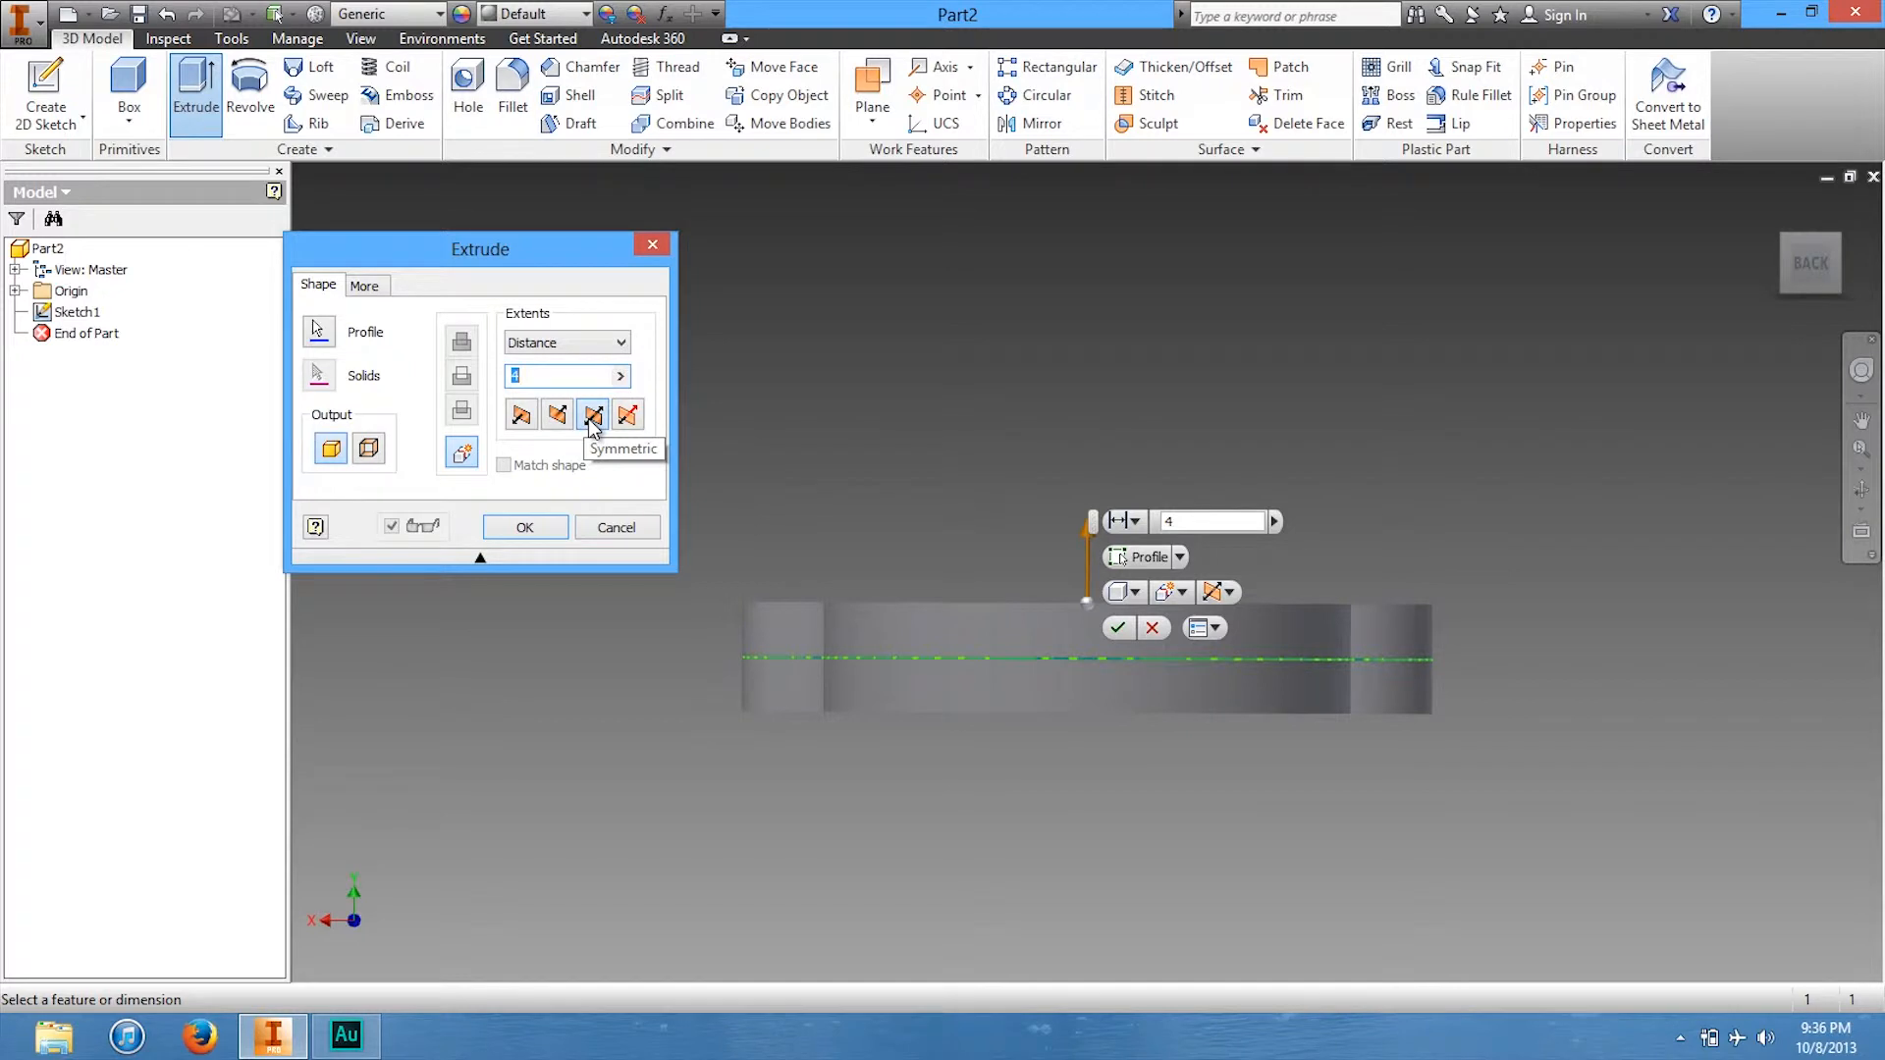
left_click(592, 418)
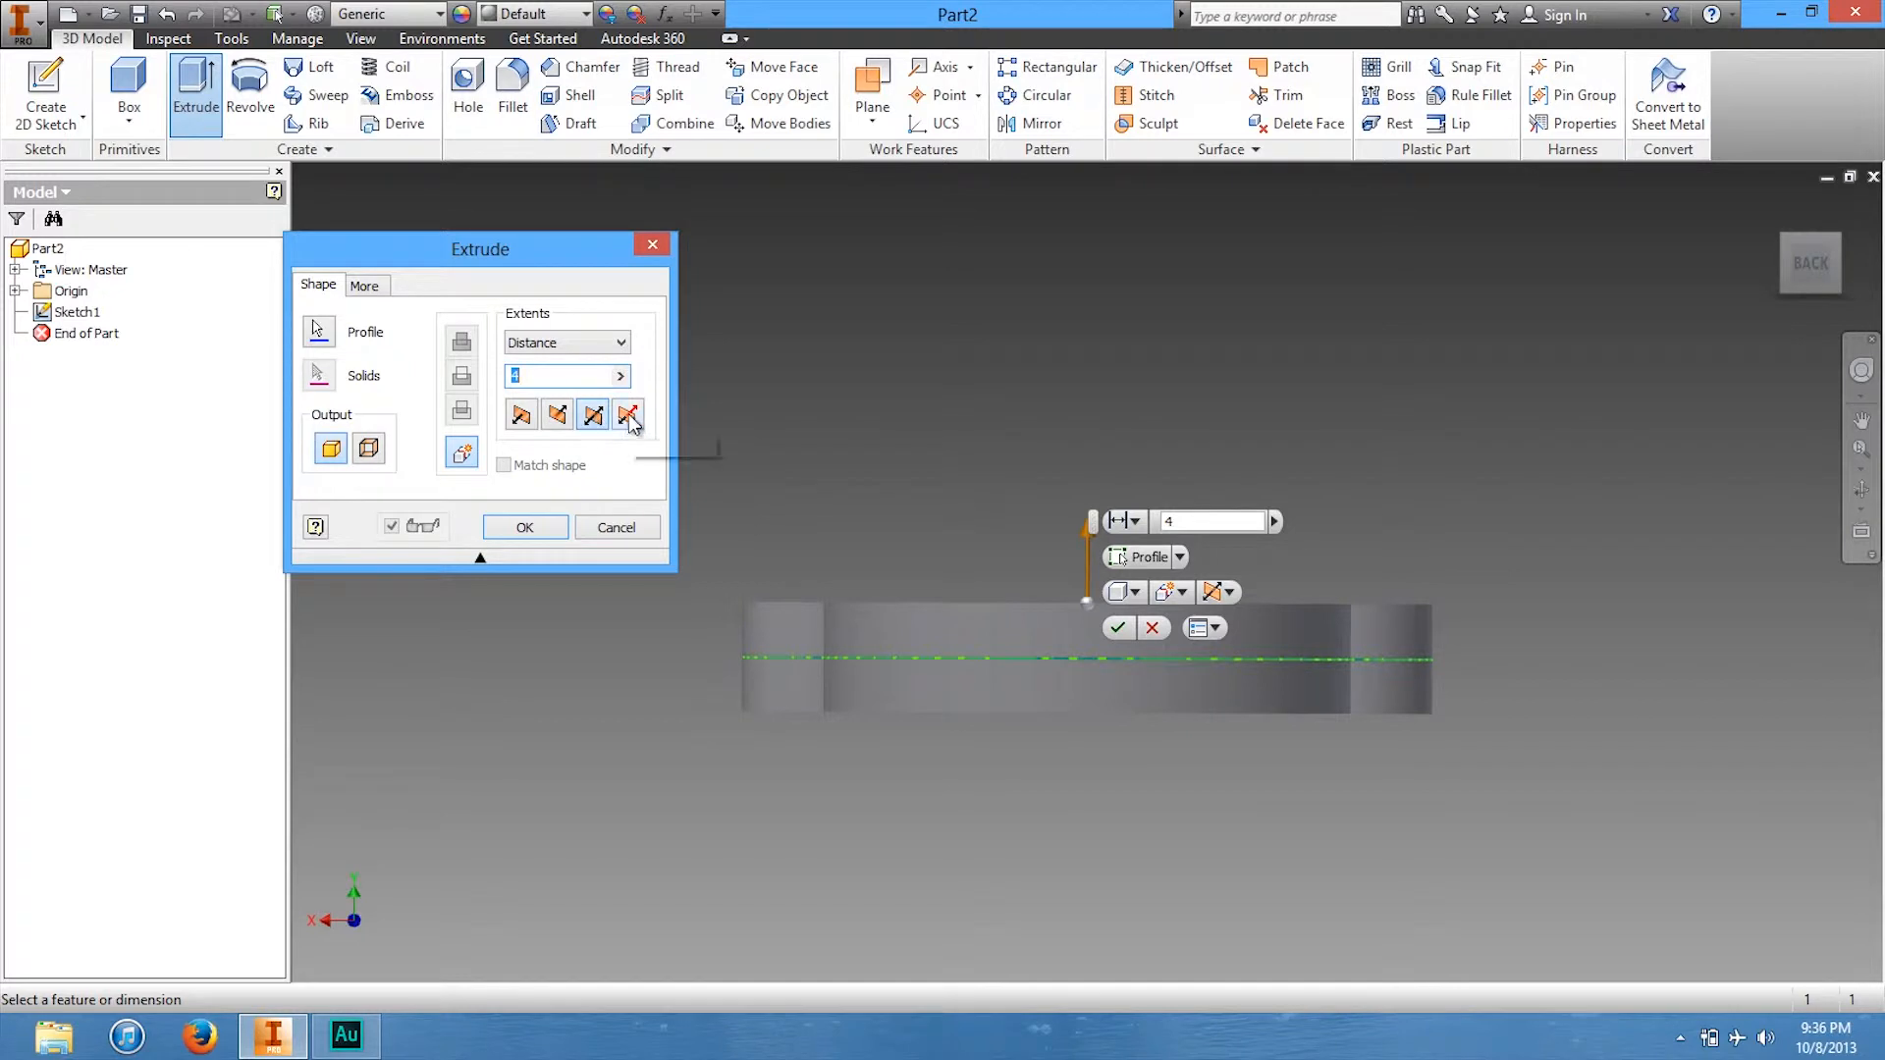
left_click(539, 536)
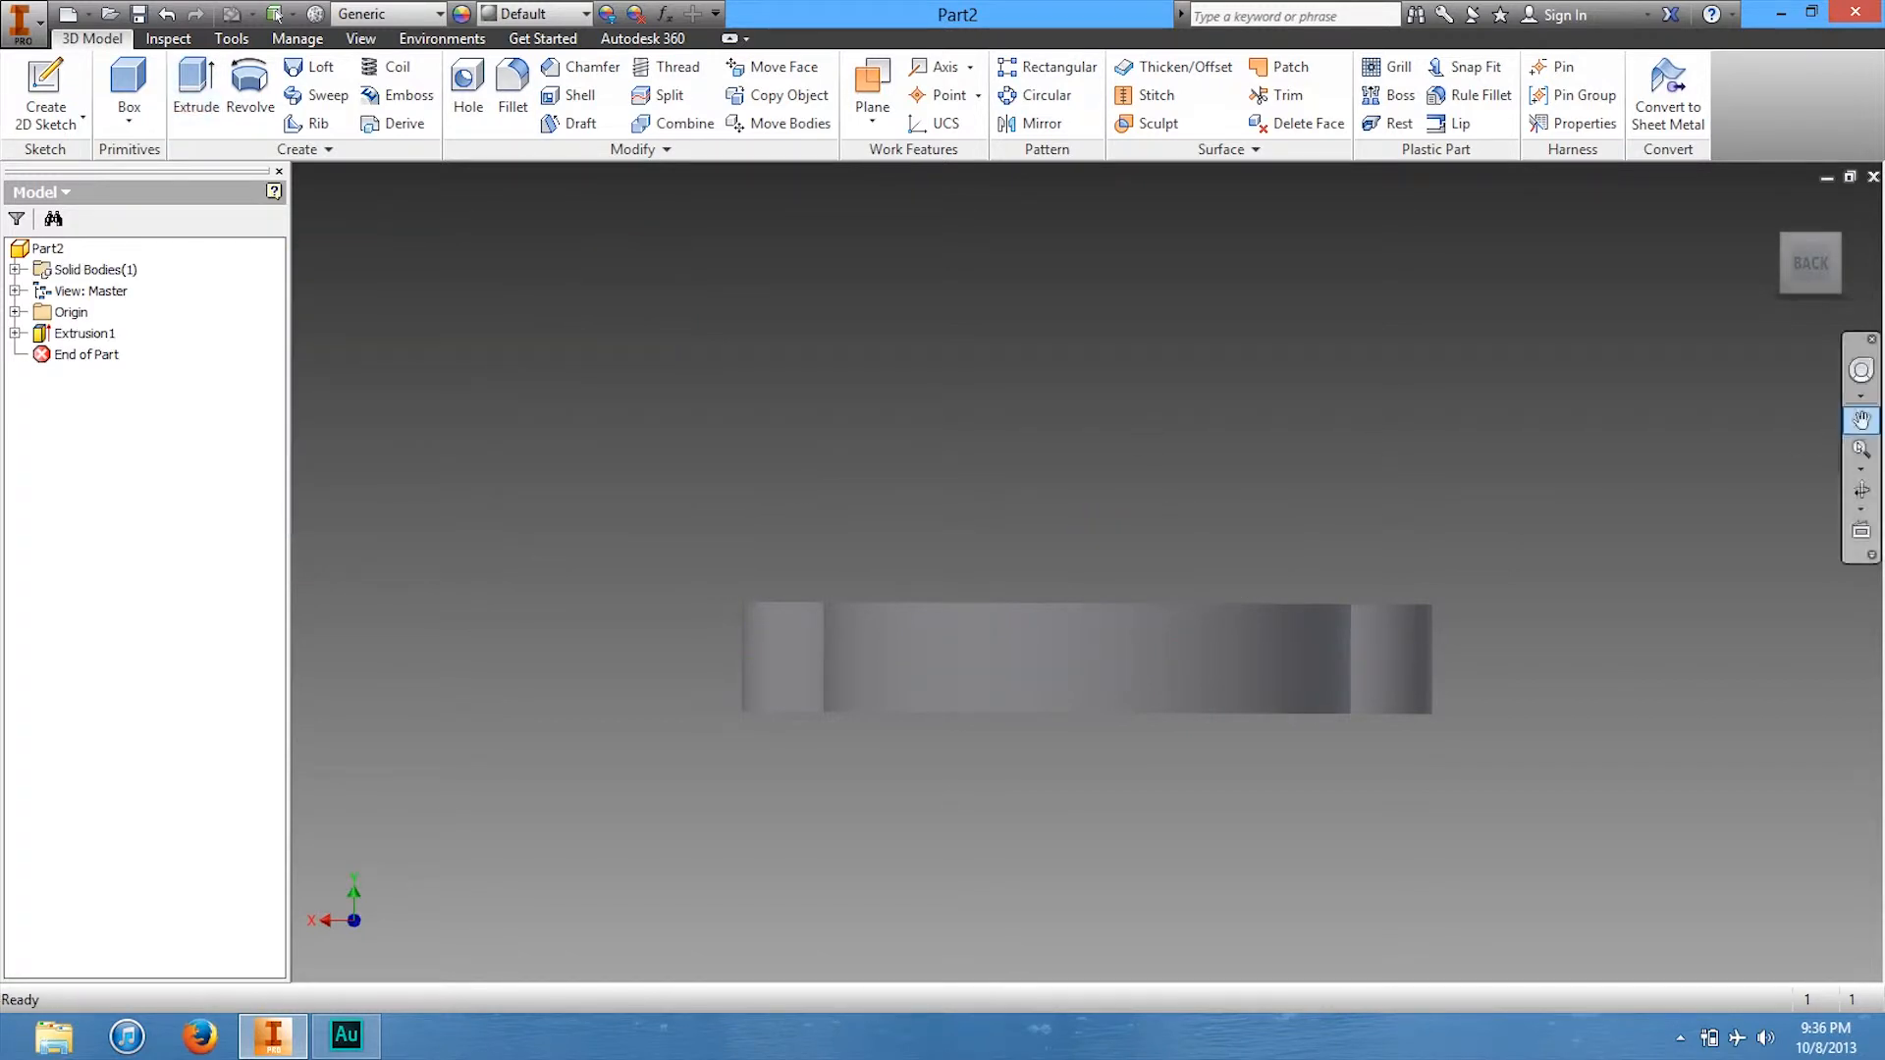
middle_click_drag(1780, 329, 1789, 404, "shift")
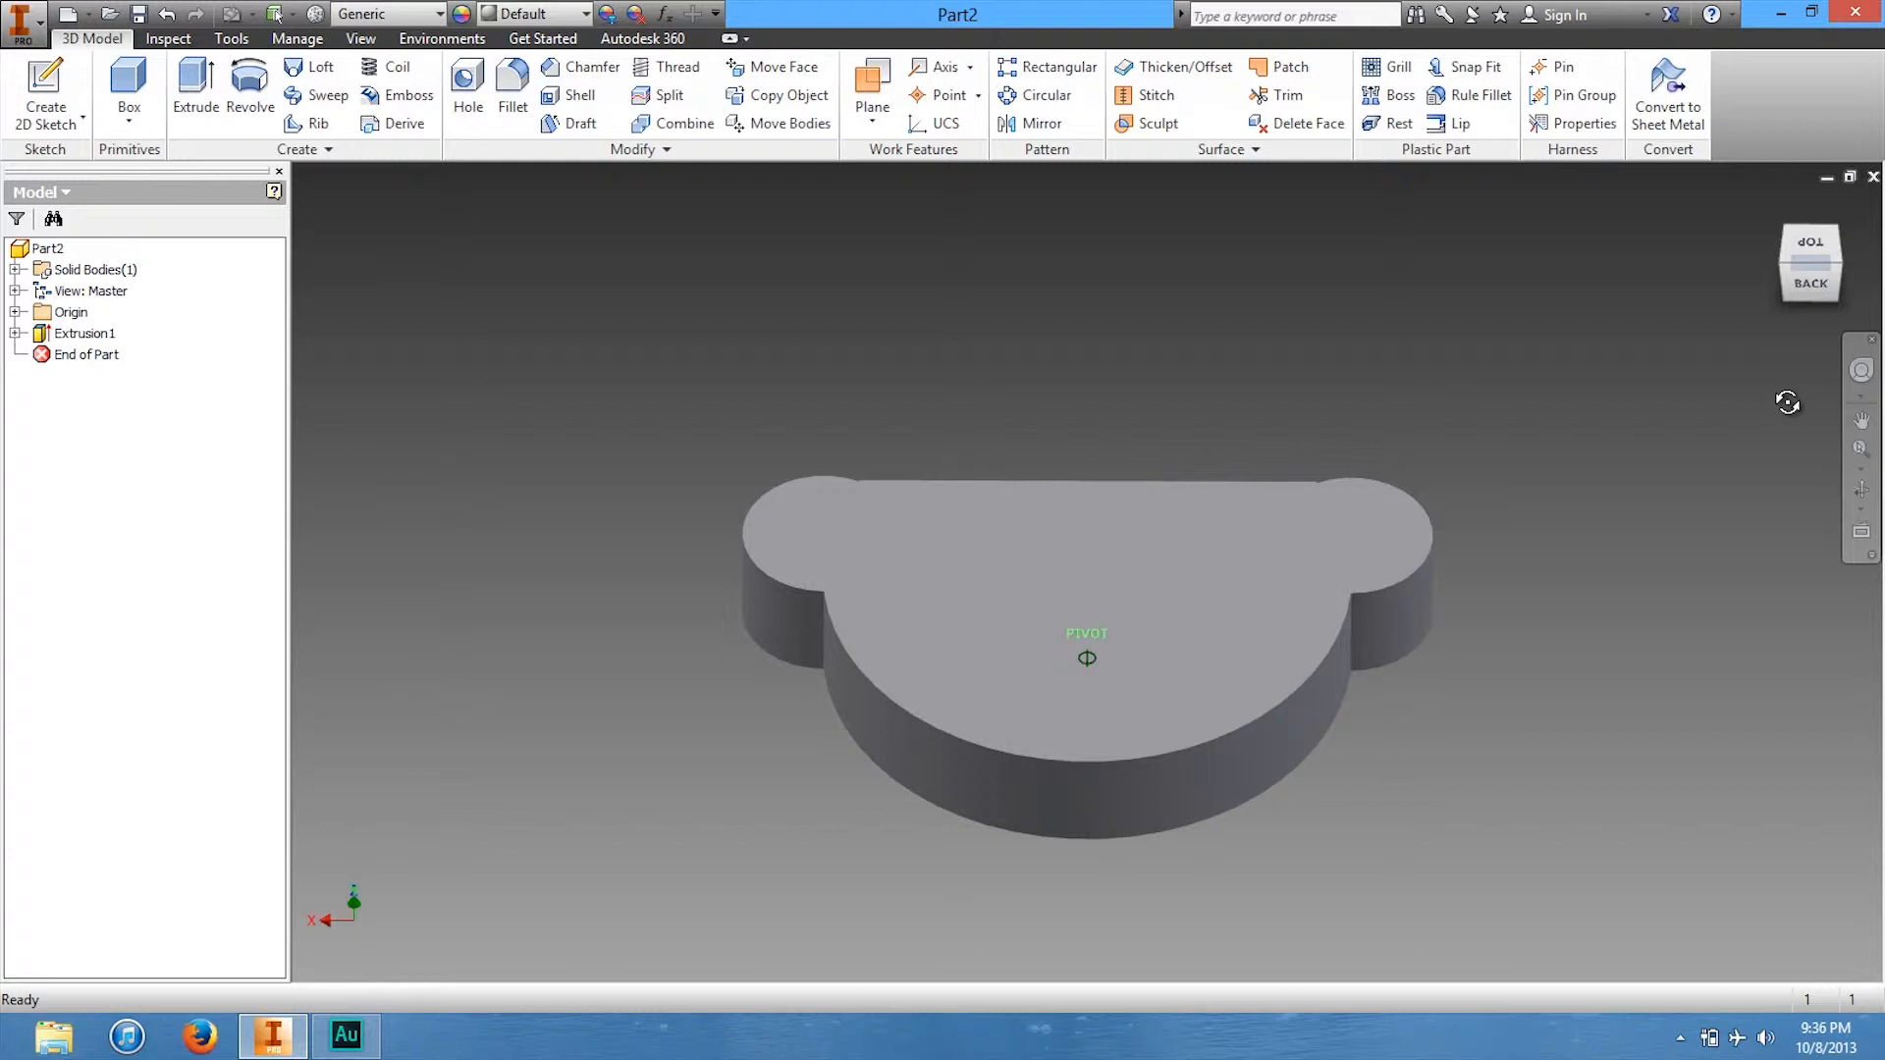
Start a new sketch on the solid's large flat face bounded by the arc and both rounded ends.
left_click_drag(1788, 399, 1785, 533)
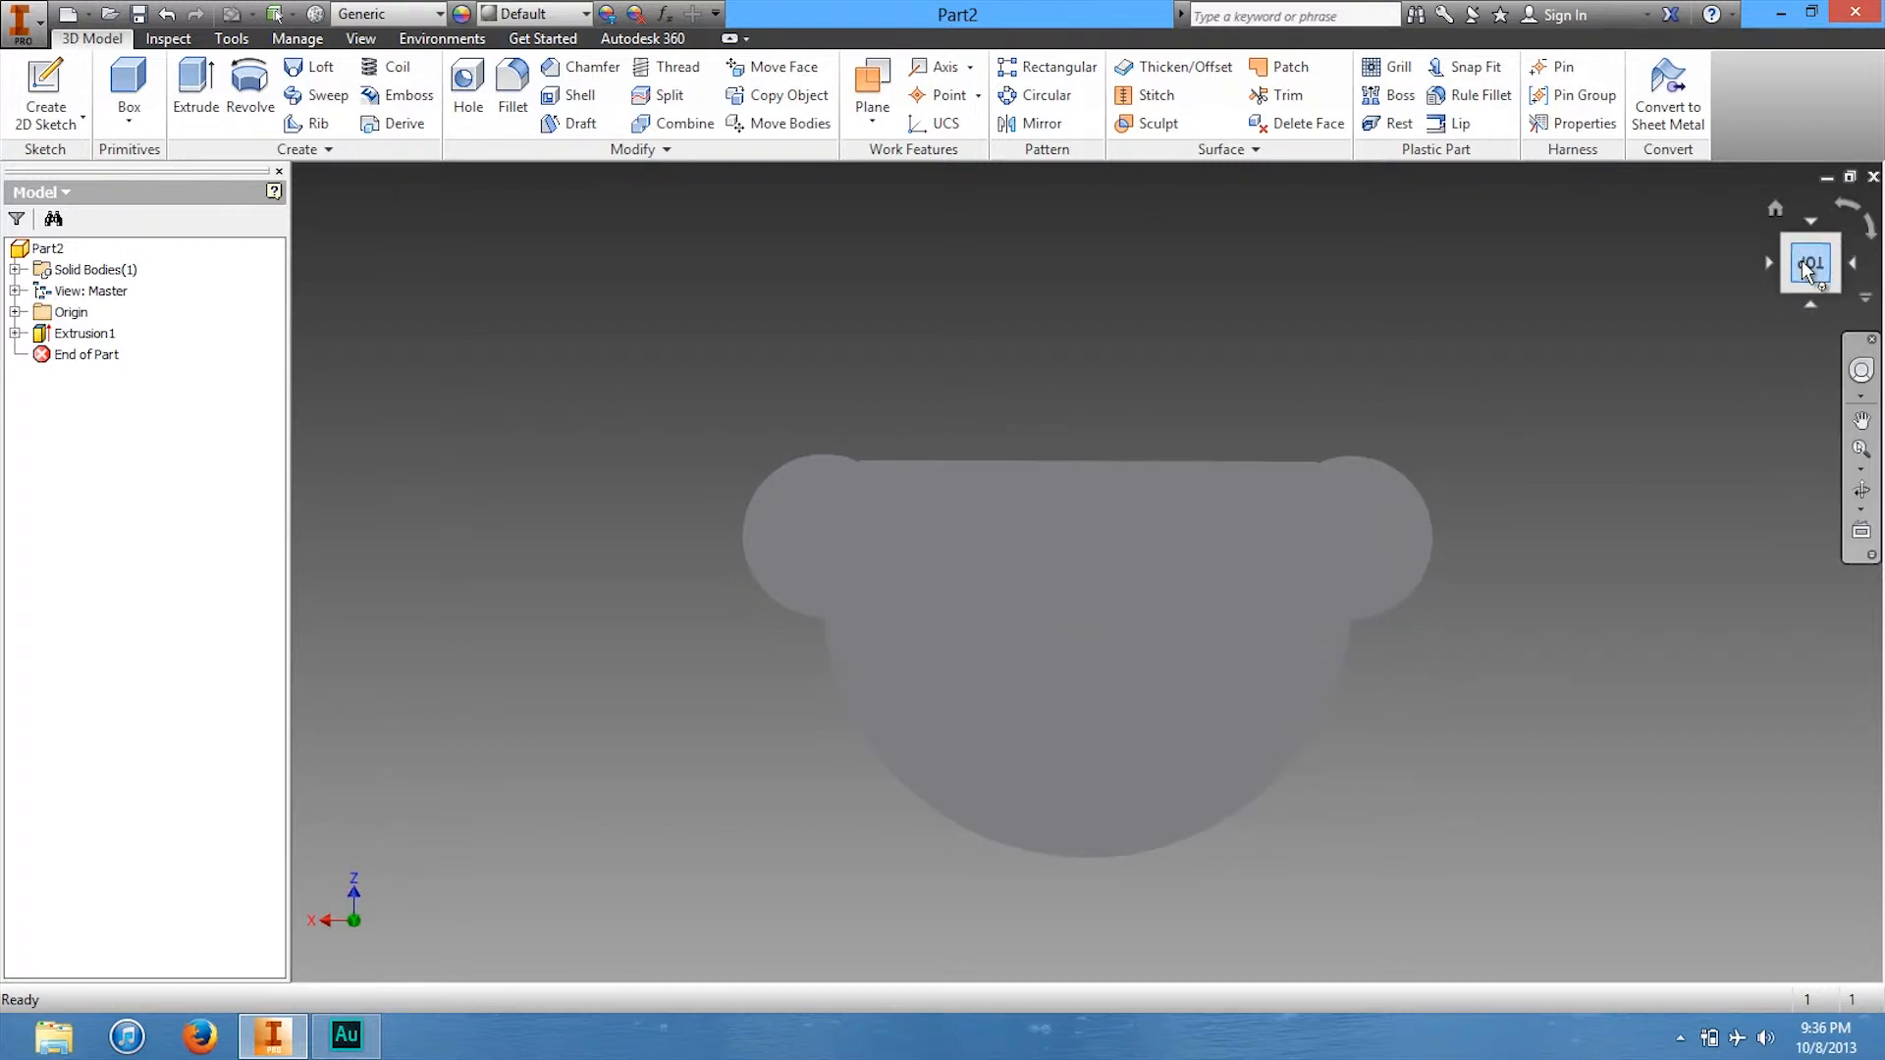
left_click(1804, 270)
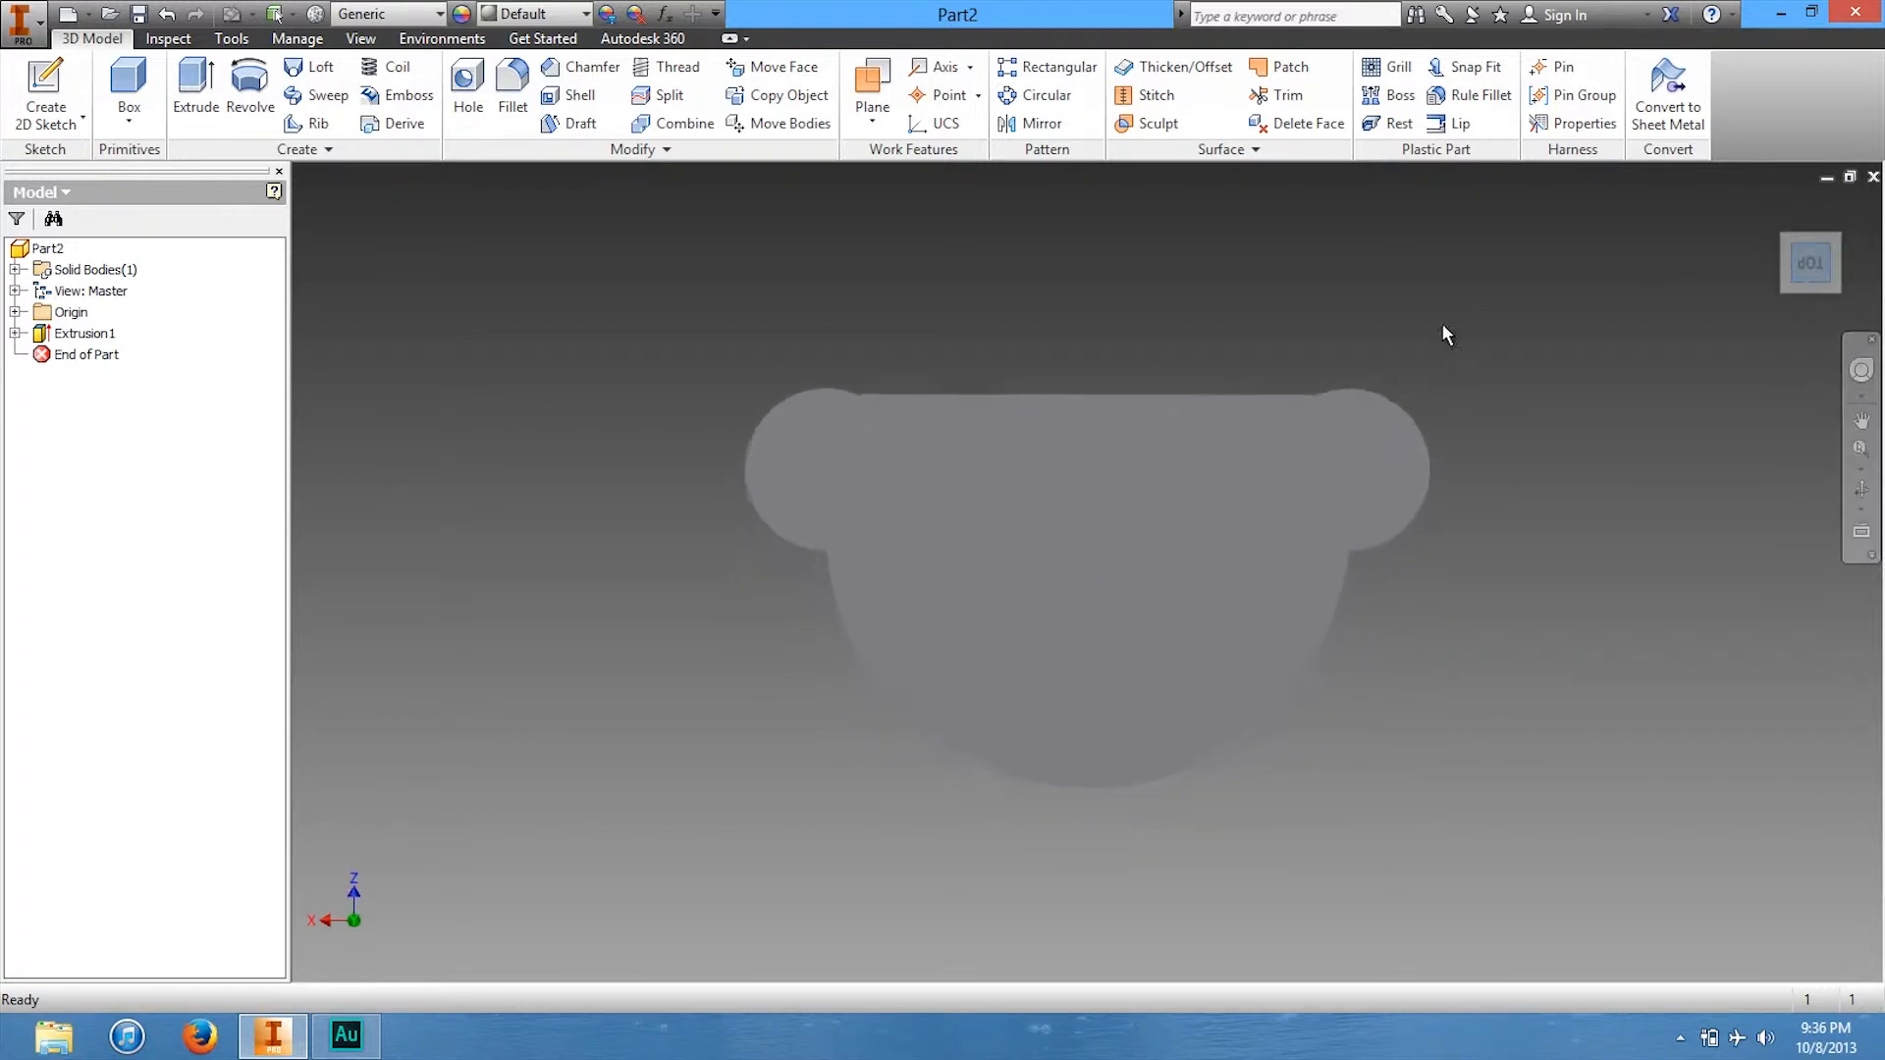
left_click(69, 83)
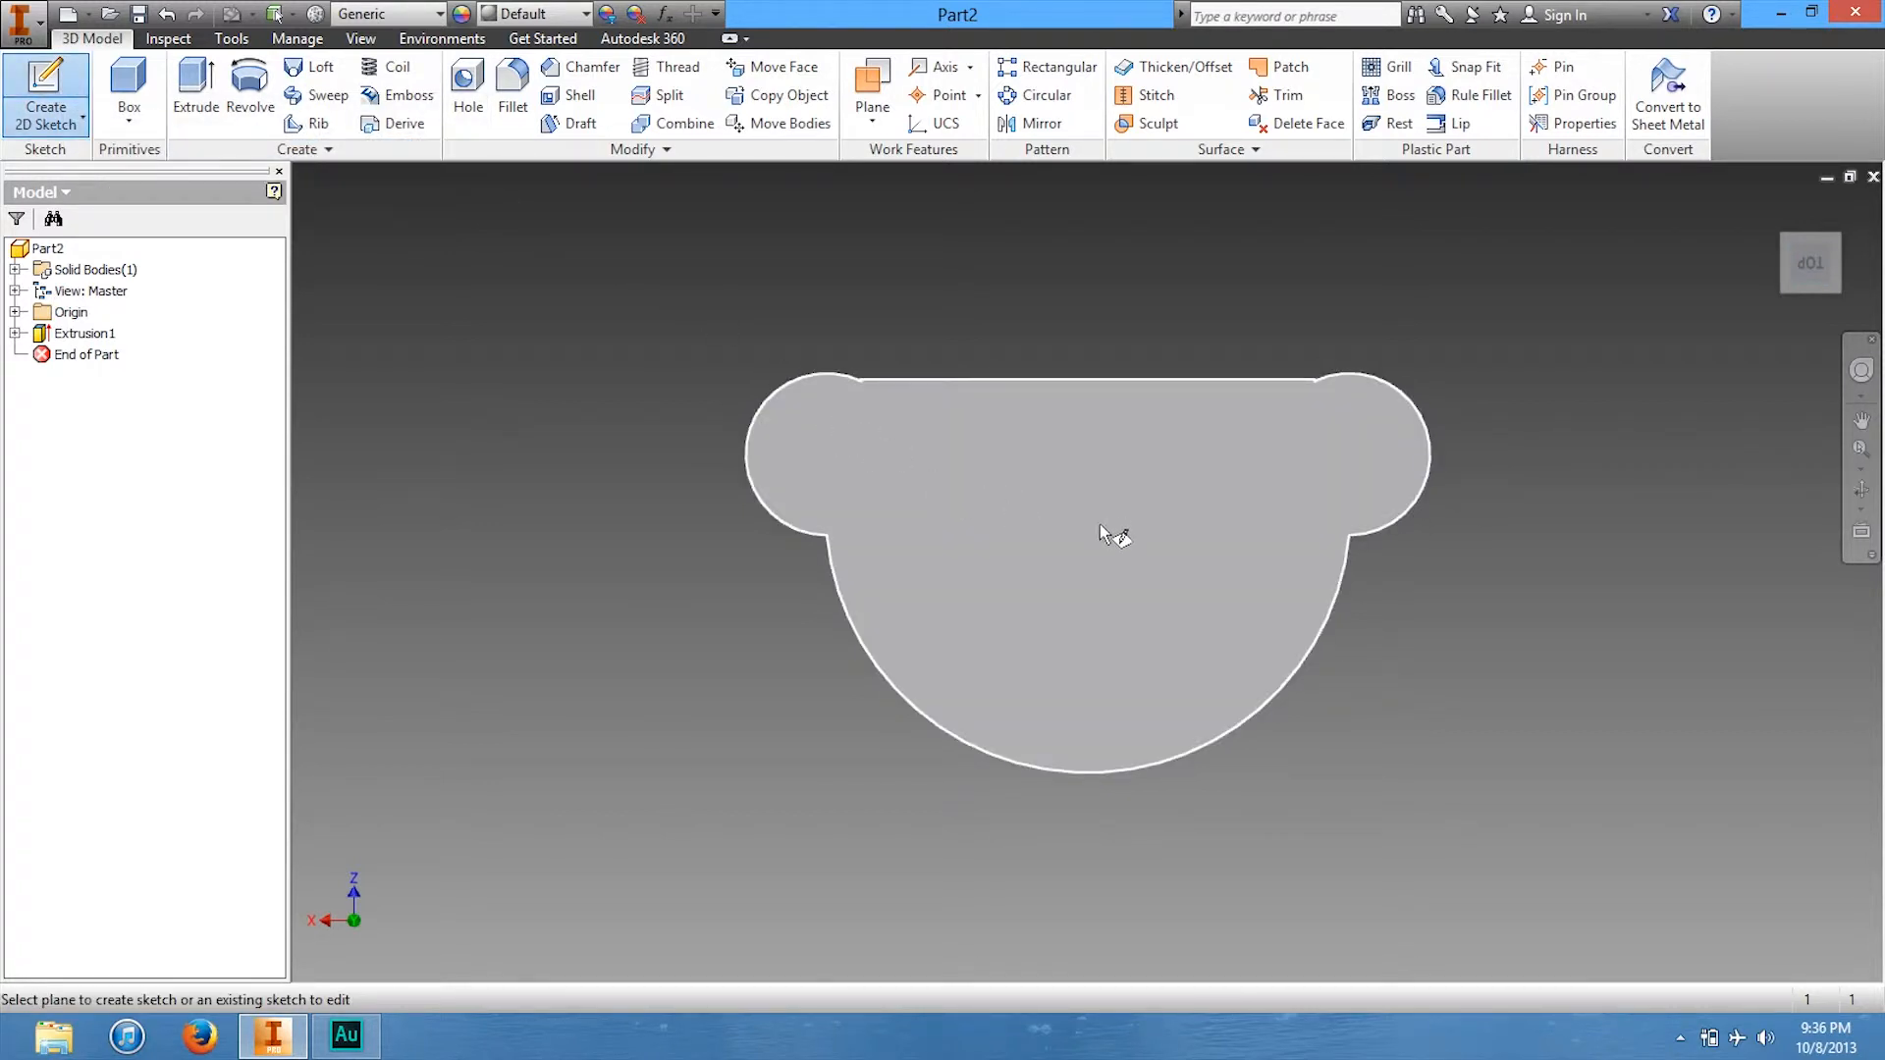
left_click(1090, 499)
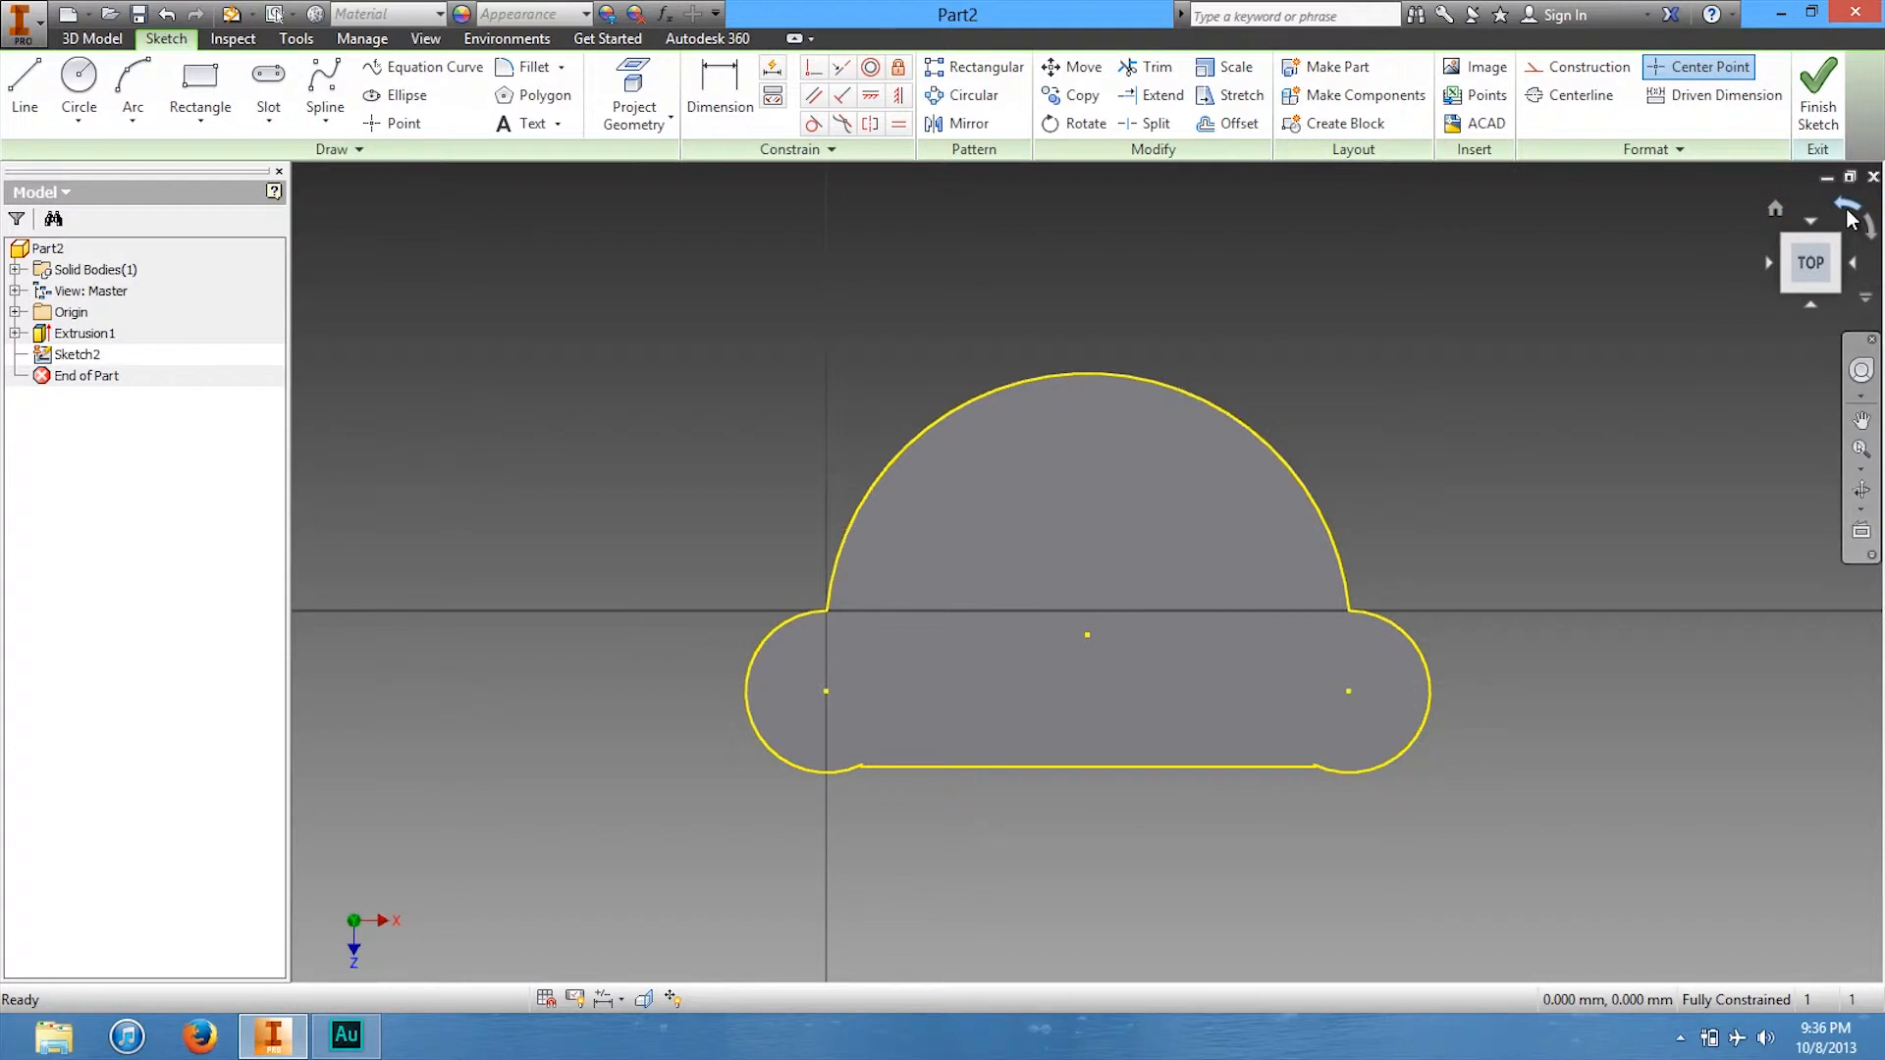
left_click(1848, 208)
left_click(1848, 208)
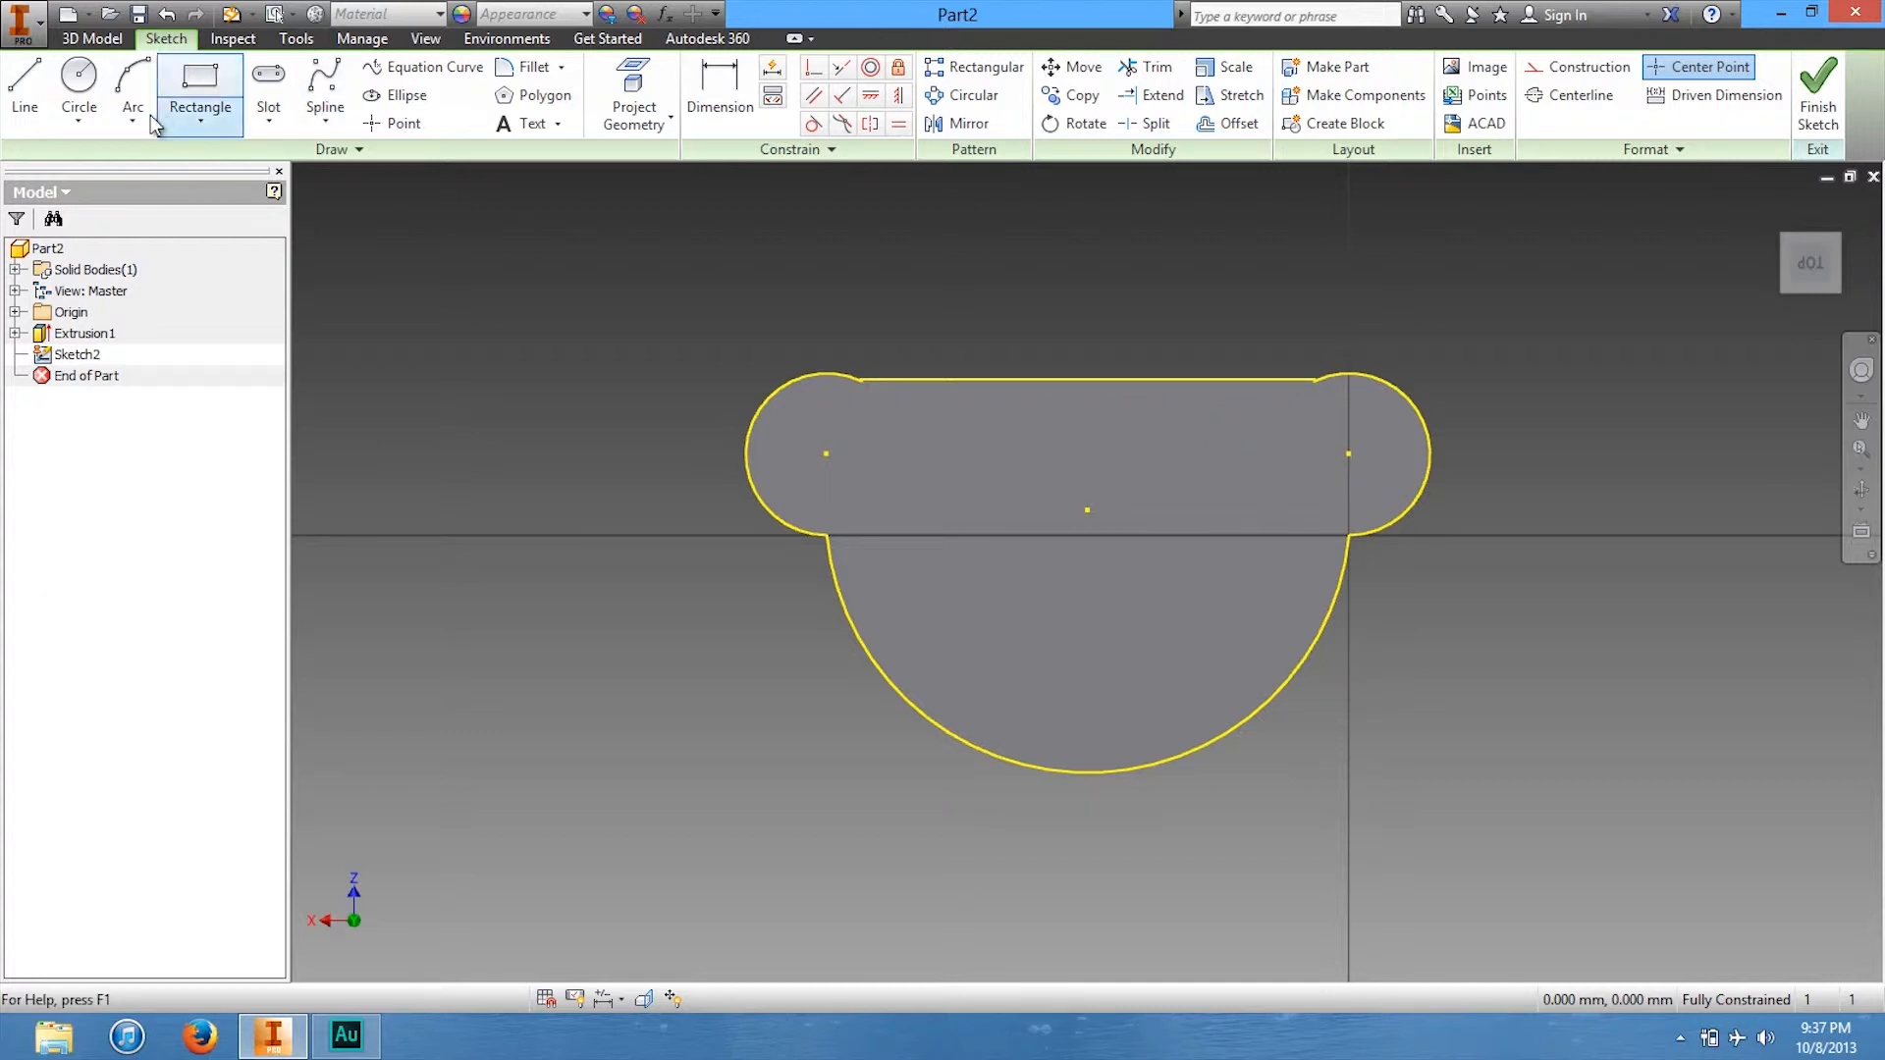
Draw a circle about 9.65 mm in diameter centered on the large arc's center and reaching the straight edge.
left_click(79, 78)
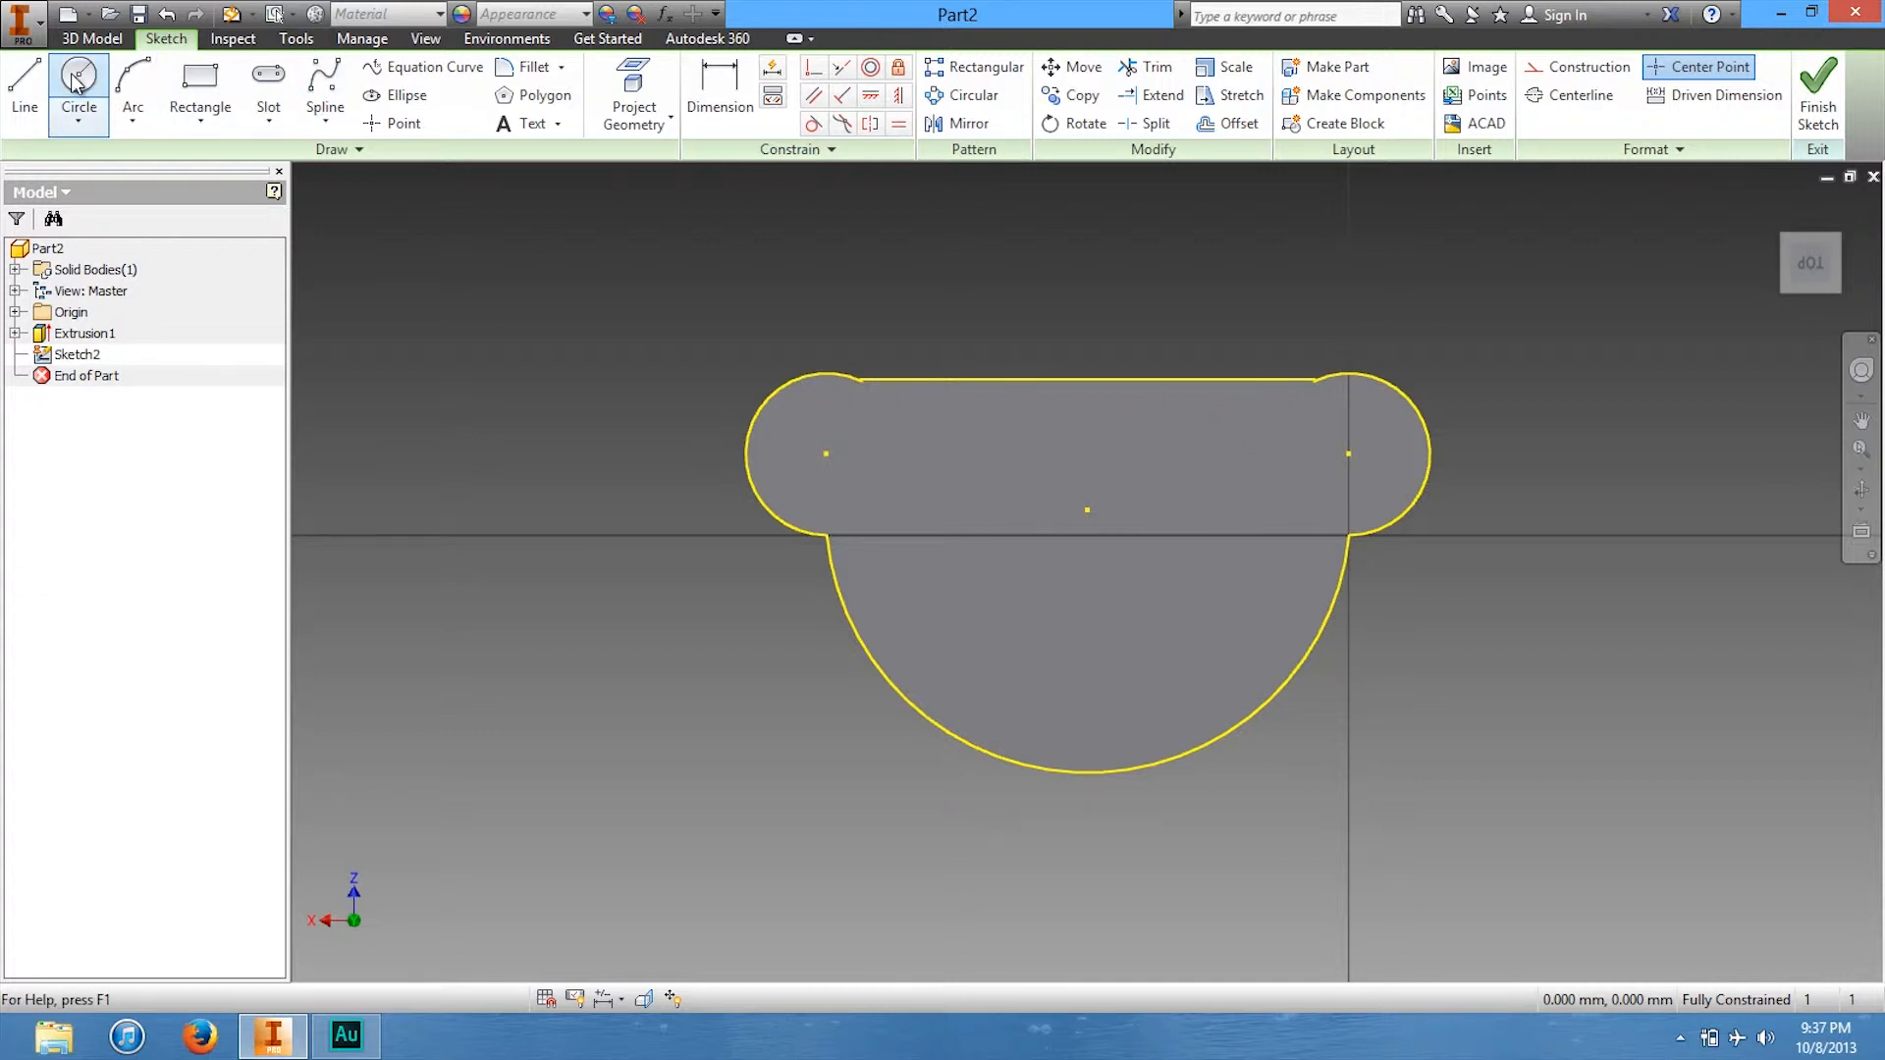
left_click(1087, 511)
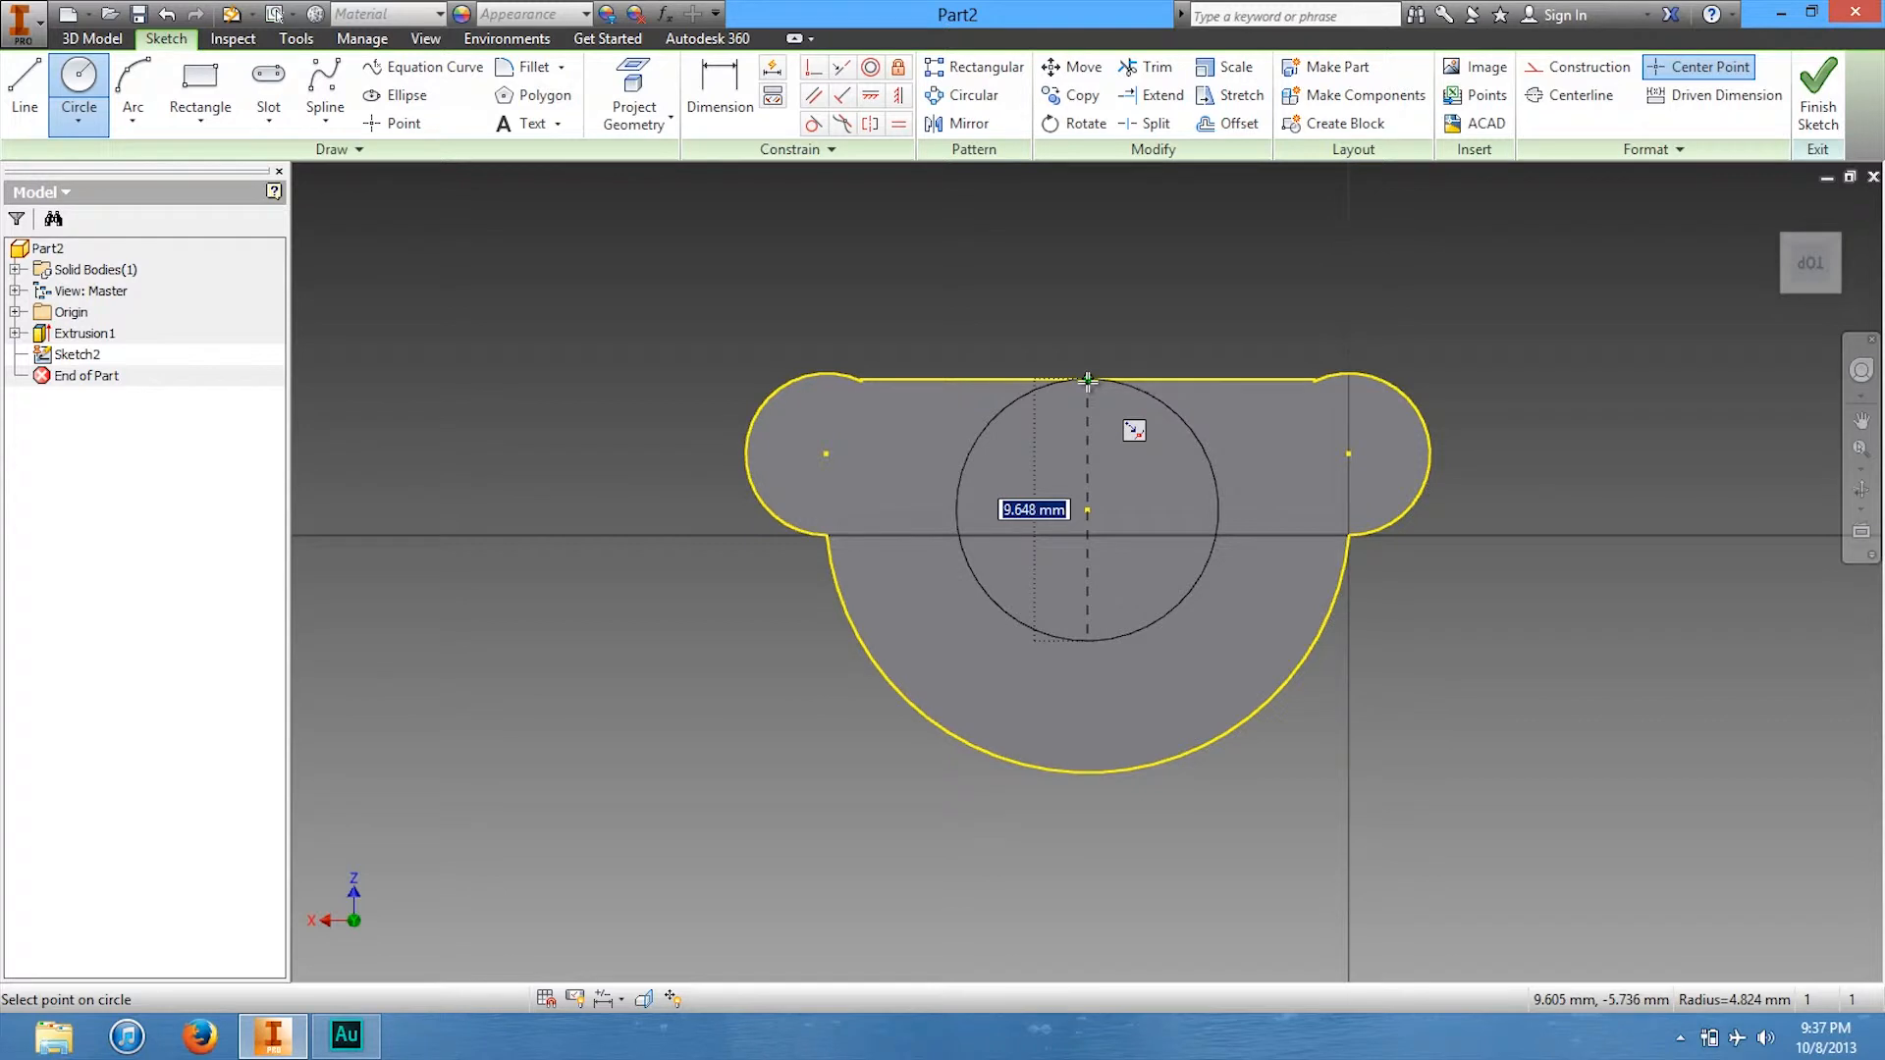
left_click(1088, 379)
Draw a three-point arc of about 9.9 mm radius between the outer arc's endpoints, just inside it.
left_click(1870, 231)
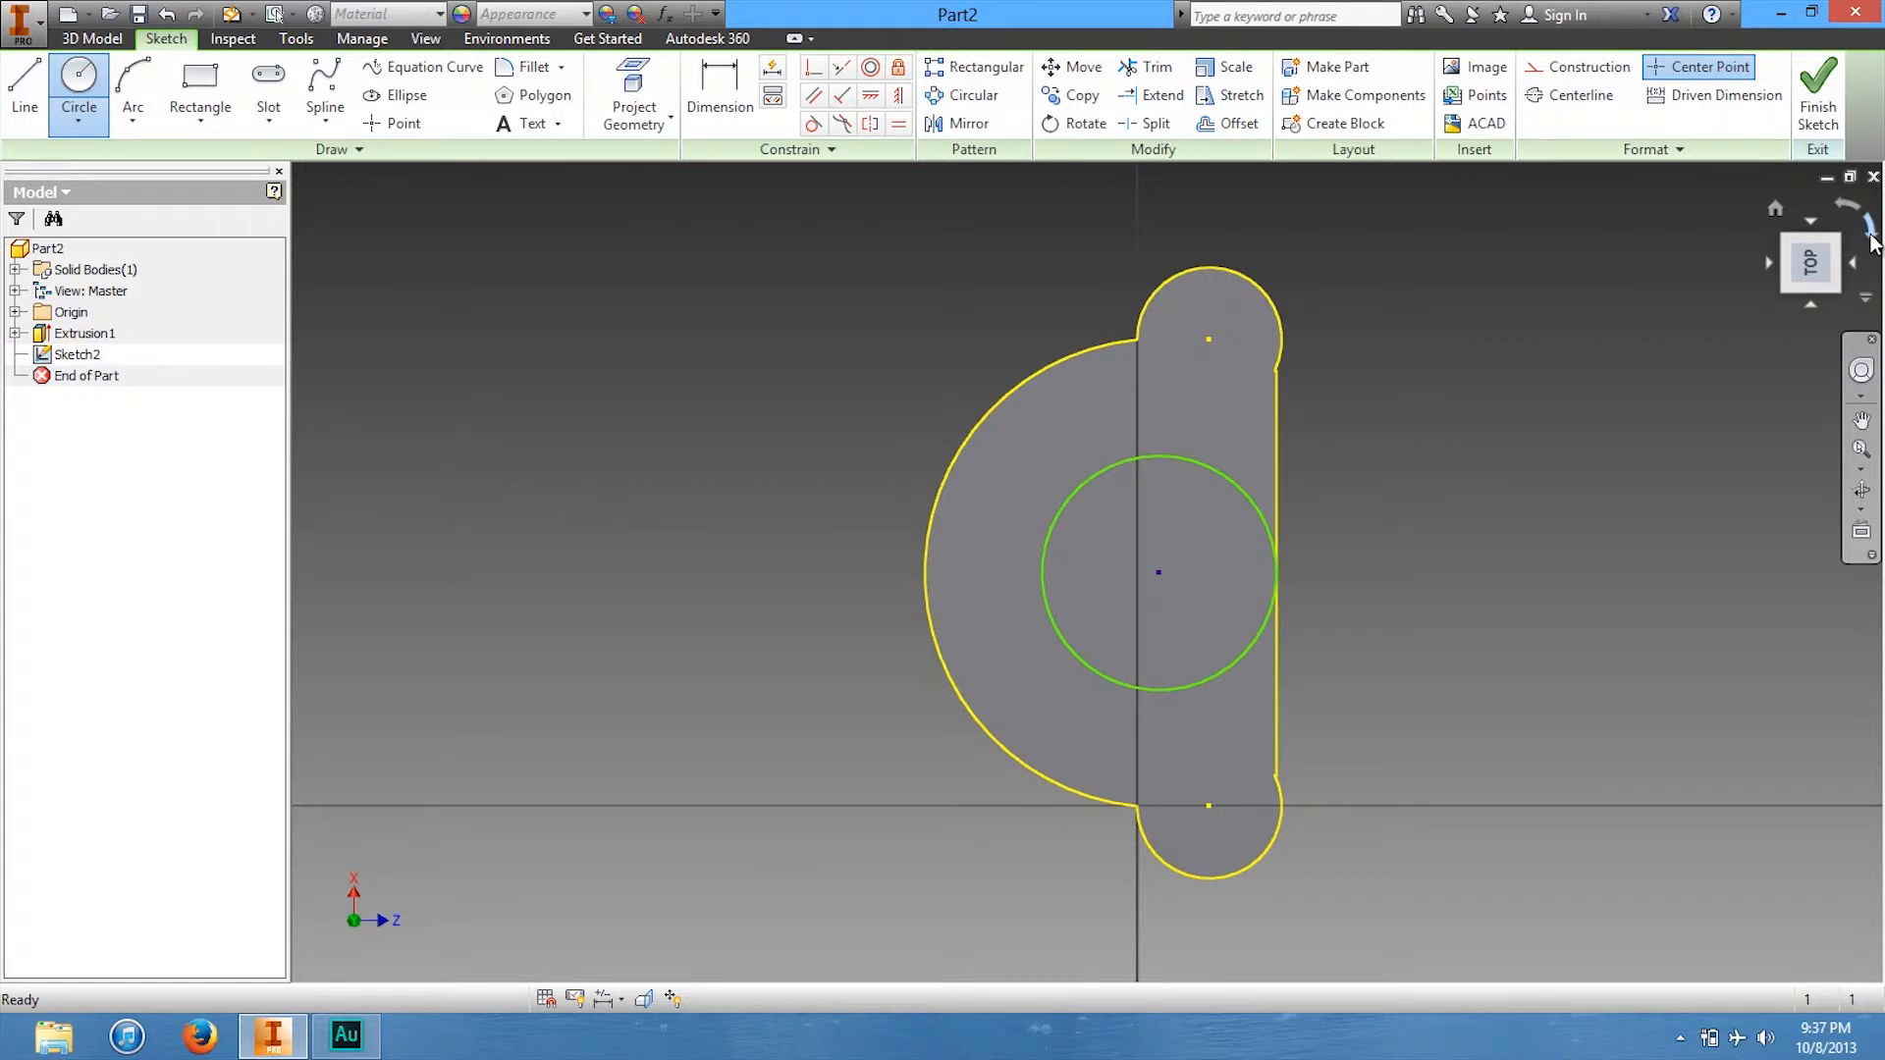
left_click(1871, 236)
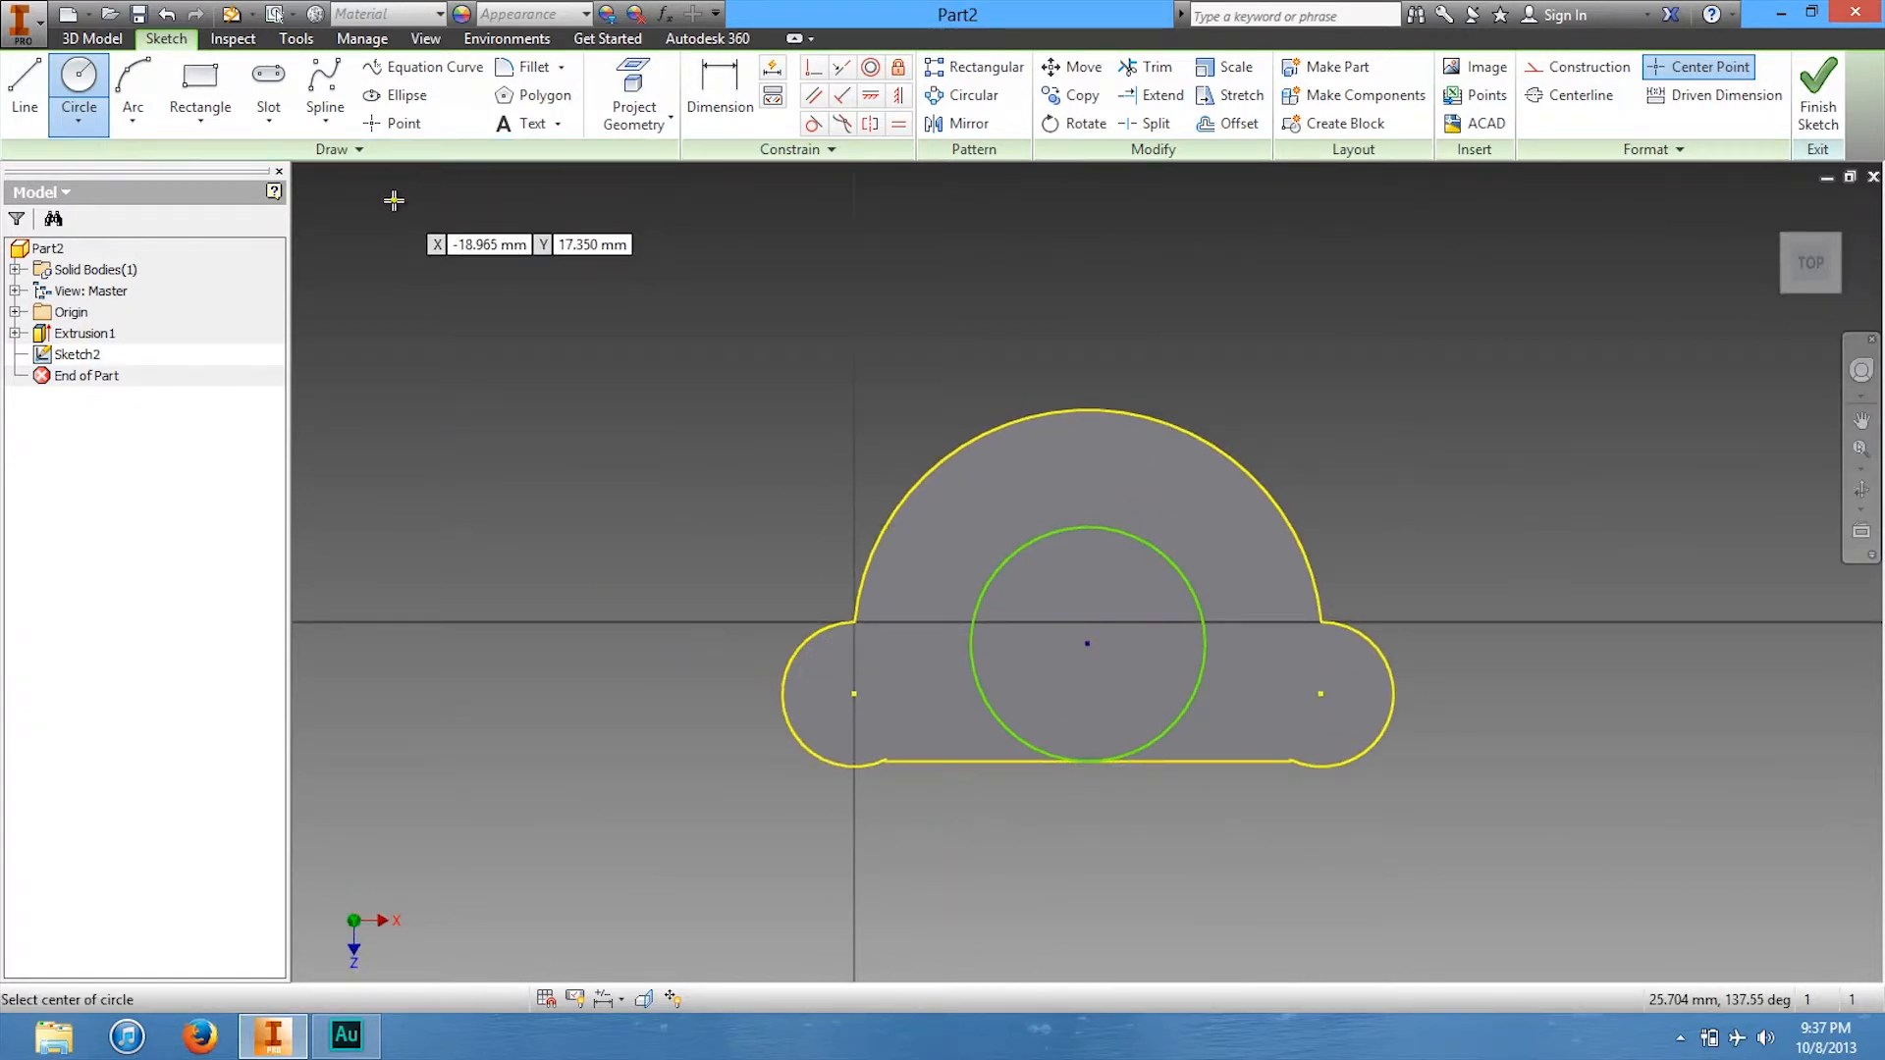
left_click(146, 79)
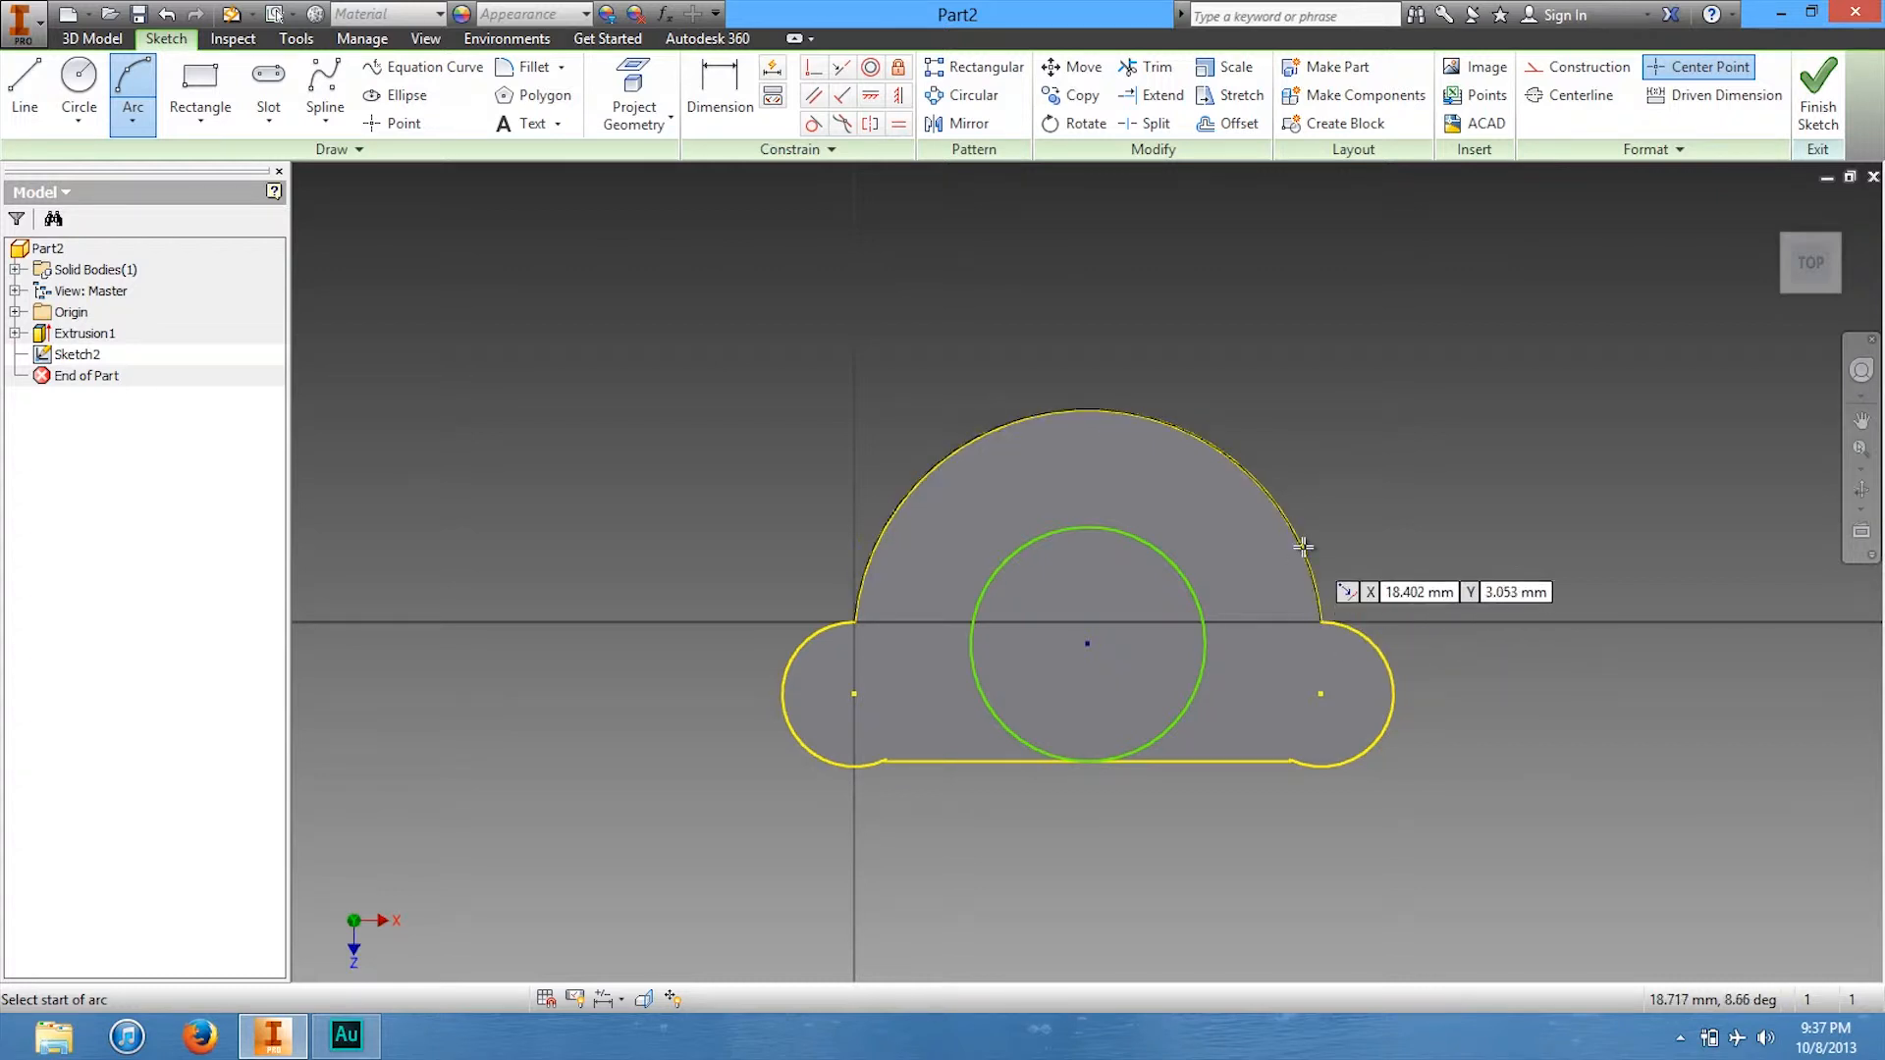
left_click(1322, 623)
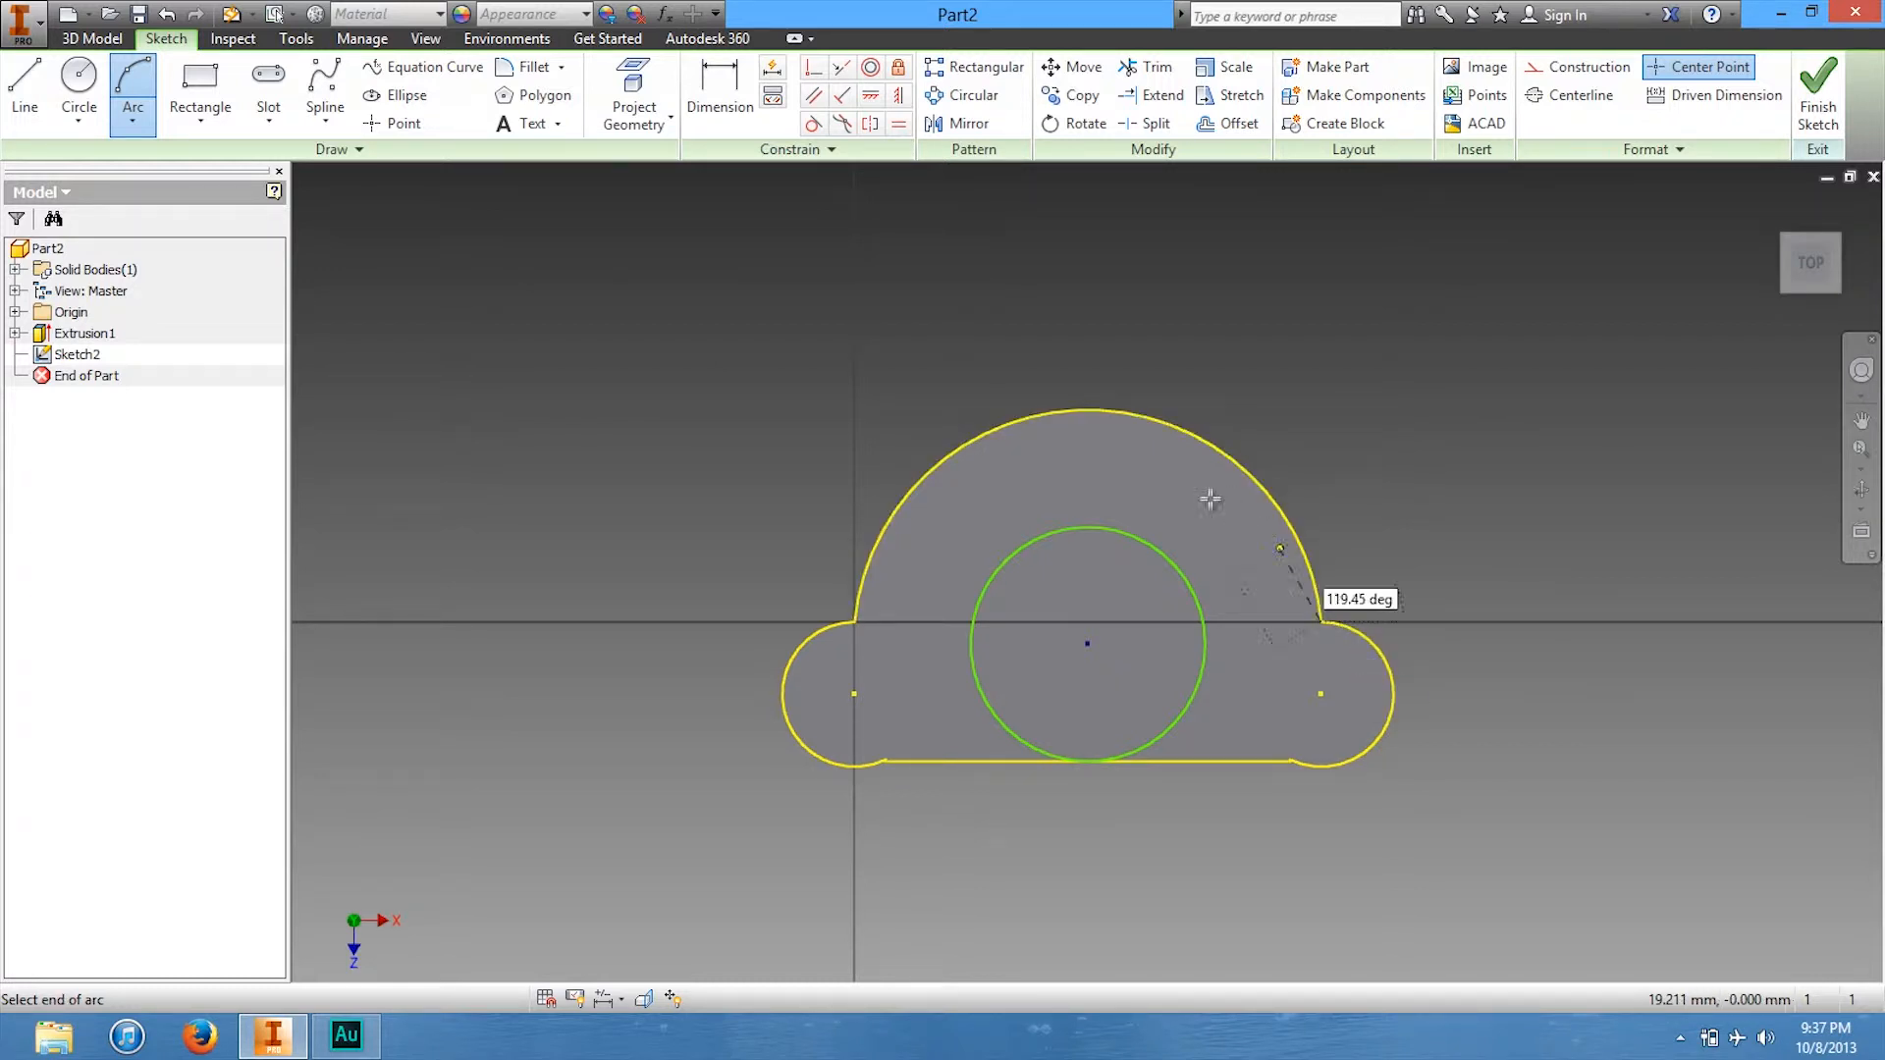
left_click(854, 620)
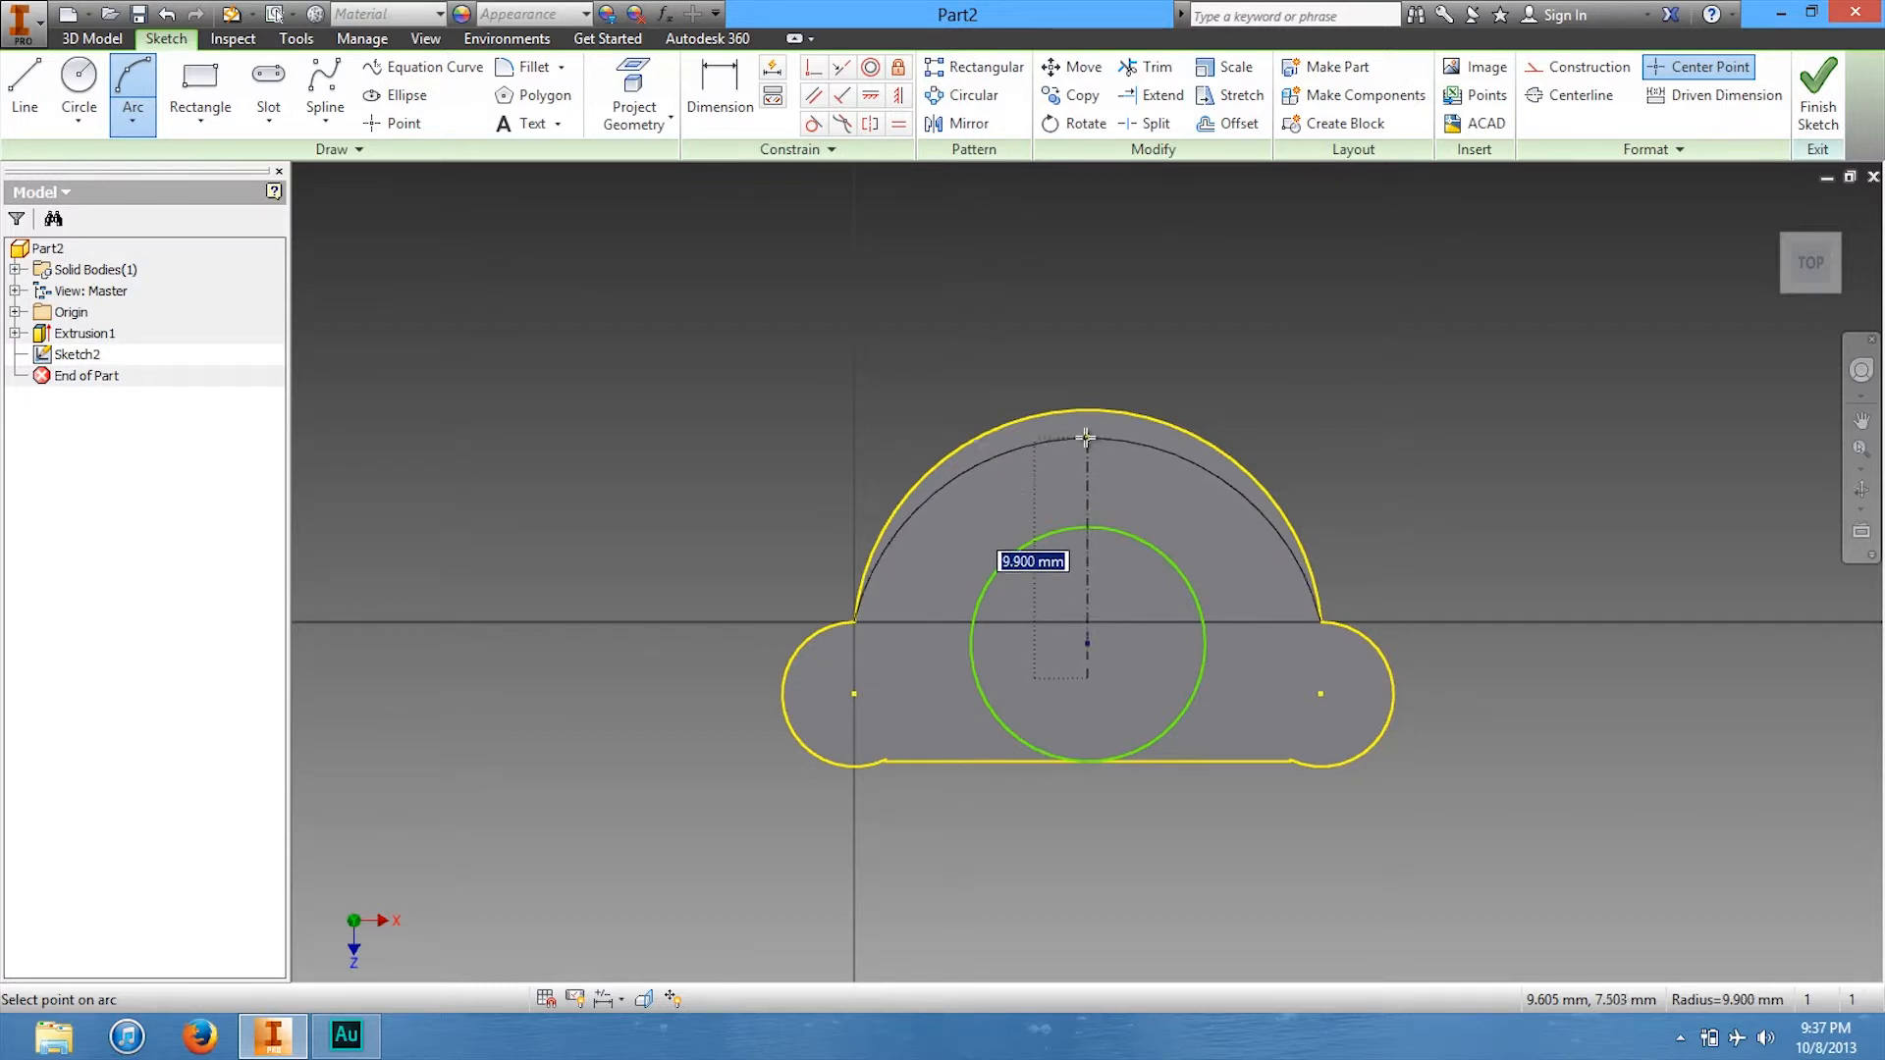
left_click(1084, 433)
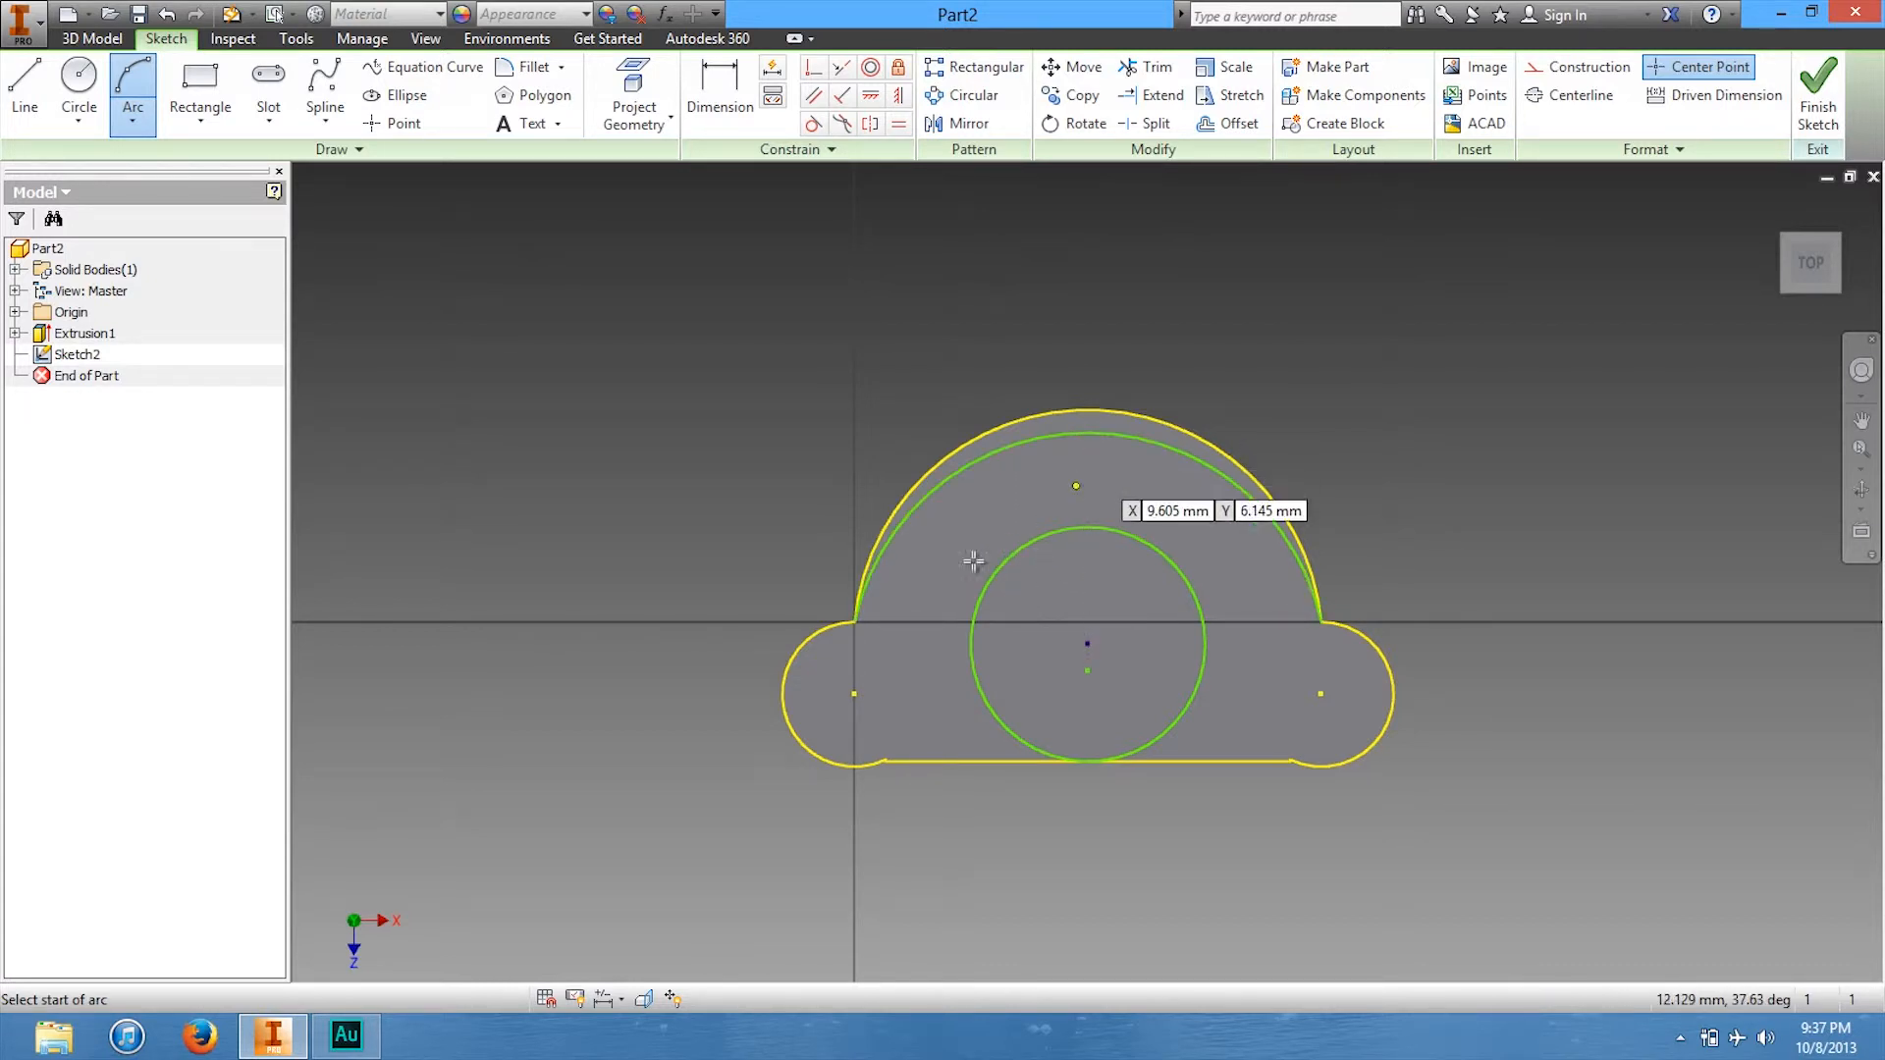
Draw a second, flatter three-point arc of about 10.2 mm radius between the same endpoints and finish the sketch.
left_click(855, 620)
left_click(1321, 620)
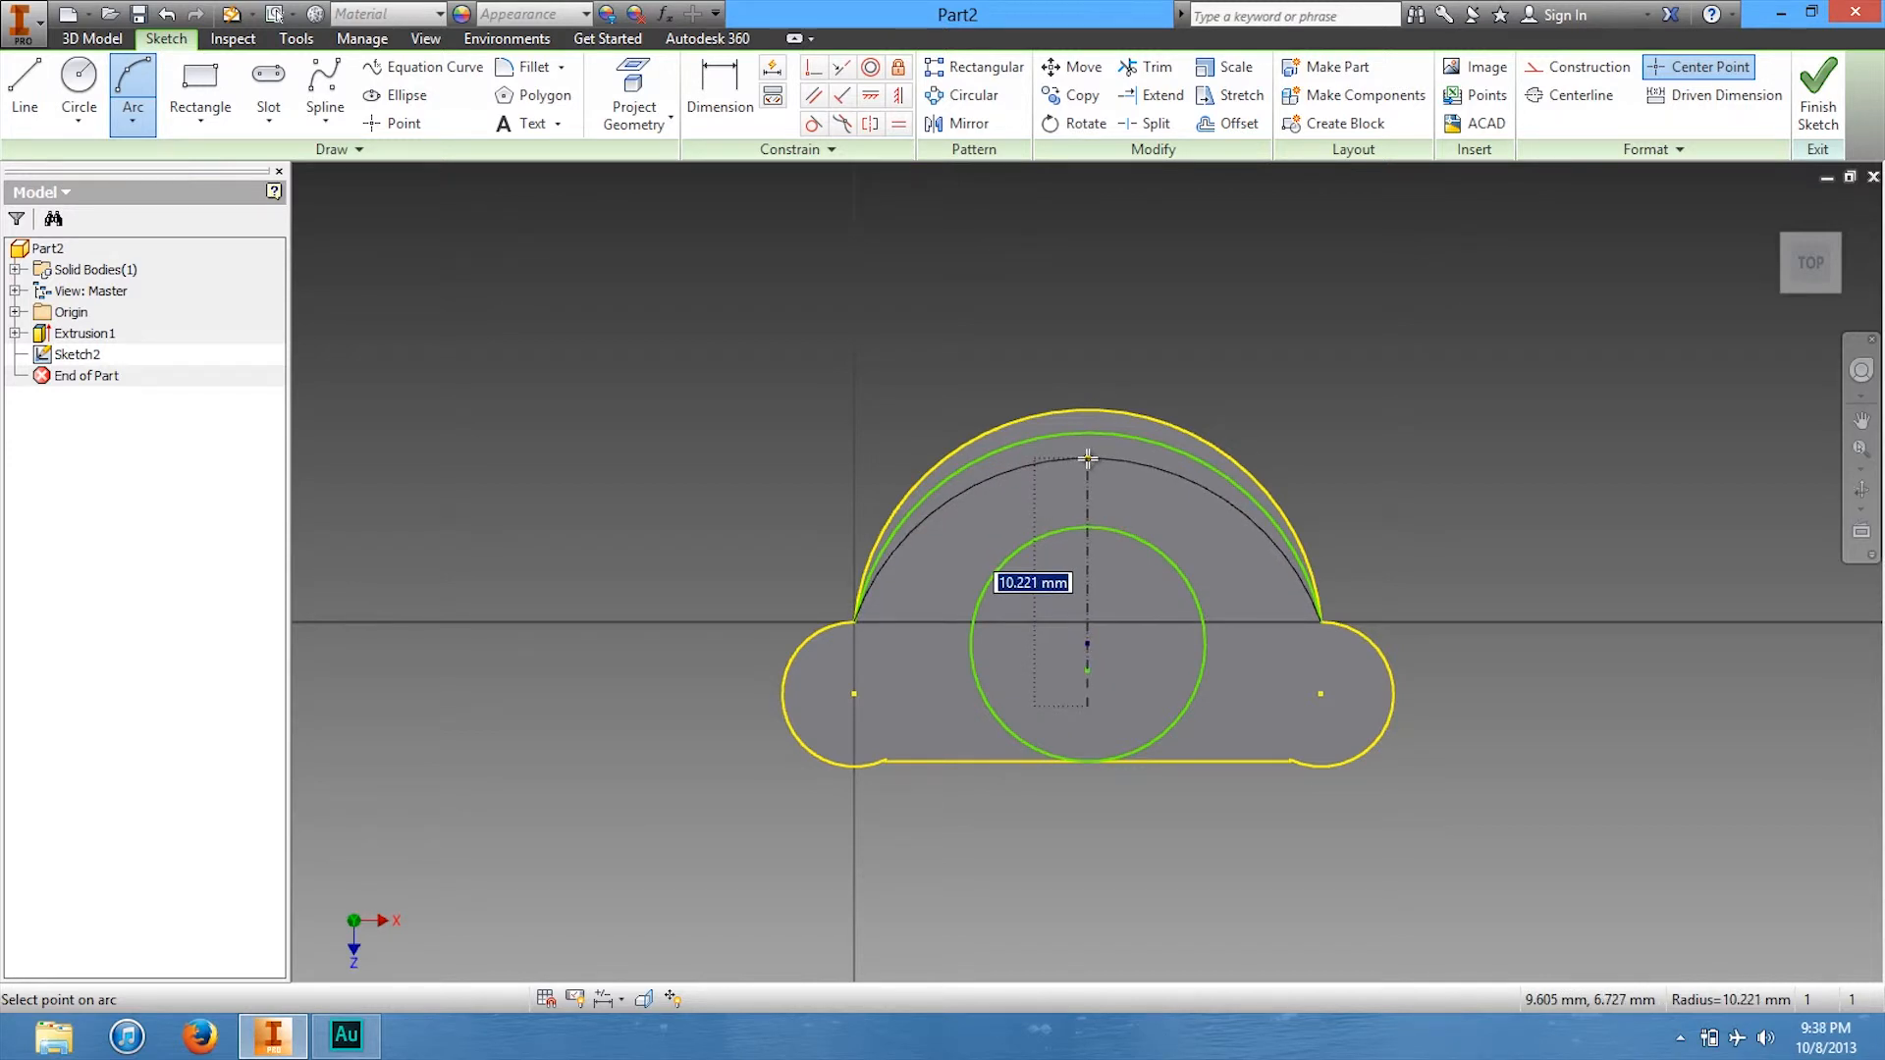
left_click(1084, 461)
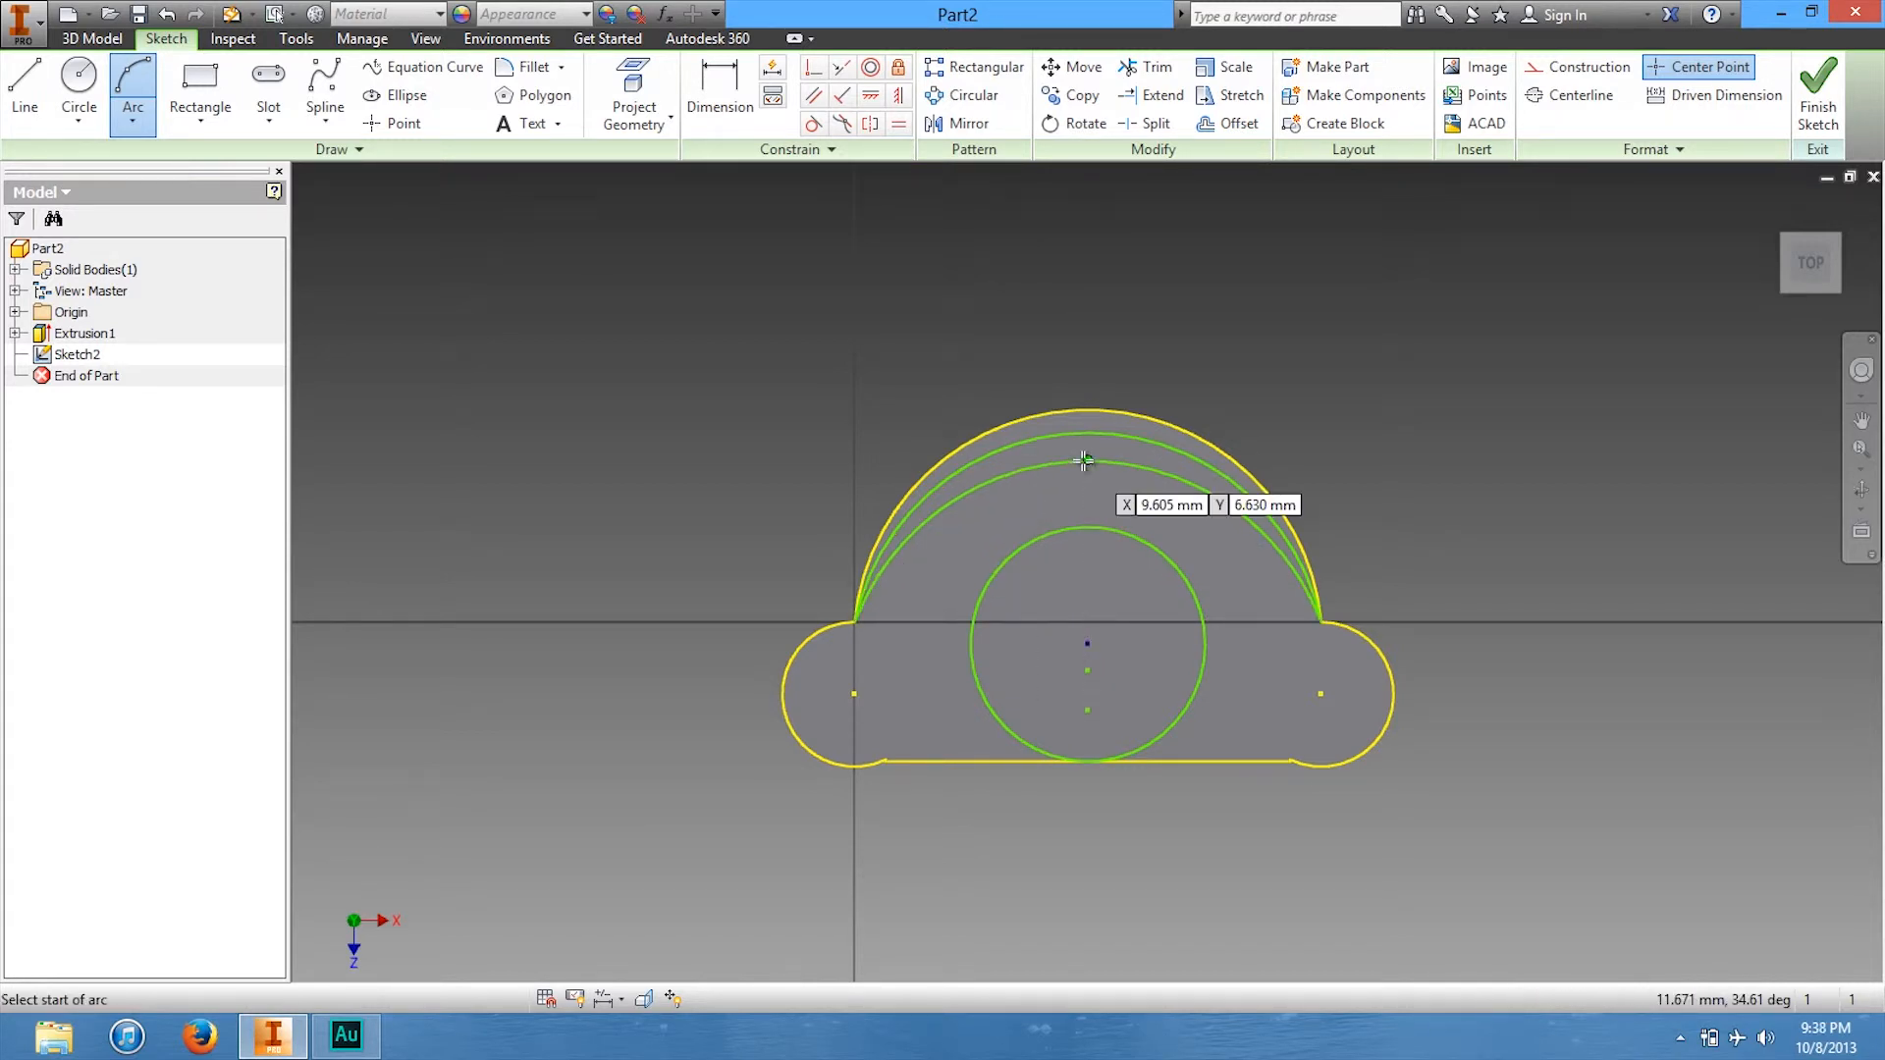
left_click(1815, 98)
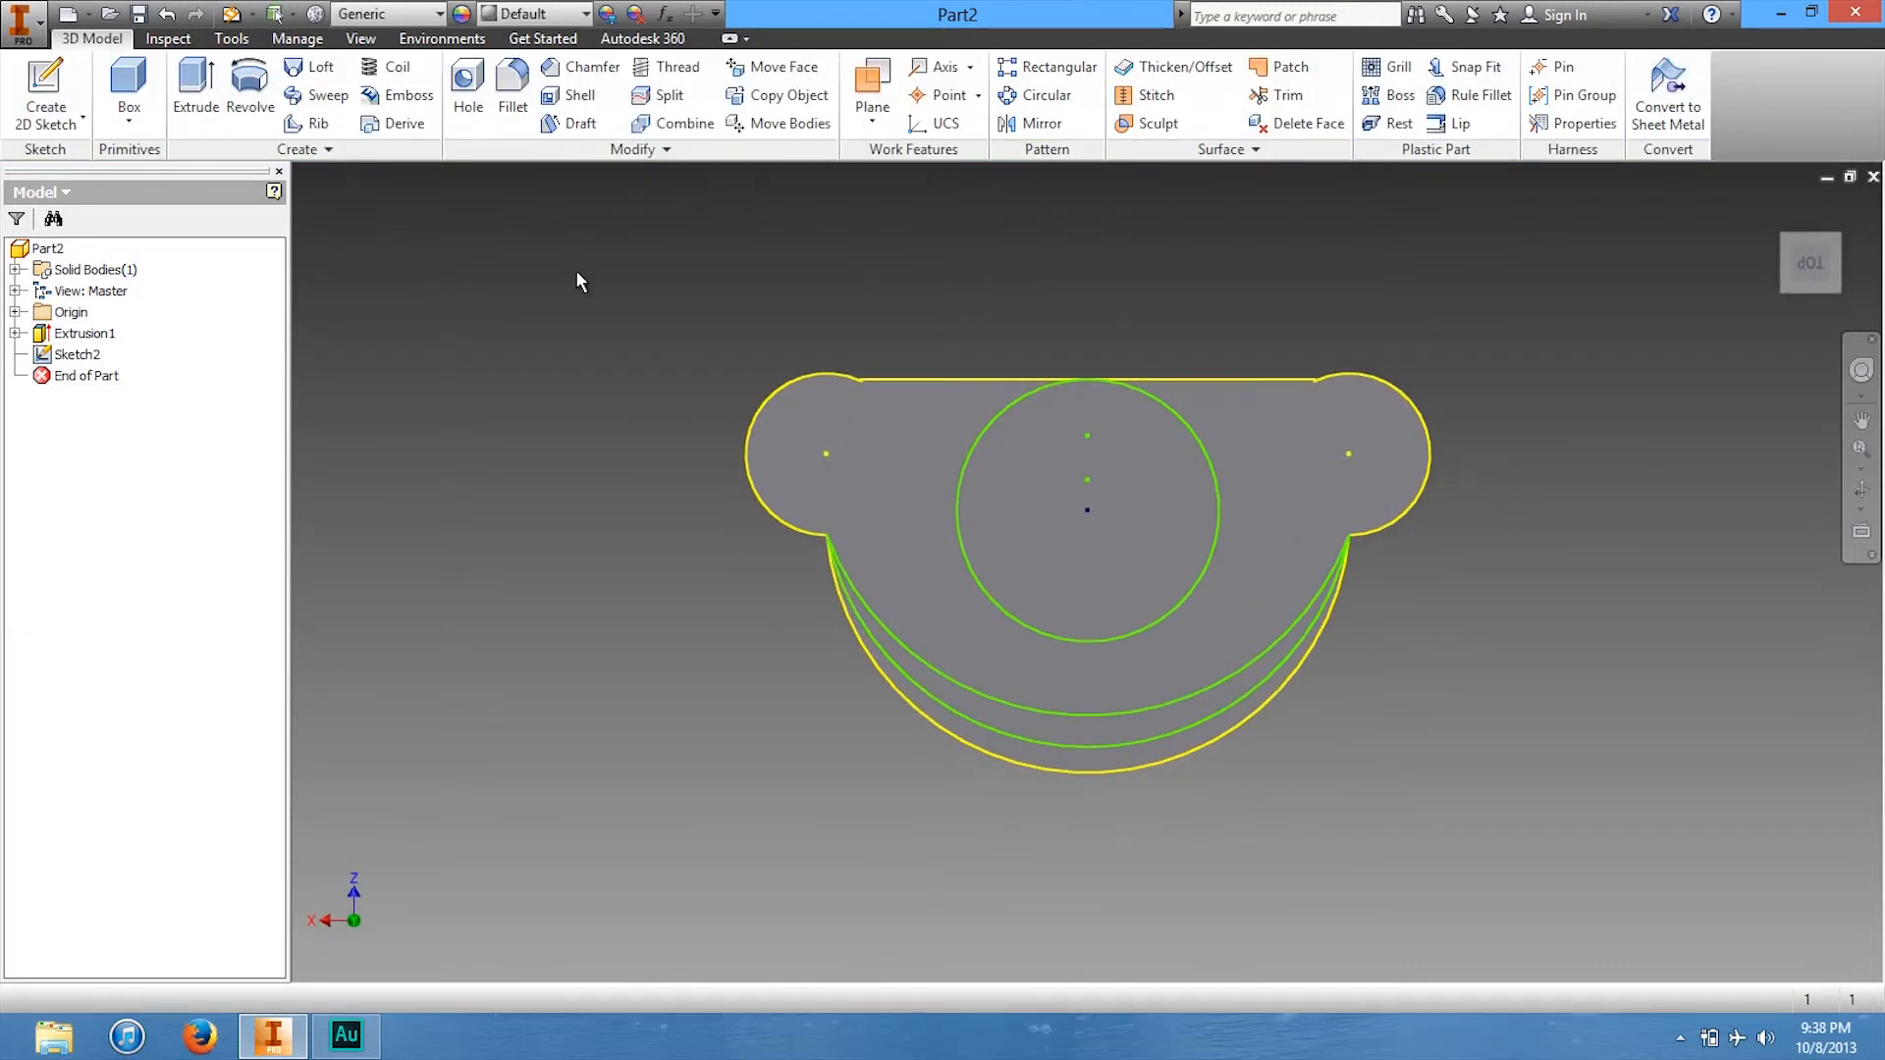
Extrude the circle and the crescent between the two inner arcs as a 4 mm deep cut.
left_click(191, 105)
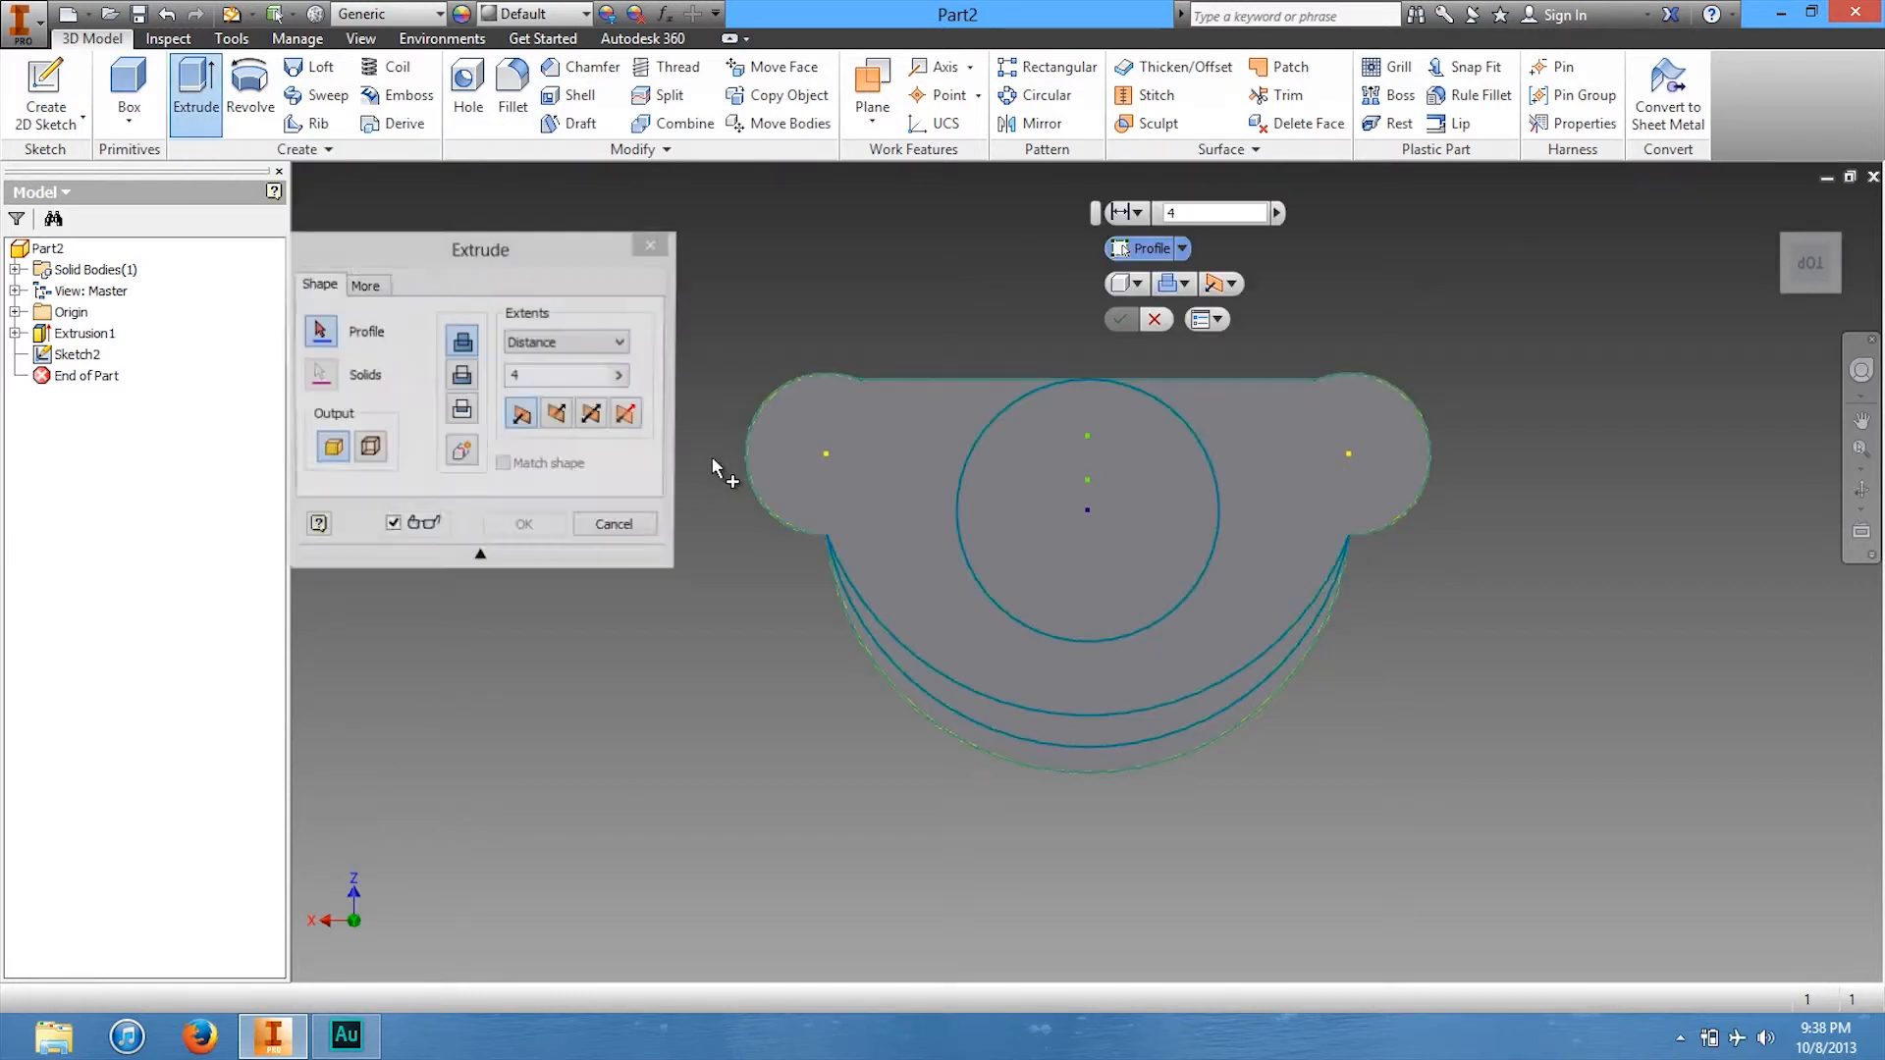
left_click(1041, 493)
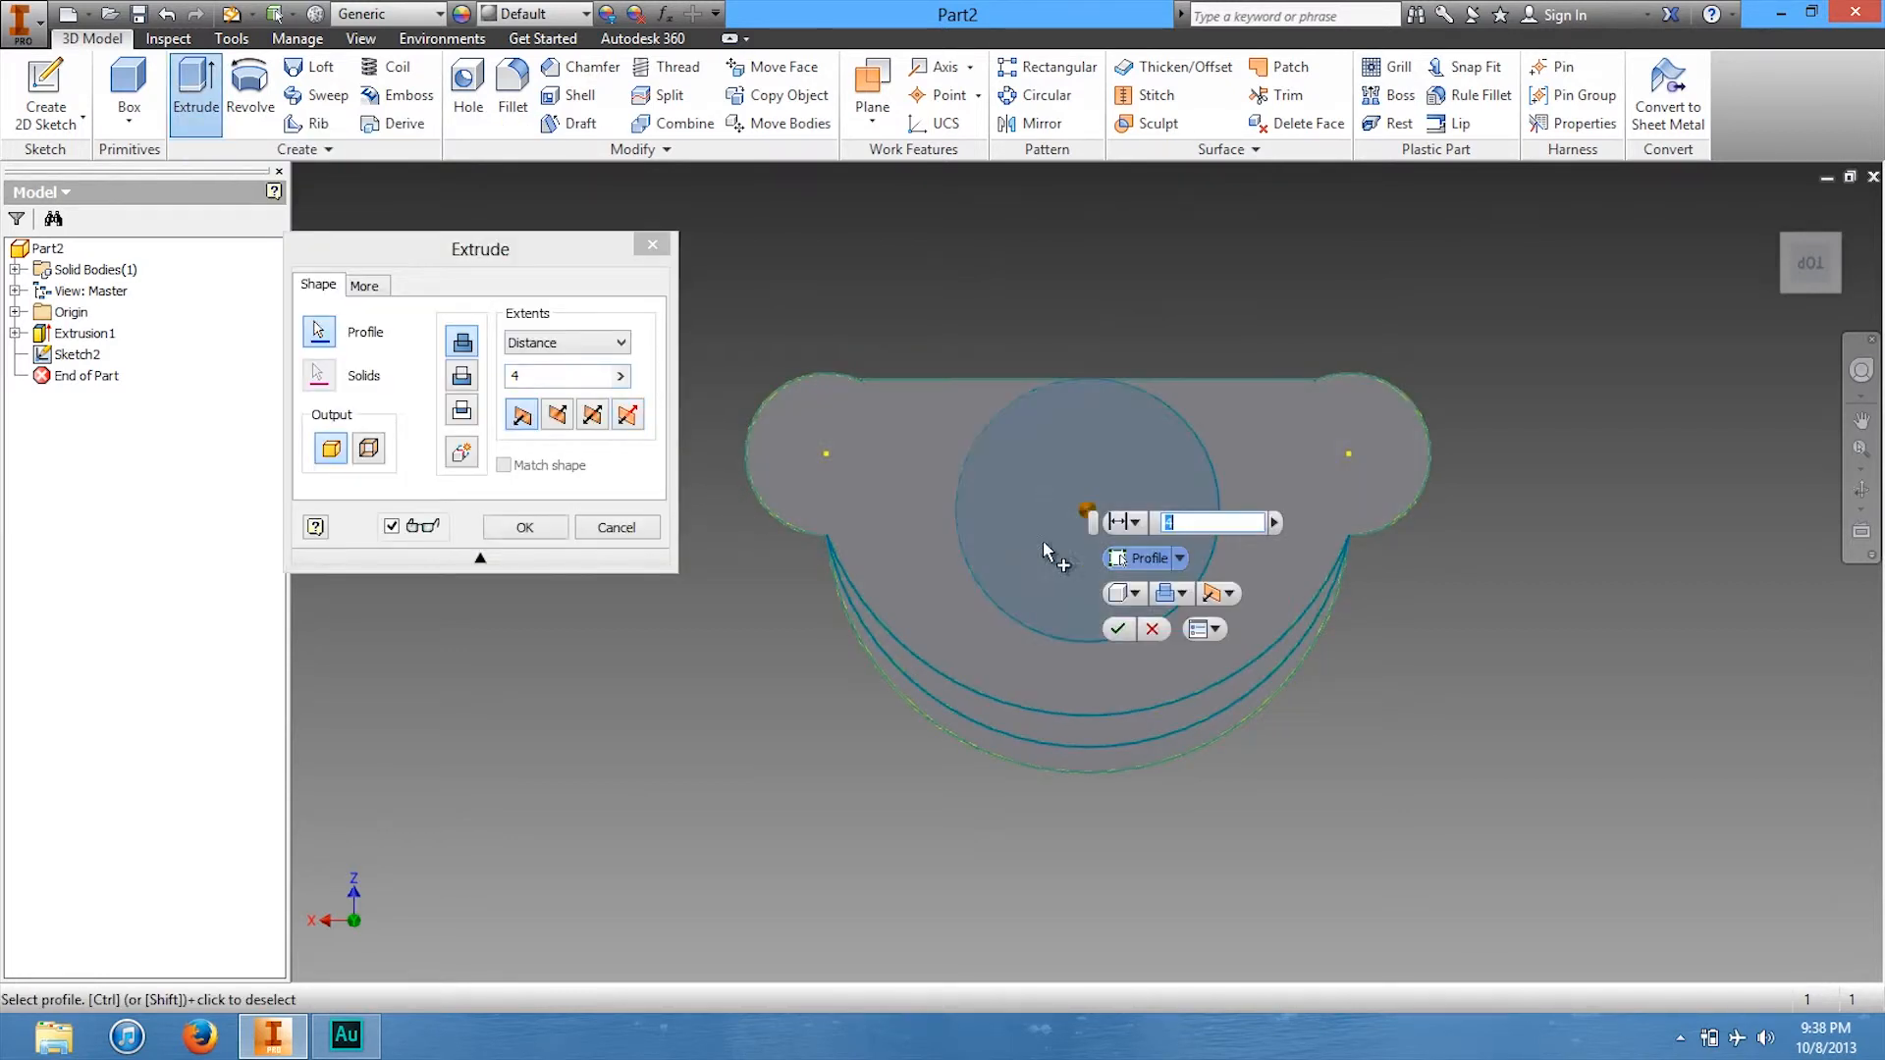
left_click(1039, 728)
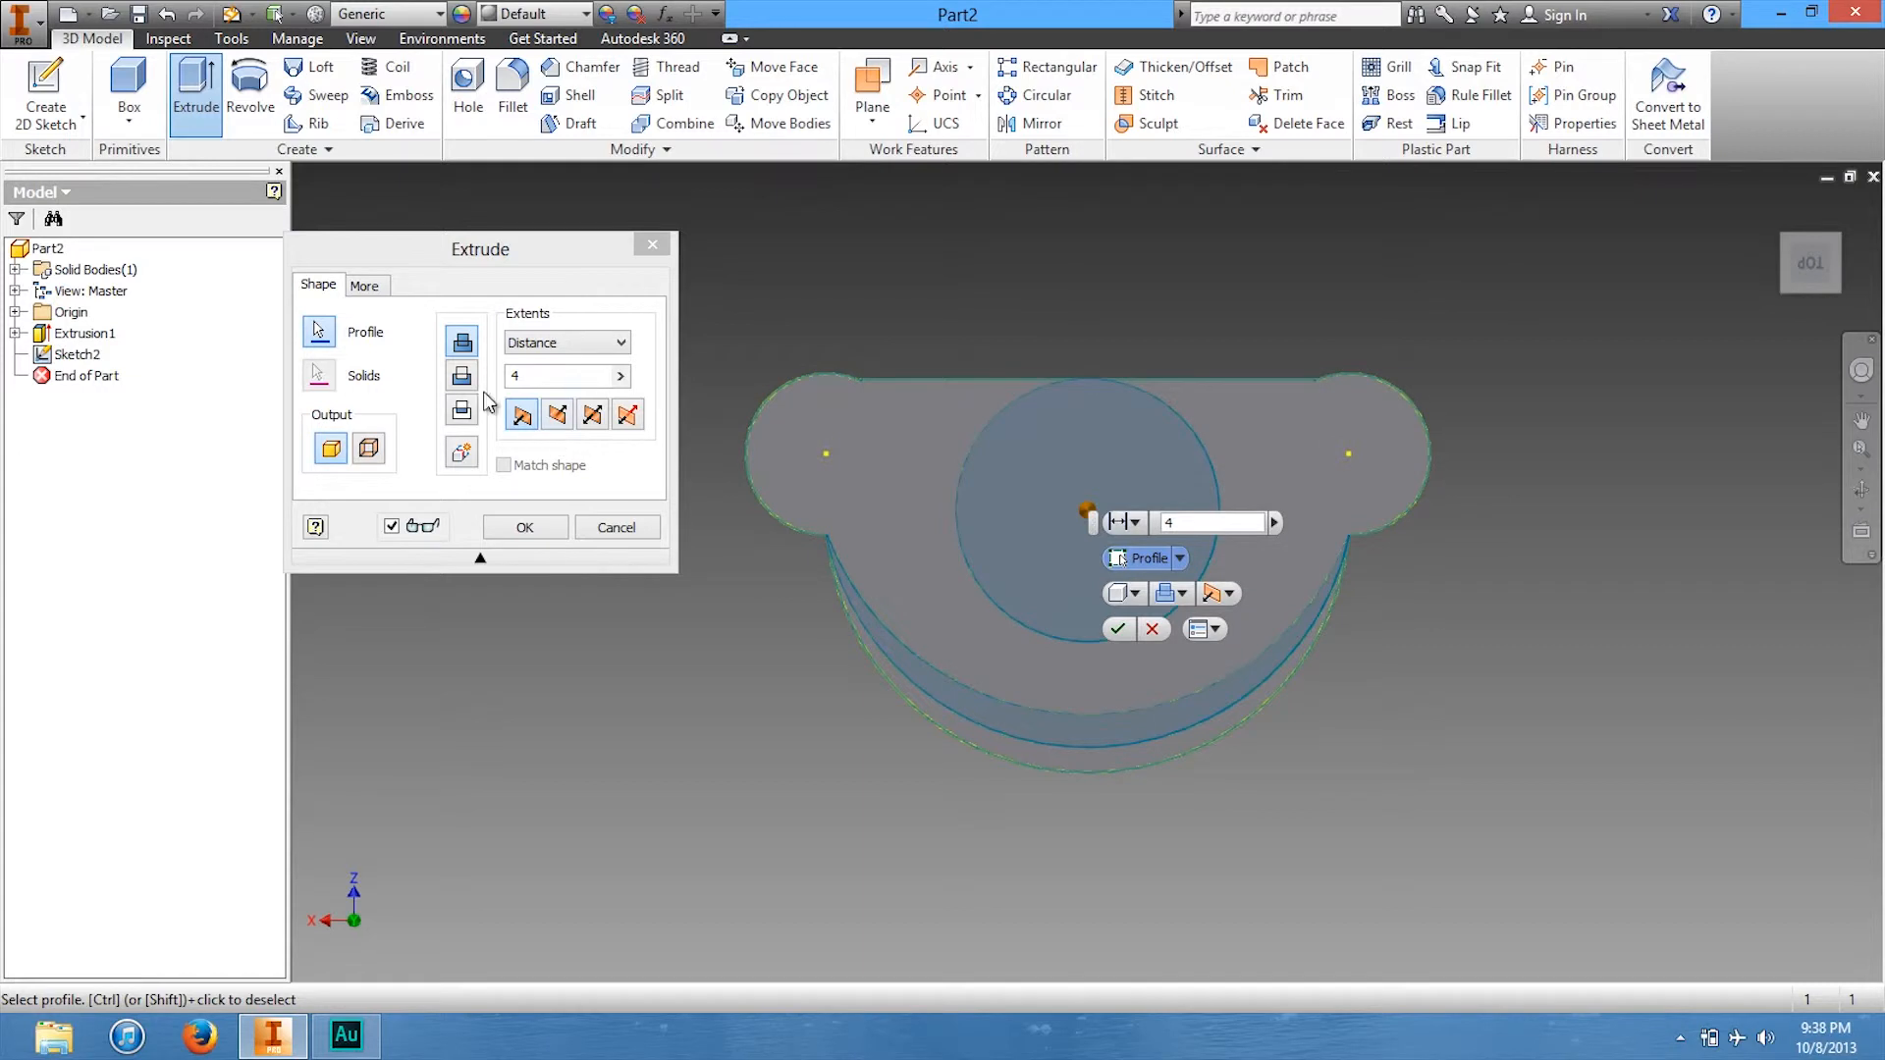
left_click(461, 376)
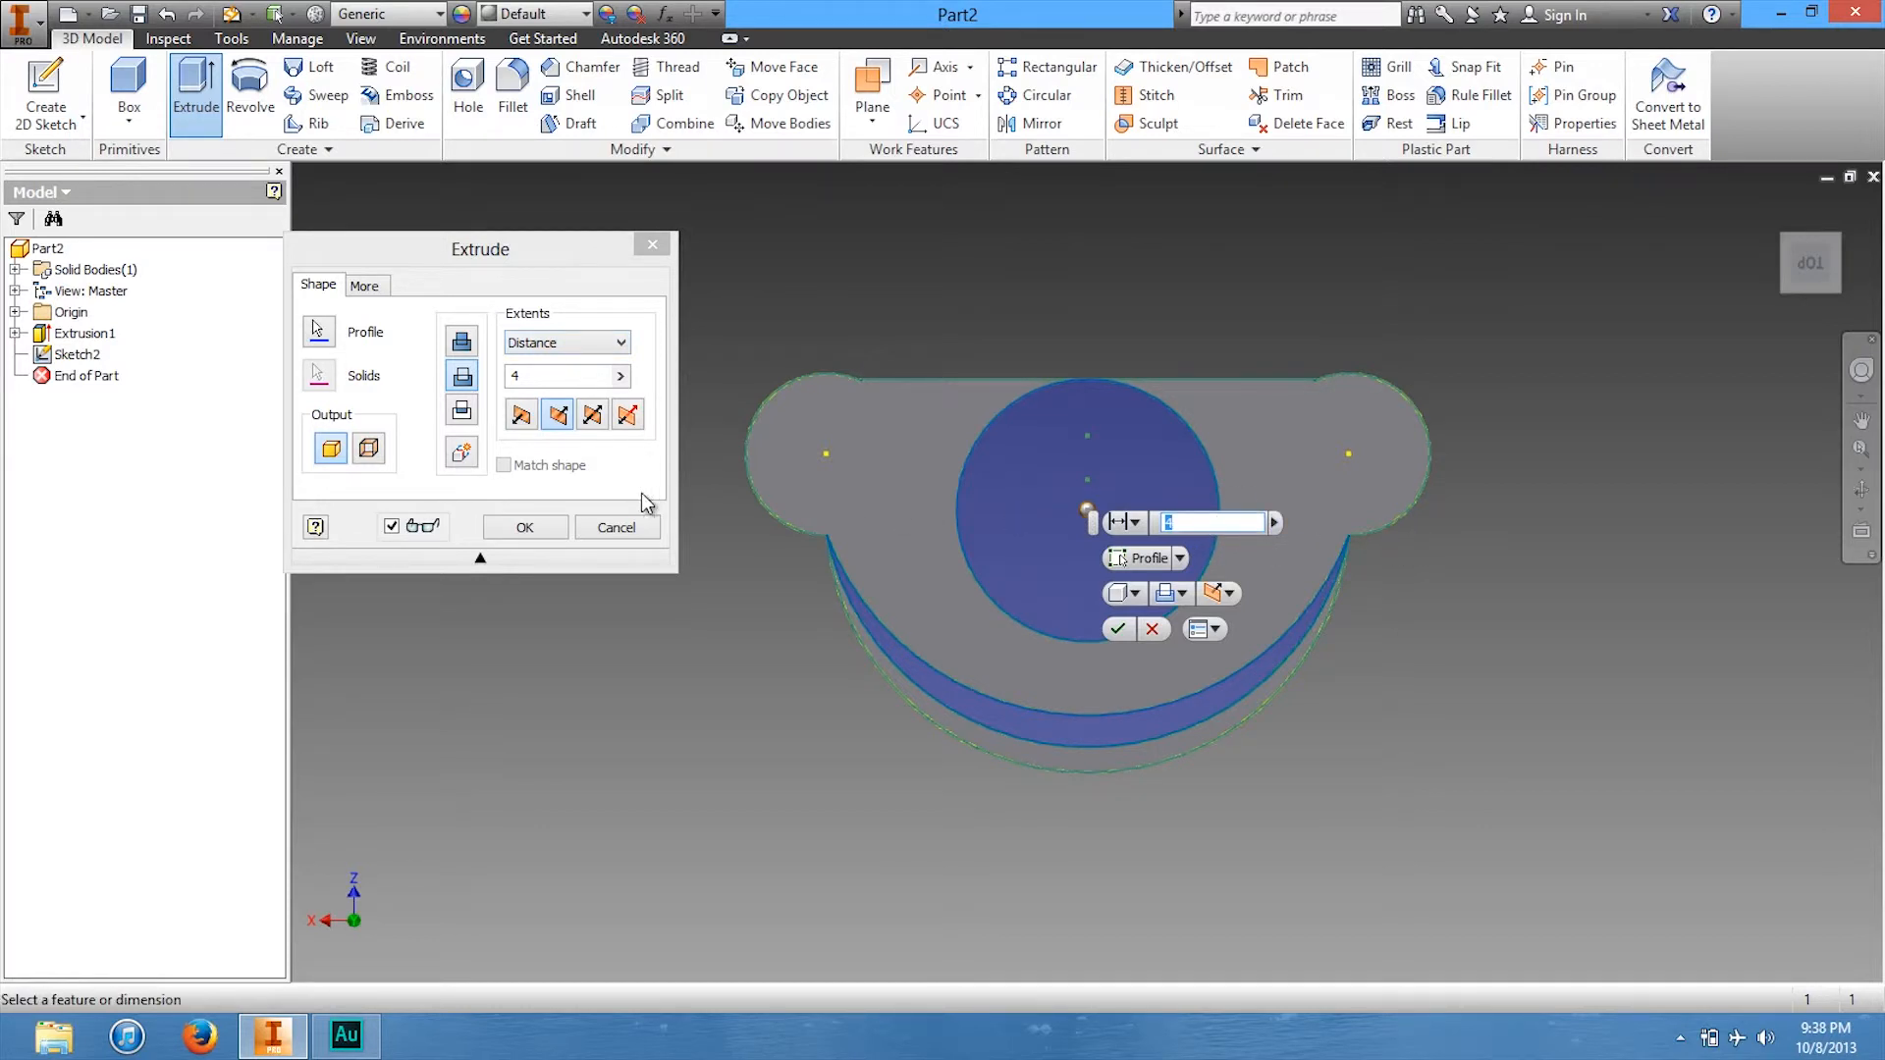
left_click(524, 528)
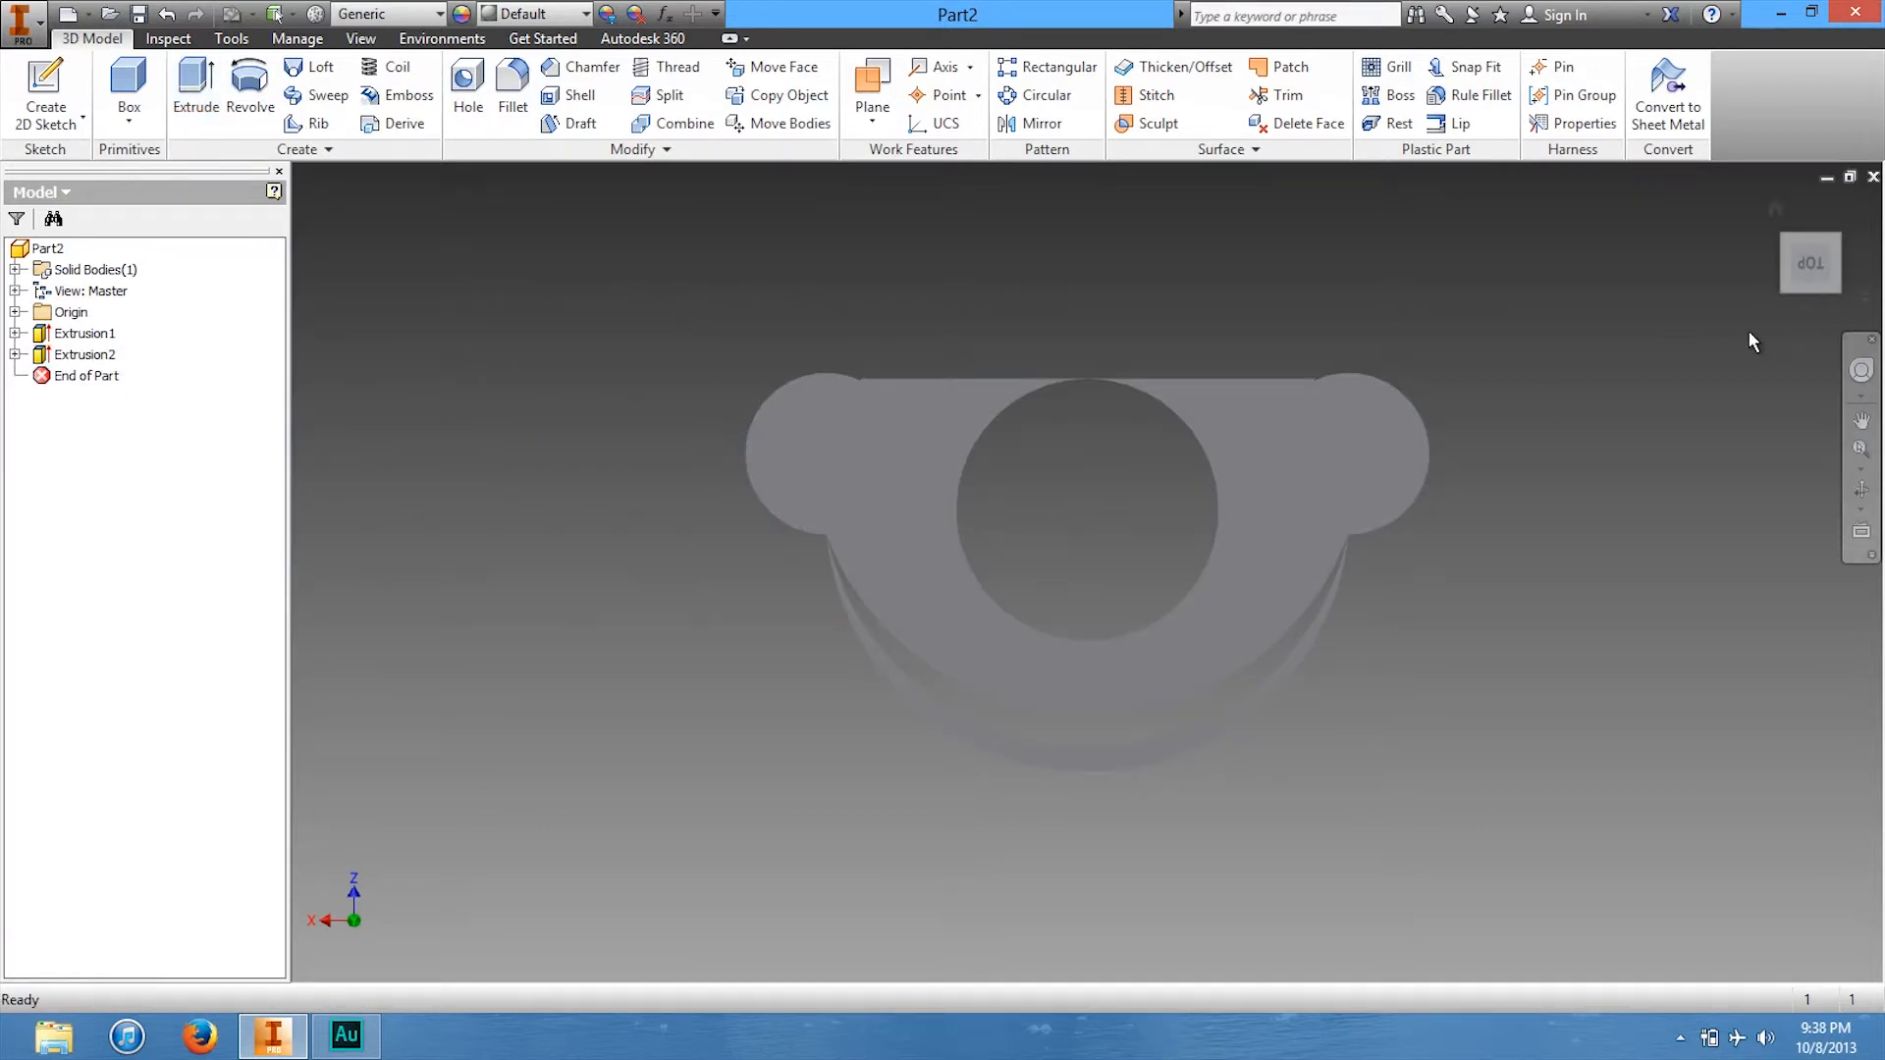
Start a new sketch on the flat face surrounding the circular hole.
left_click(1811, 287)
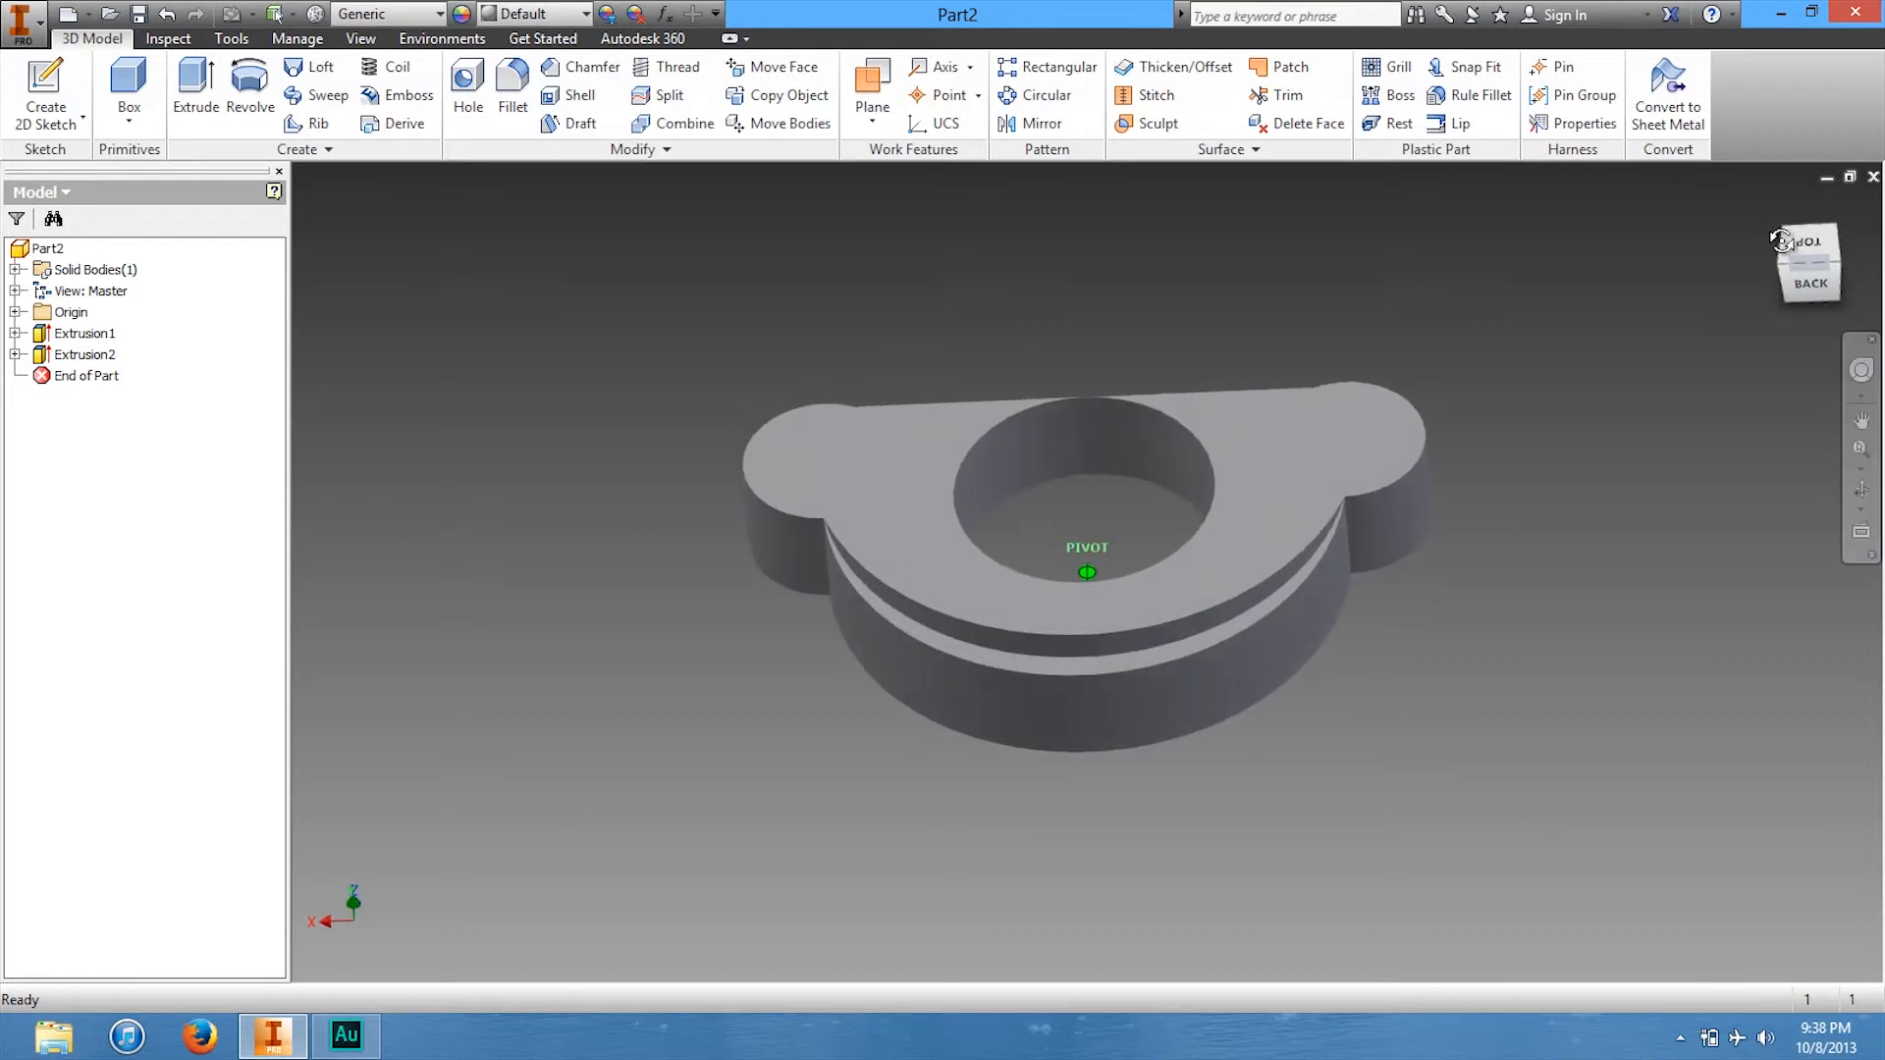
left_click(1810, 244)
left_click_drag(1767, 331, 1785, 346)
left_click_drag(1826, 277, 1816, 205)
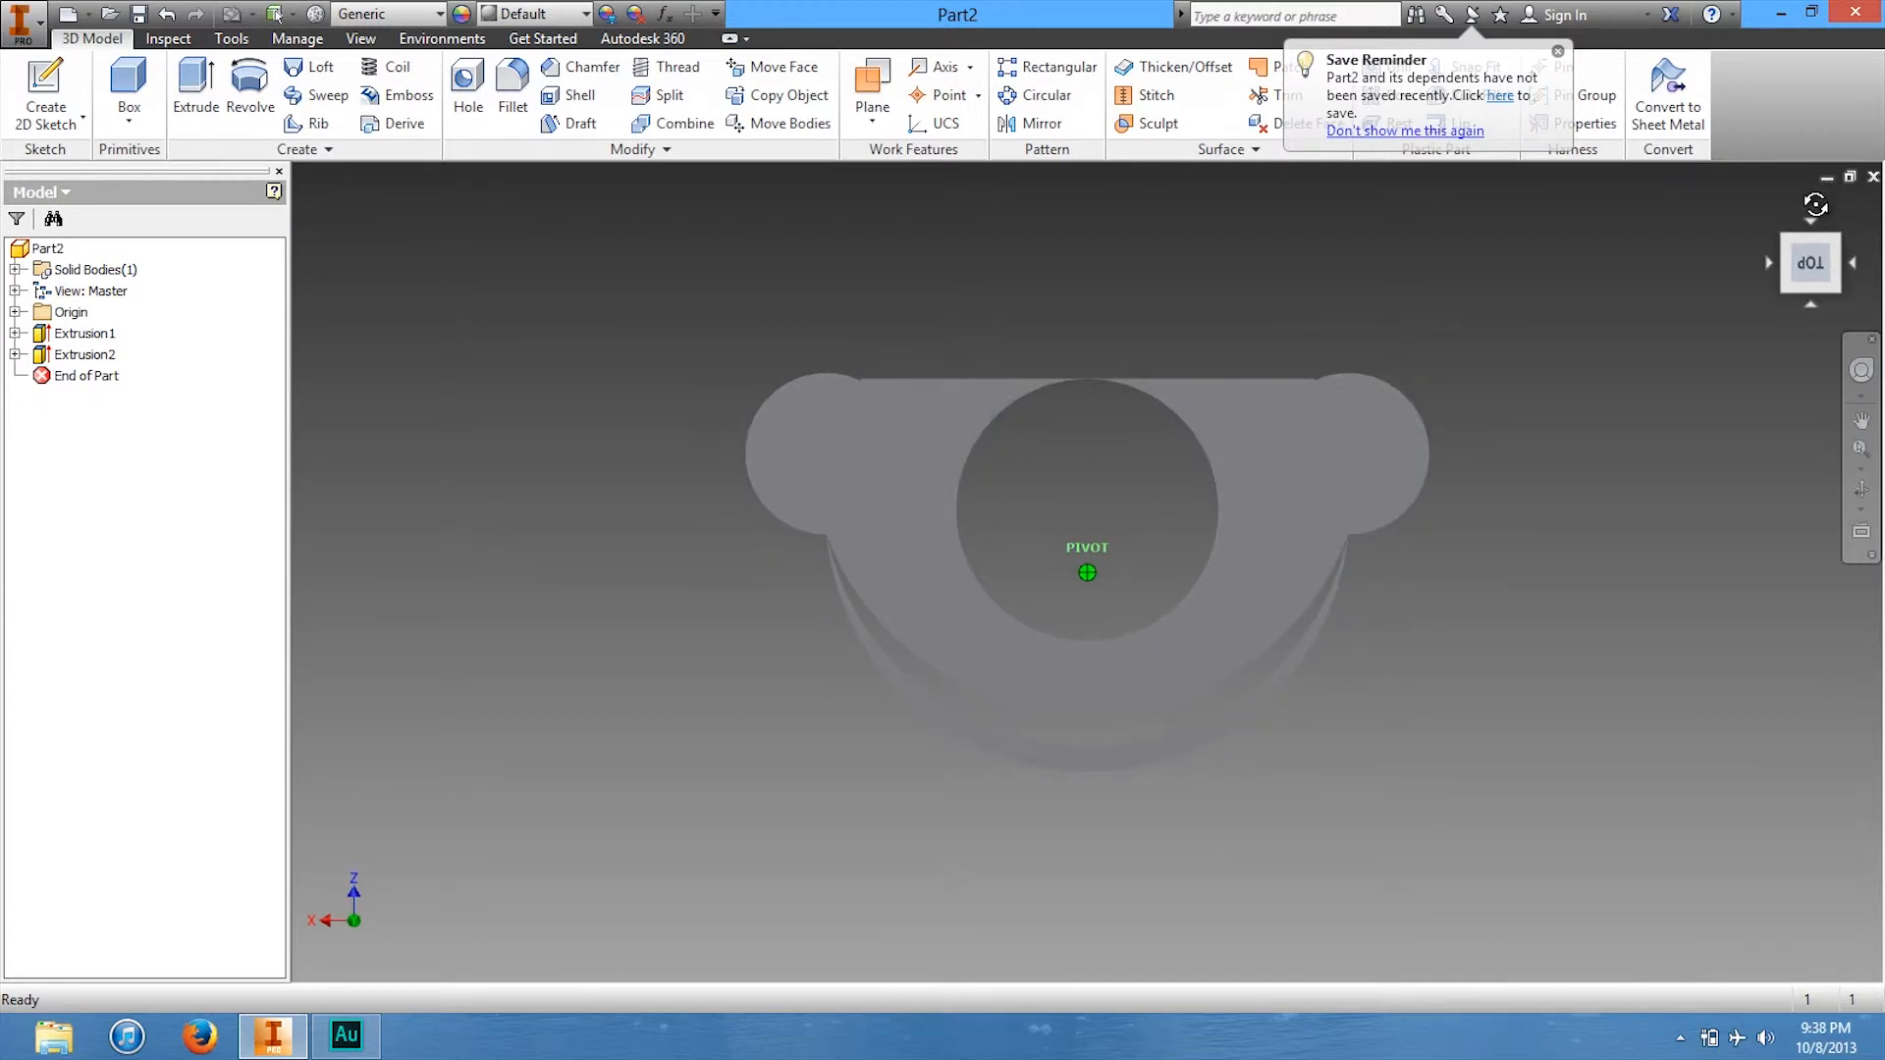
left_click(42, 116)
left_click(894, 473)
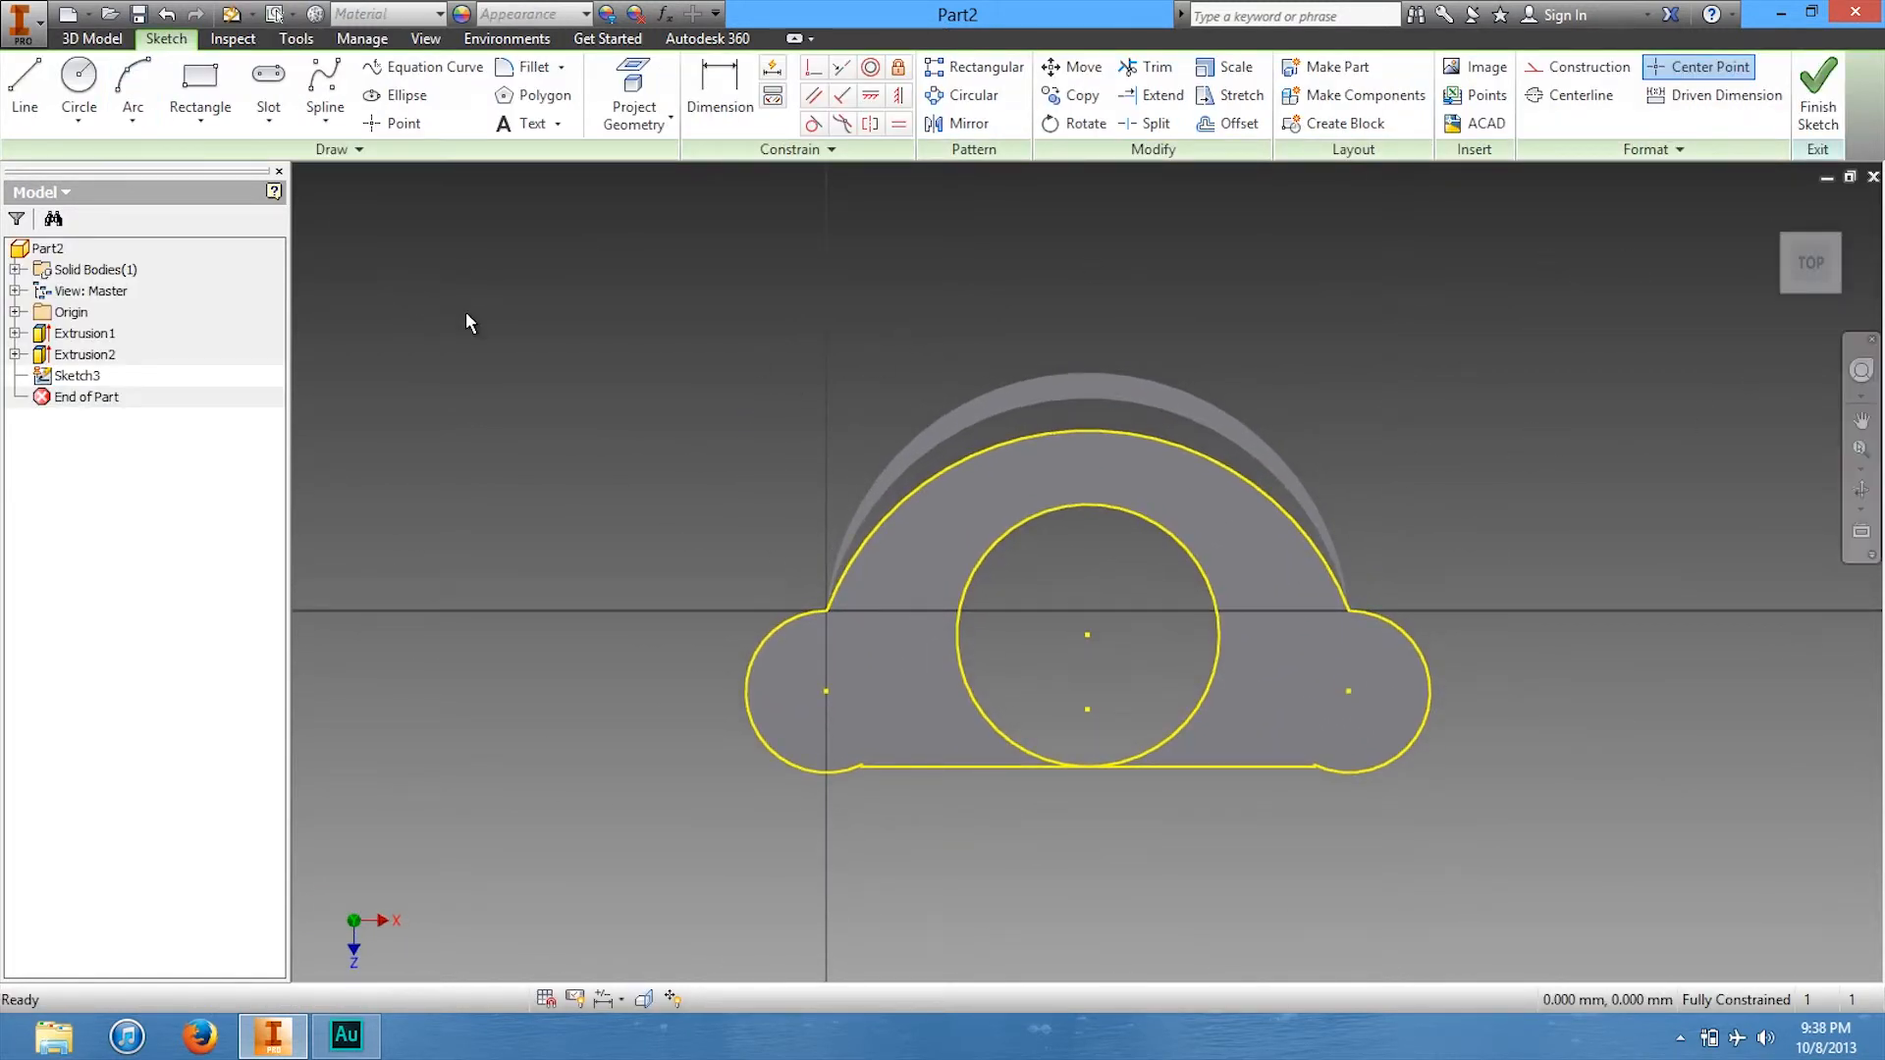
Draw two rectangles about 1.3 by 2.7 mm, each from a rounded end's center to the nearest straight-edge endpoint, and finish the sketch.
left_click(215, 83)
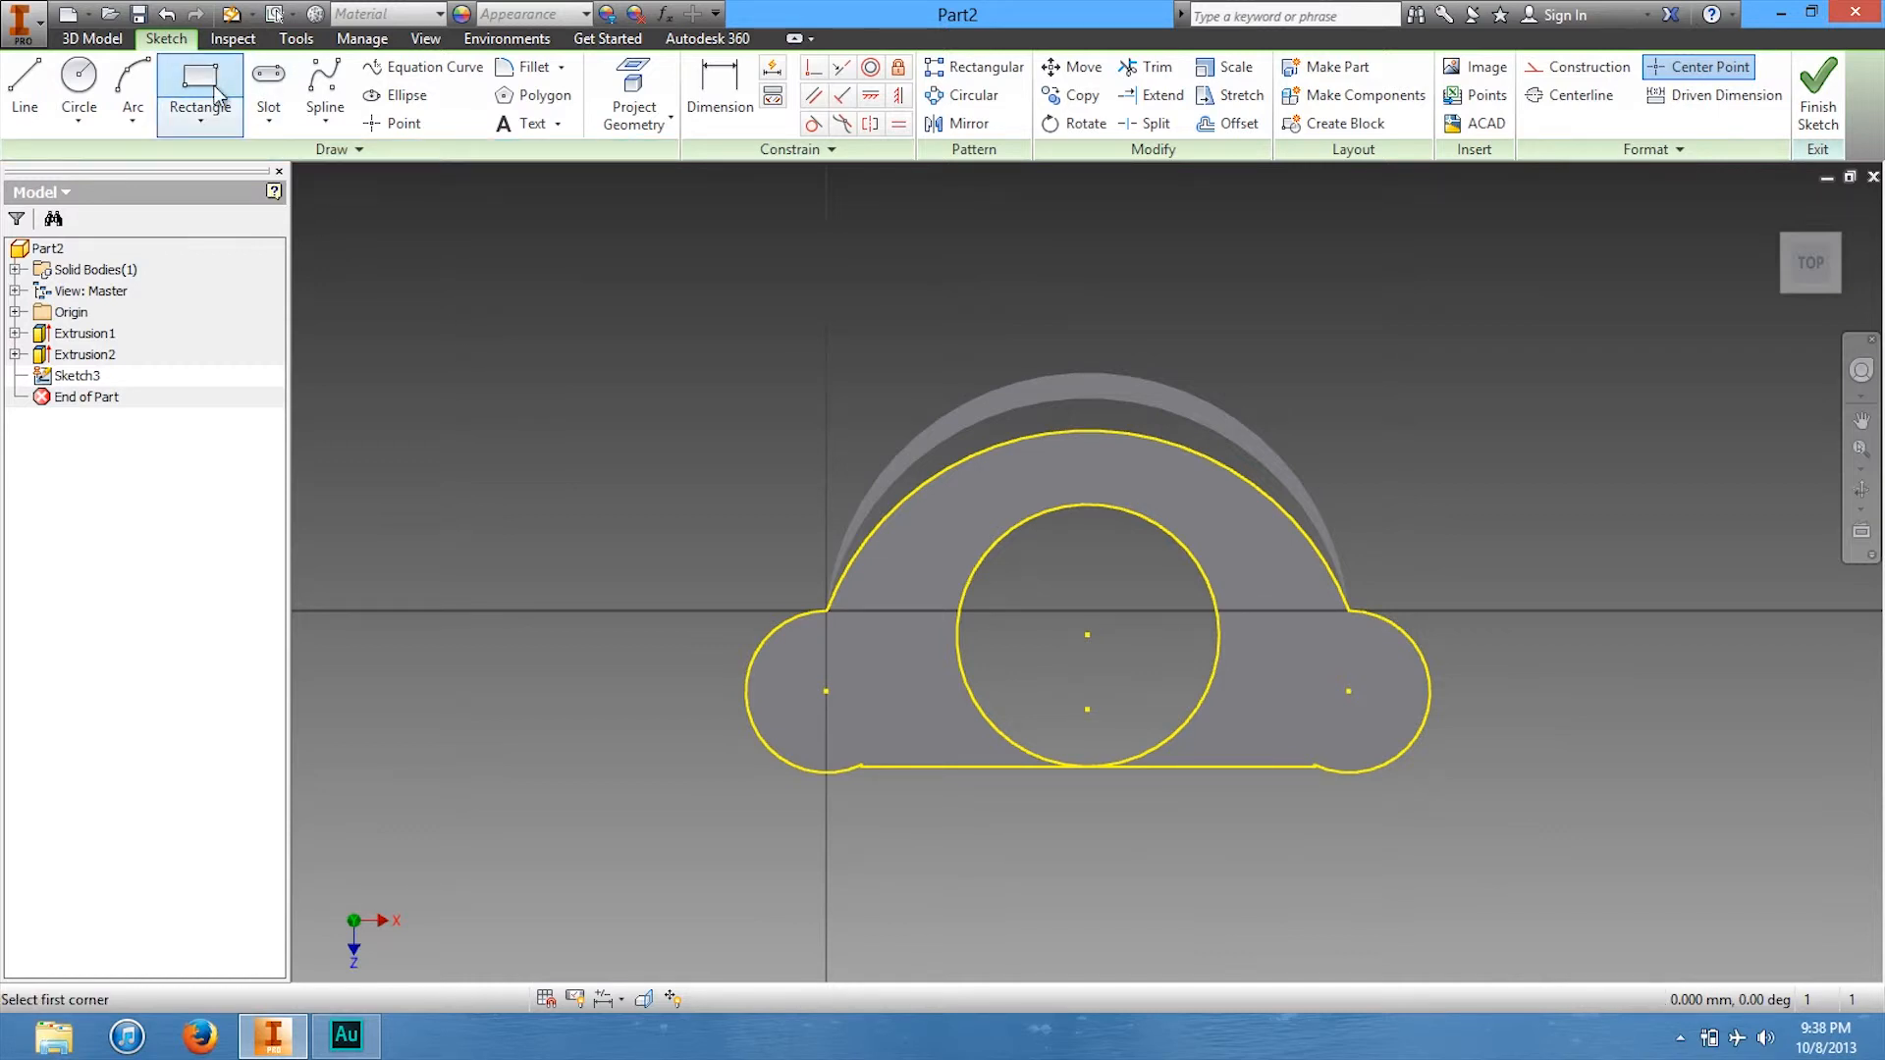
left_click(825, 692)
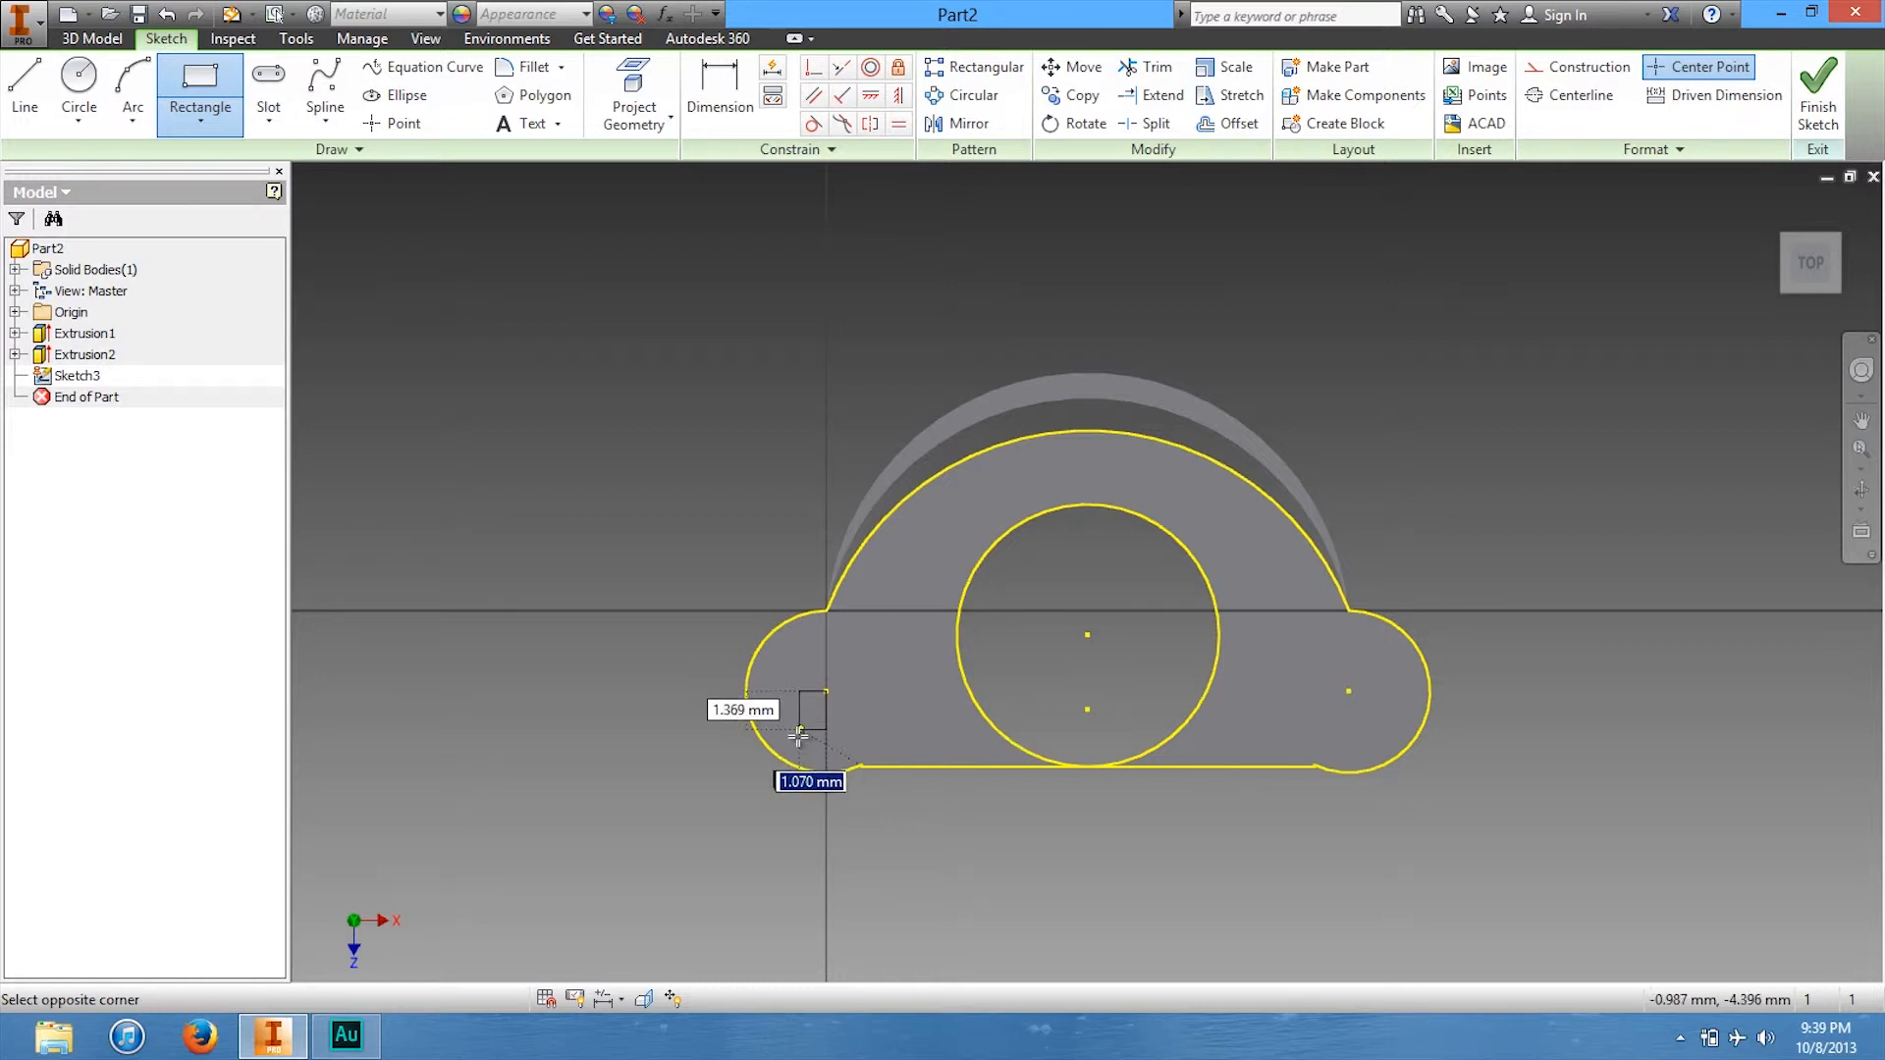
left_click(860, 766)
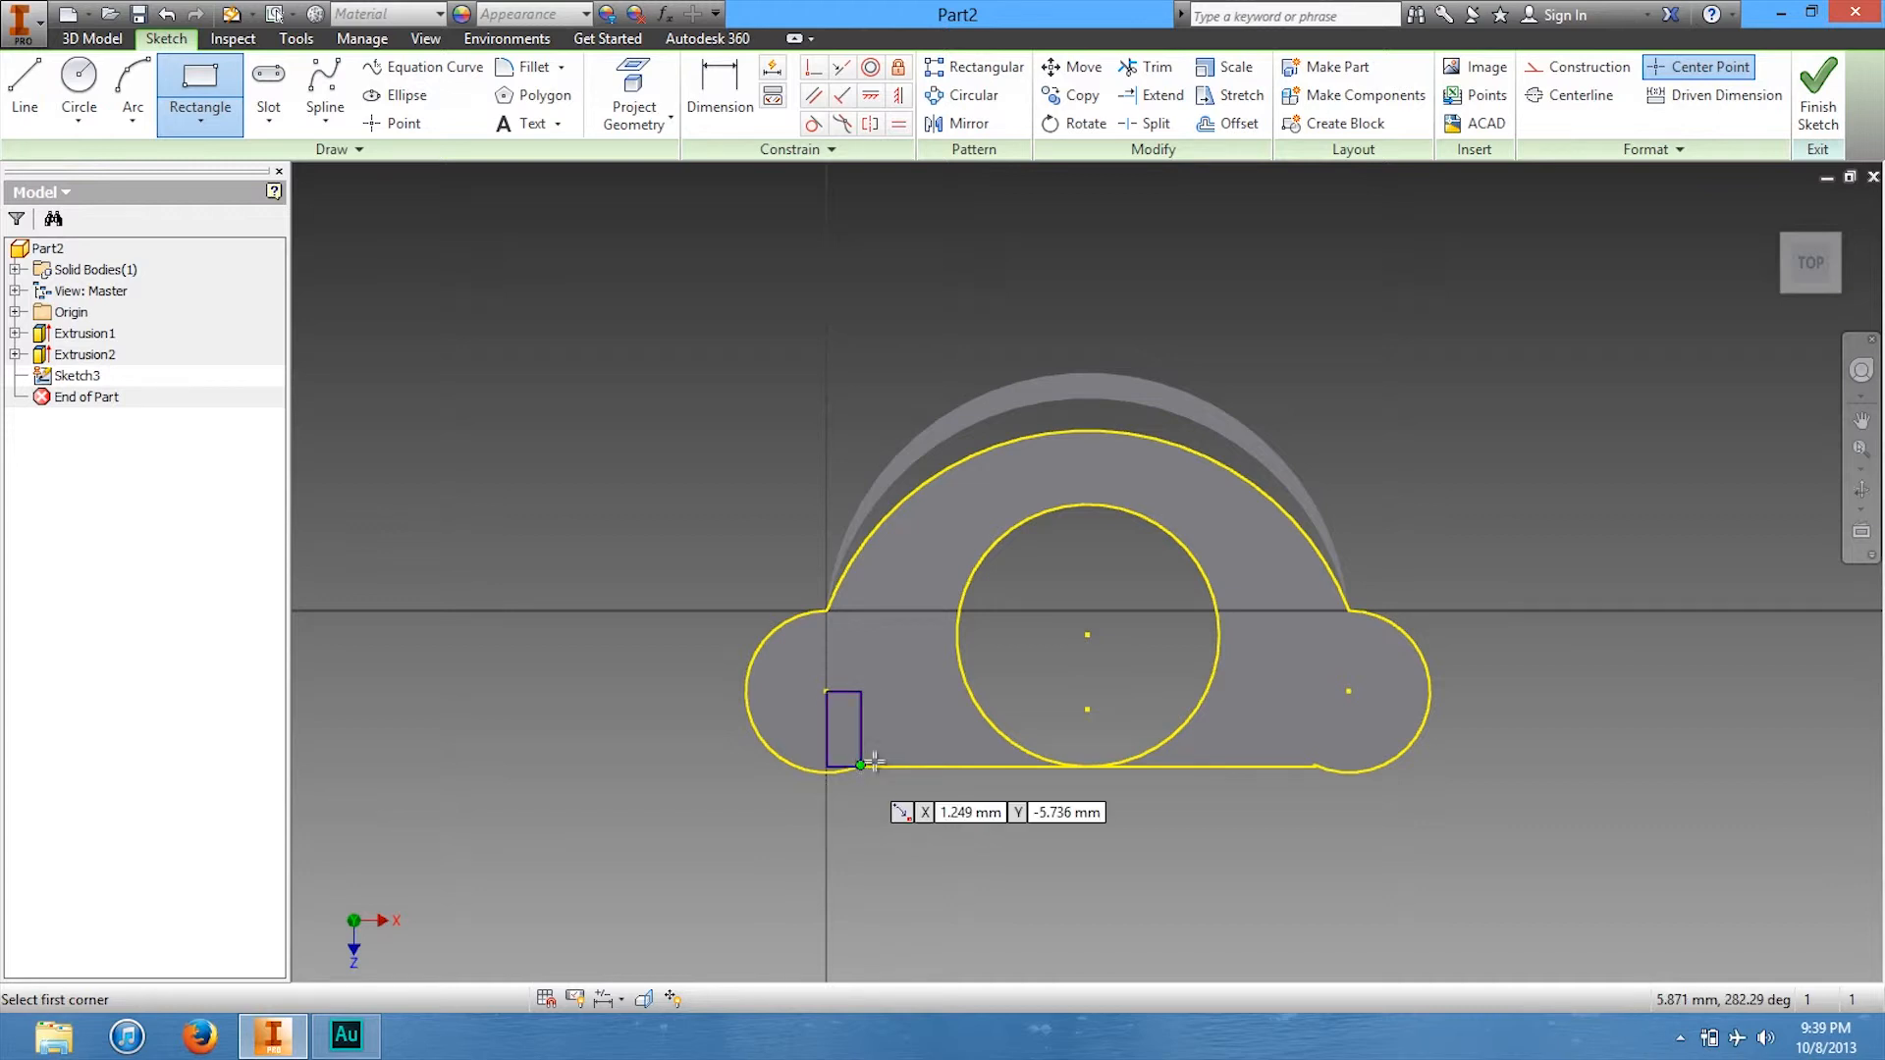
left_click(1349, 692)
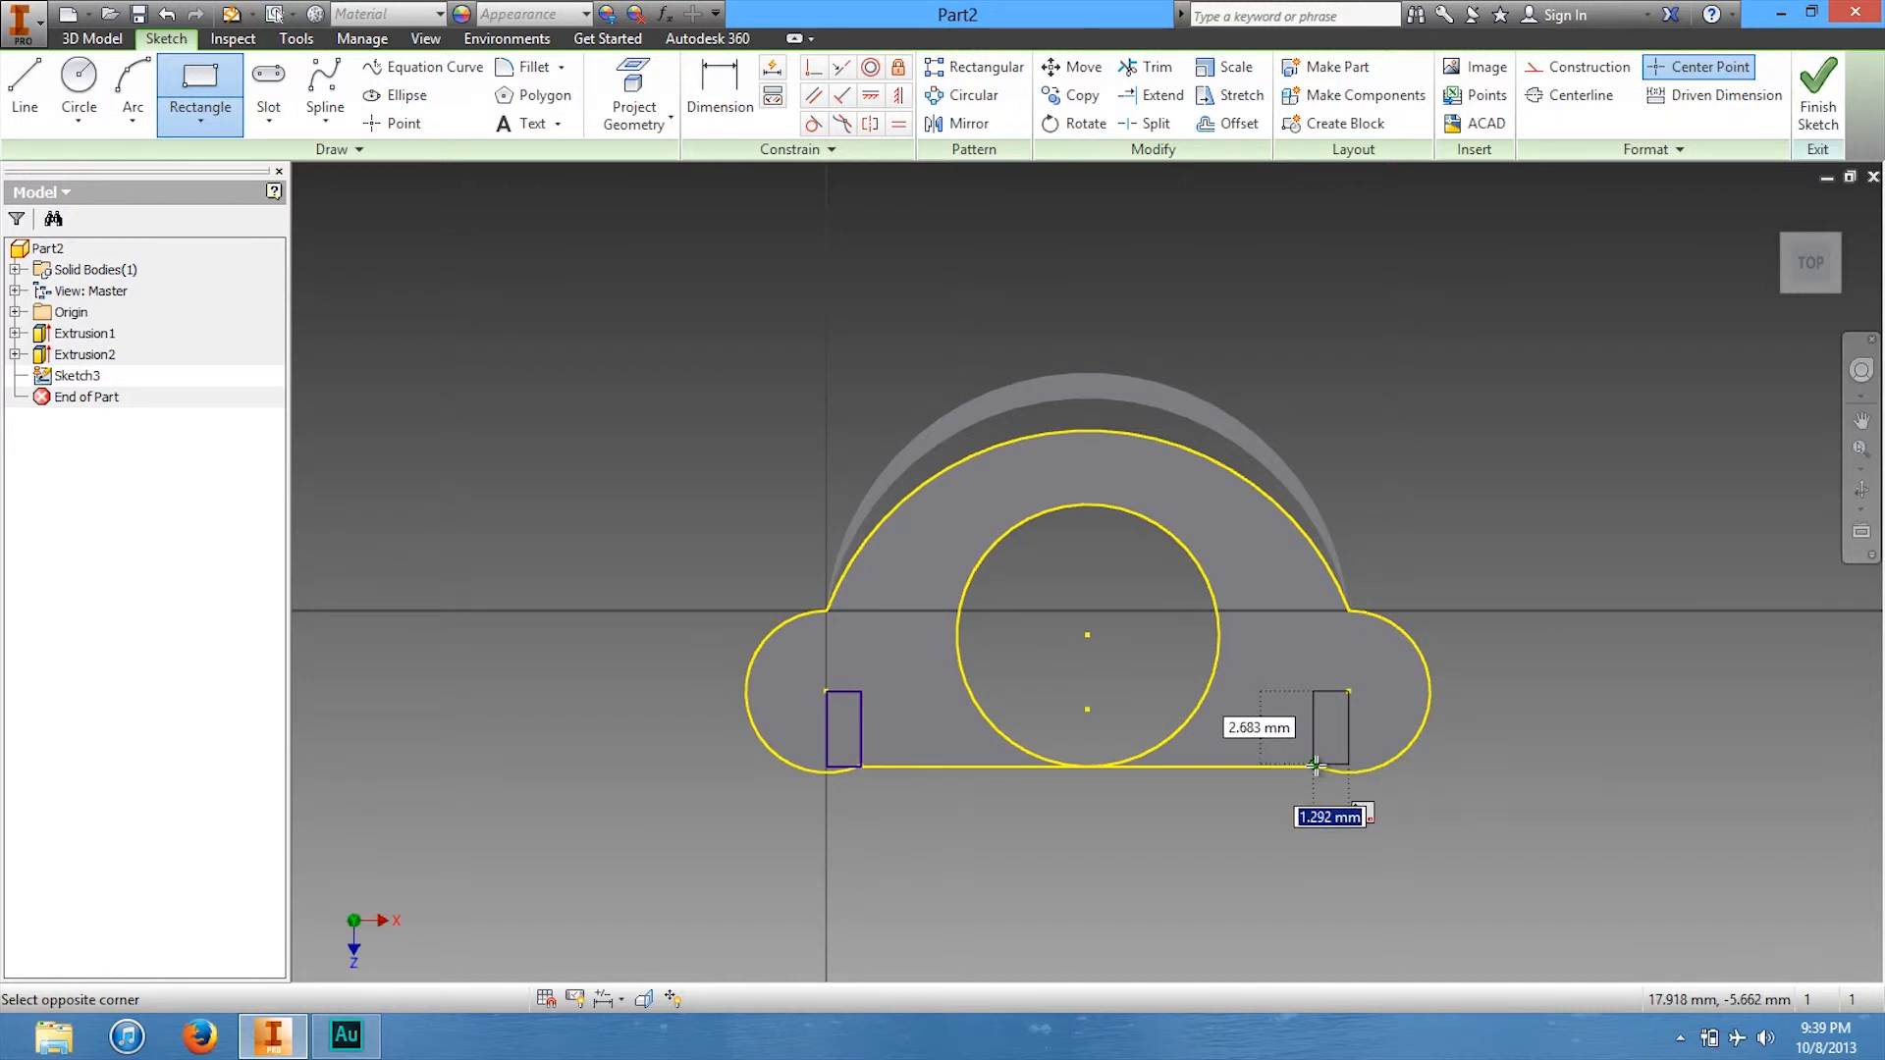
left_click(1315, 766)
left_click(1819, 98)
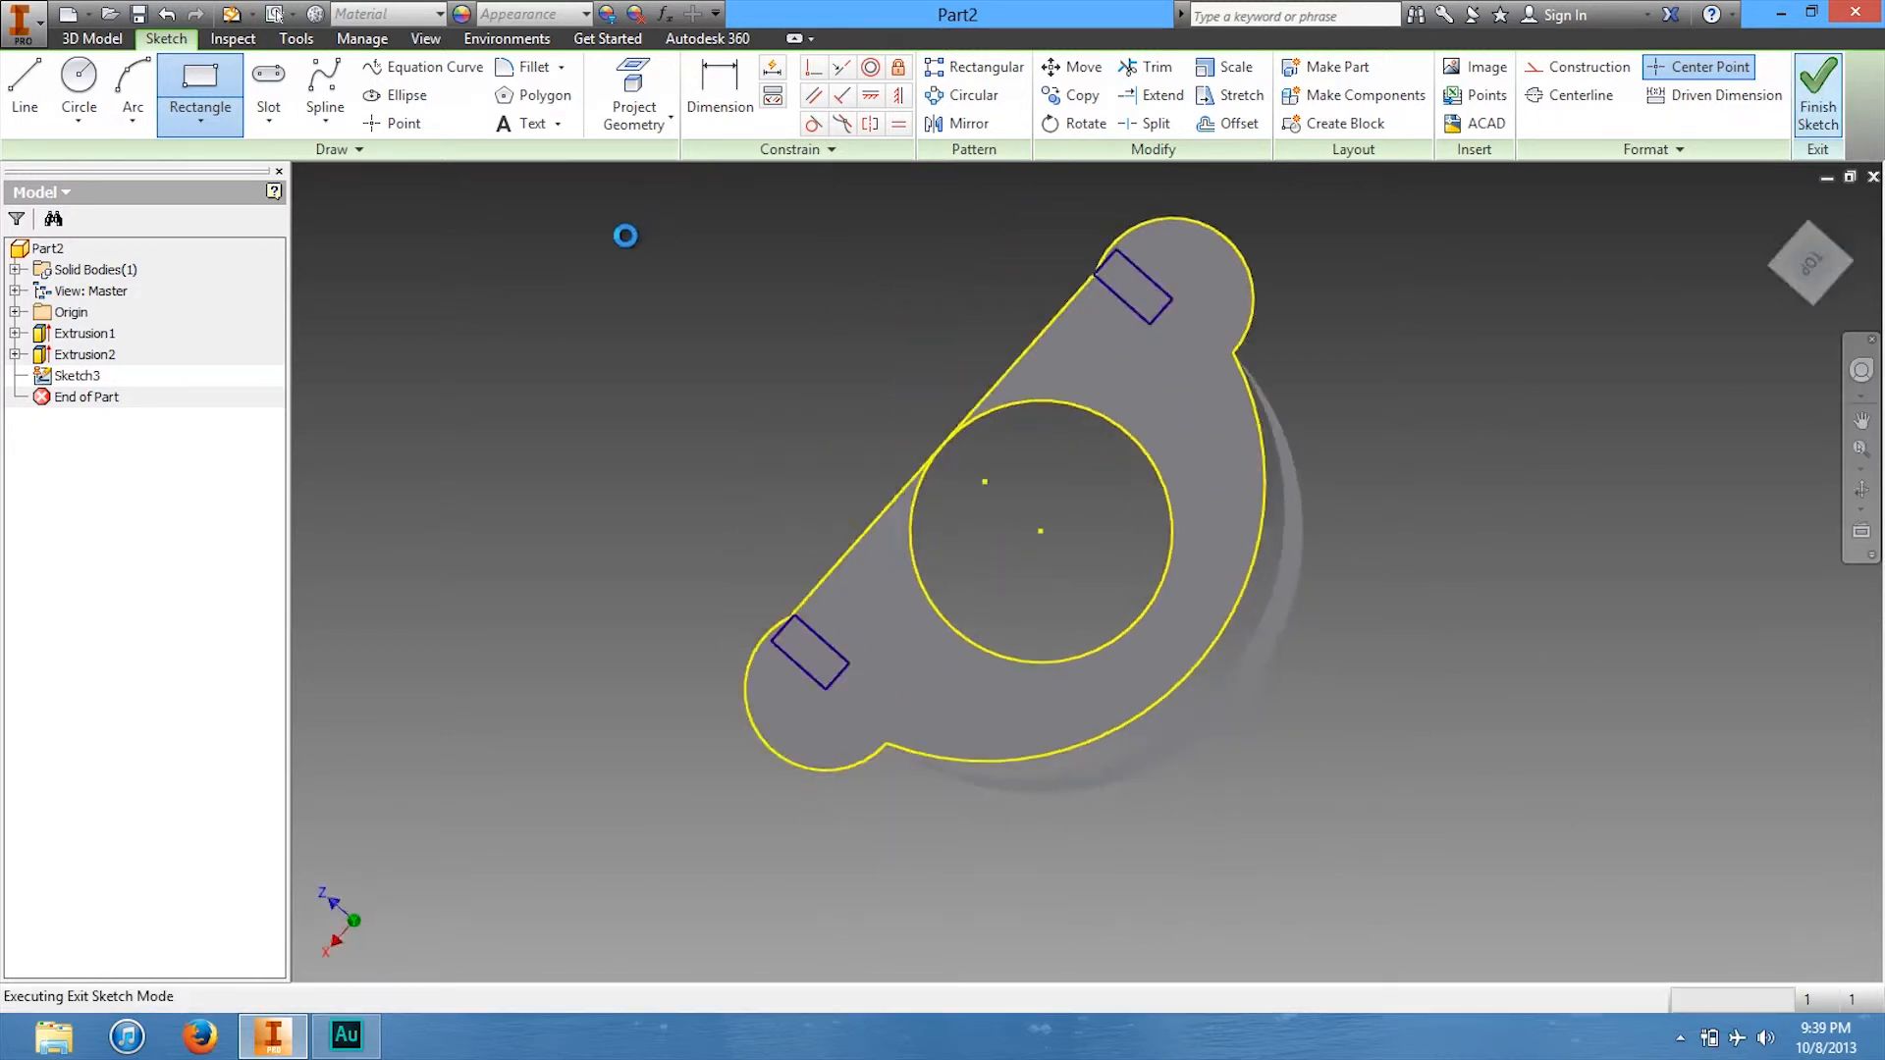
left_click(194, 93)
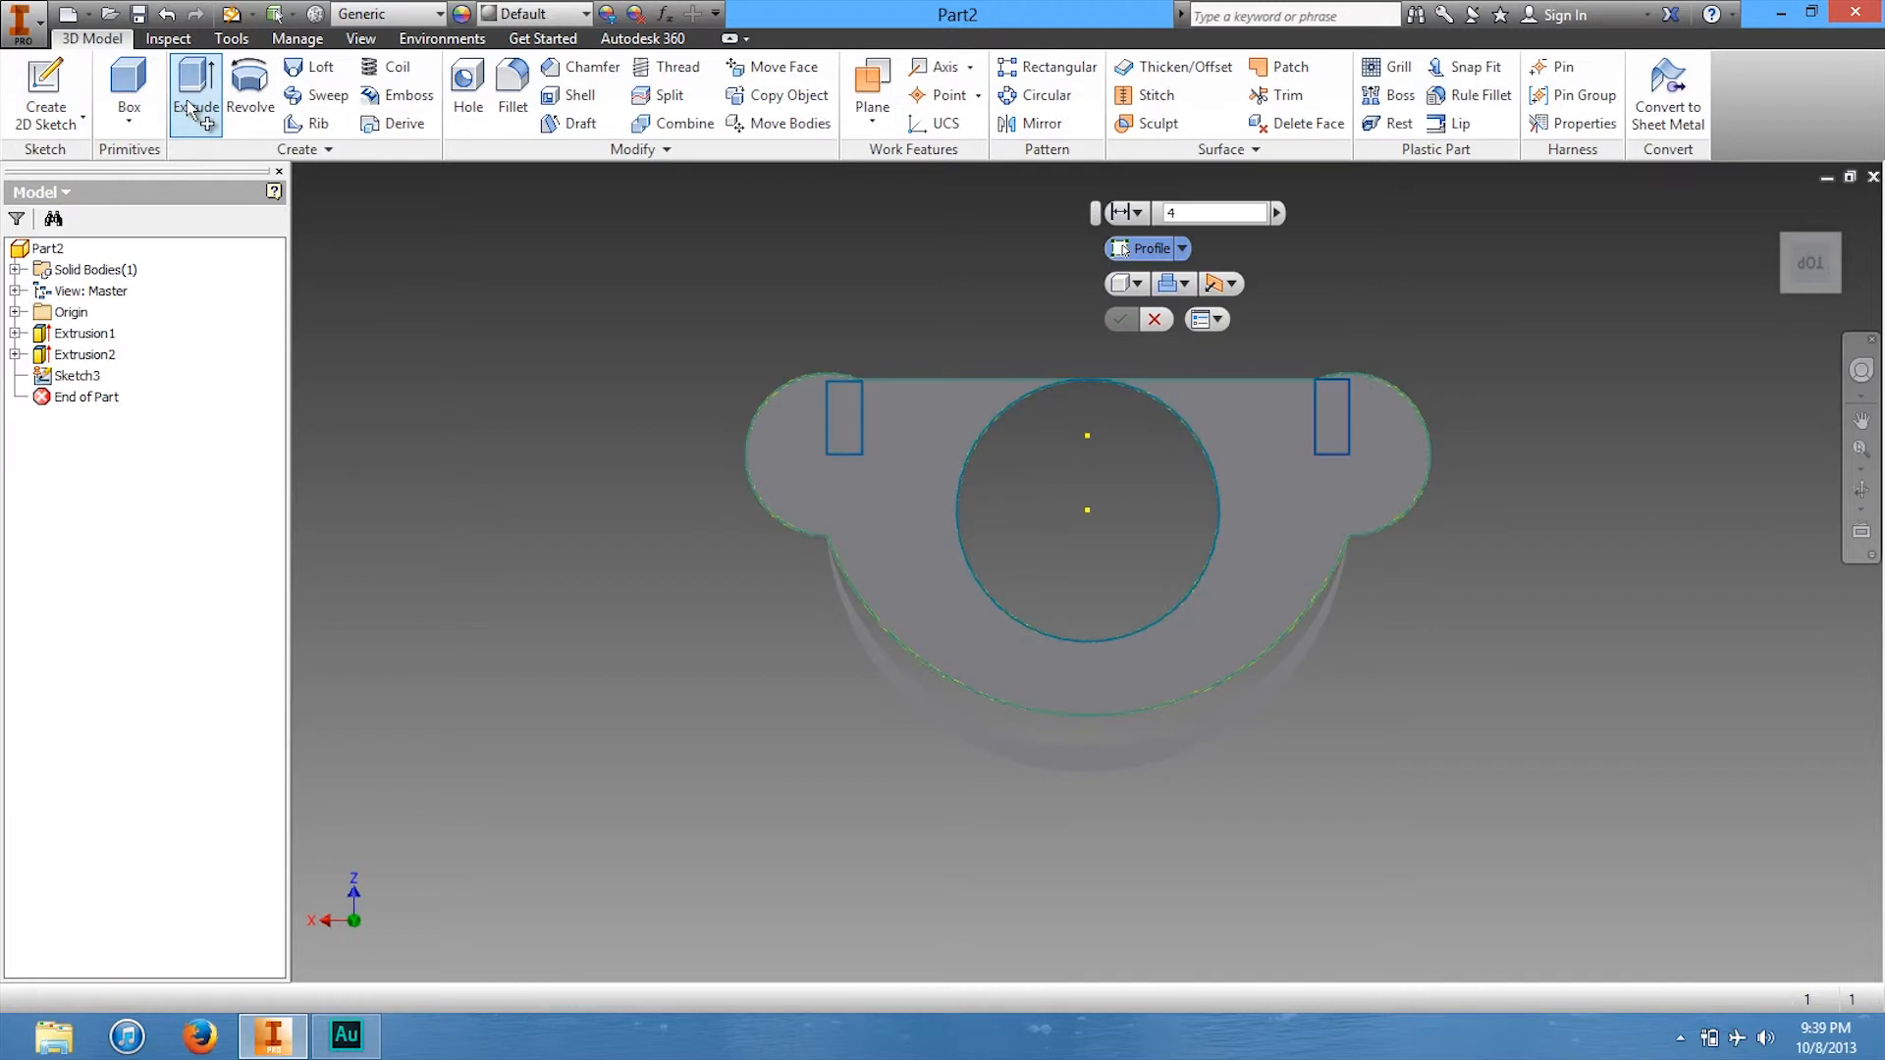
left_click(852, 426)
left_click(1289, 441)
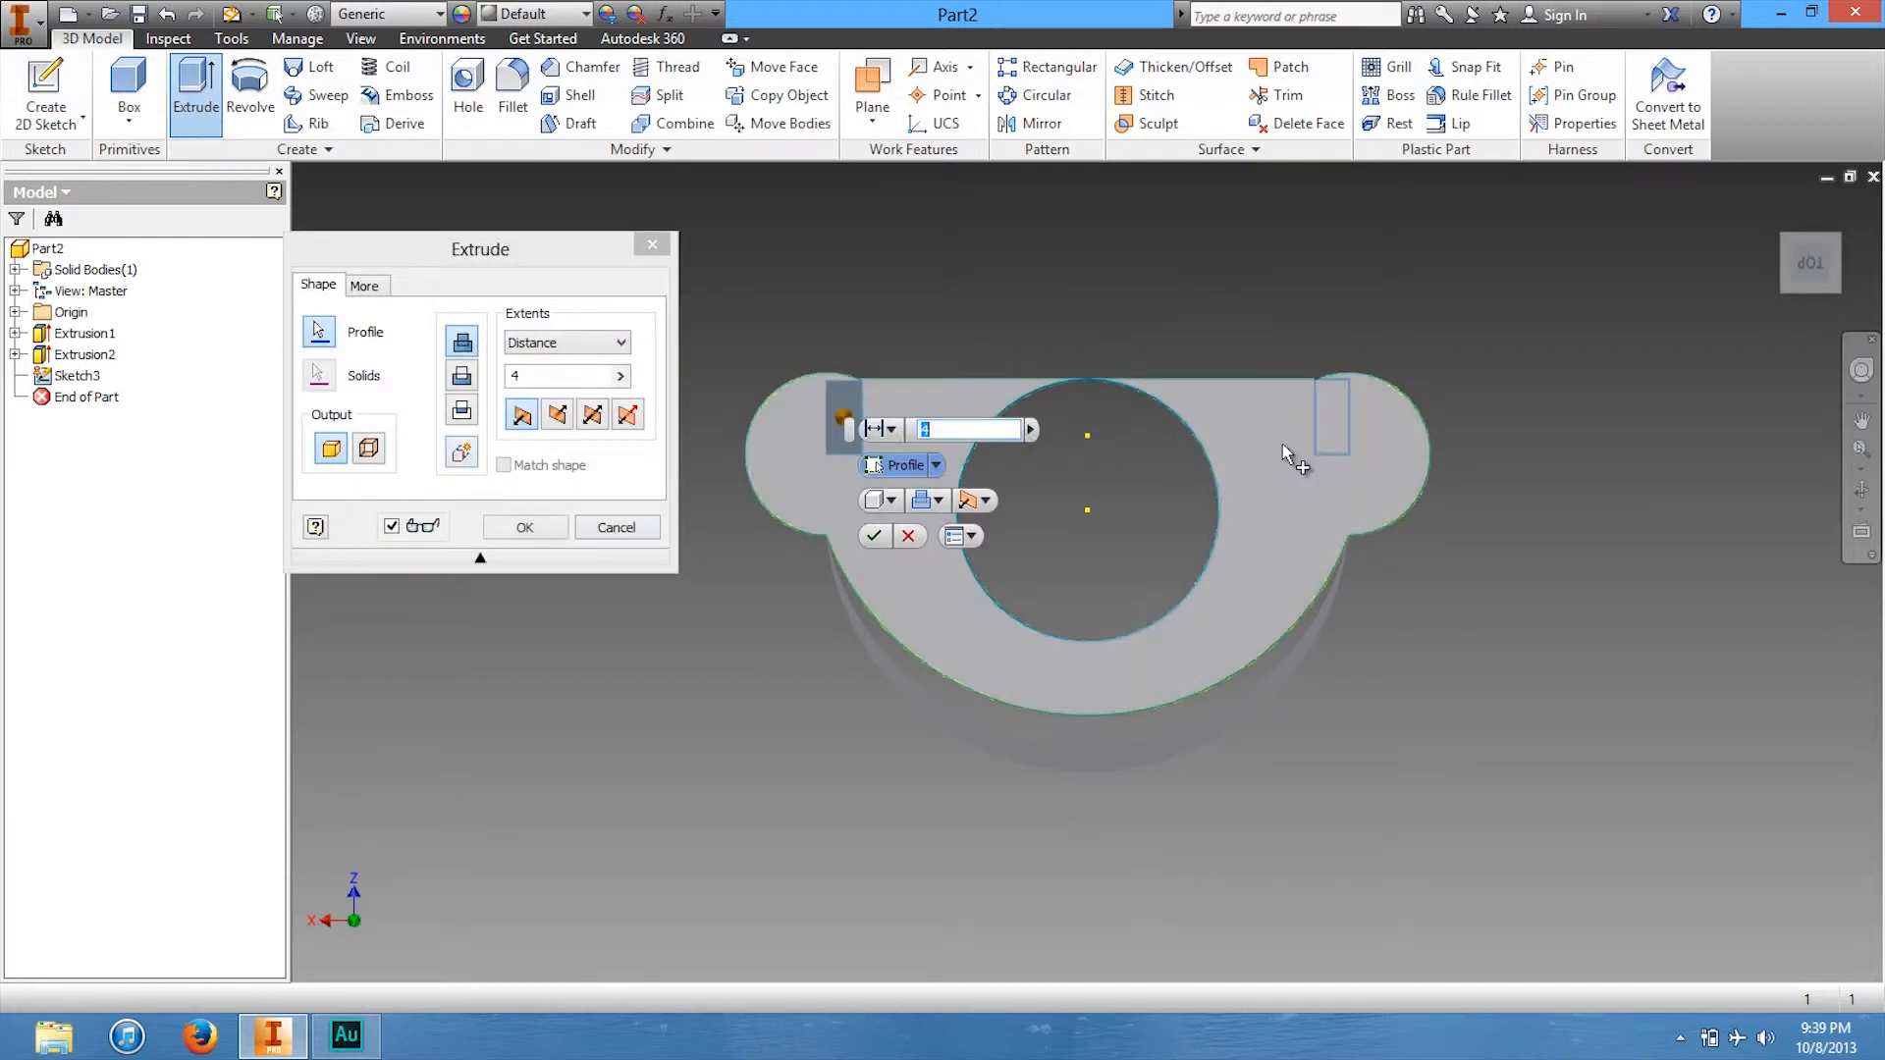
left_click(1336, 416)
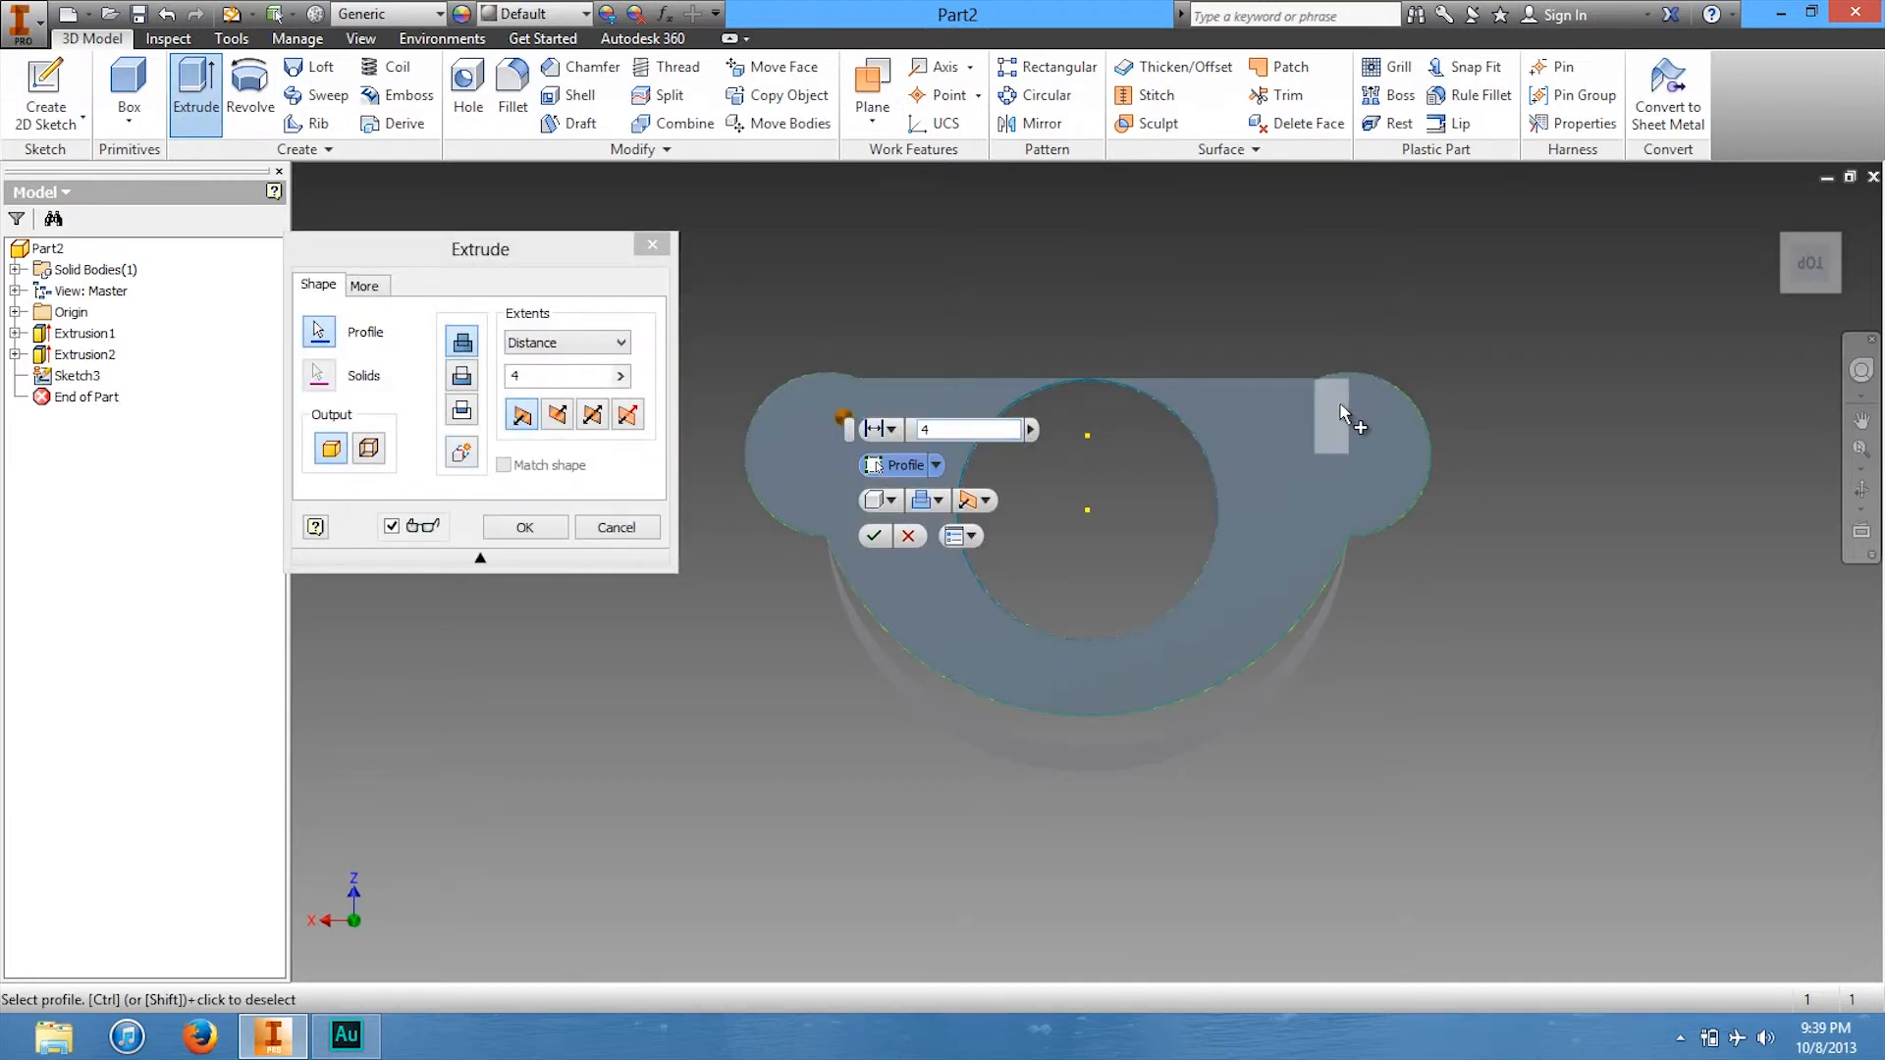
mouse_move(1789, 299)
left_mouse_down()
mouse_move(1771, 370)
mouse_move(1768, 303)
left_mouse_up()
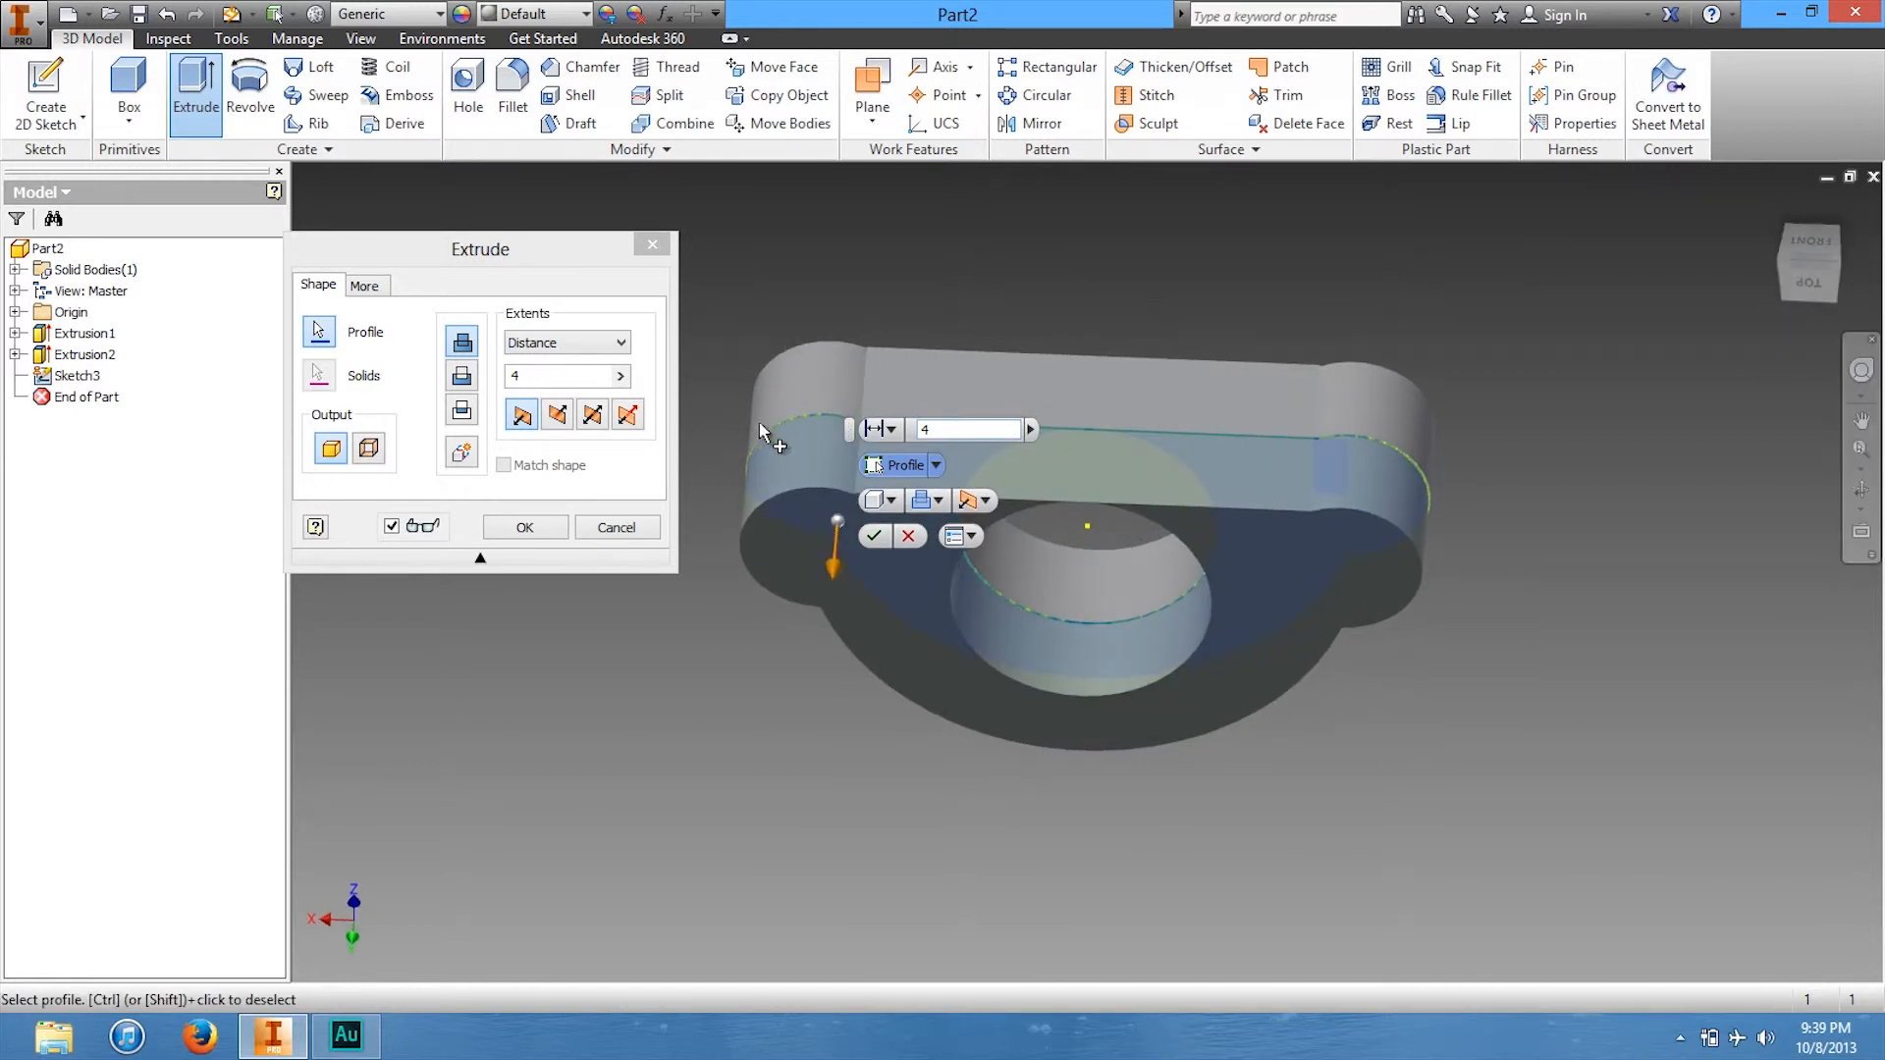
left_click(612, 531)
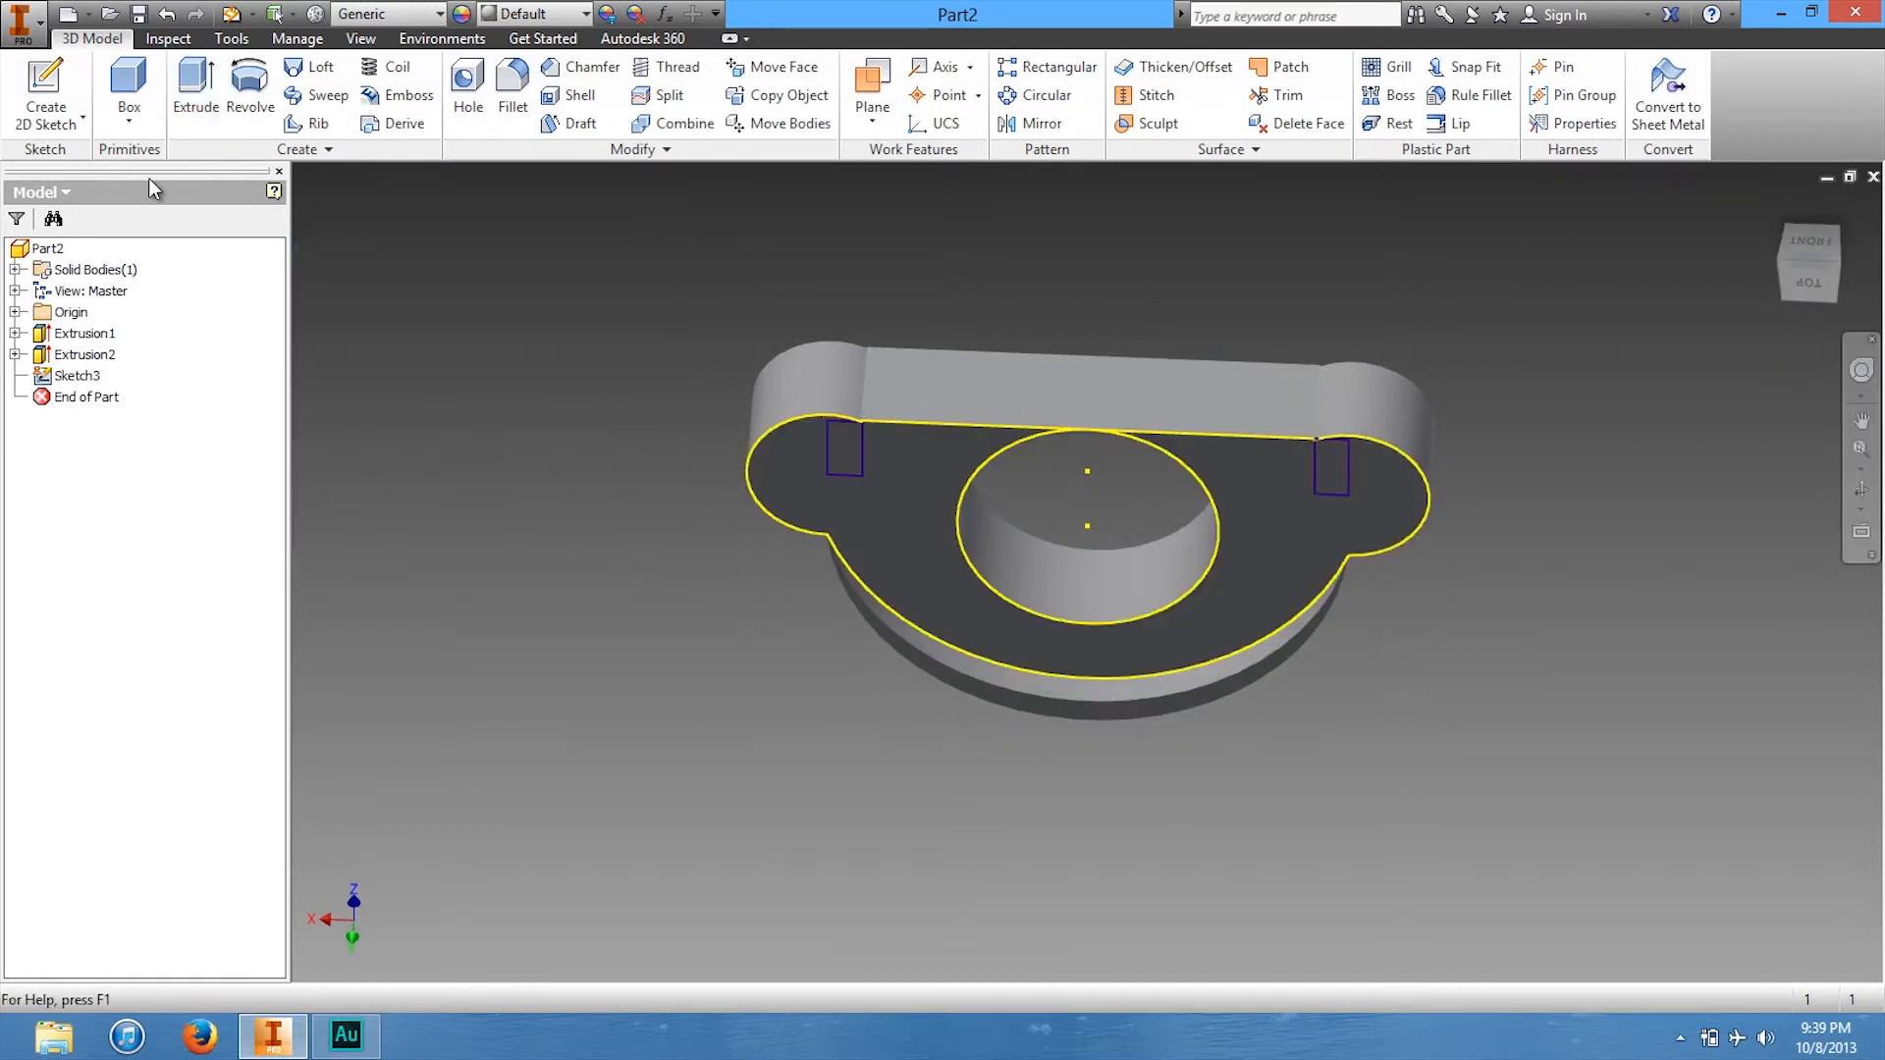
Extrude the two small rectangles near the straight edge 2 mm outward from the flat face as joined blocks.
left_click(211, 93)
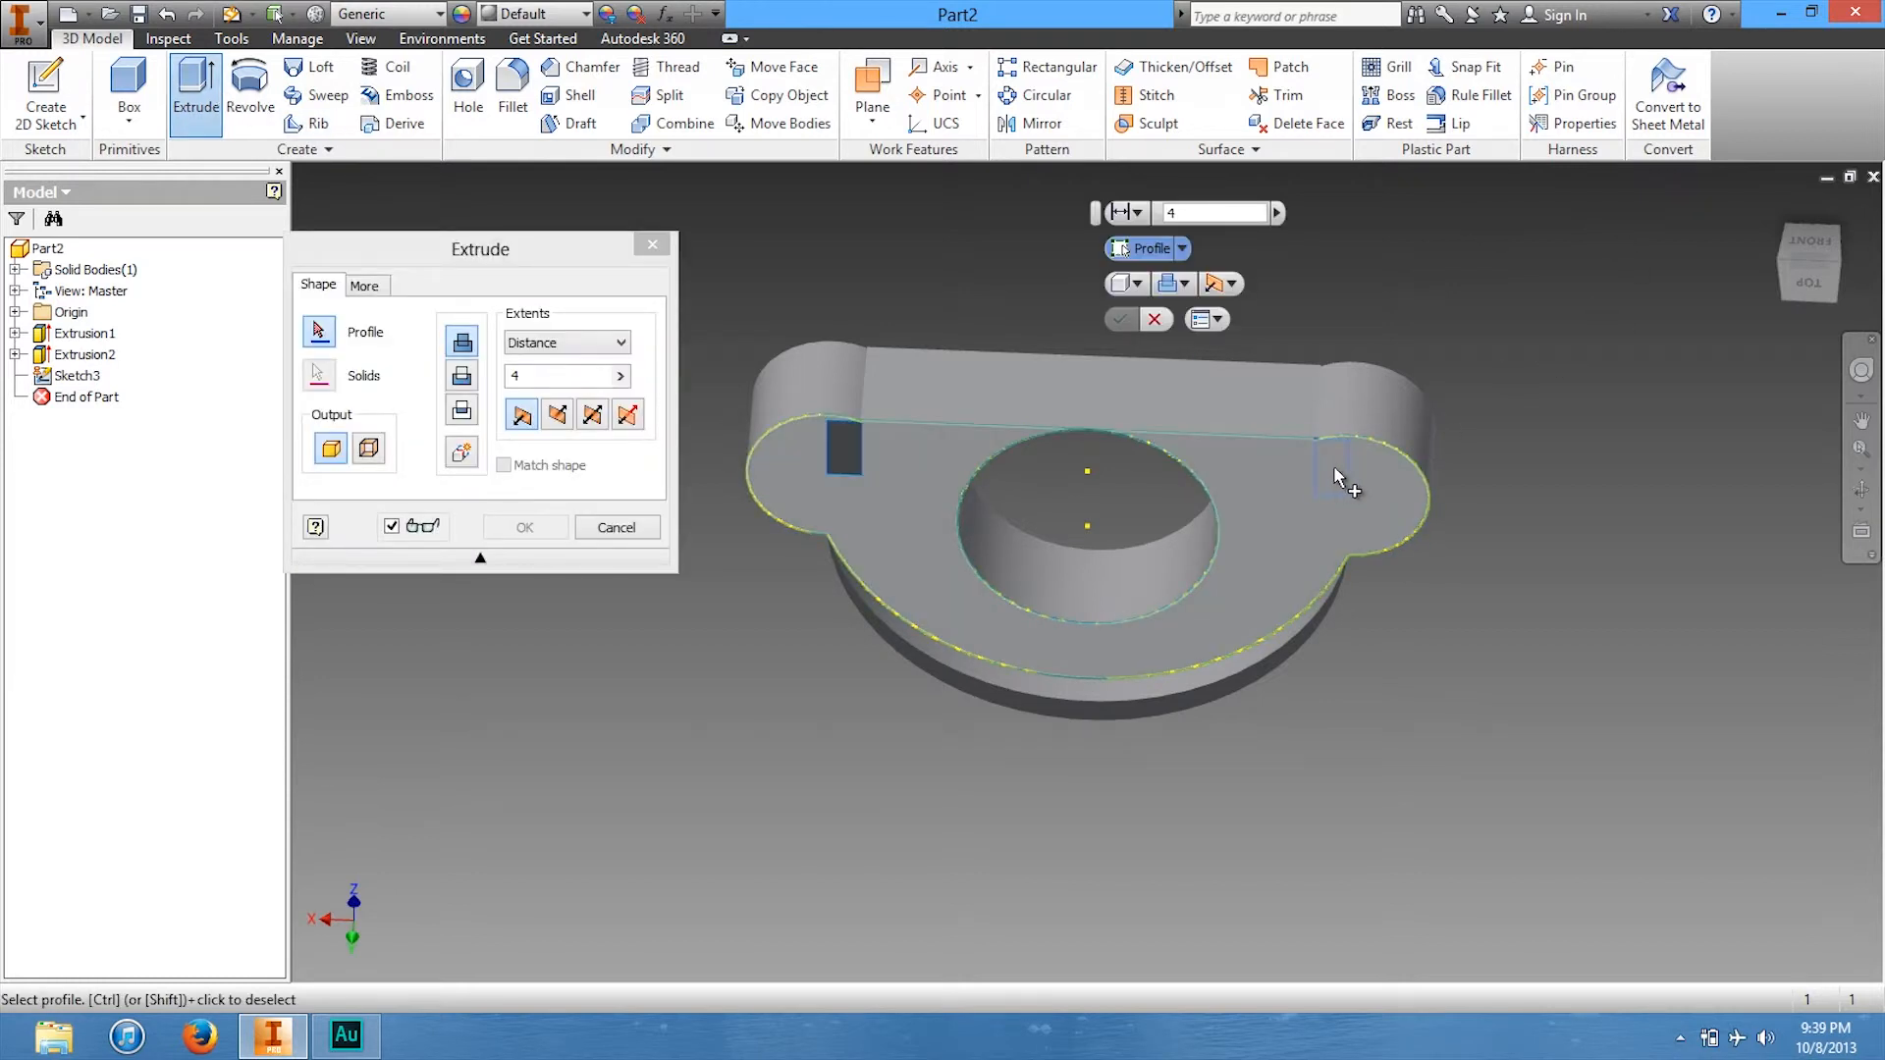
left_click(1809, 280)
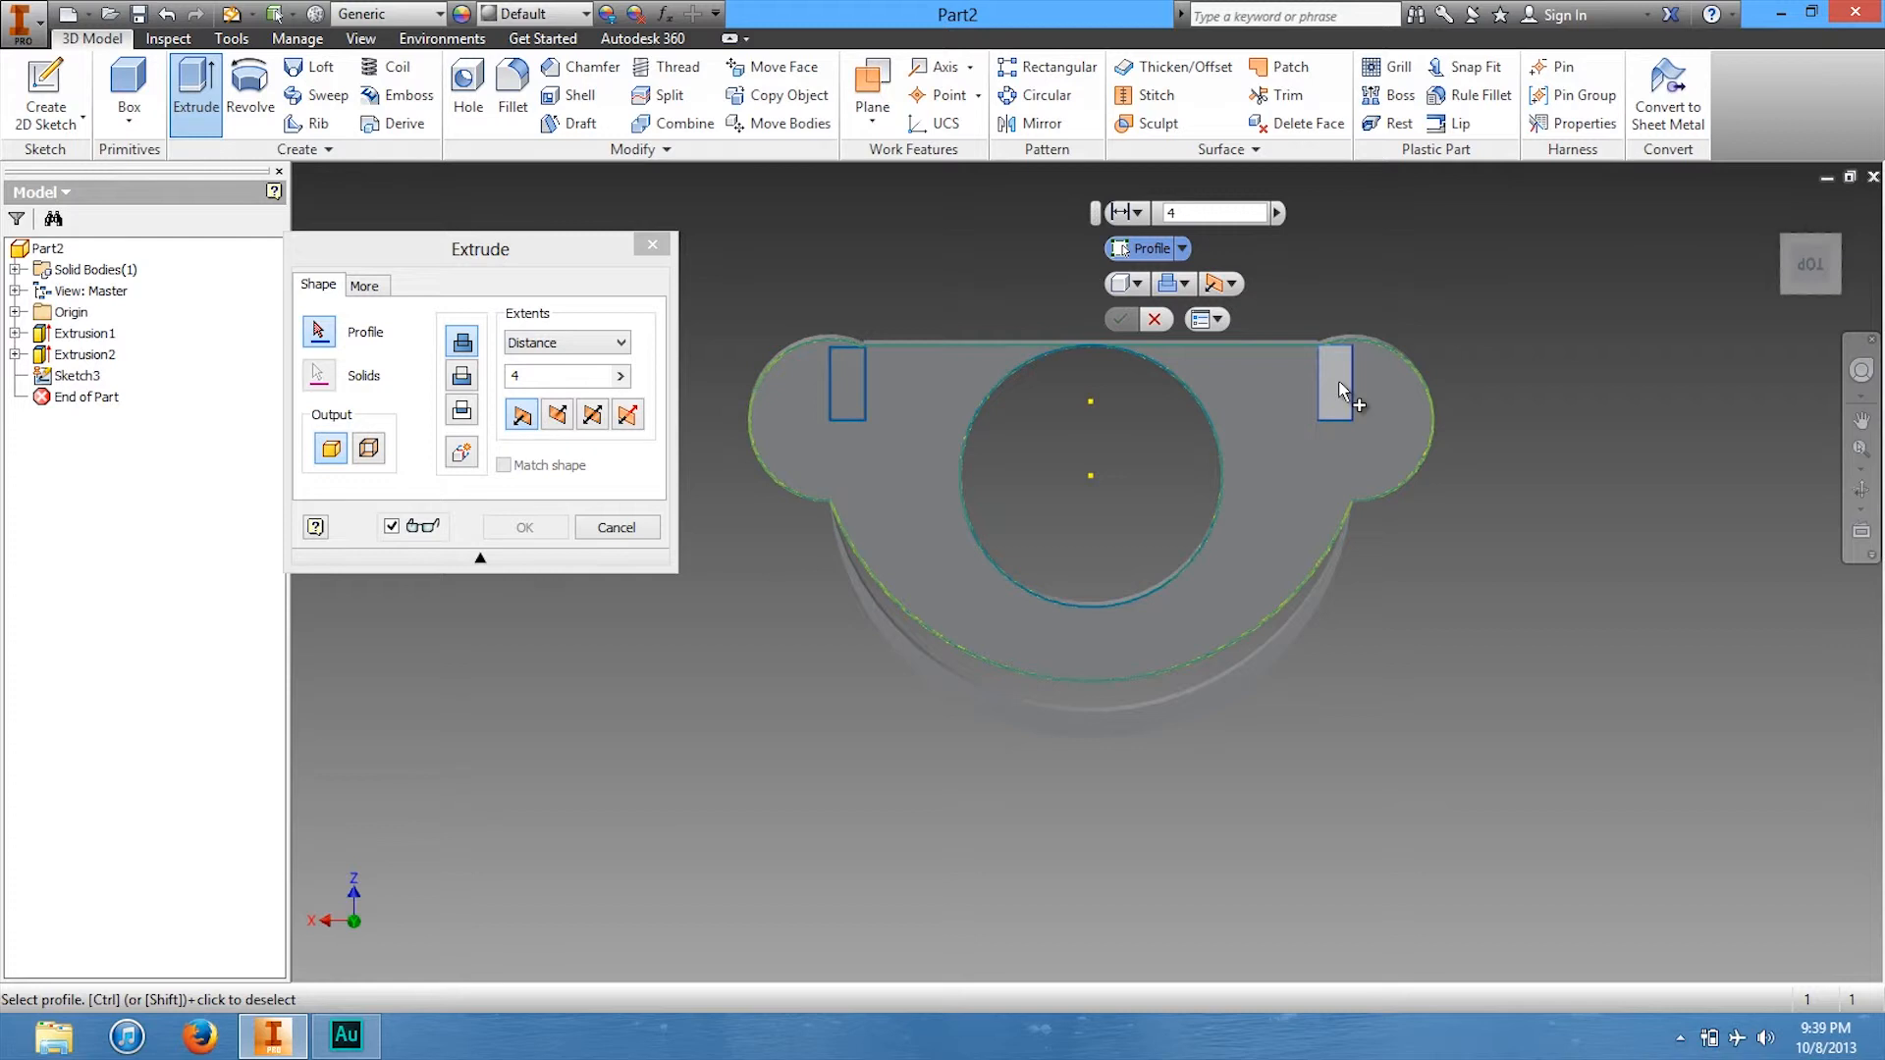
left_click(1340, 383)
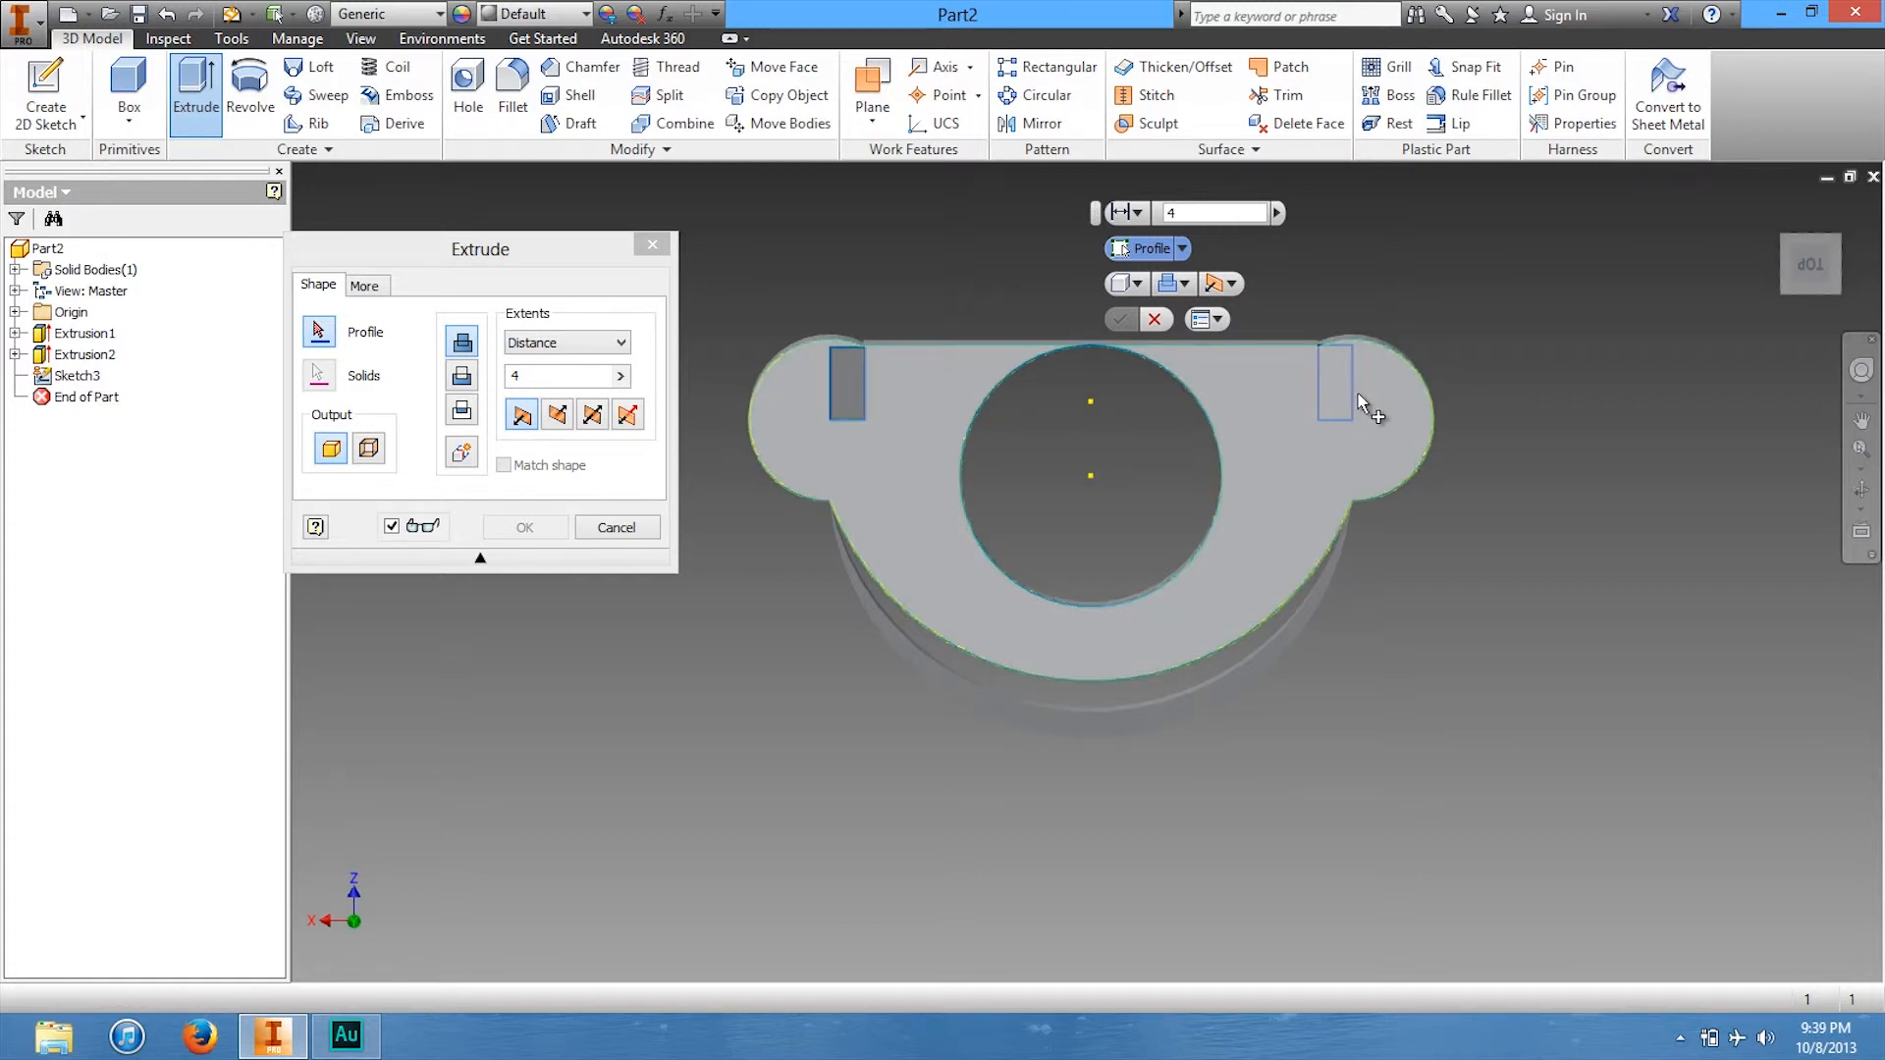
left_click(847, 405)
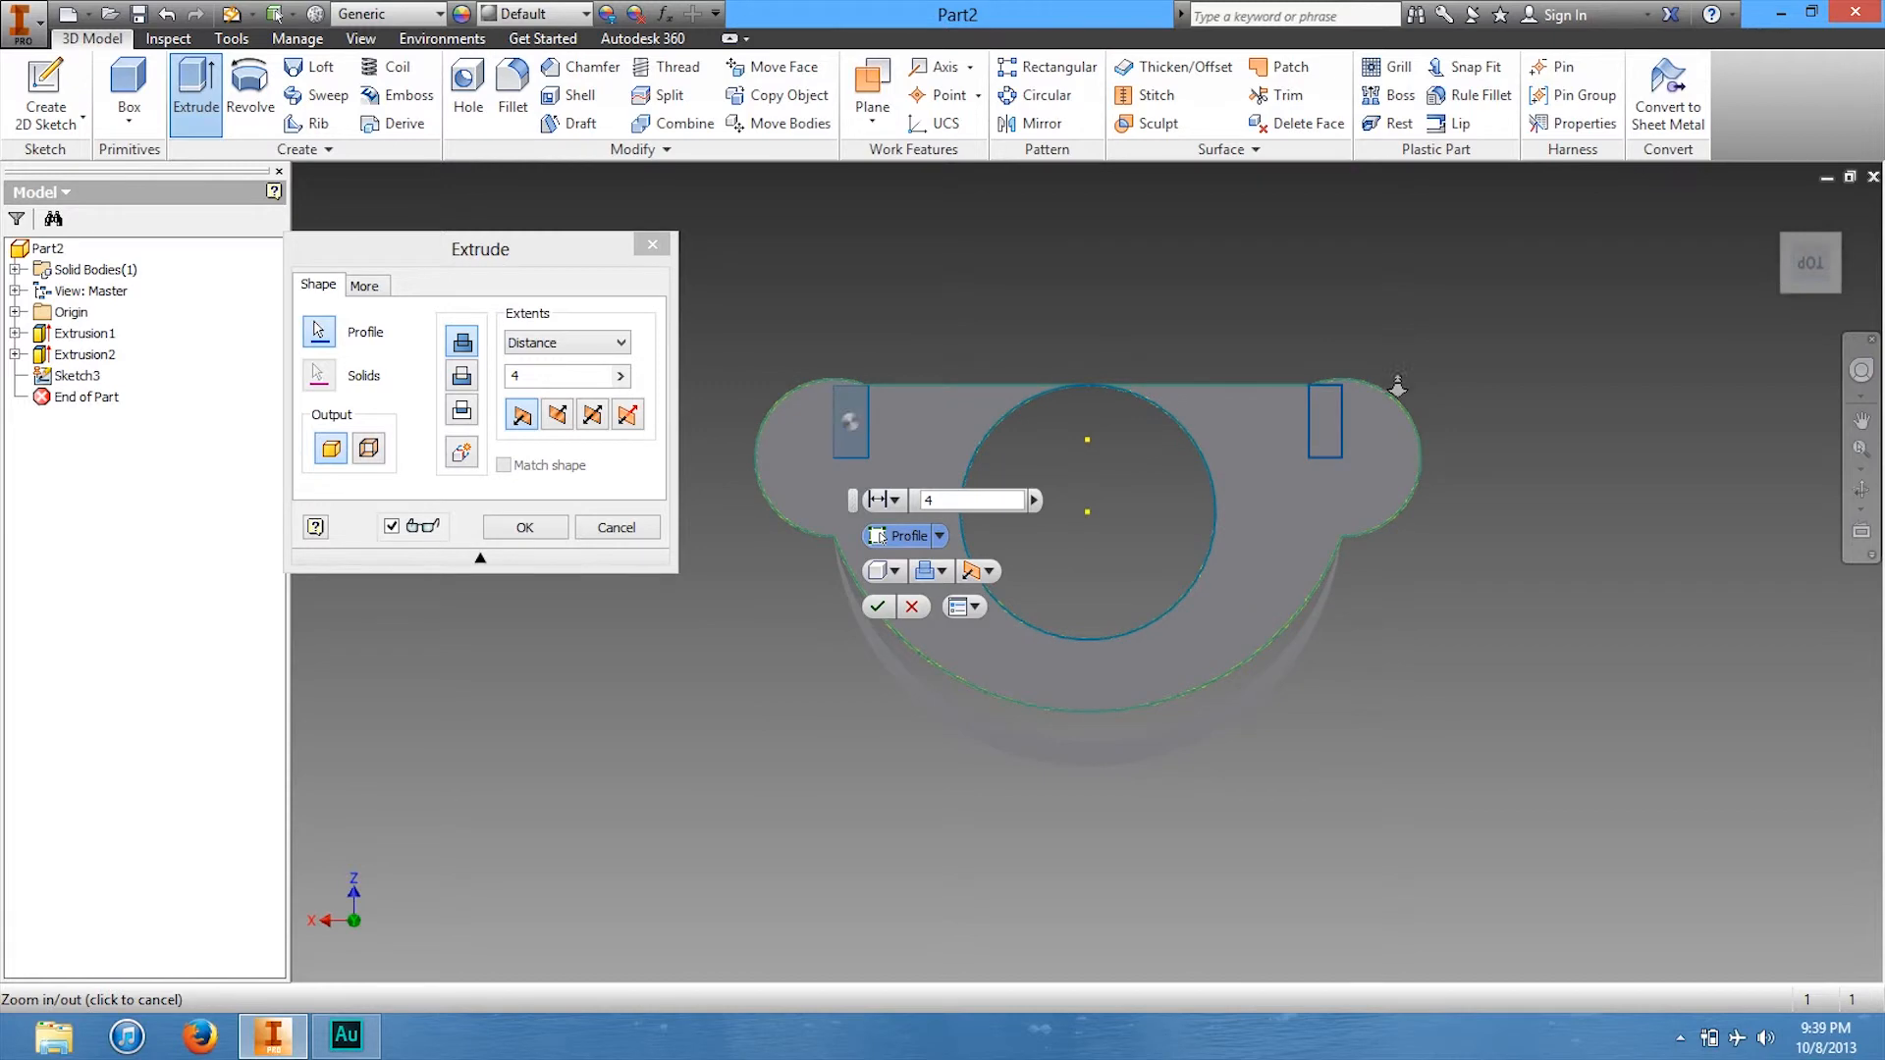
scroll(1404, 383, "down", 5)
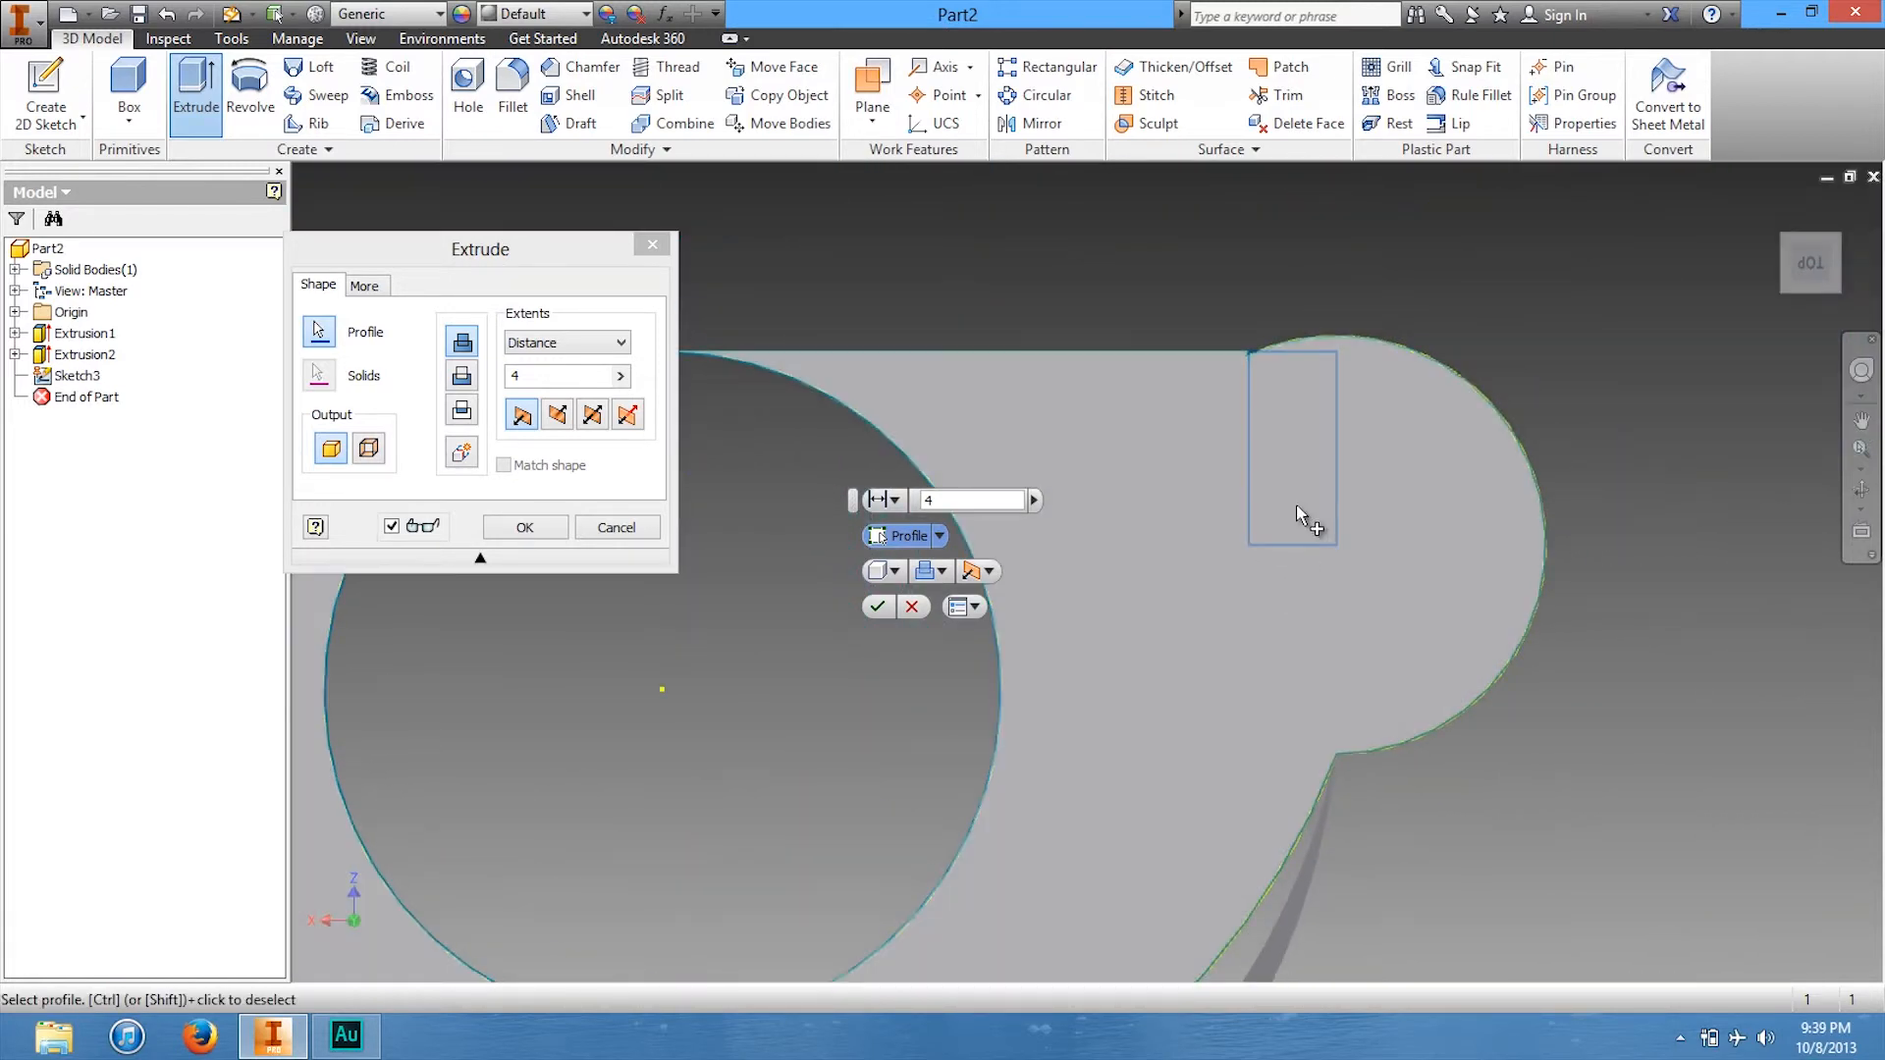
middle_click_drag(1260, 377, 1272, 548)
scroll(1337, 718, "down", 4)
scroll(1336, 718, "down", 1)
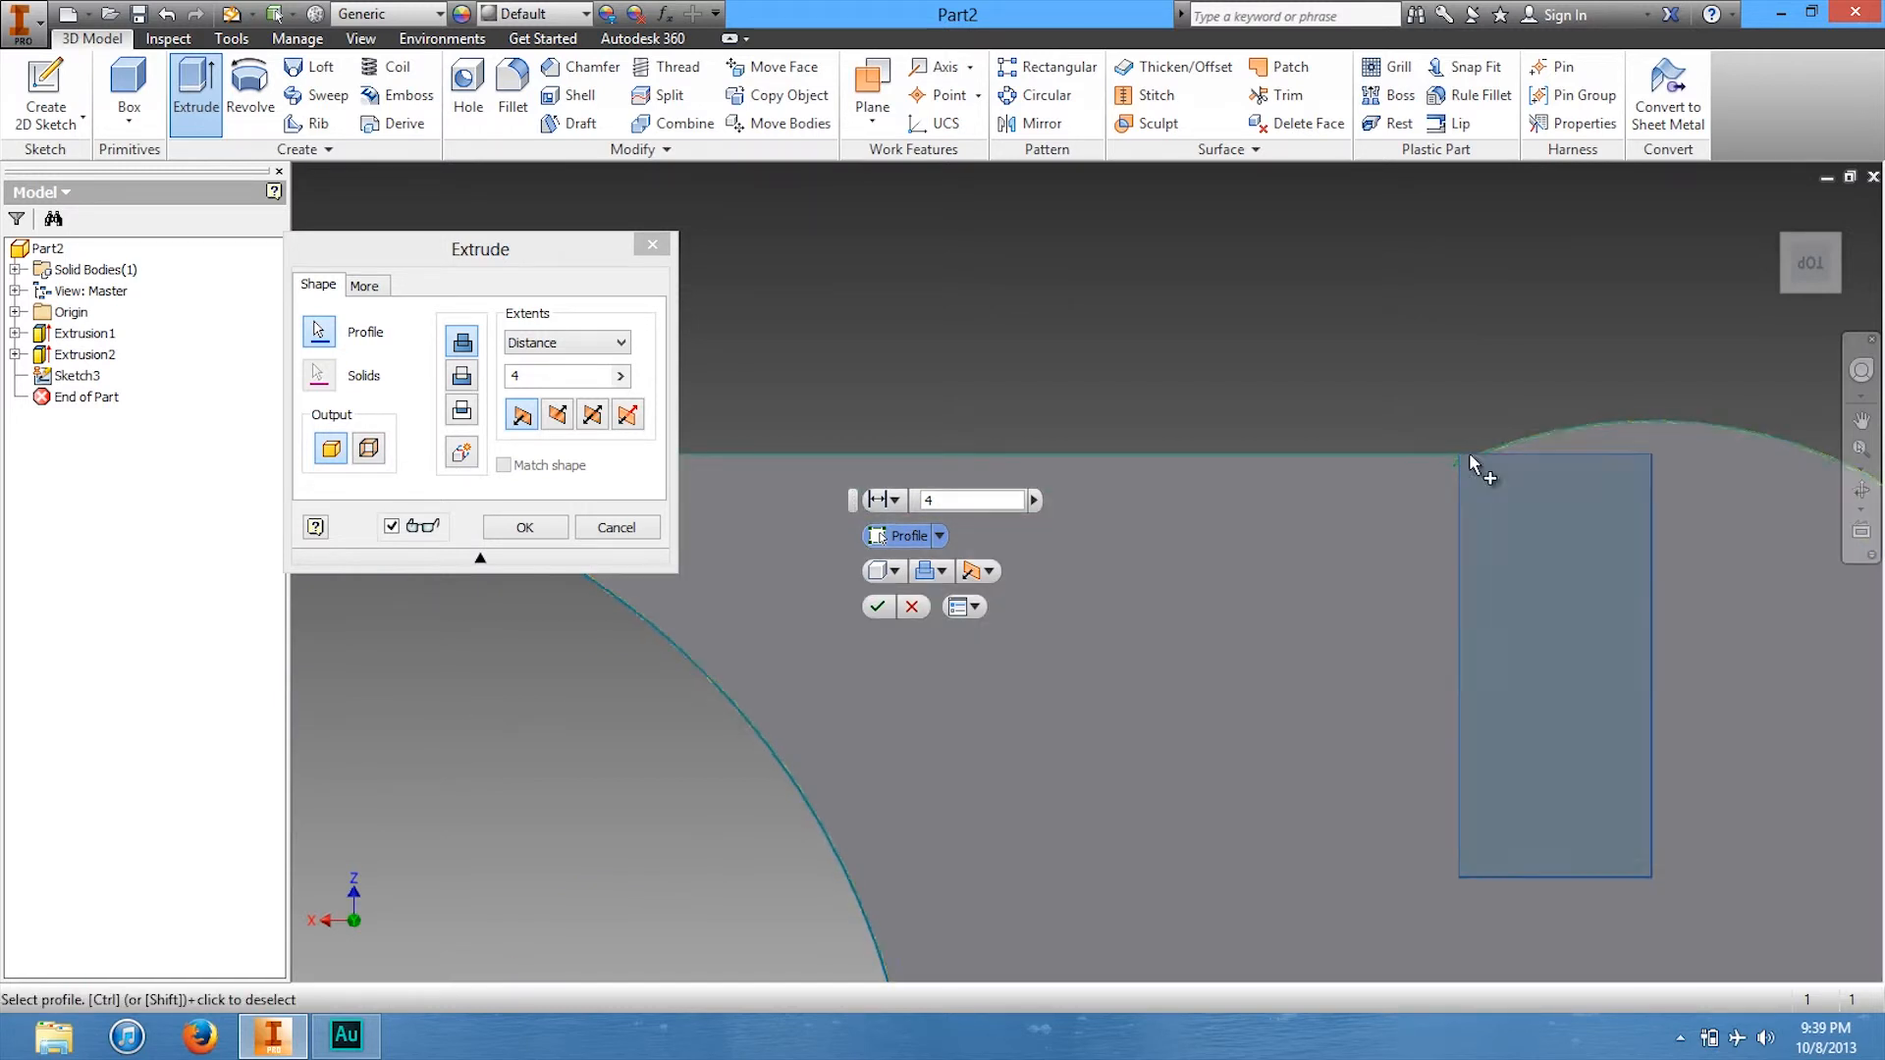
scroll(1233, 740, "up", 3)
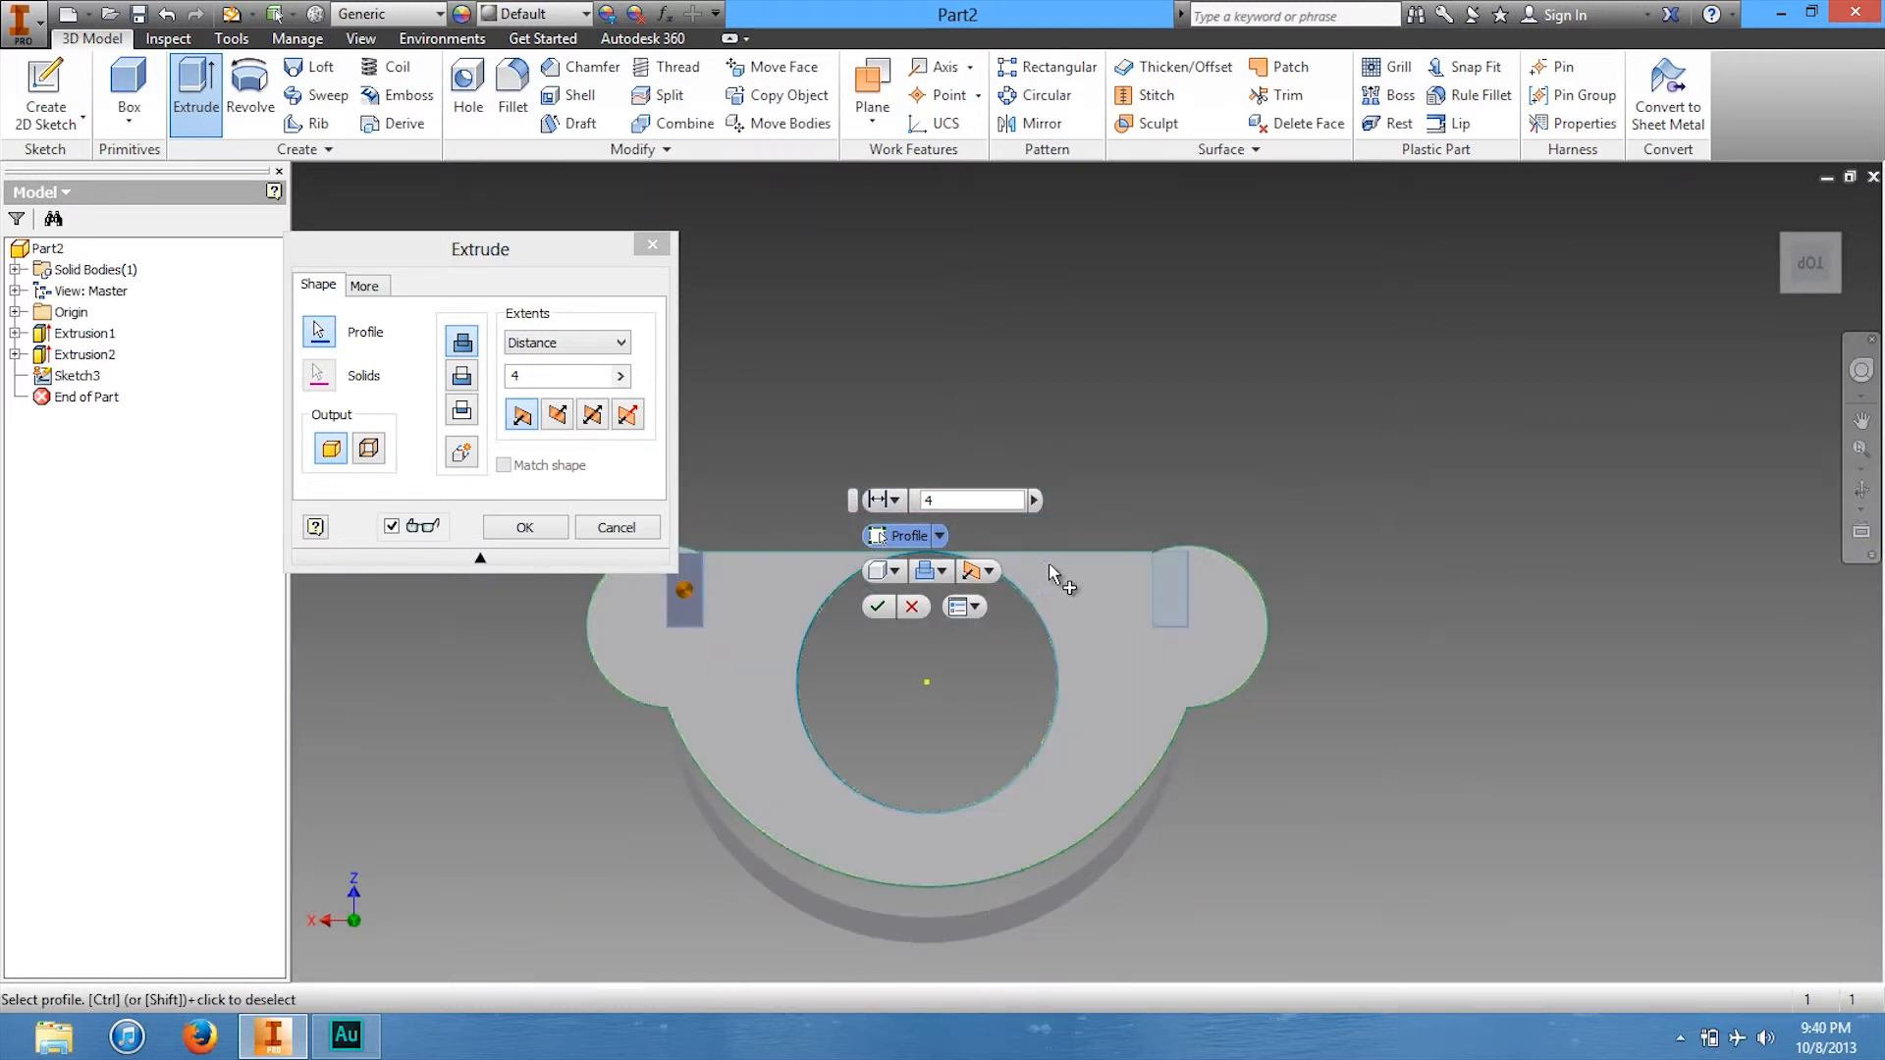
middle_click_drag(1182, 492, 1334, 282)
scroll(1423, 421, "down", 2)
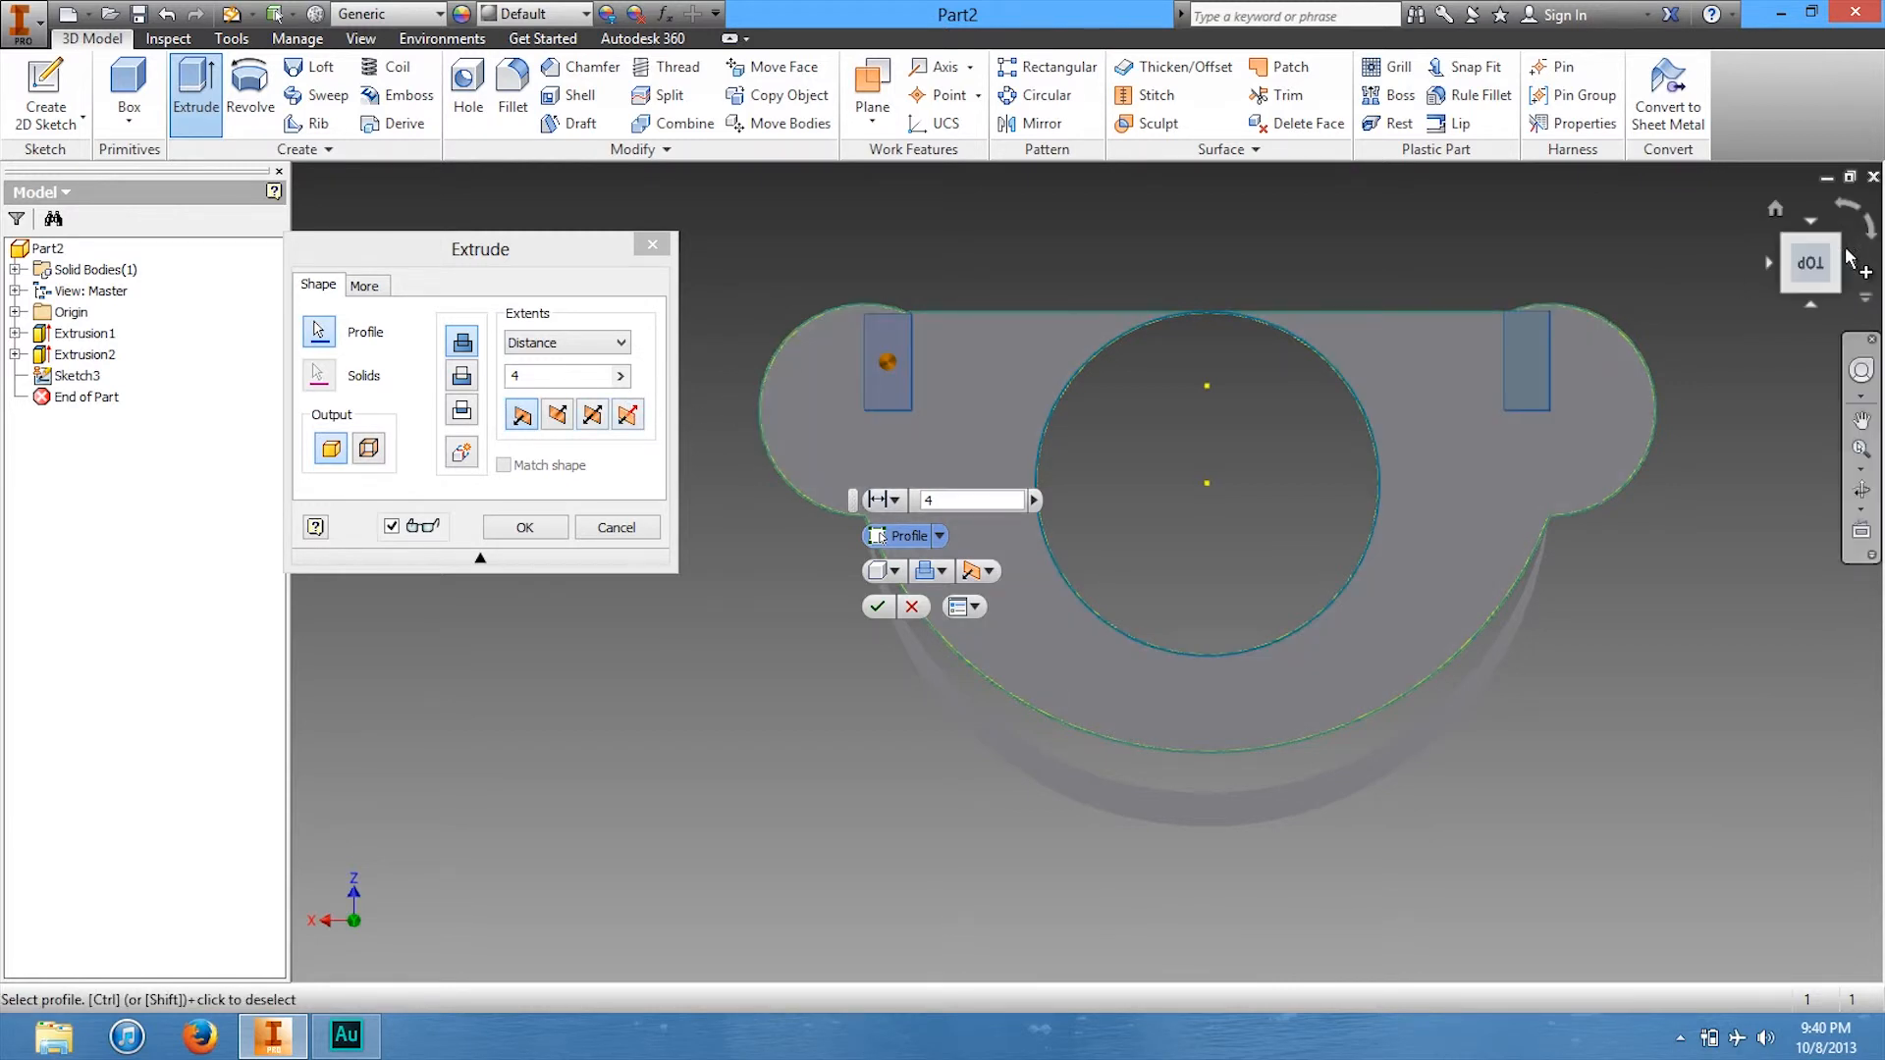
left_click_drag(1802, 276, 1823, 160)
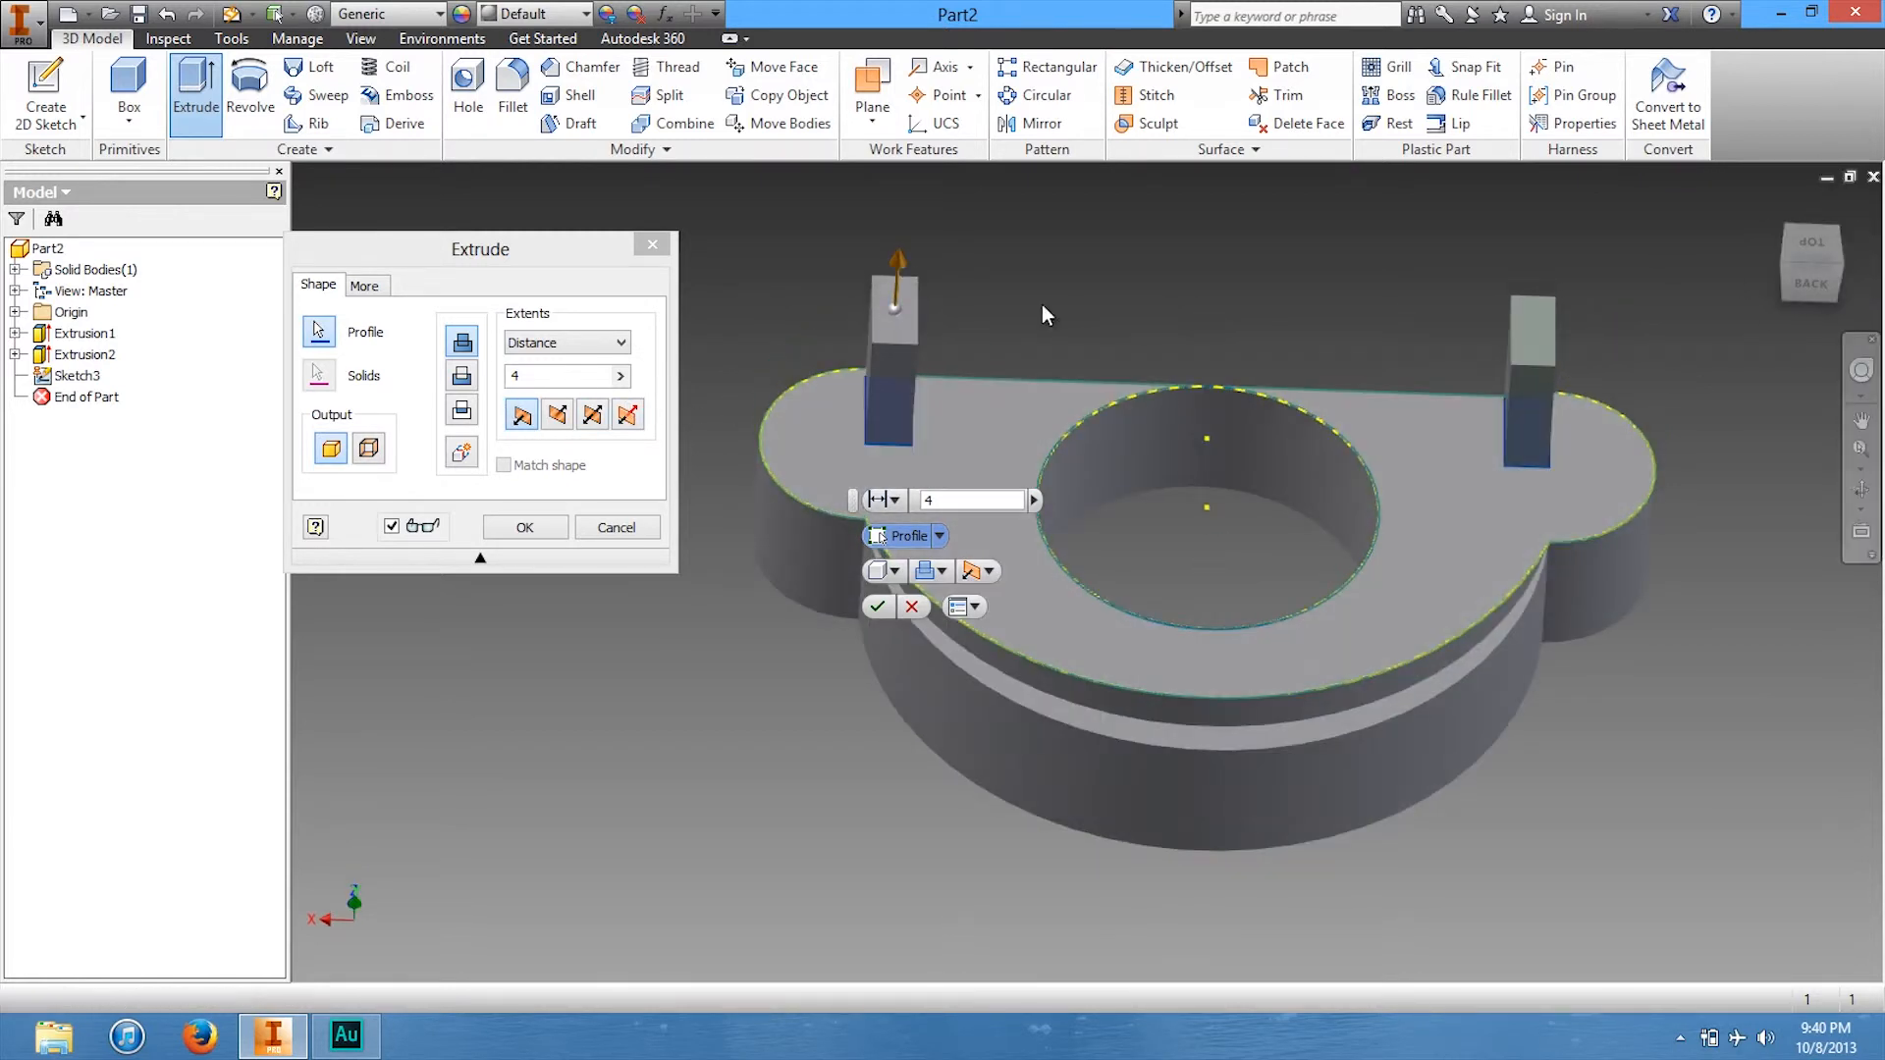
left_click(548, 376)
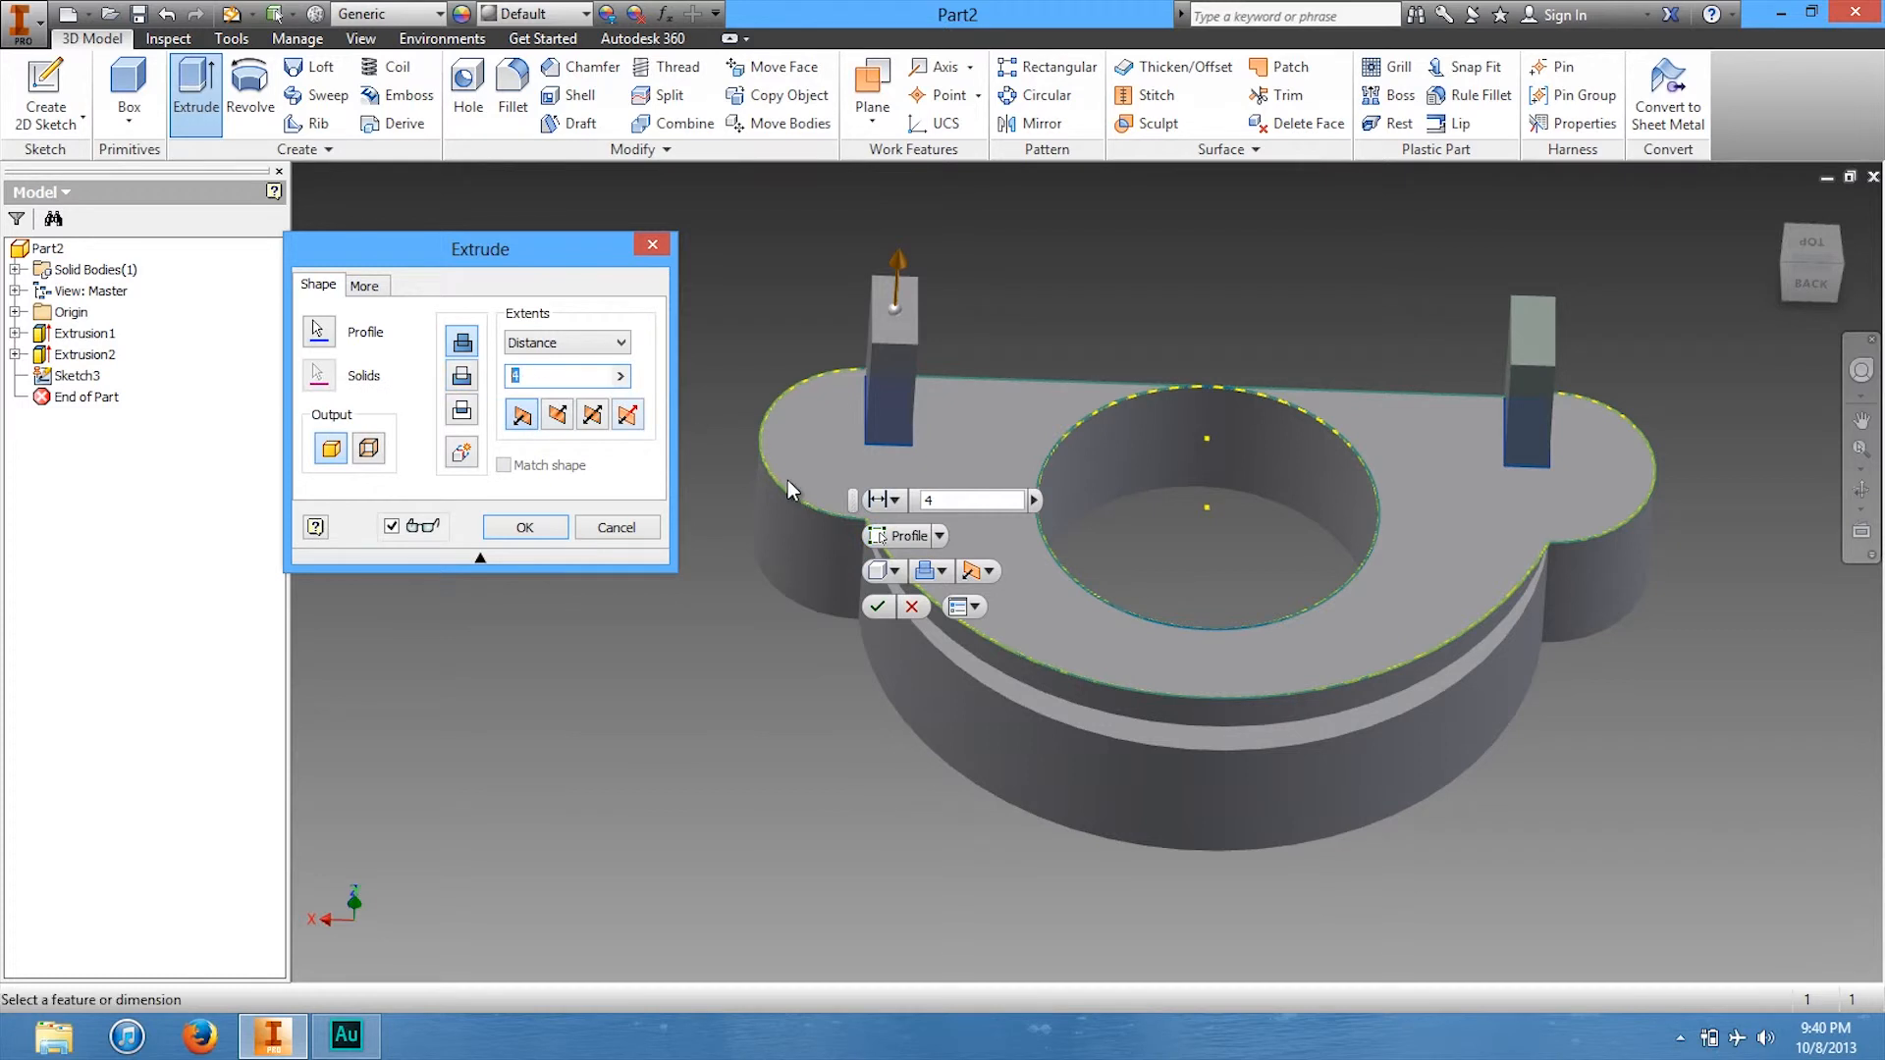
type("2")
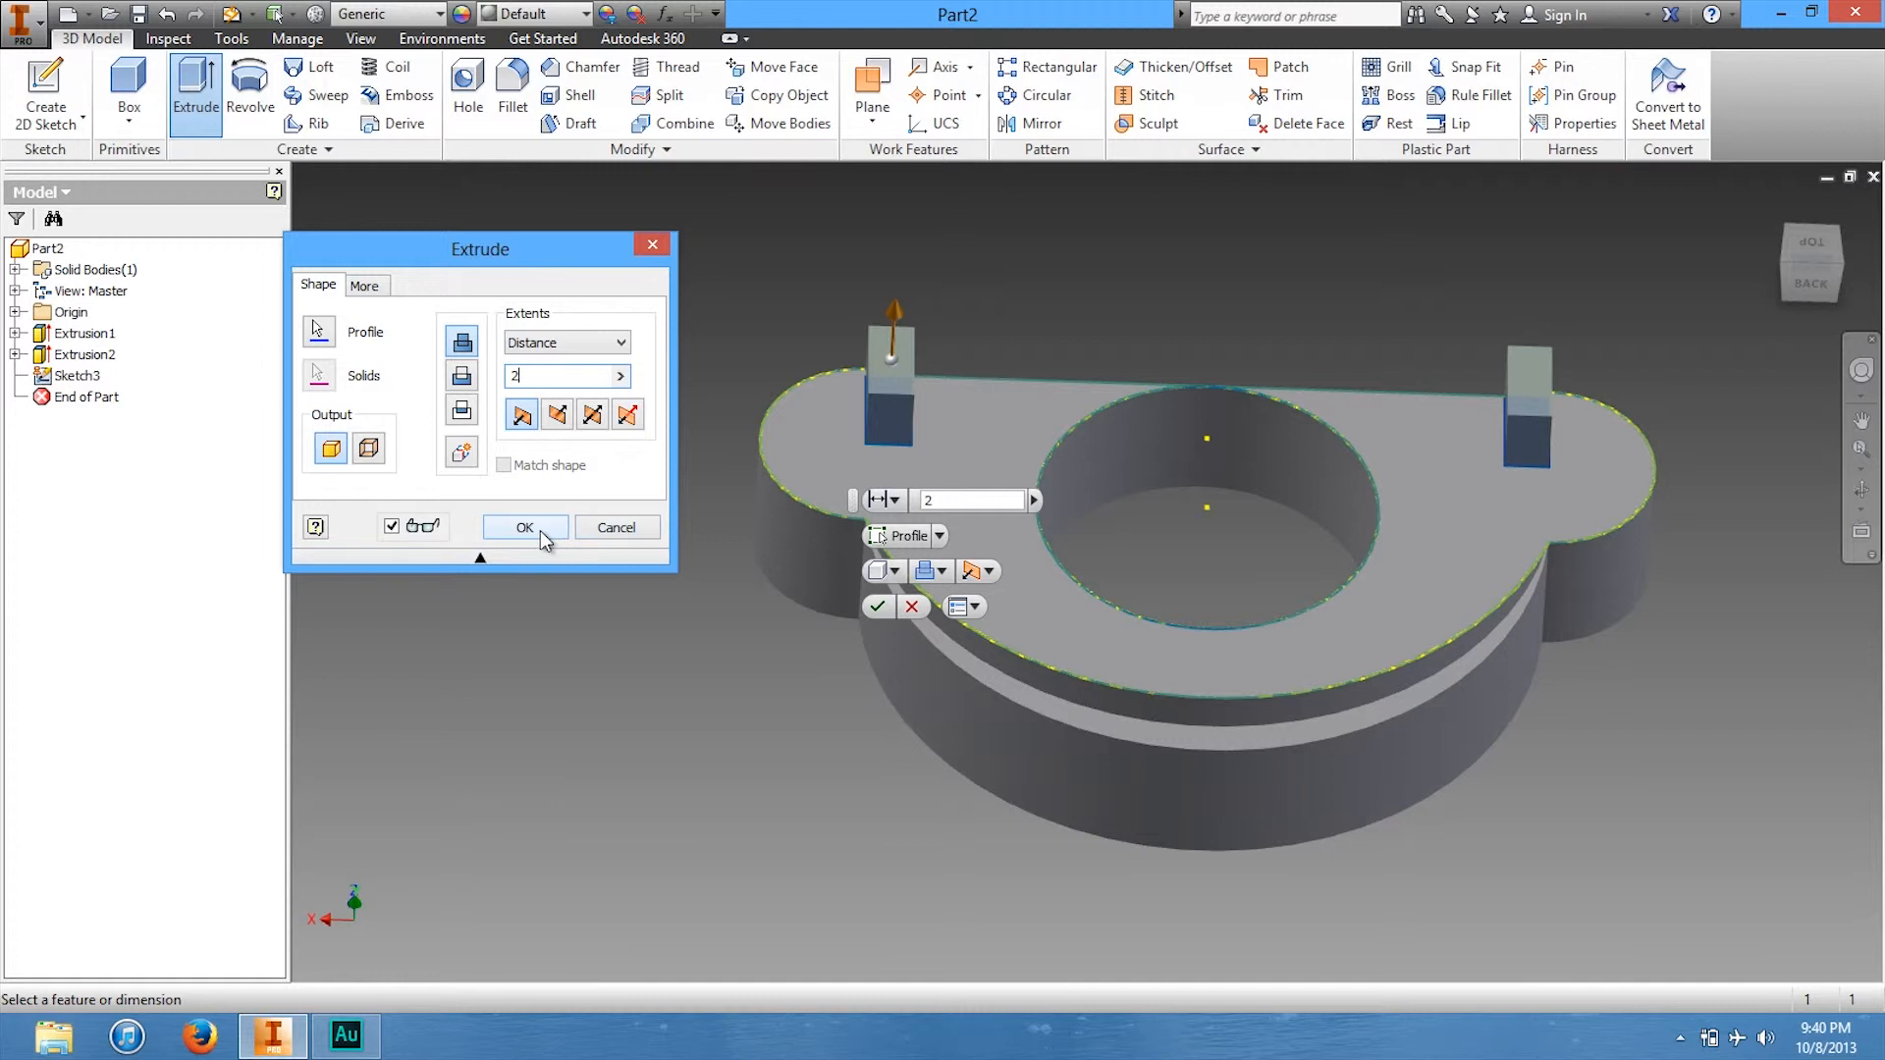
left_click(525, 528)
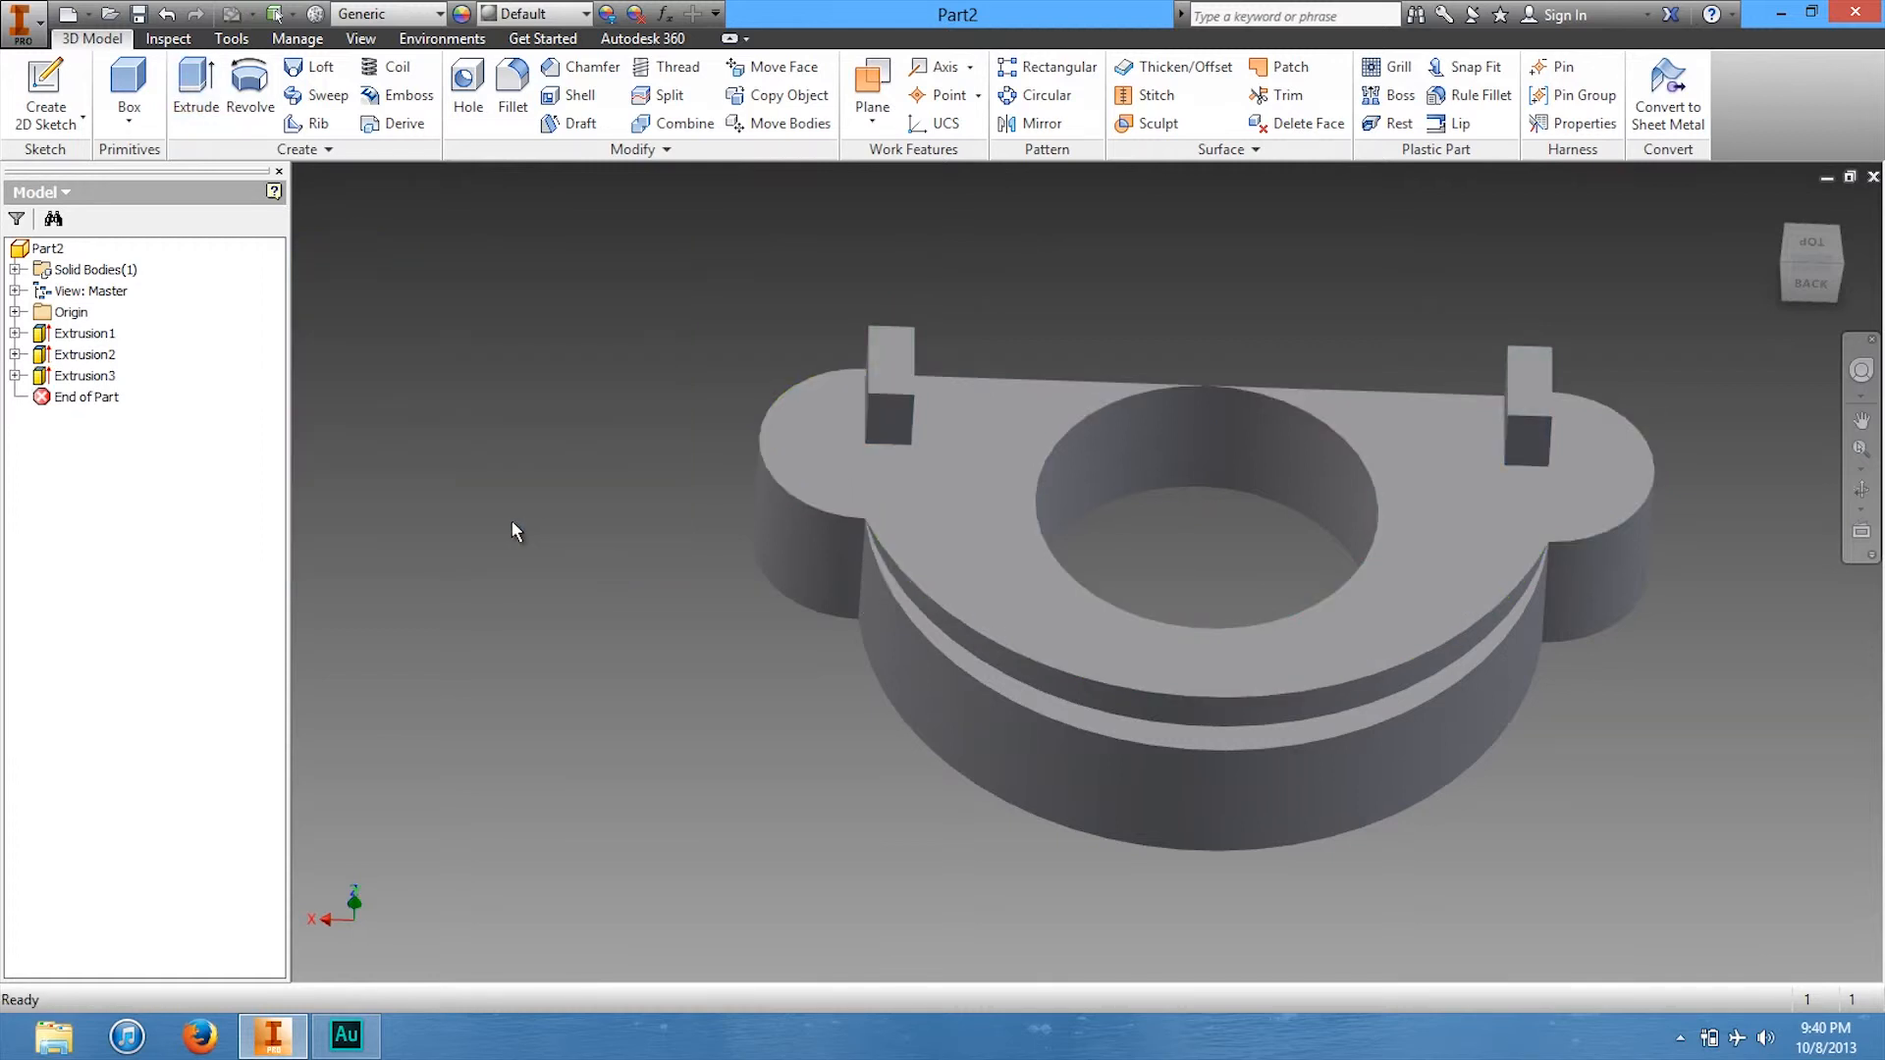
On the flat face around the hole, sketch two rectangles about 4.8 by 0.9 mm, each from an outer arc endpoint to the hole's edge.
left_click(46, 98)
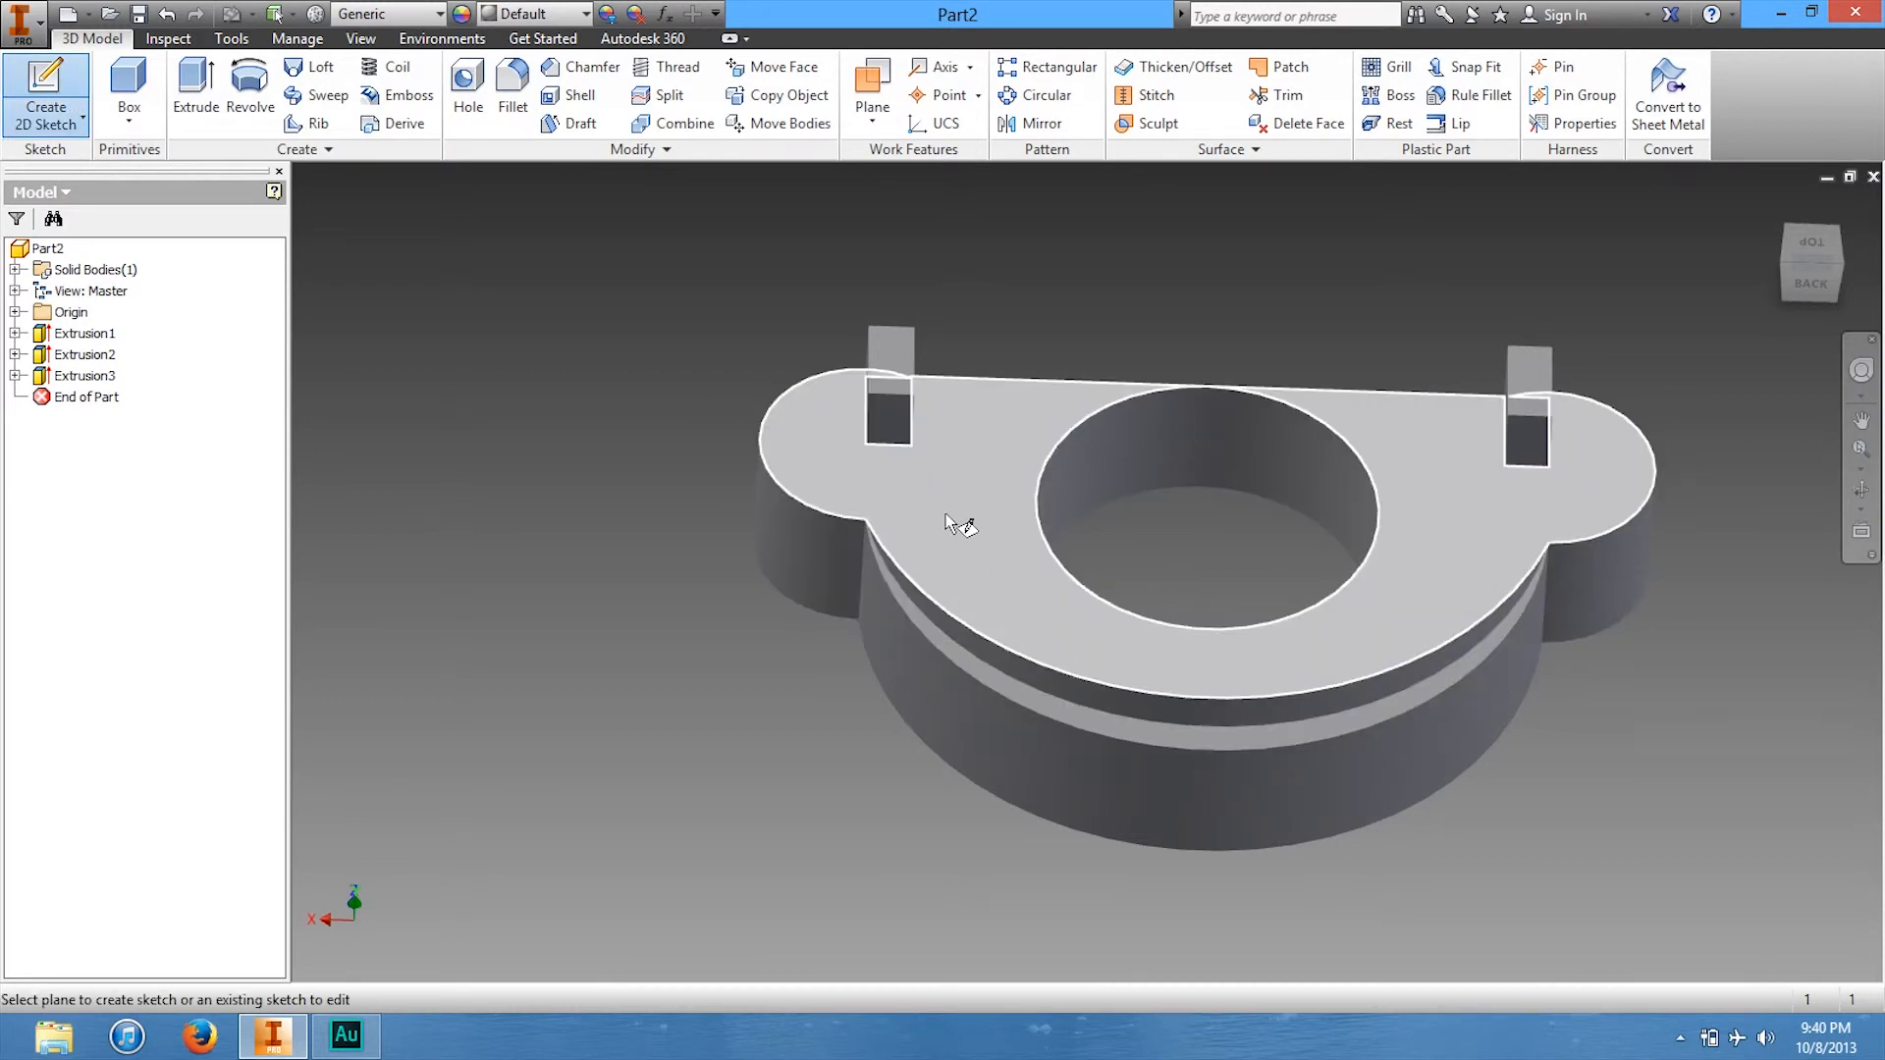
left_click(951, 523)
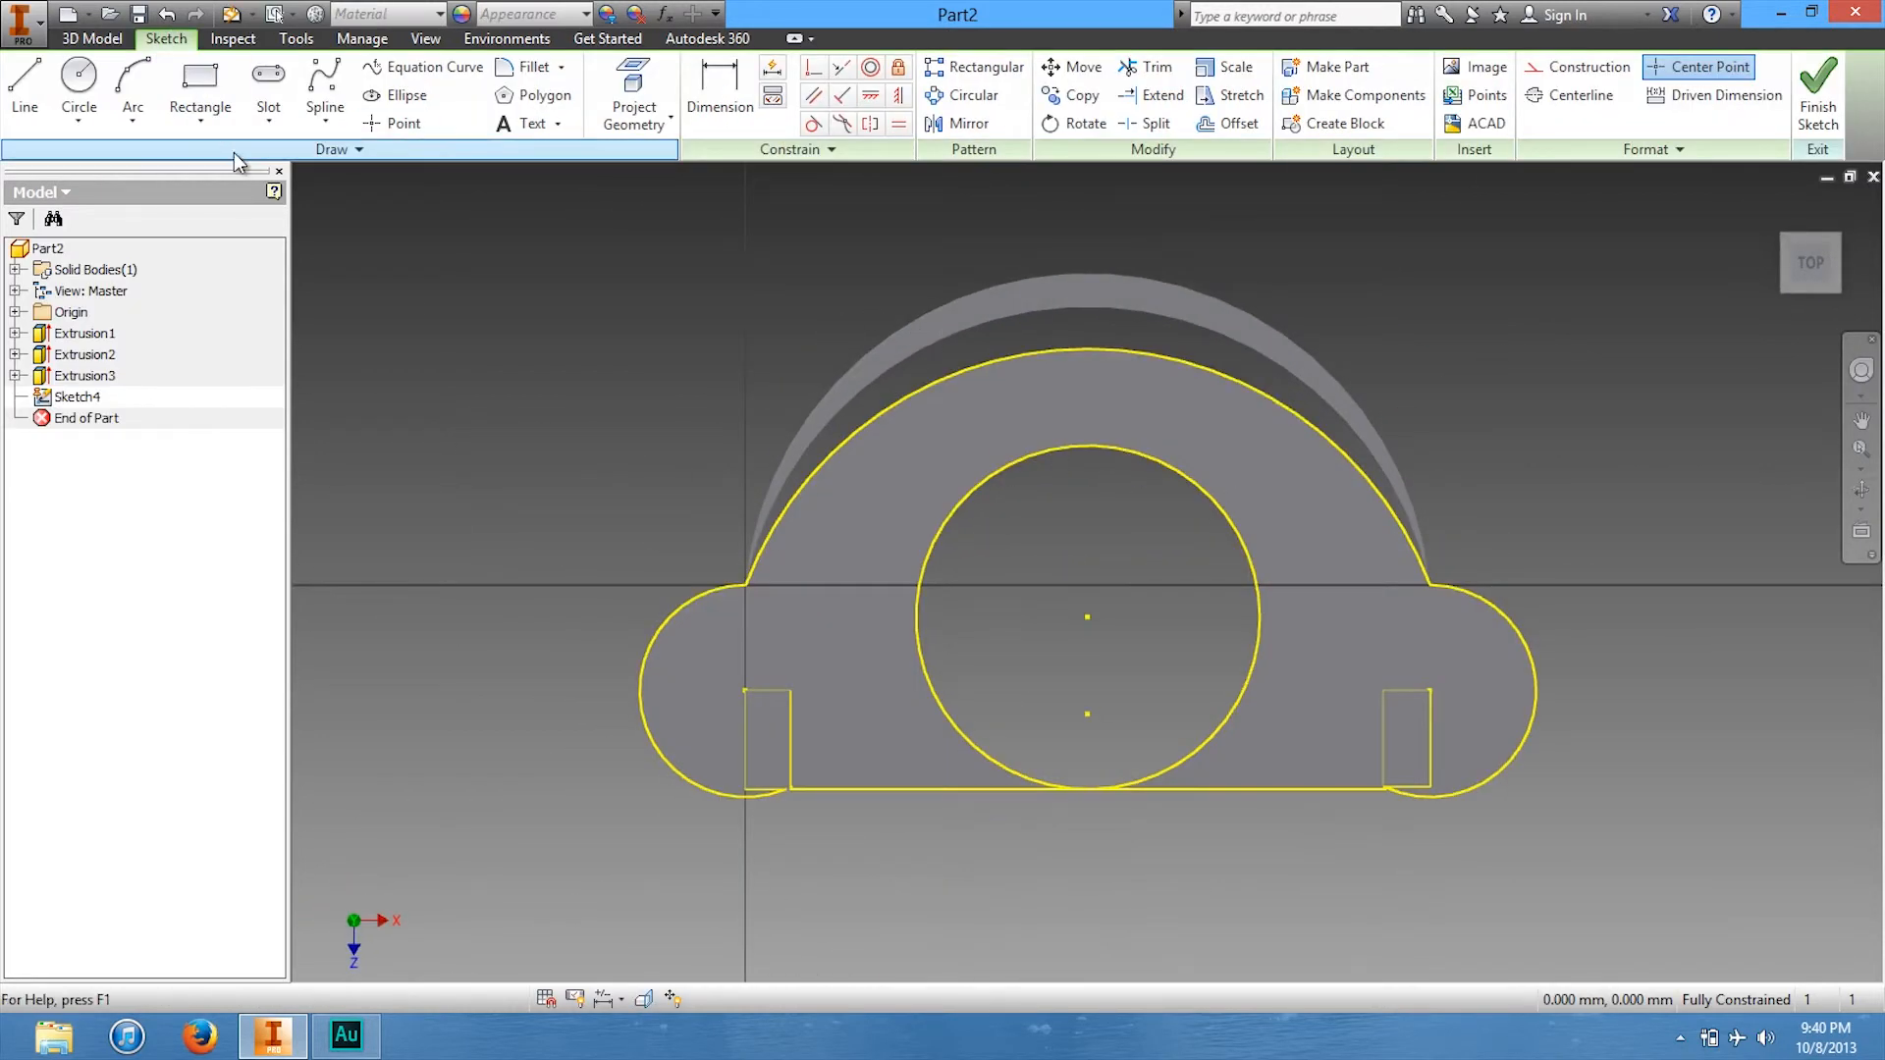
left_click(203, 93)
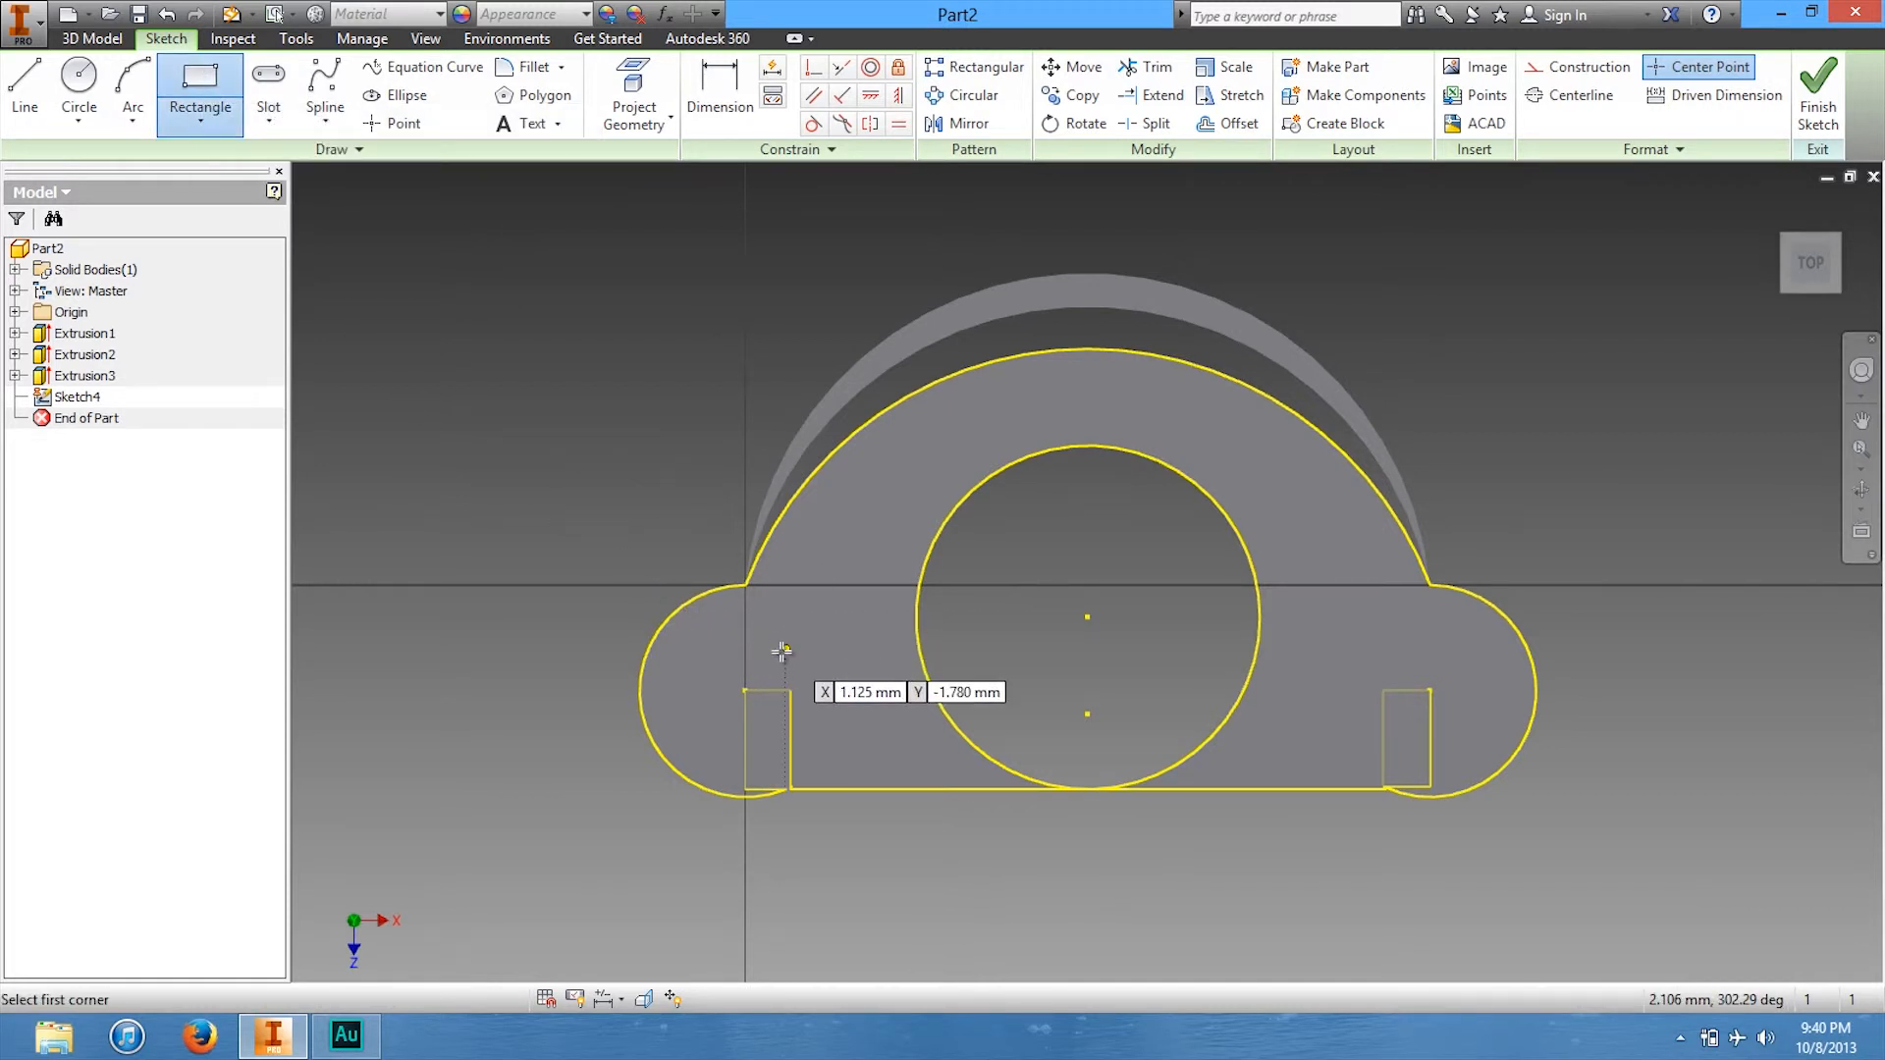
left_click(746, 587)
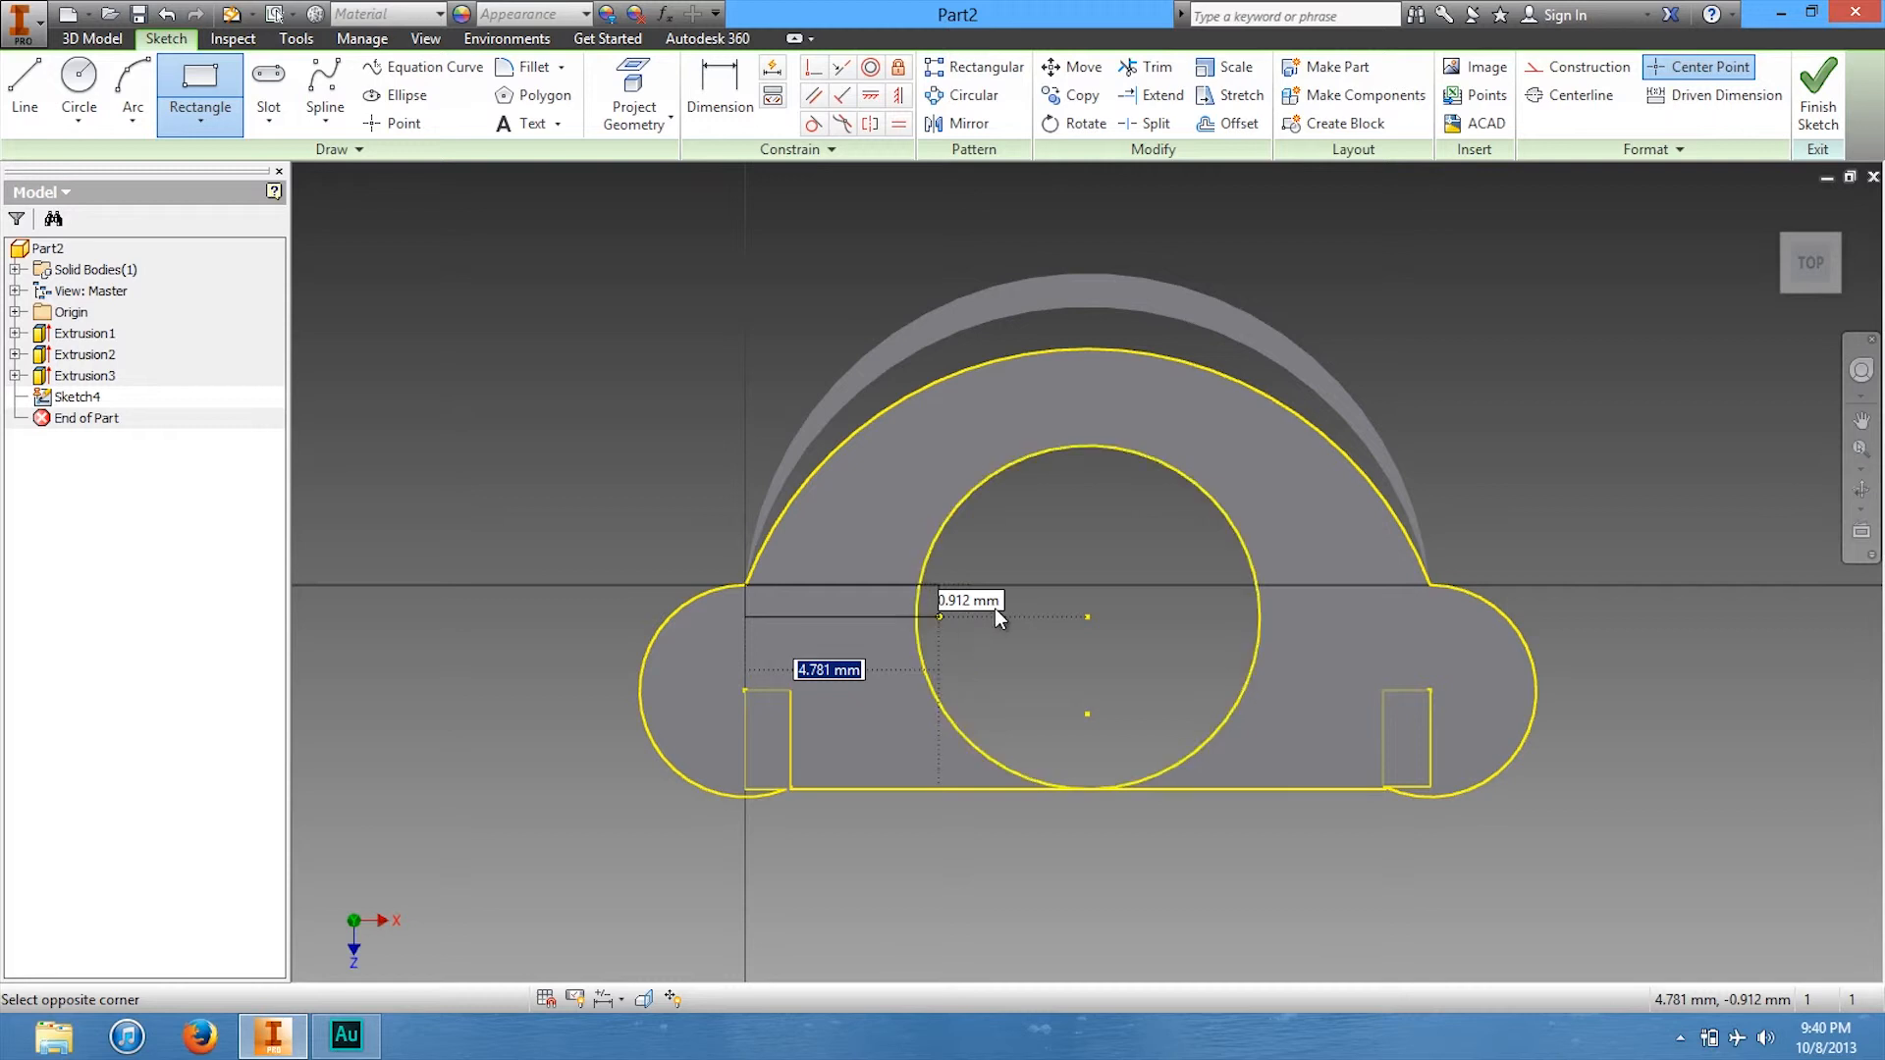
left_click(921, 618)
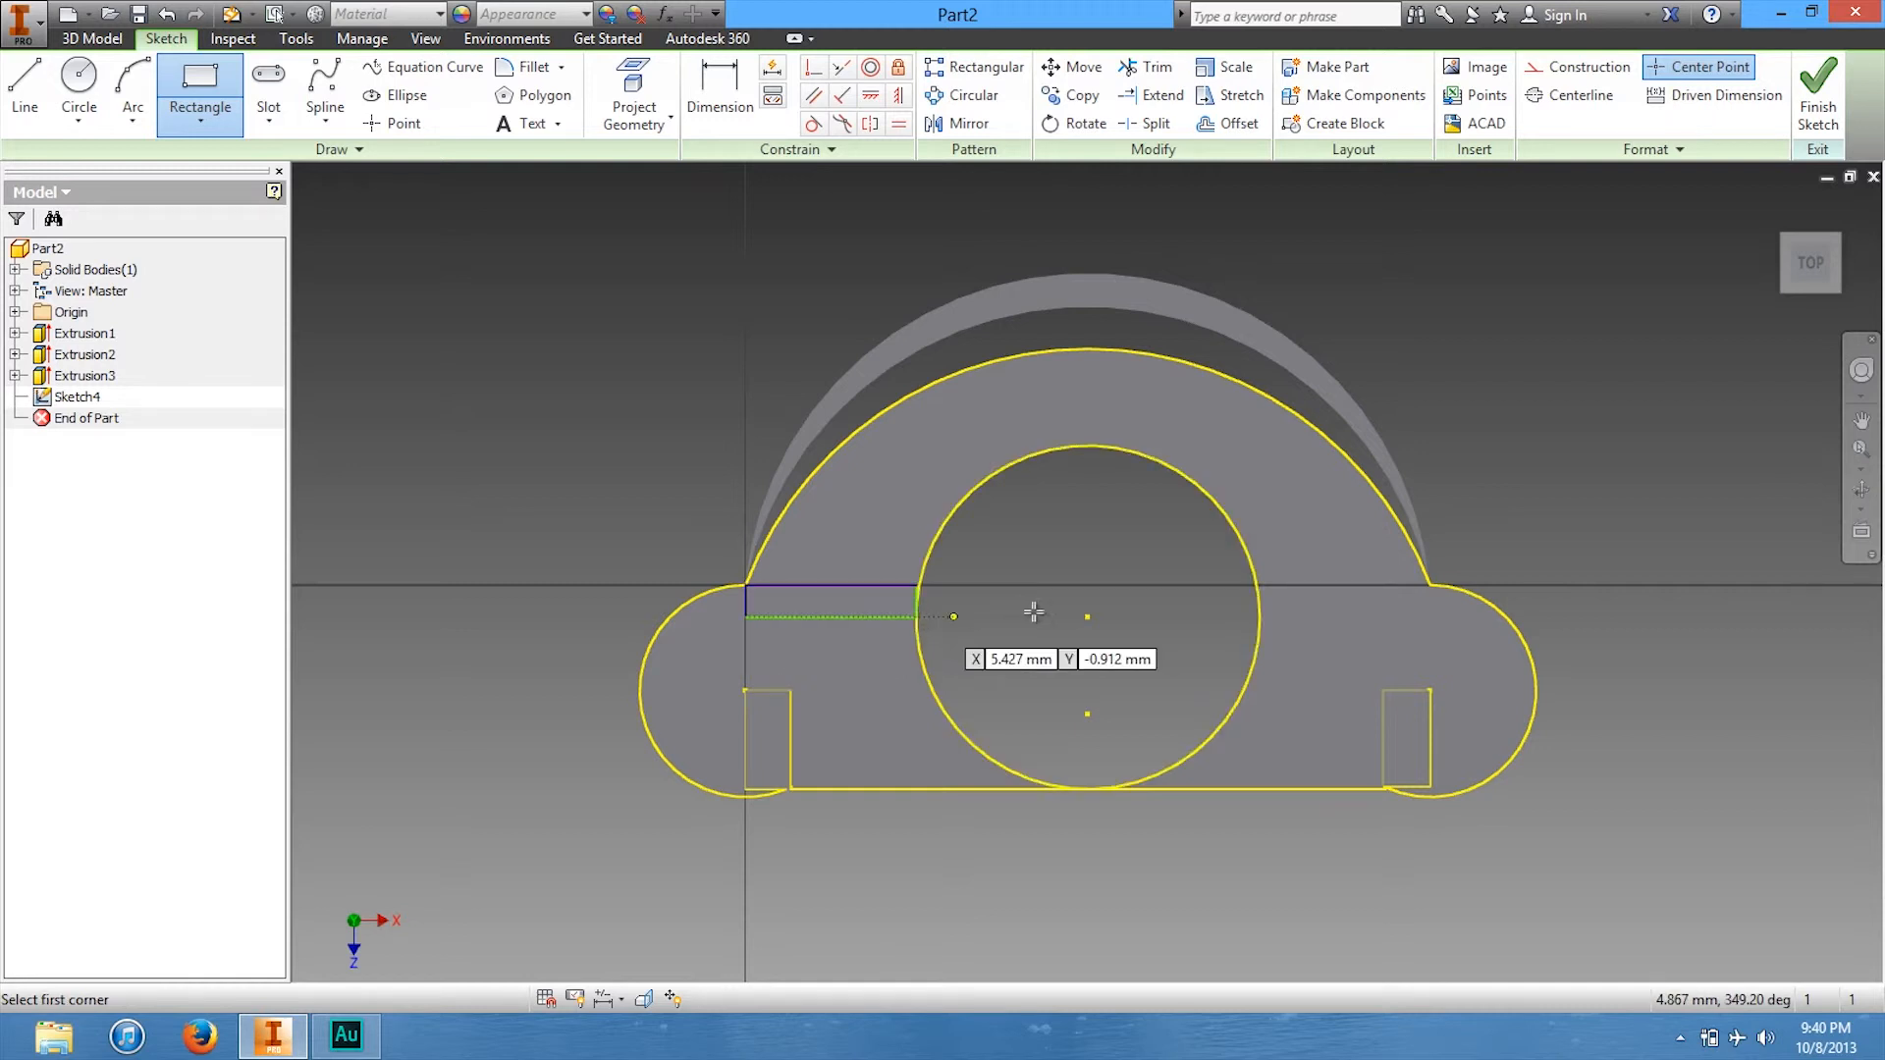
left_click(1422, 586)
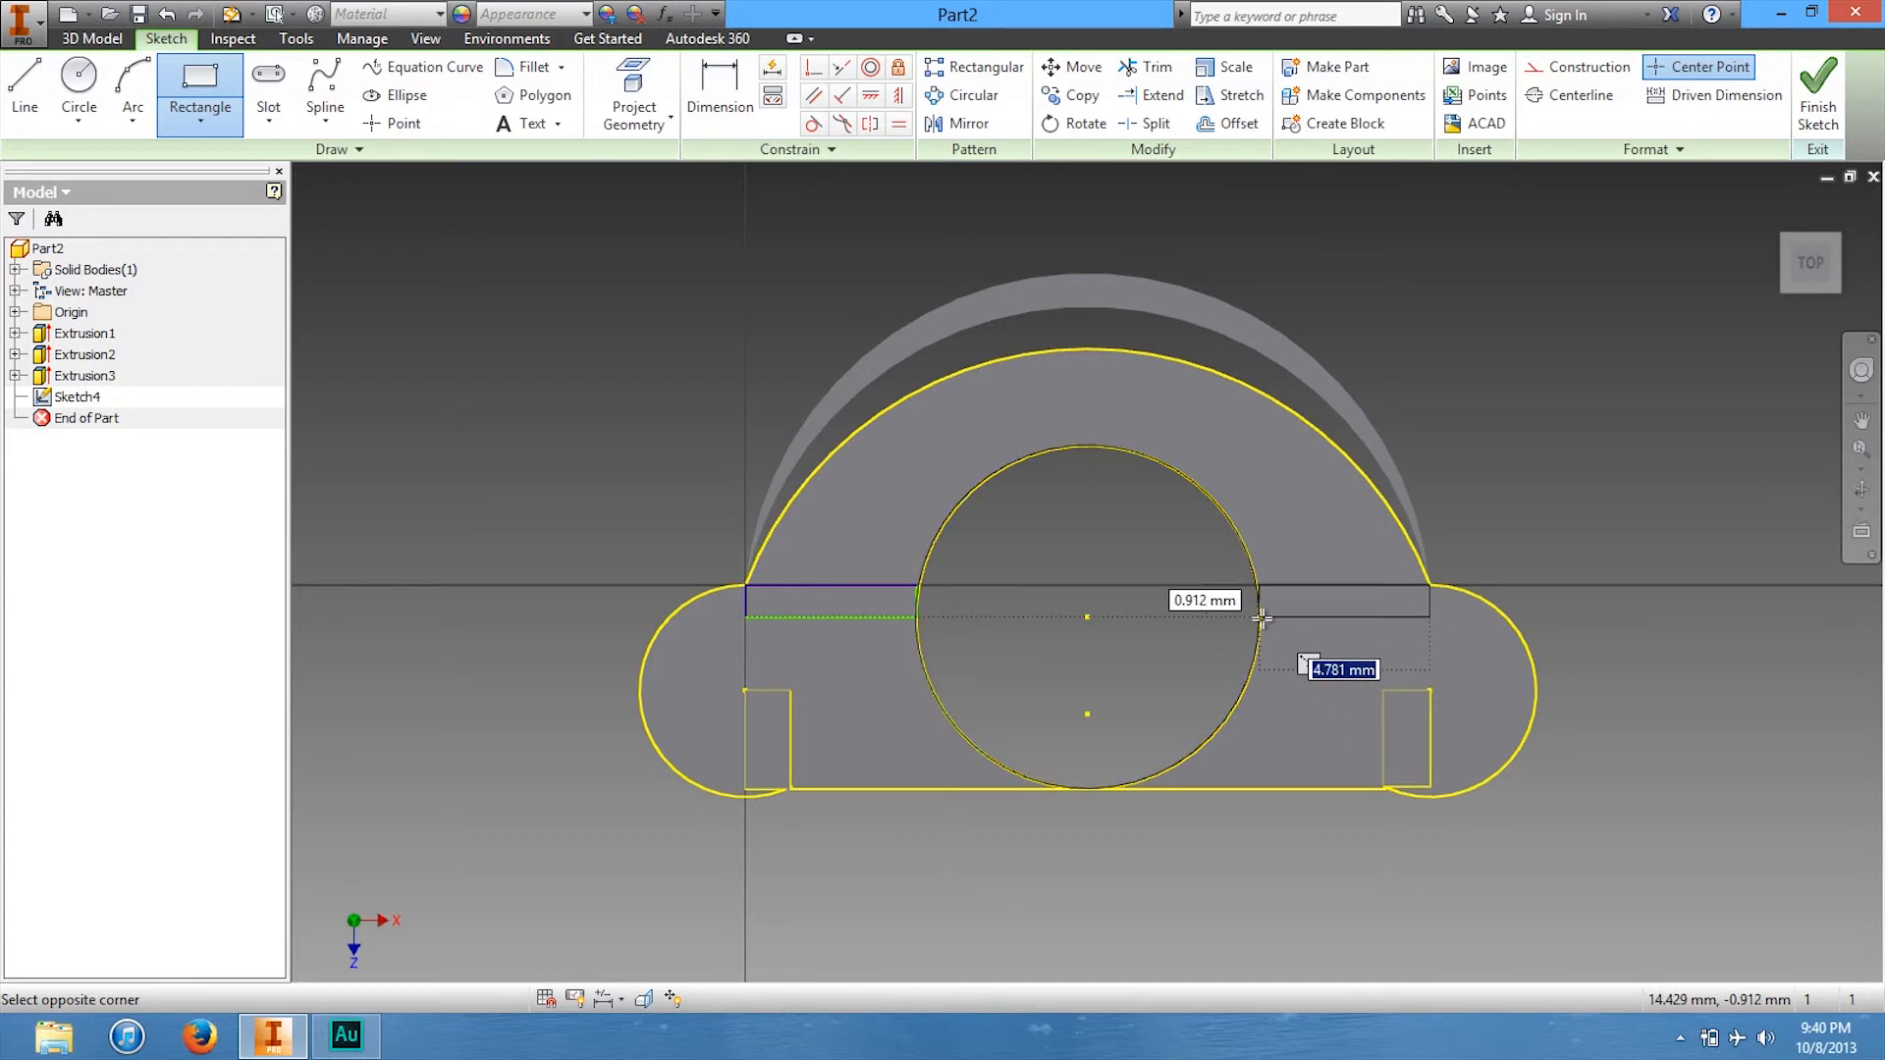
left_click(1261, 618)
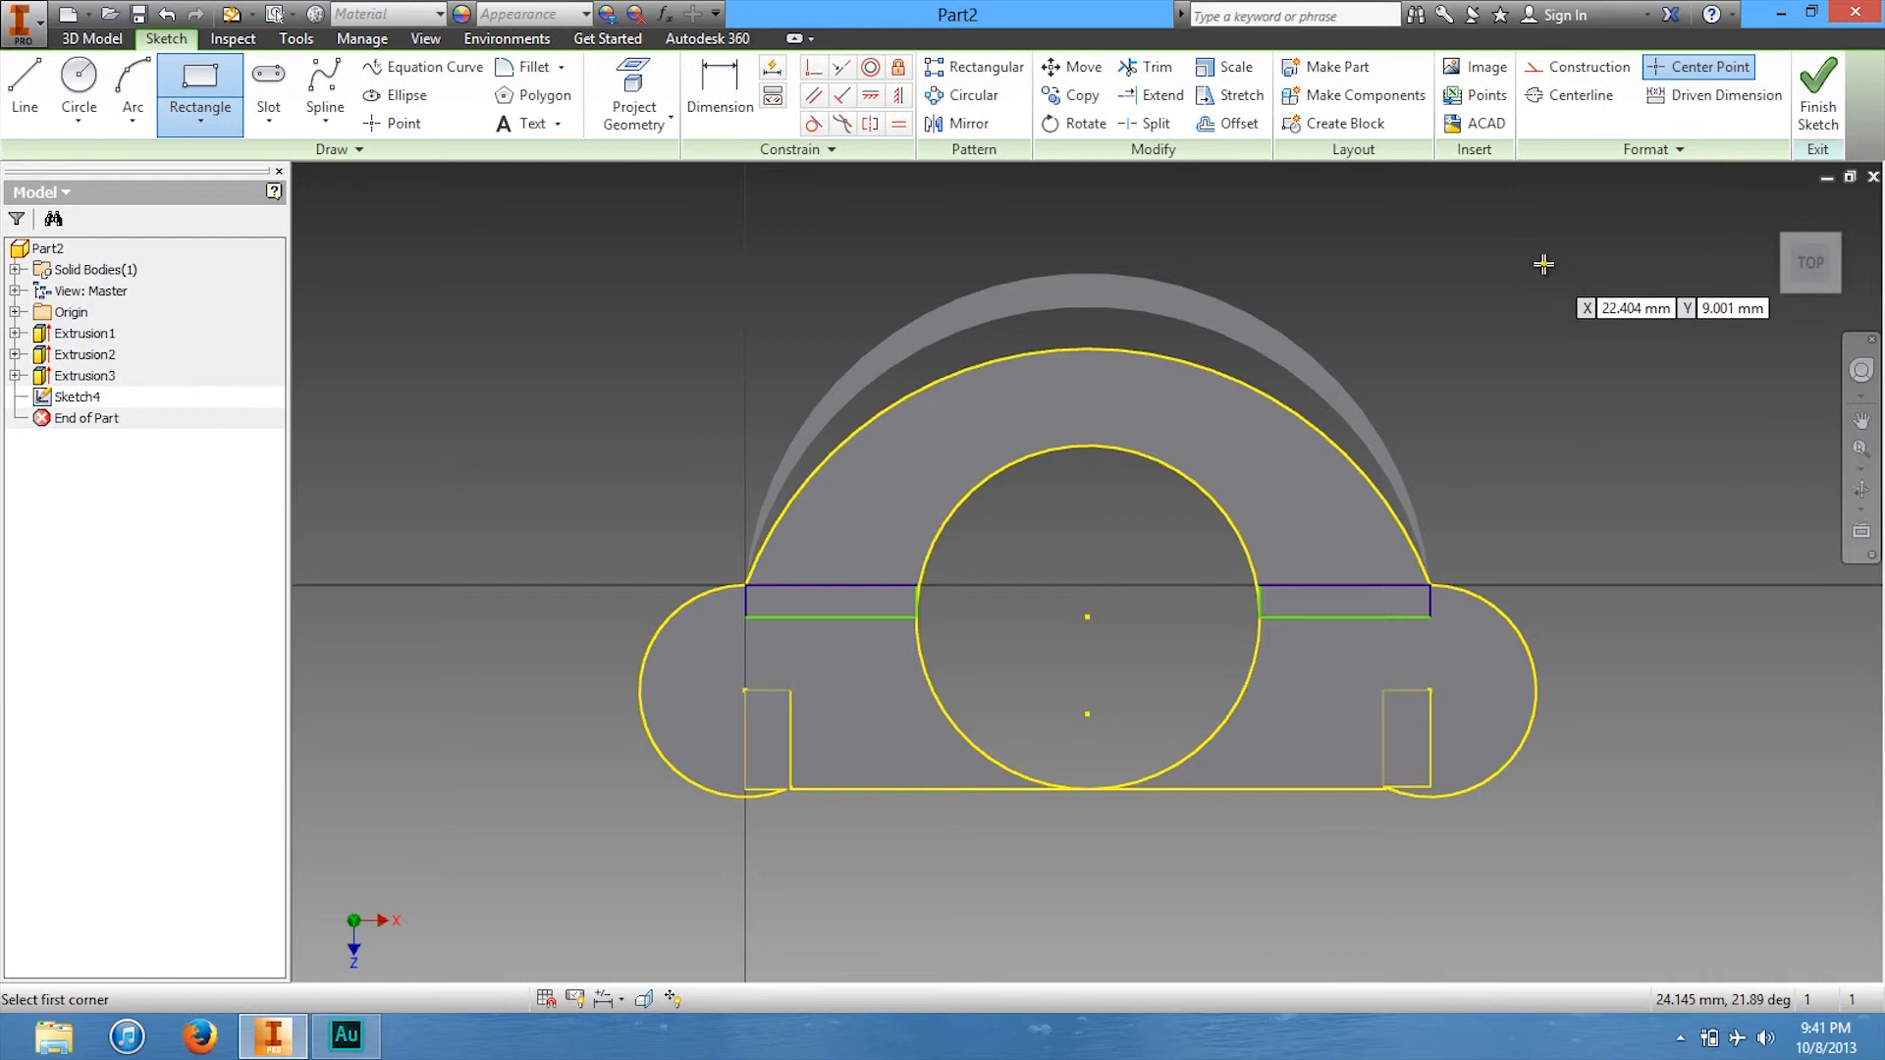
Start an extrusion with both thin rectangles beside the circular hole as profiles.
key("e")
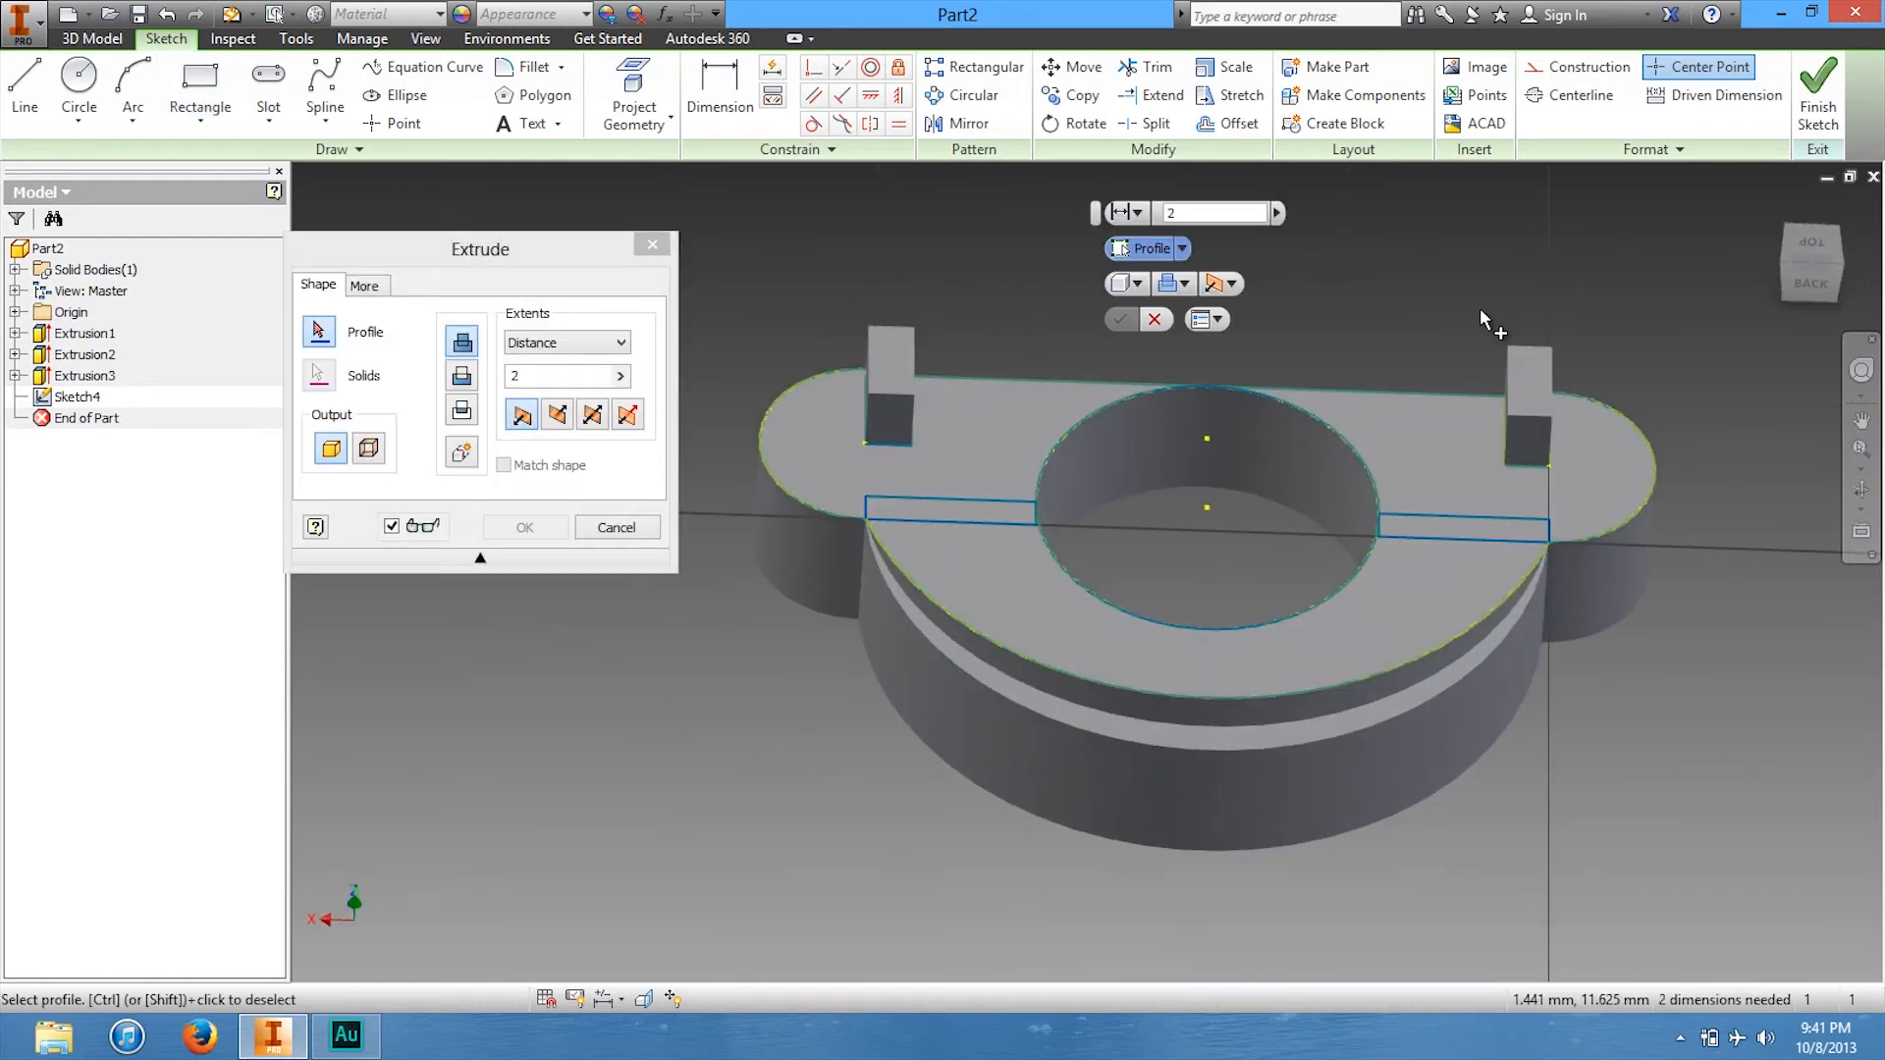
left_click(995, 525)
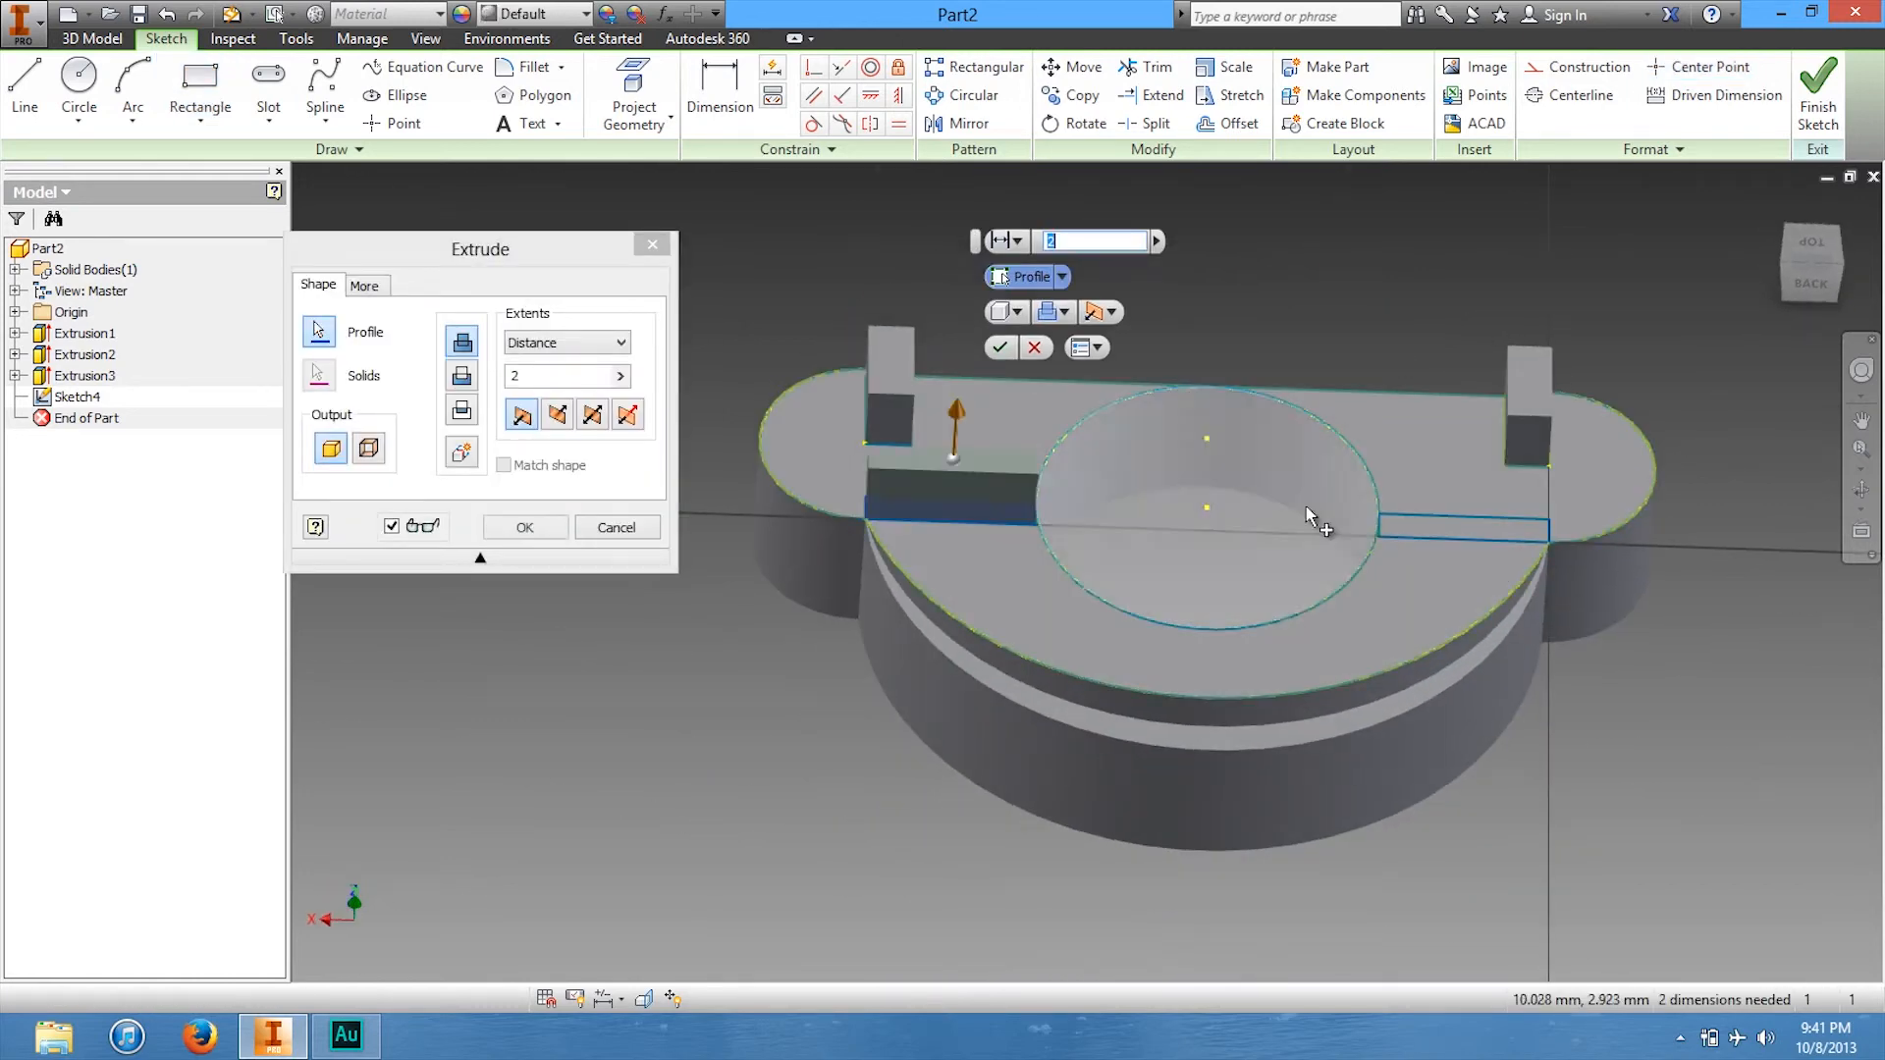
left_click(1437, 521)
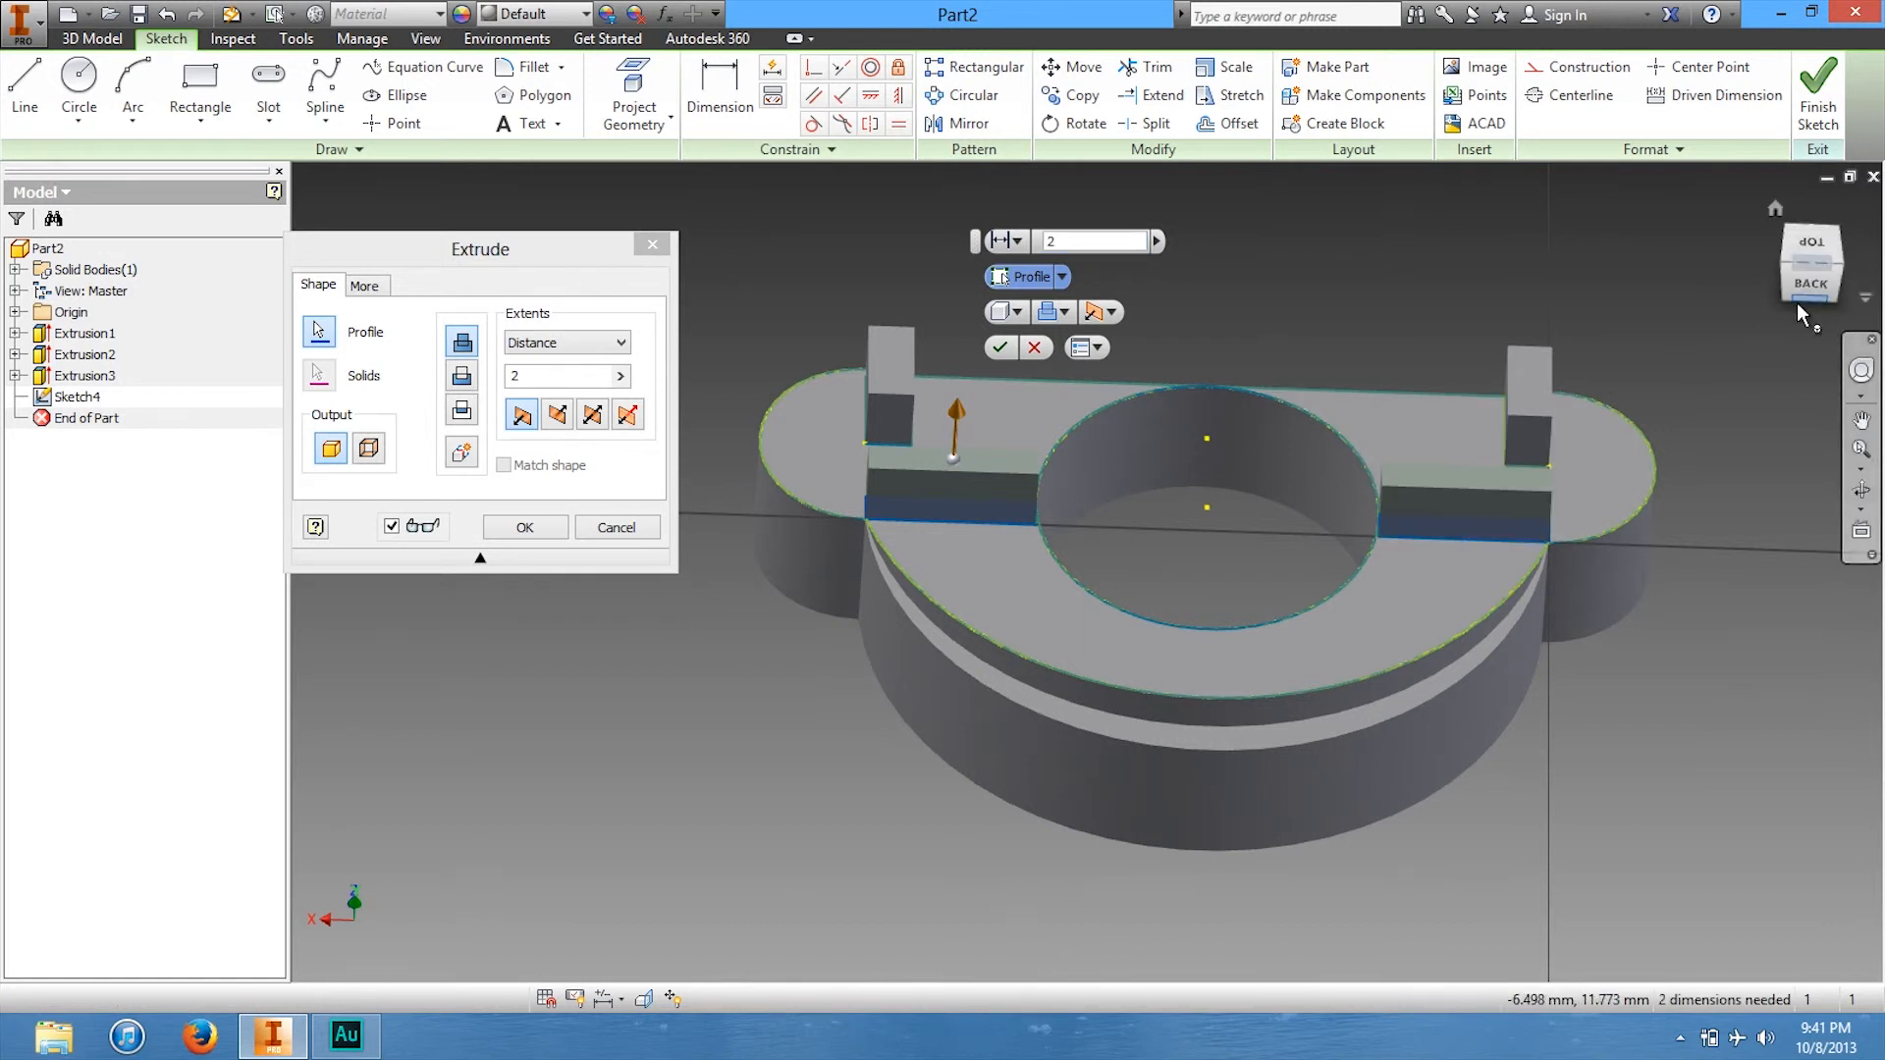
left_click_drag(1801, 244, 1688, 306)
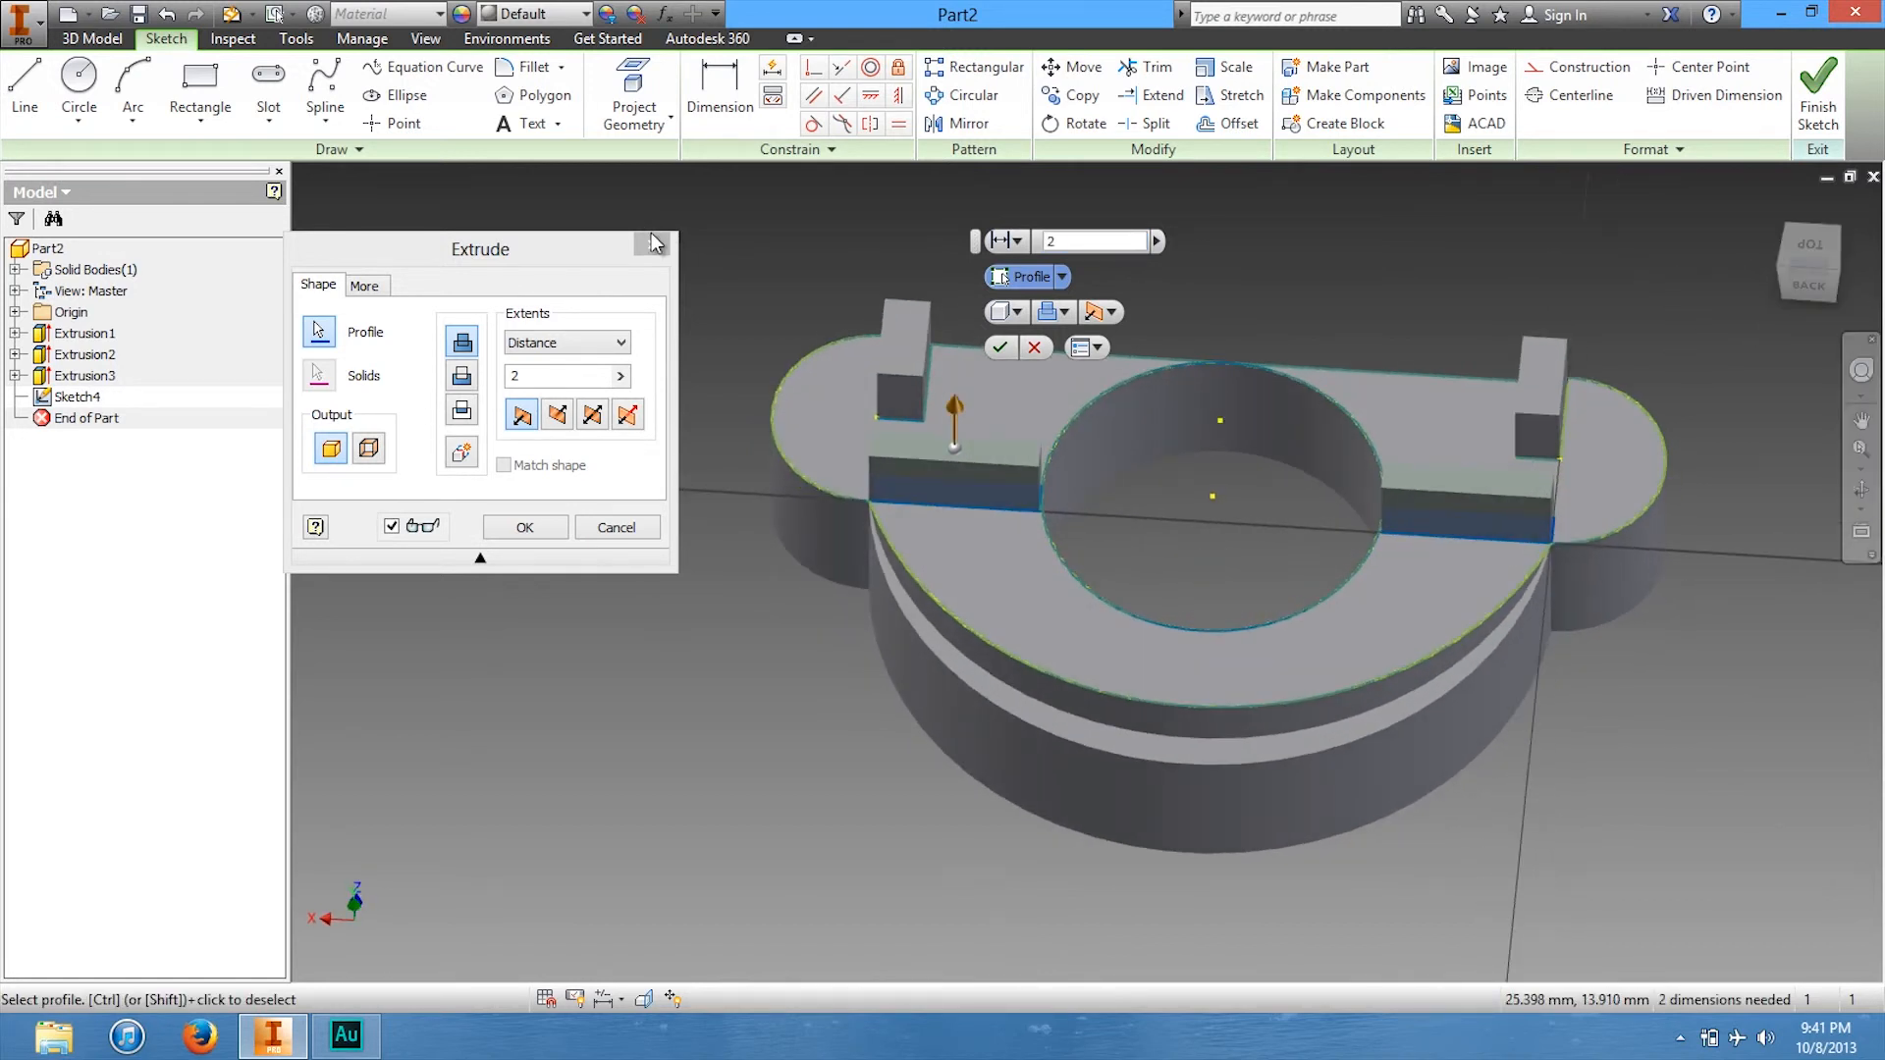
Try the To Next extent for the thin rectangles' extrusion in both directions.
left_click(580, 349)
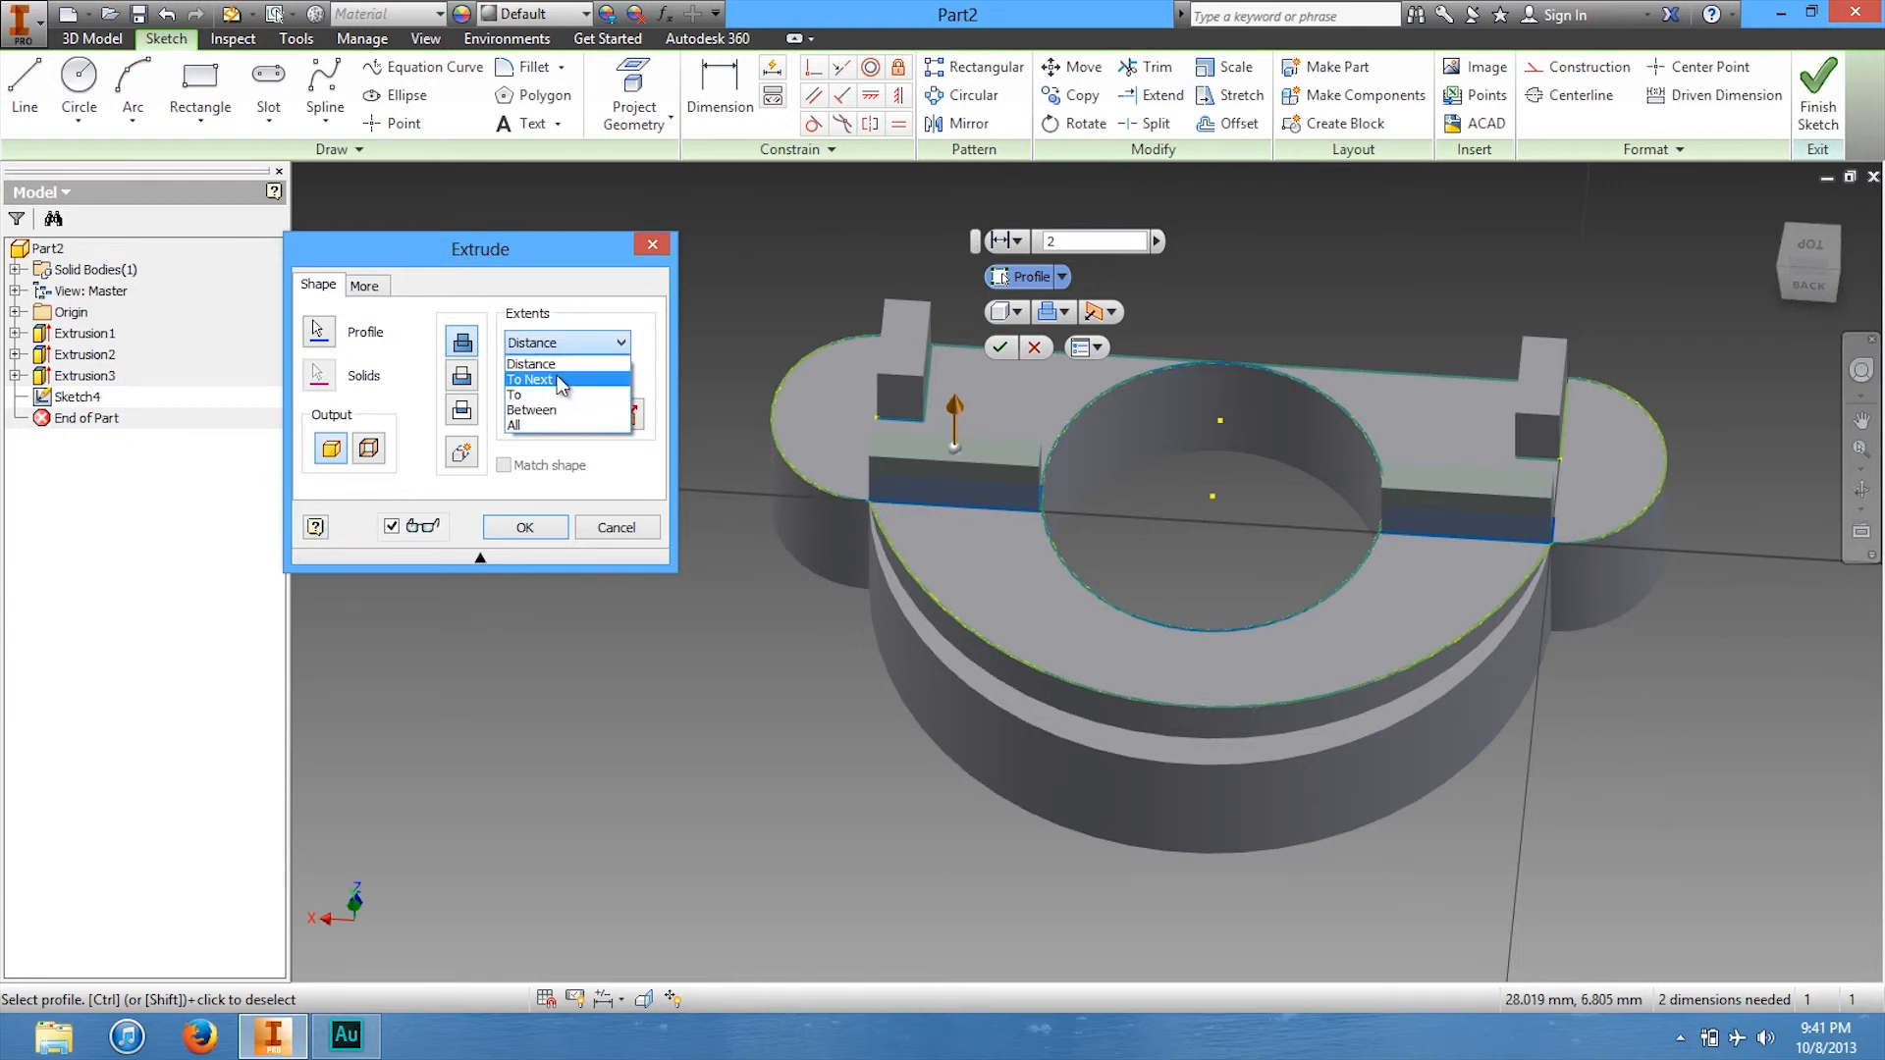
left_click(557, 378)
mouse_move(1785, 308)
left_mouse_down()
mouse_move(1795, 287)
mouse_move(1759, 239)
mouse_move(1754, 934)
mouse_move(1754, 851)
left_mouse_up()
left_click(521, 414)
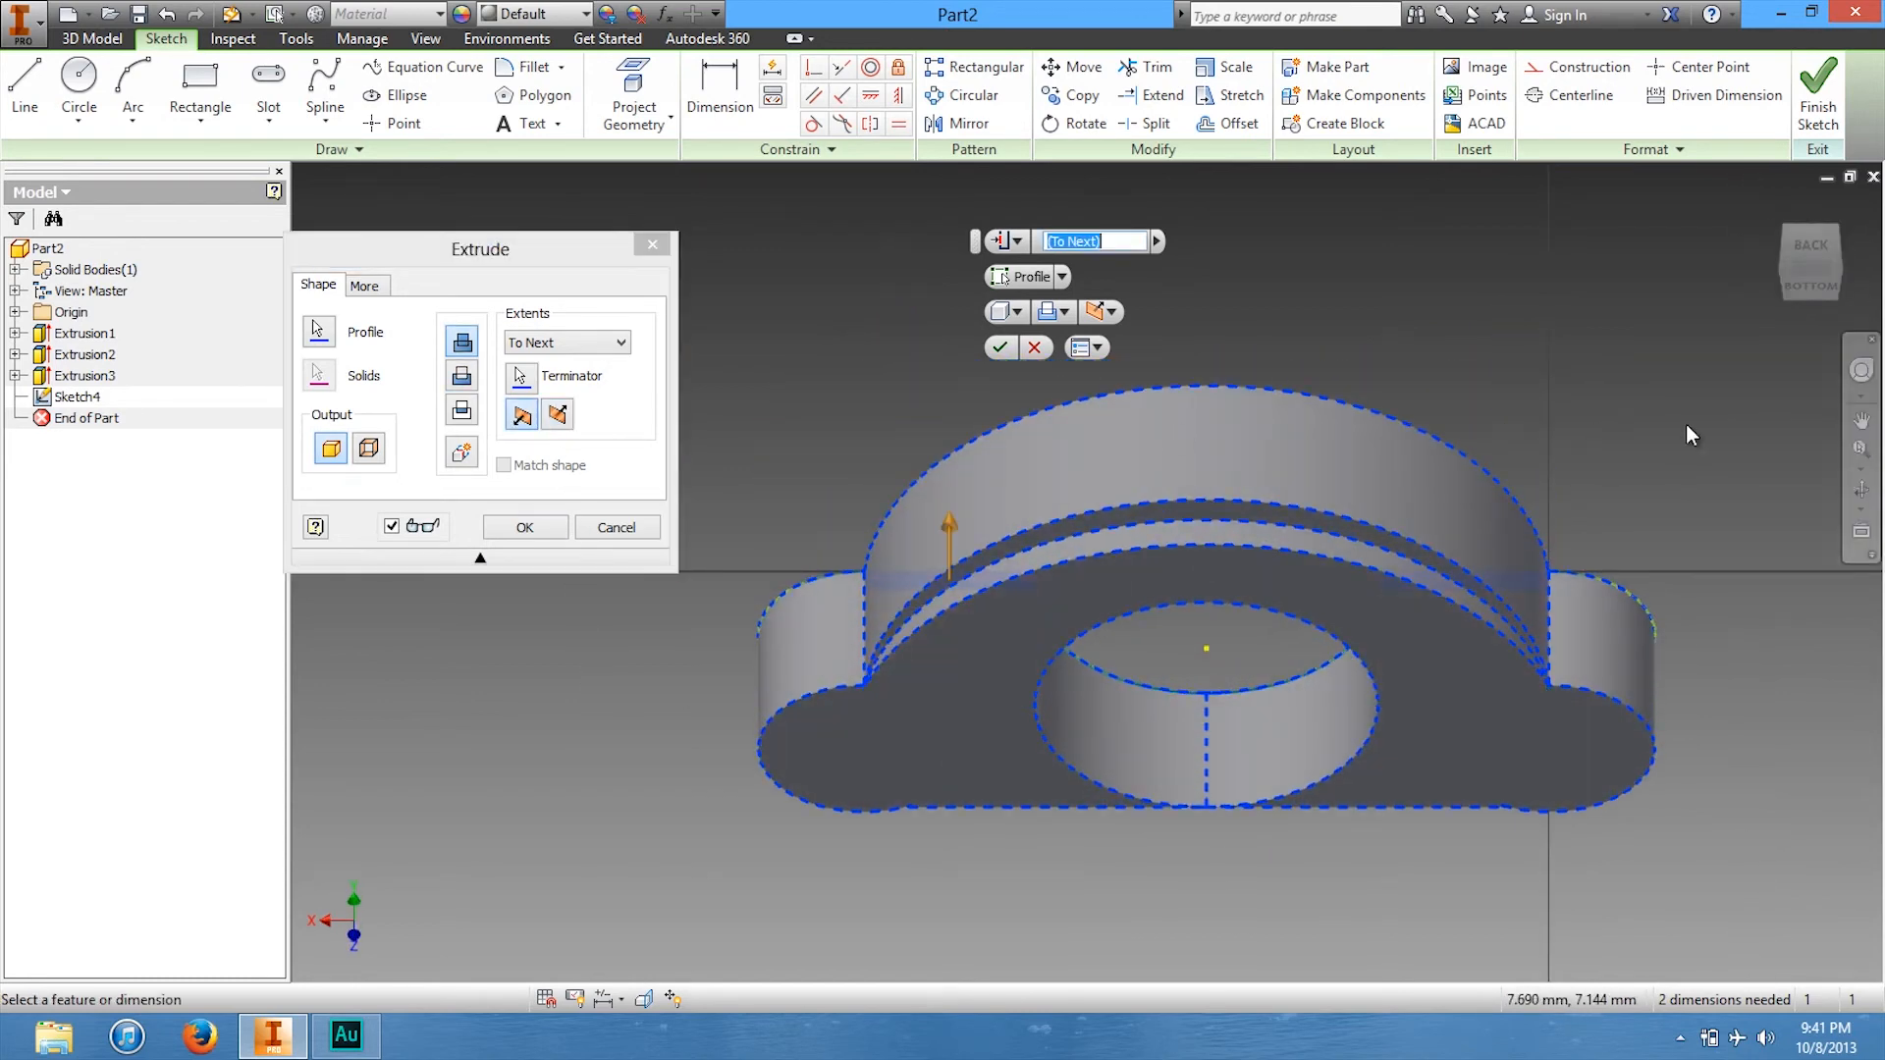
left_click(1781, 273)
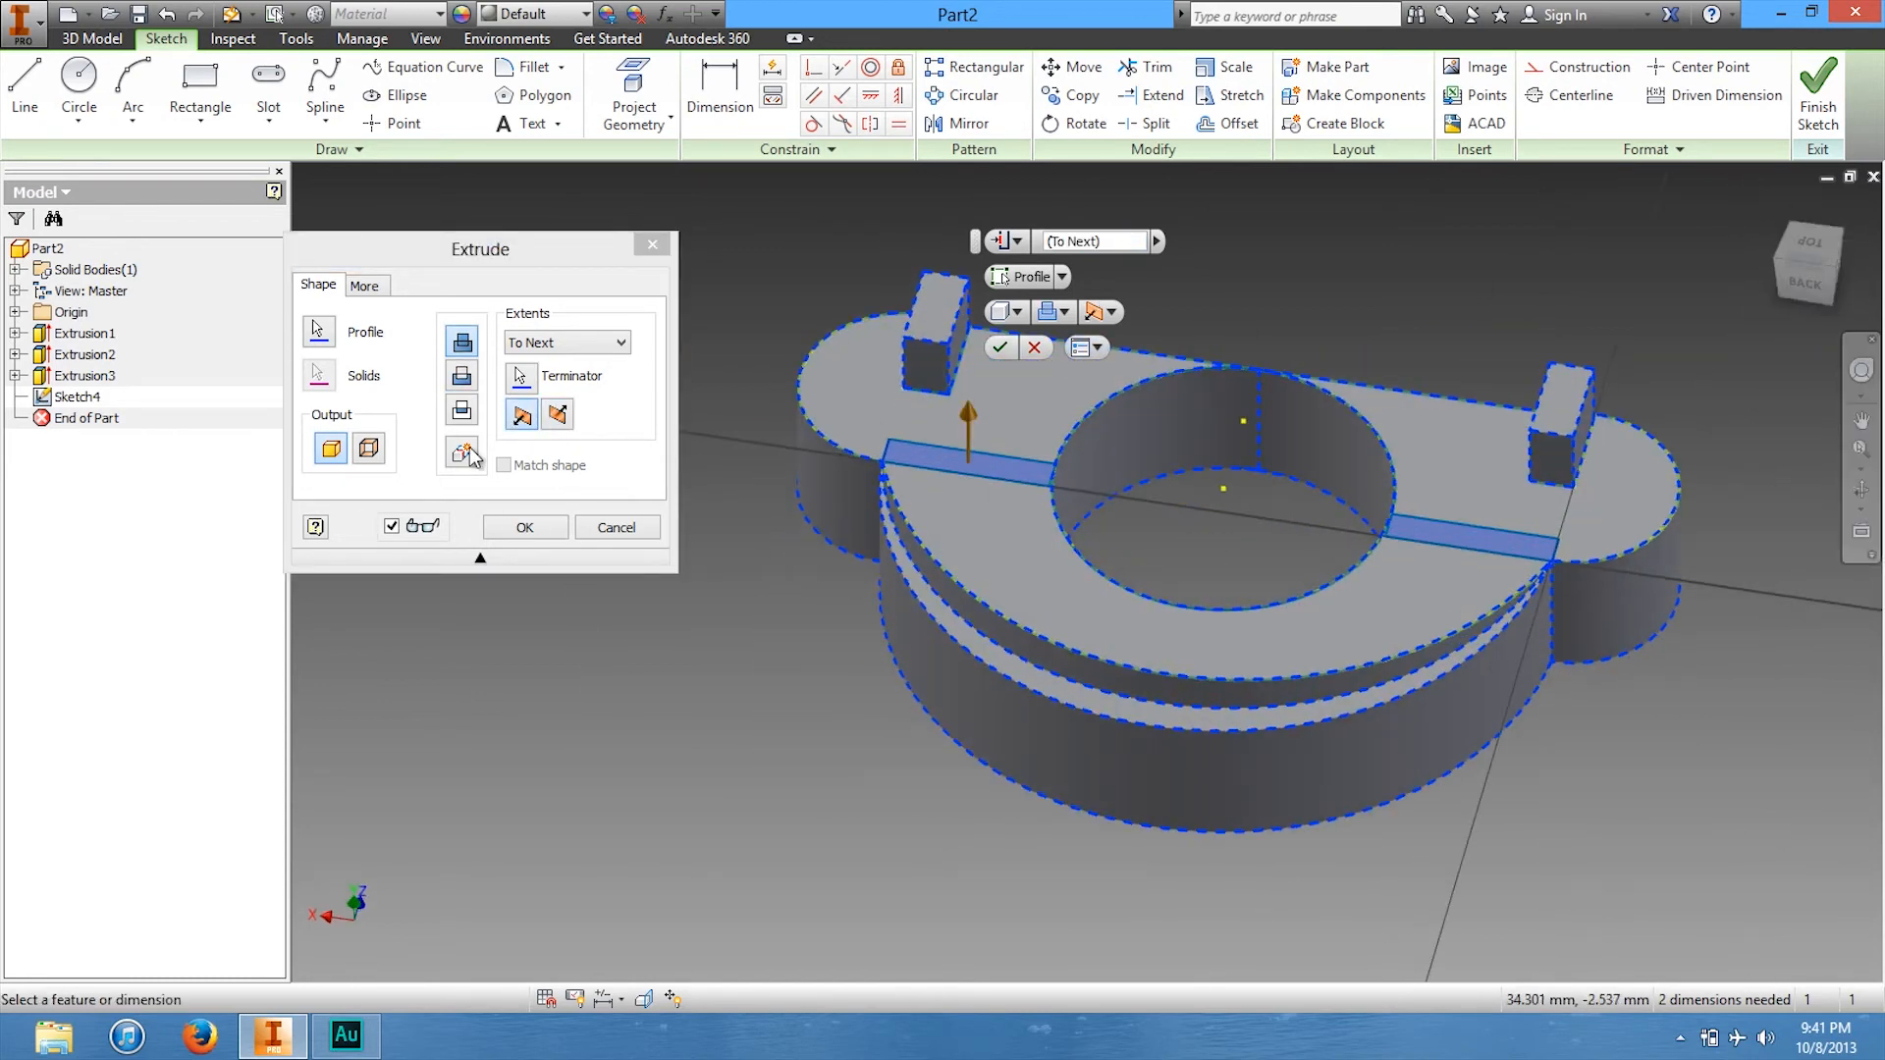
left_click(556, 415)
left_click(1807, 298)
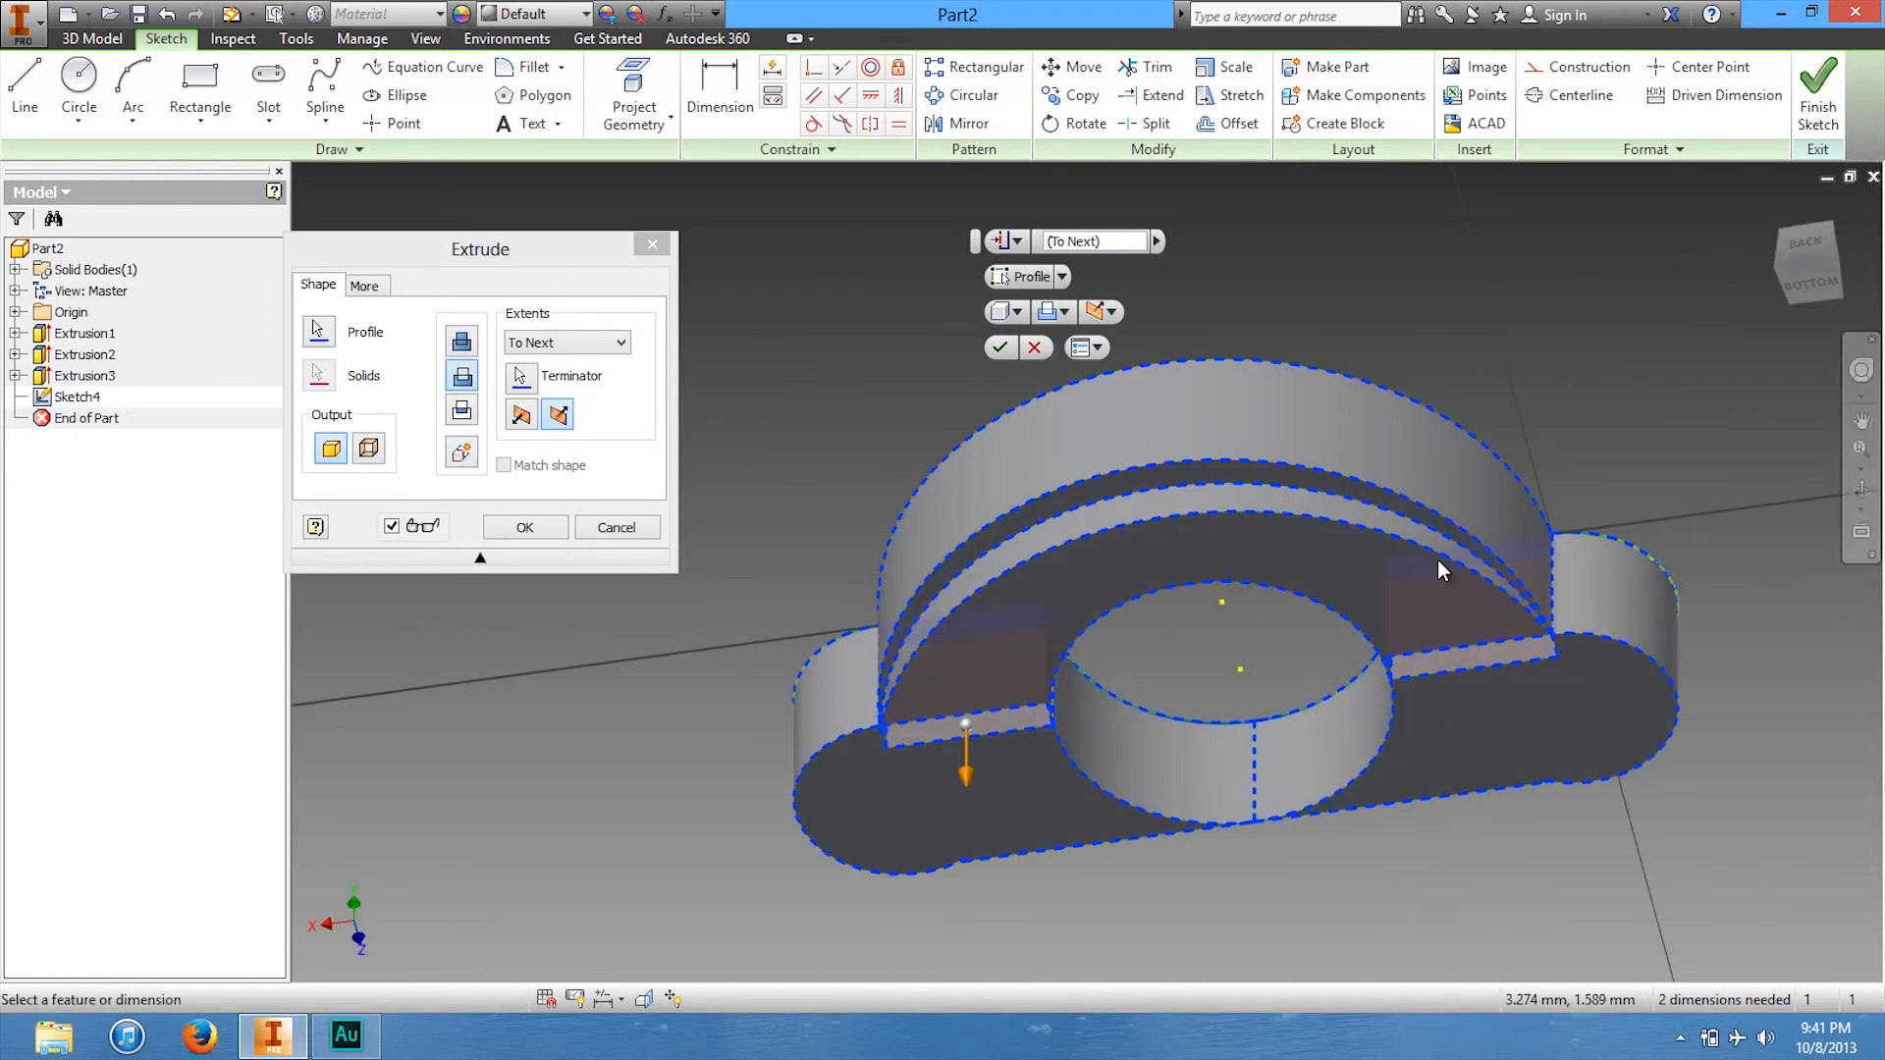
left_click_drag(1795, 317, 1793, 471)
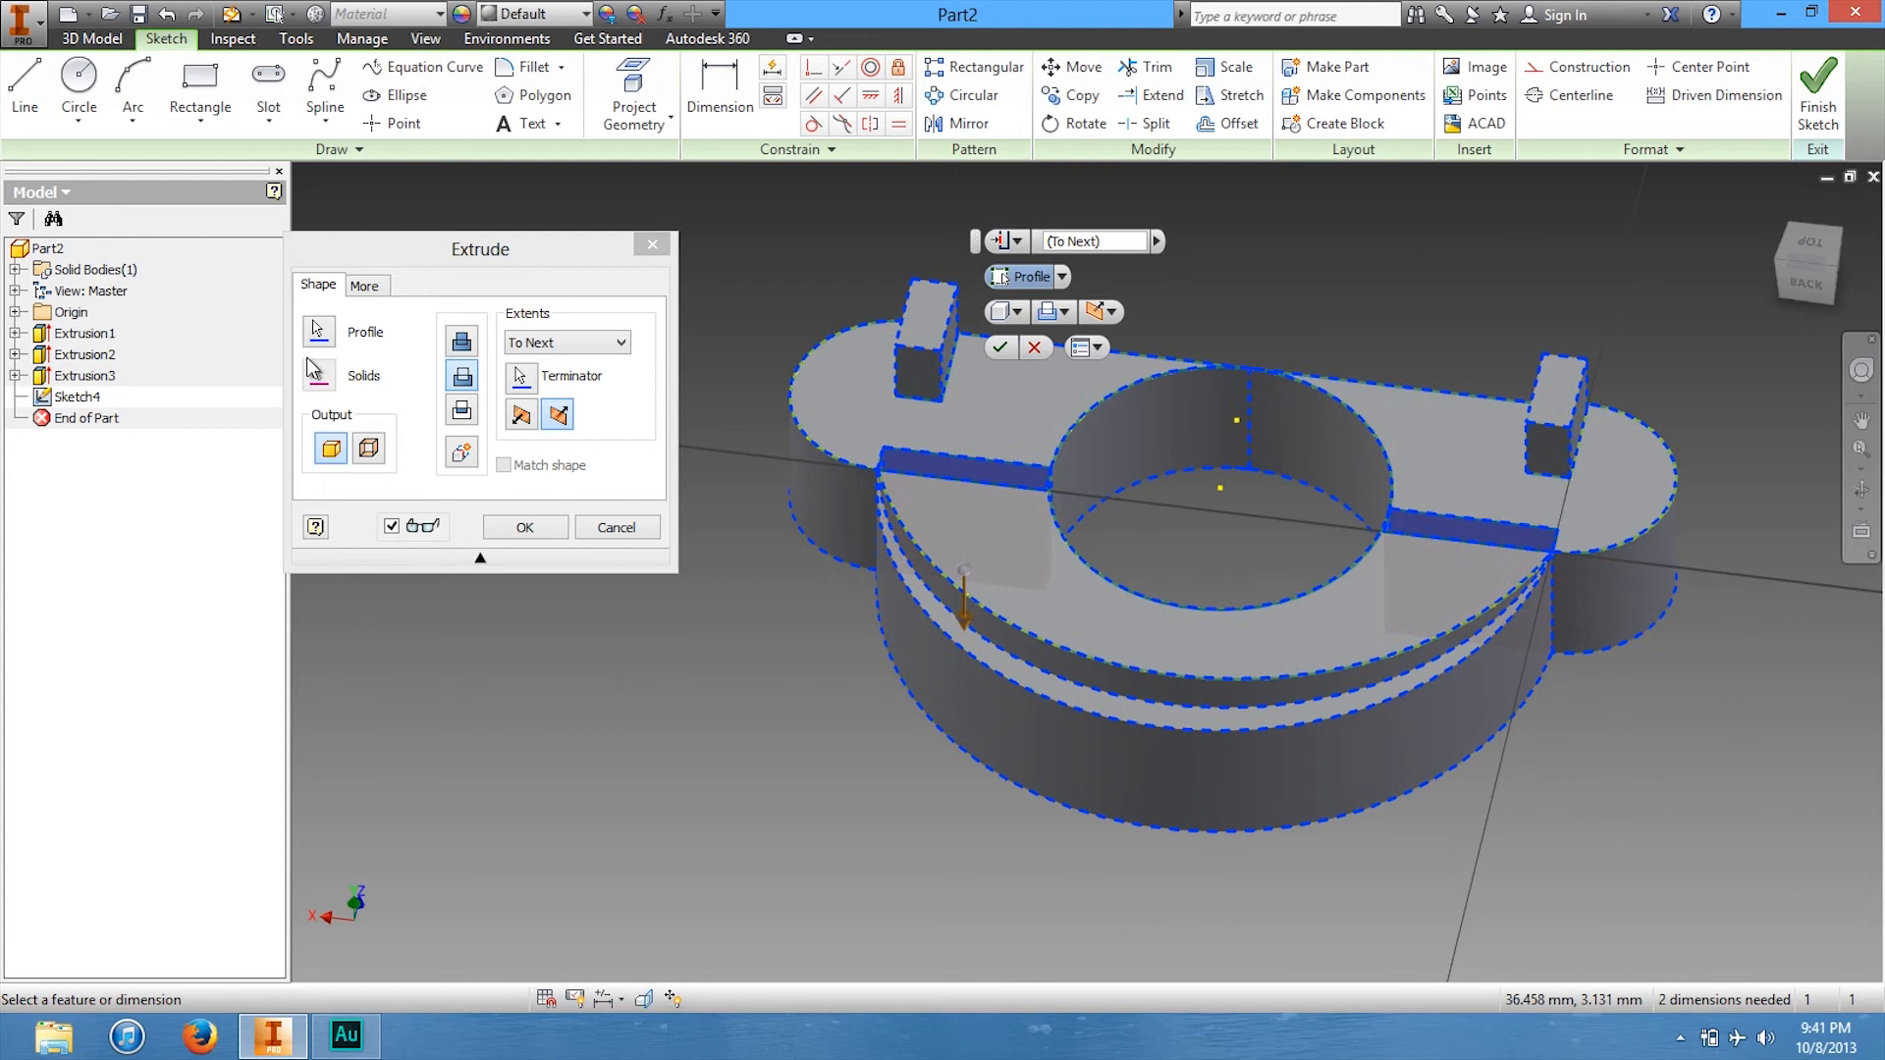
left_click(521, 414)
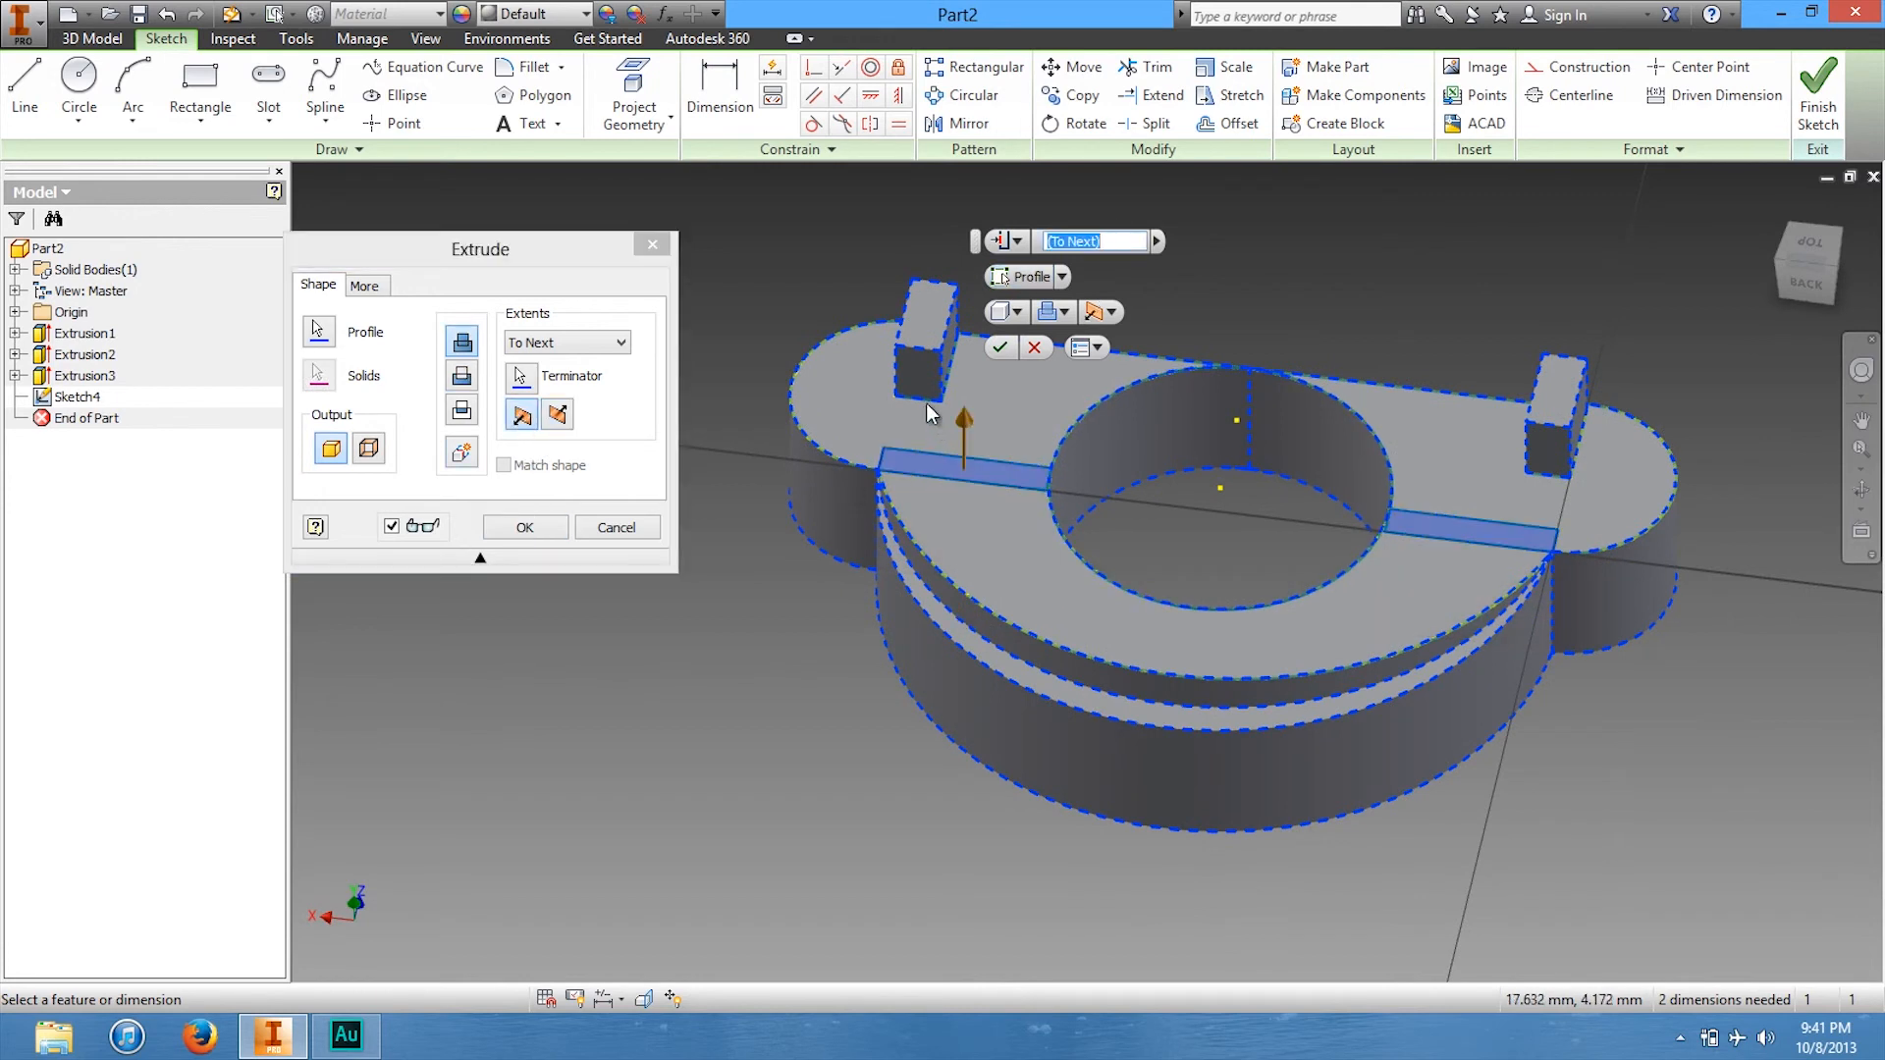
Try the To extent for the extrusion, with the top face of one small block as its end.
left_click(568, 342)
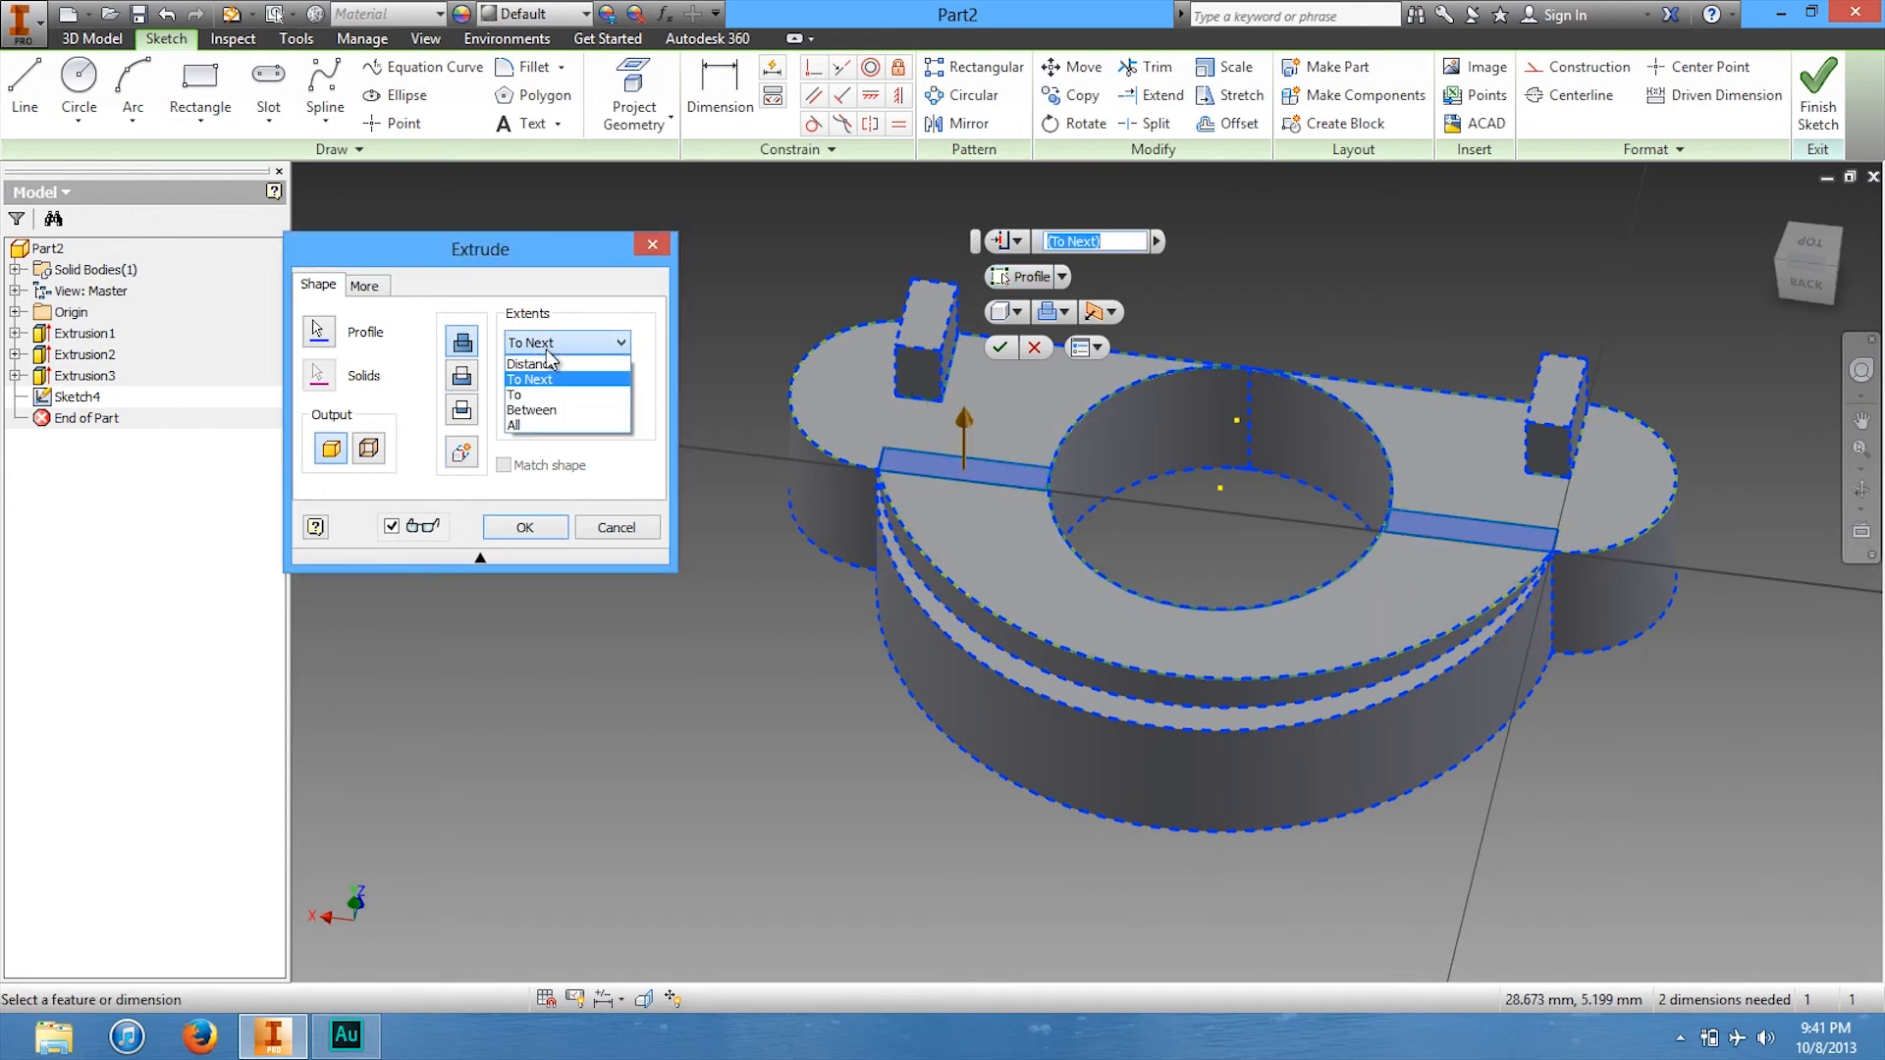
left_click(530, 395)
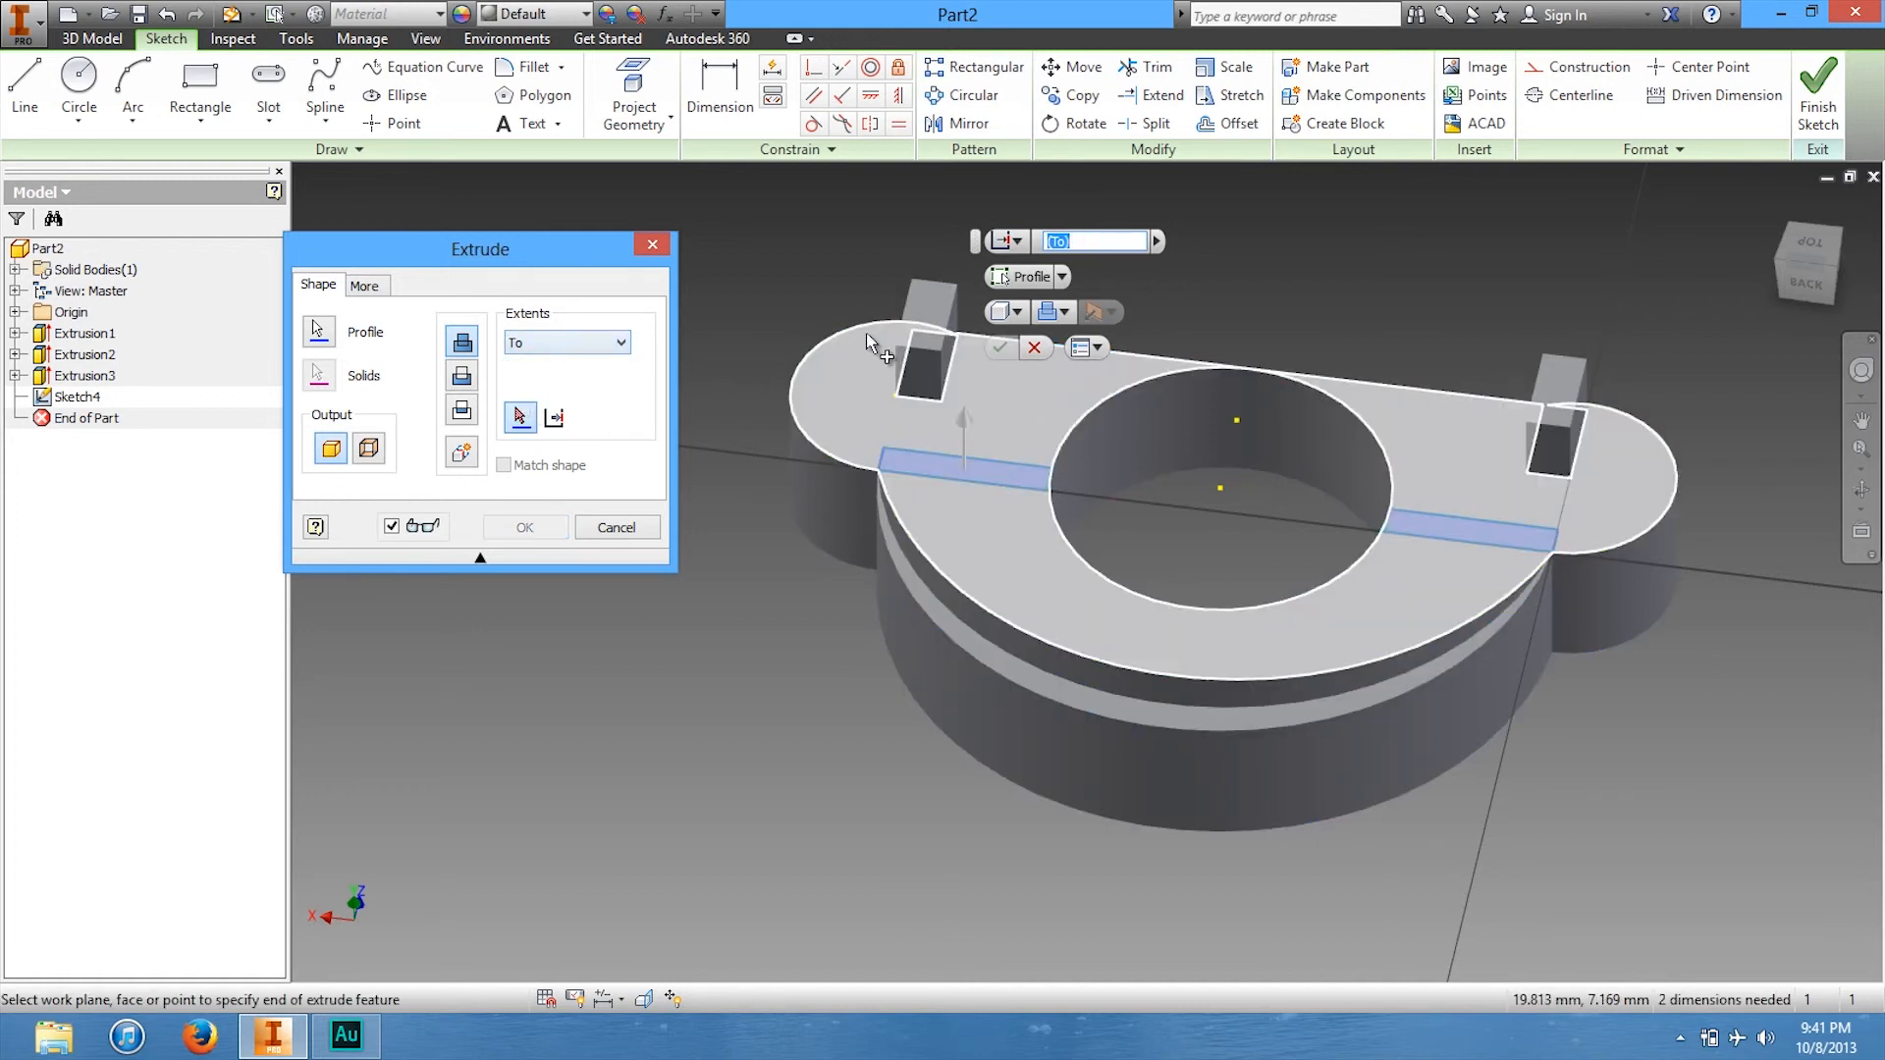
left_click(931, 334)
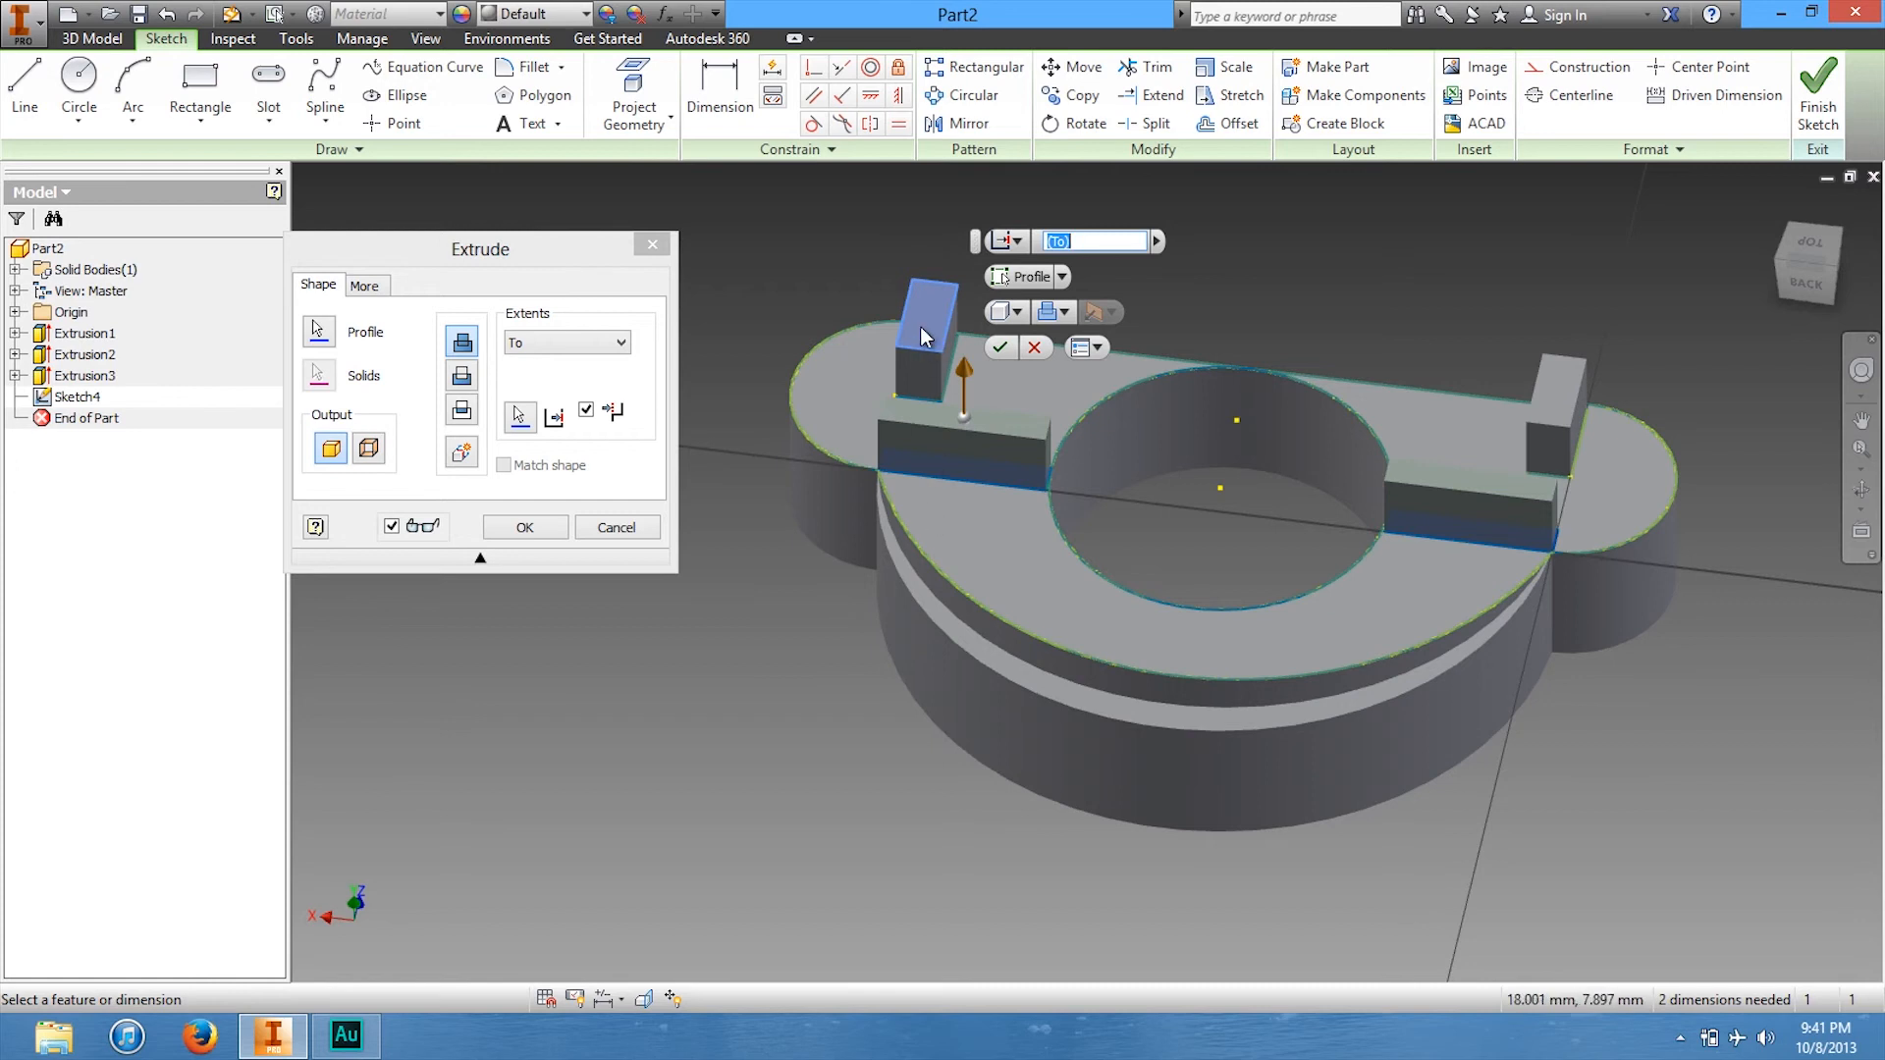
Try the All extent for the extrusion and switch its direction to point away from the body.
left_click(561, 344)
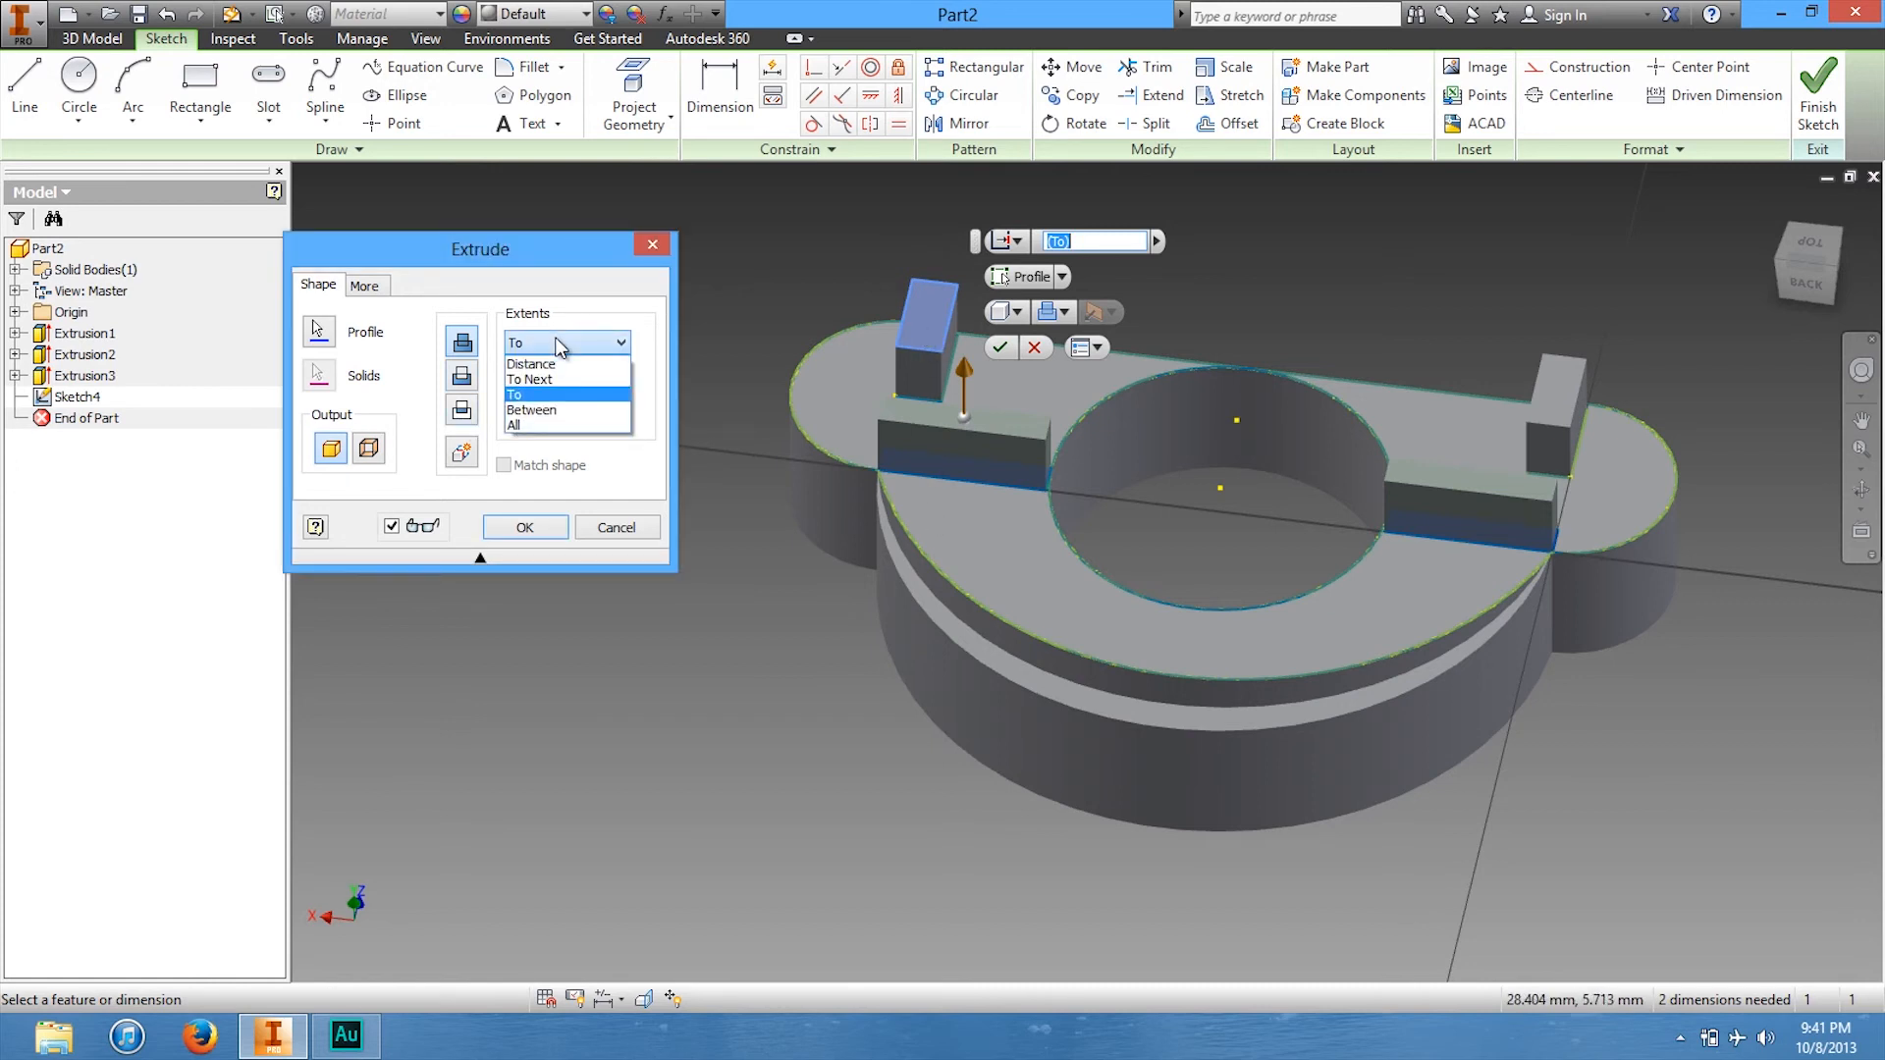
left_click(536, 425)
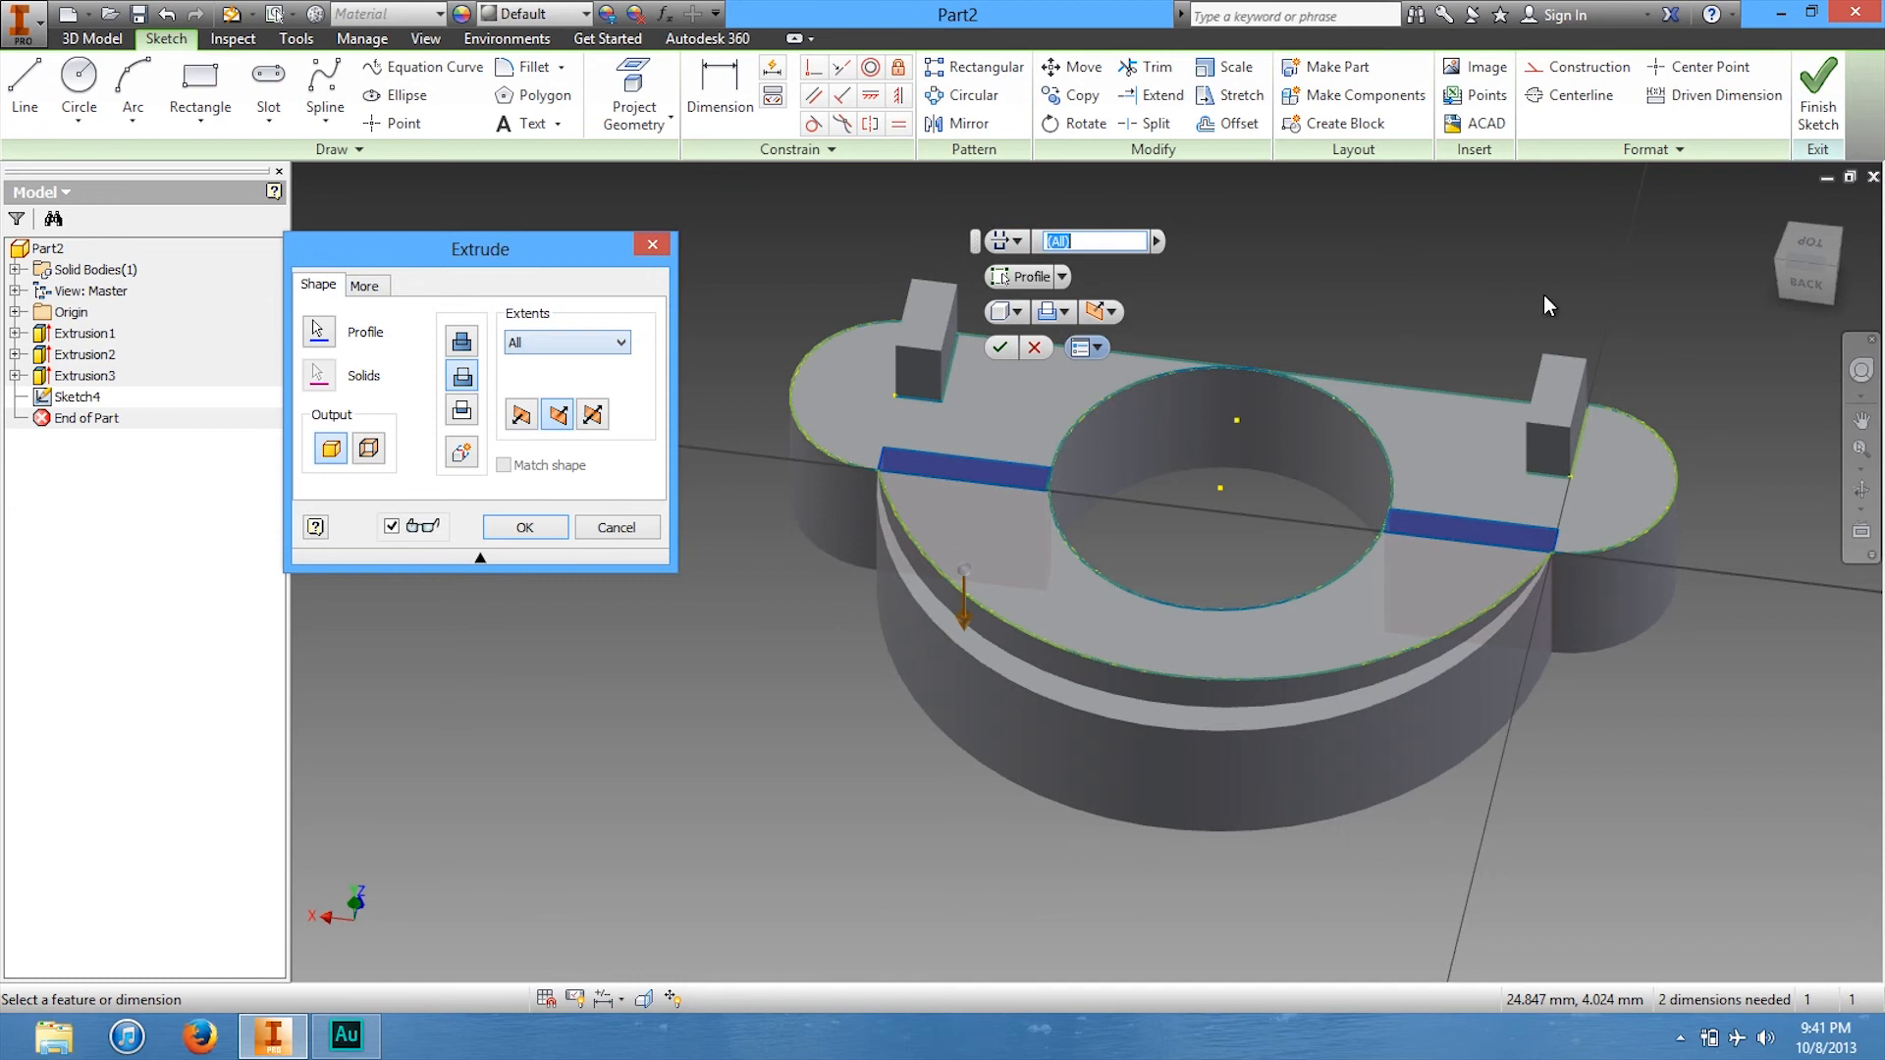
left_click(1807, 282)
left_click(524, 415)
left_click_drag(1807, 270, 1801, 367)
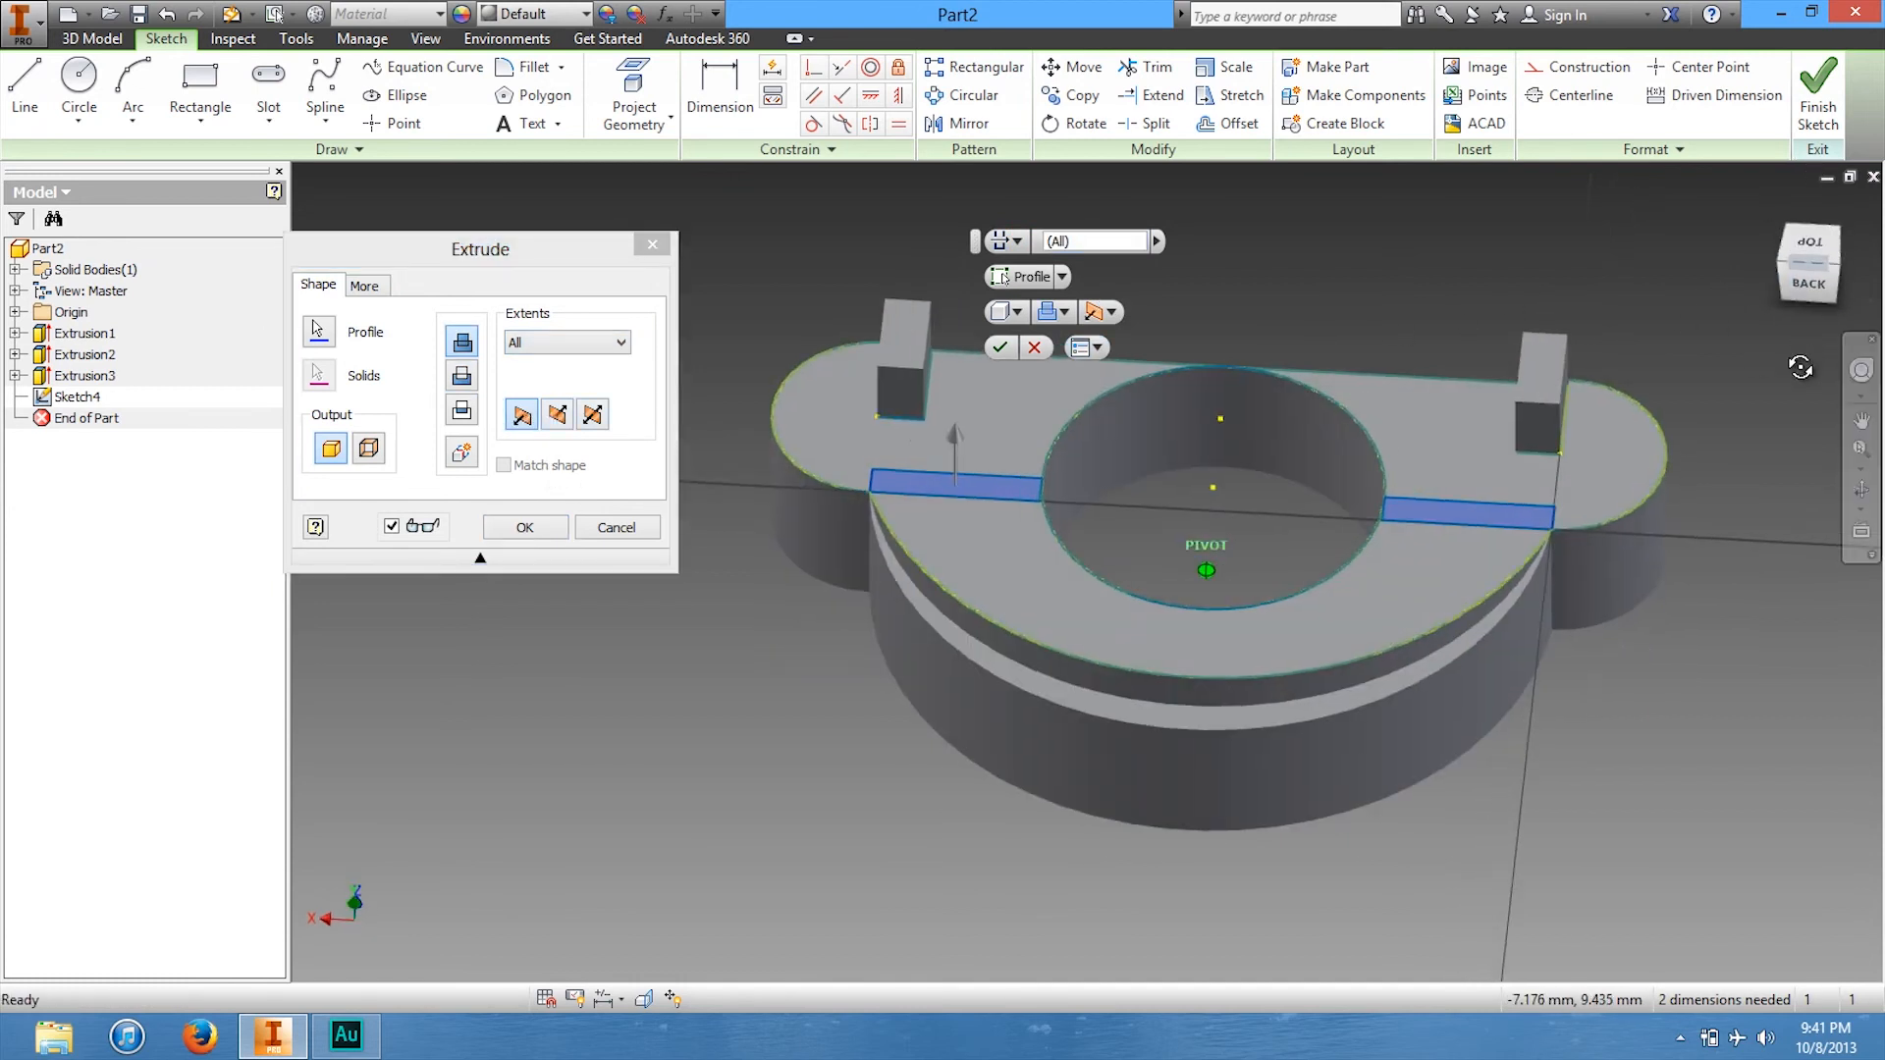
Extrude the two thin rectangles up to the top face of a small block, using the To extent.
left_click(551, 344)
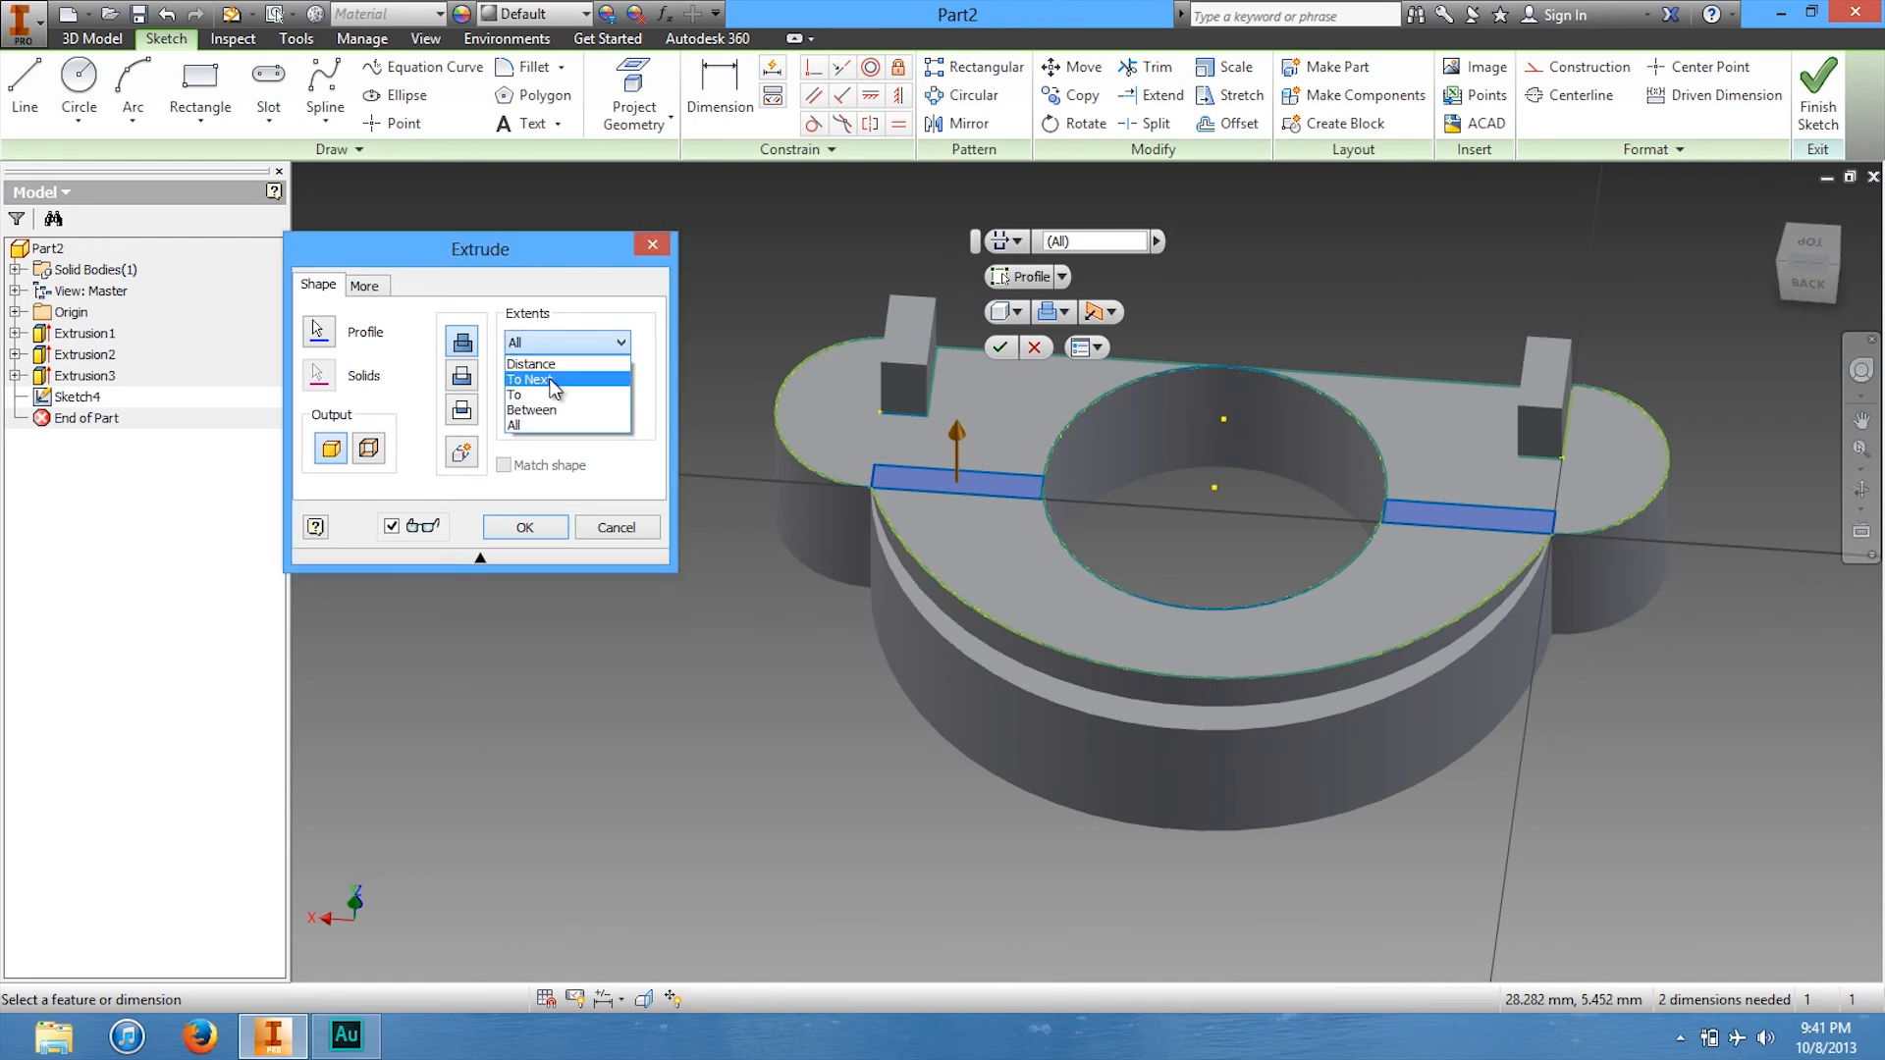
left_click(550, 395)
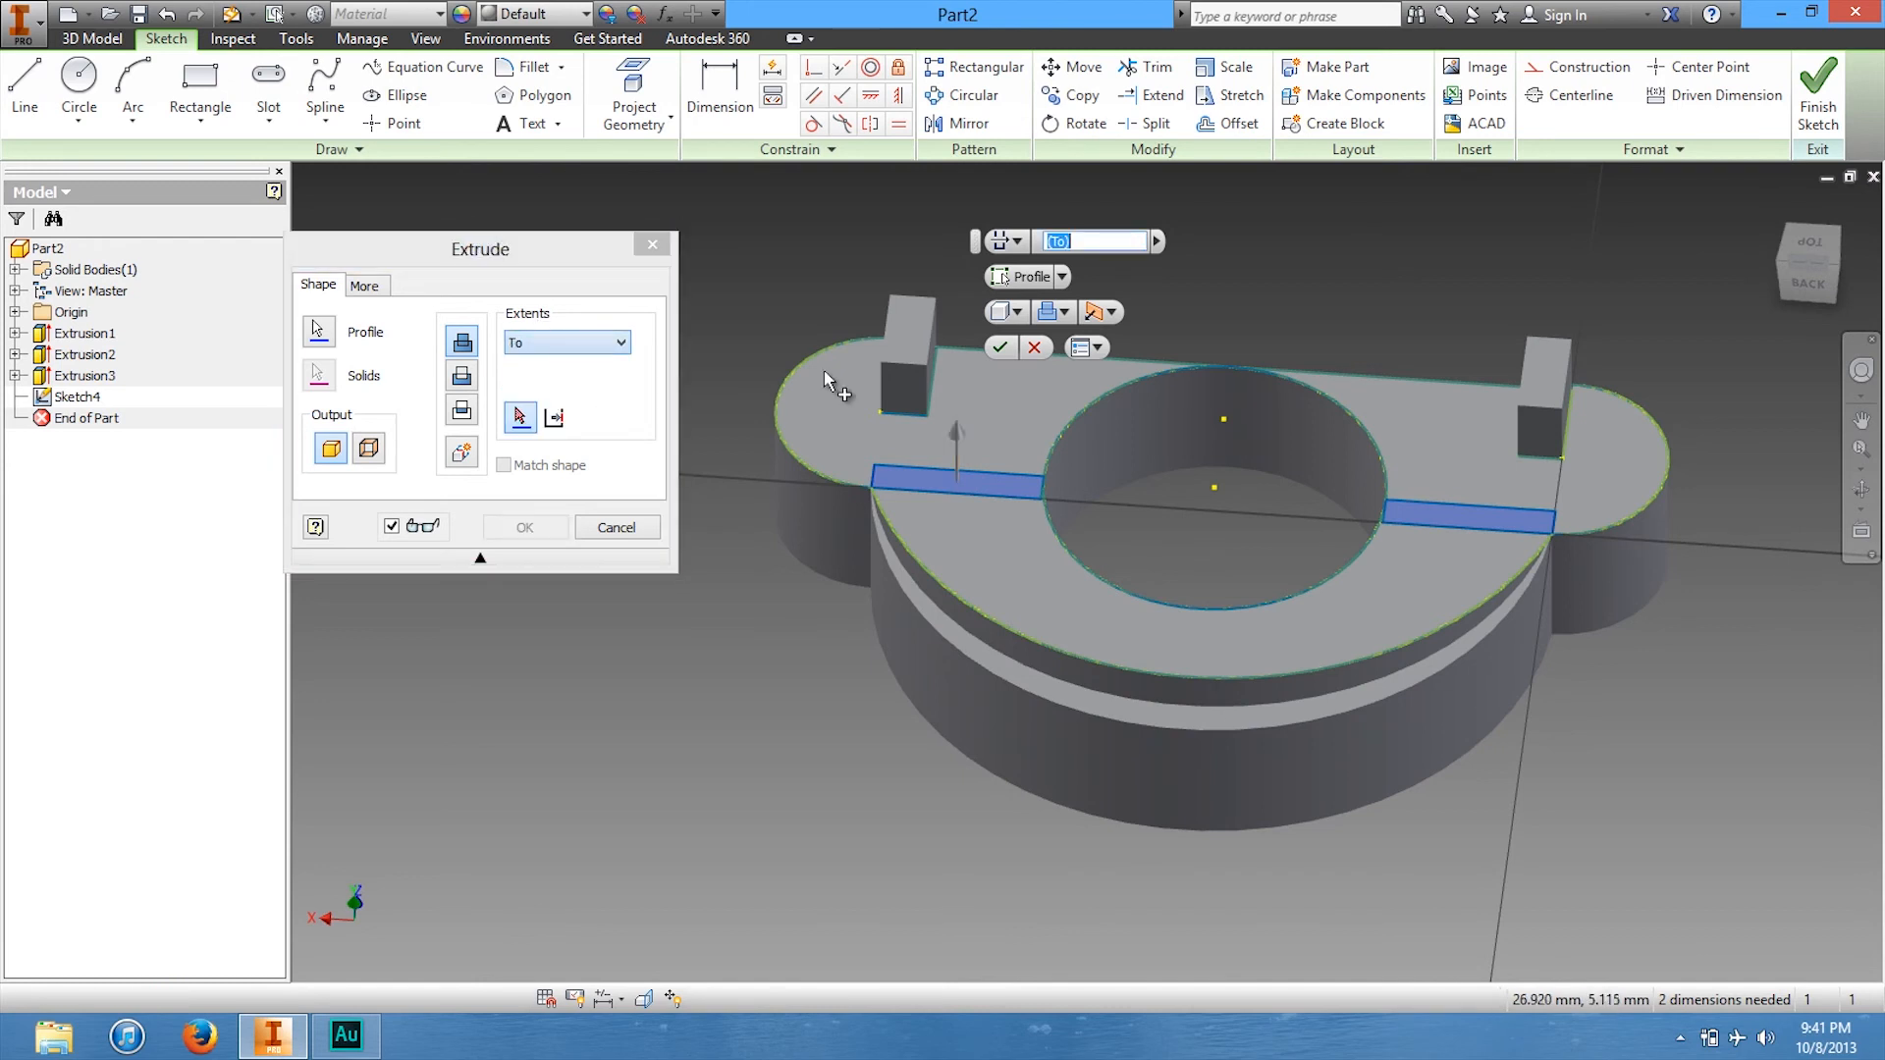
left_click(915, 340)
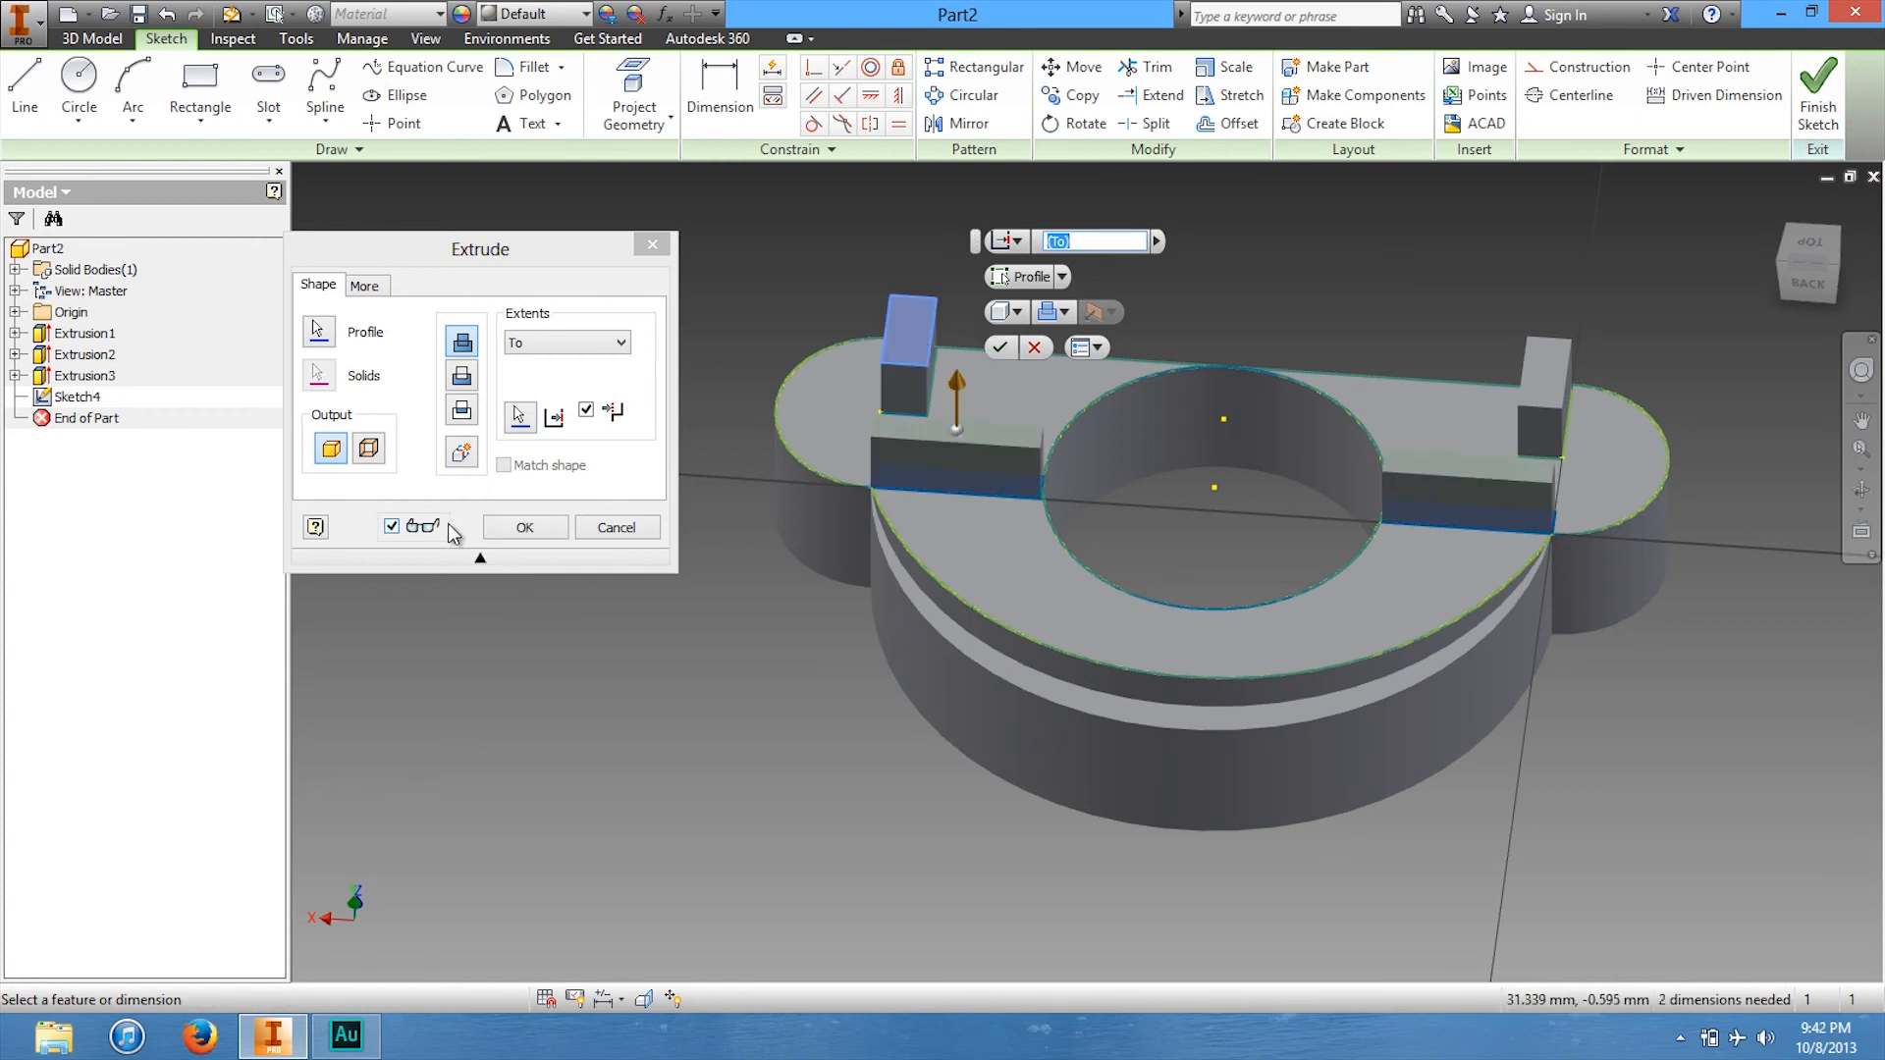
left_click(521, 529)
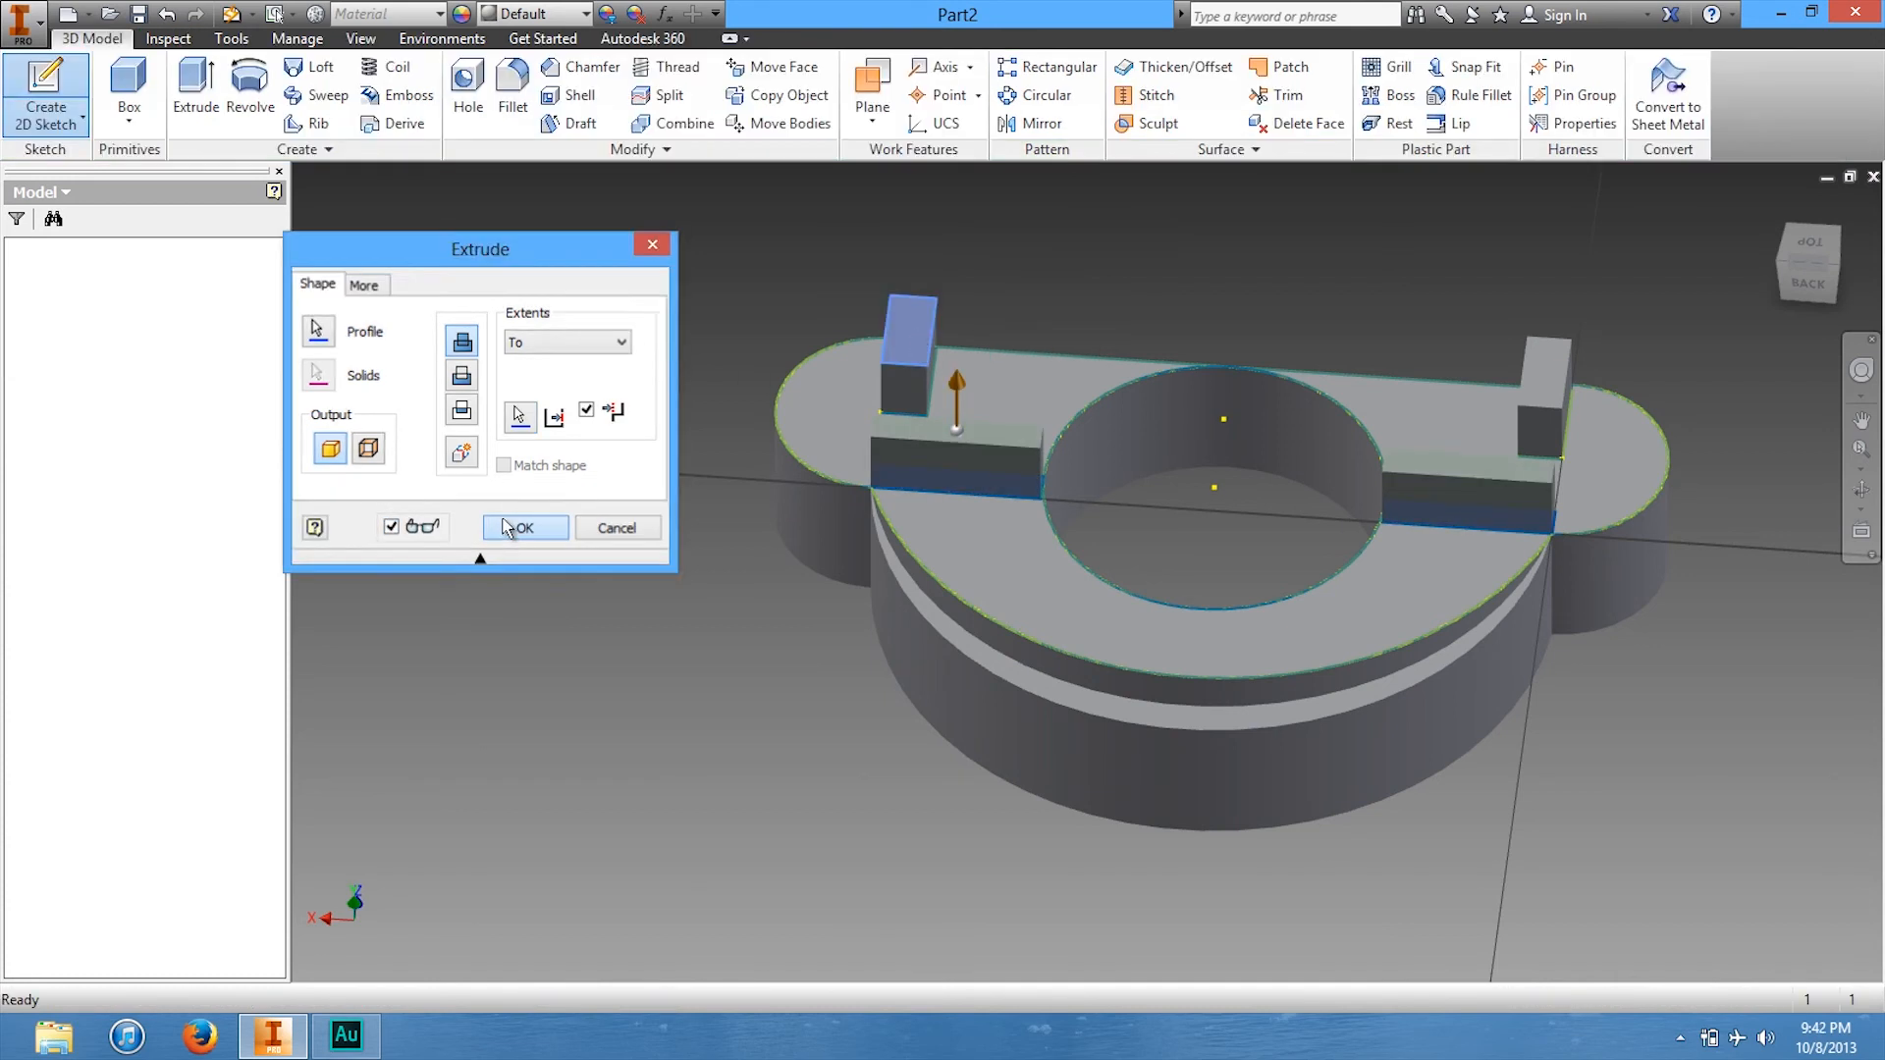
Start a new sketch on the flat face between the circular hole and the curved outer edge.
mouse_move(1806, 254)
left_mouse_down()
mouse_move(1735, 353)
mouse_move(1330, 488)
mouse_move(1218, 352)
mouse_move(1224, 934)
mouse_move(1216, 173)
mouse_move(1219, 209)
left_mouse_up()
left_click(46, 94)
left_click(997, 532)
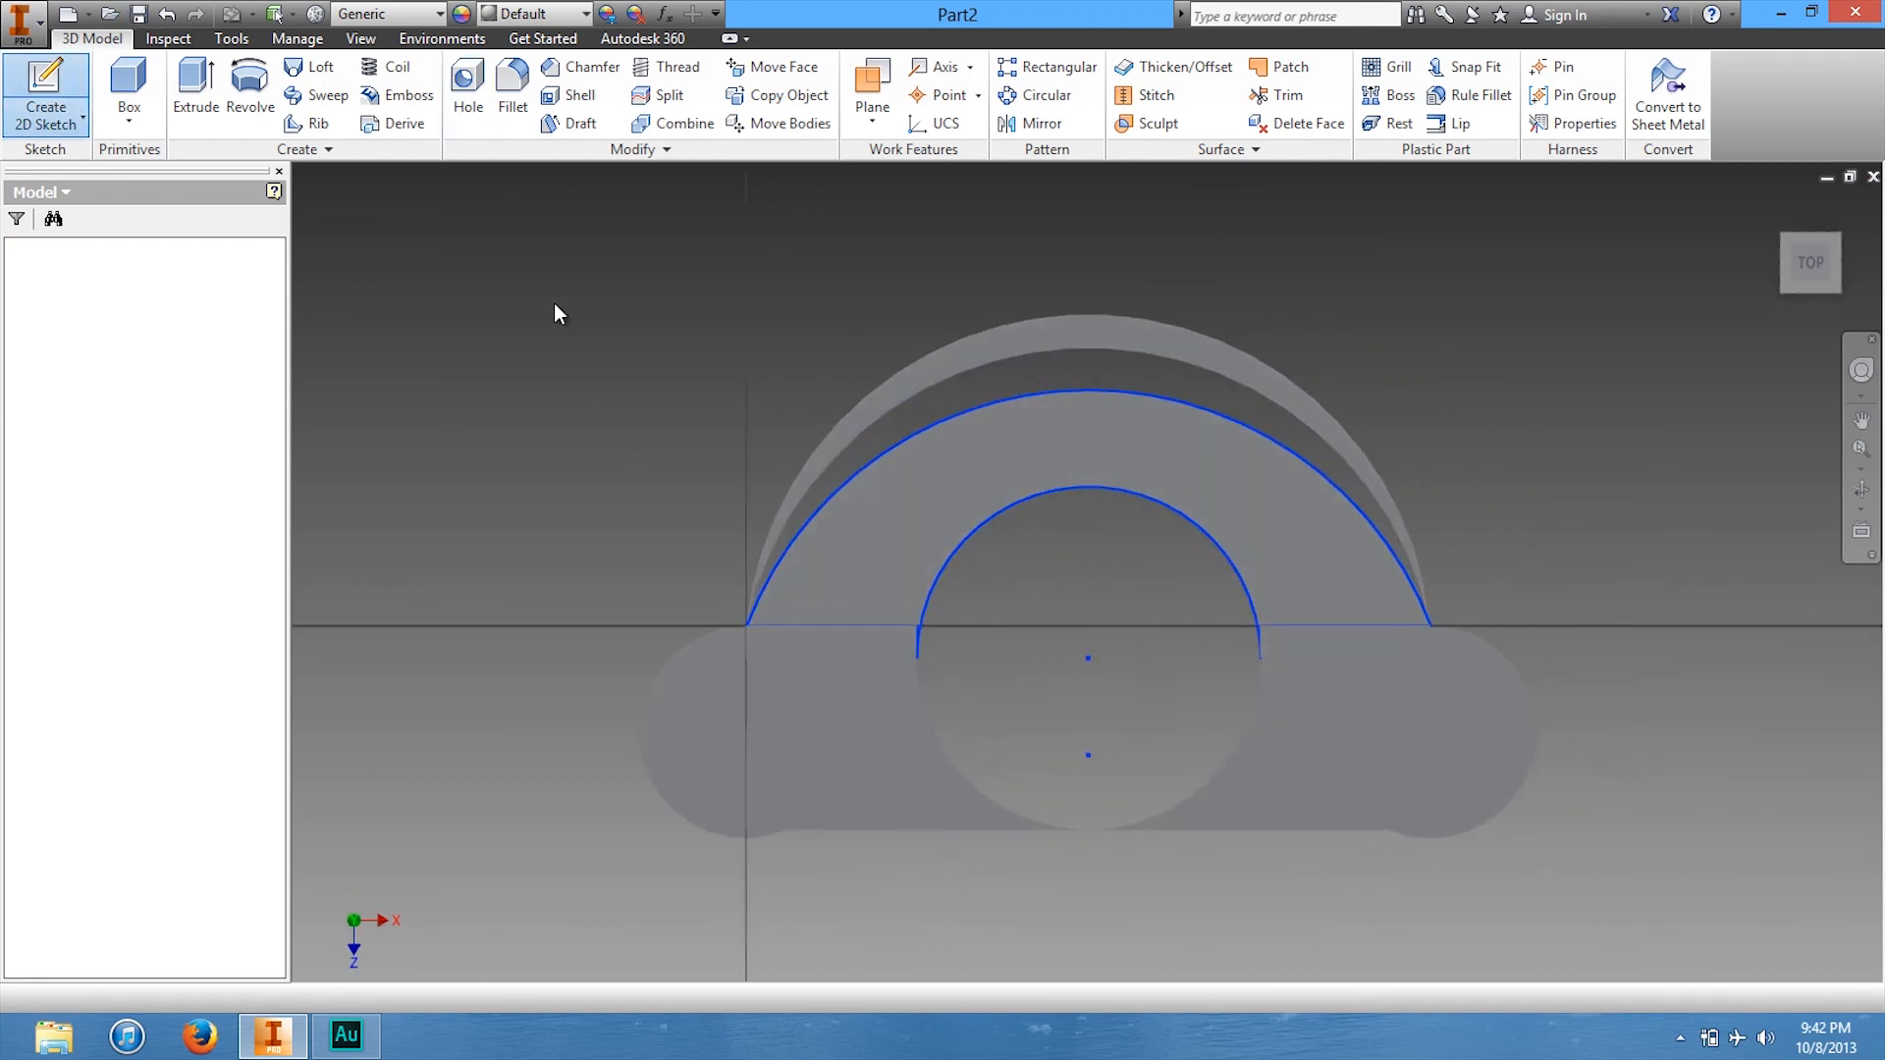